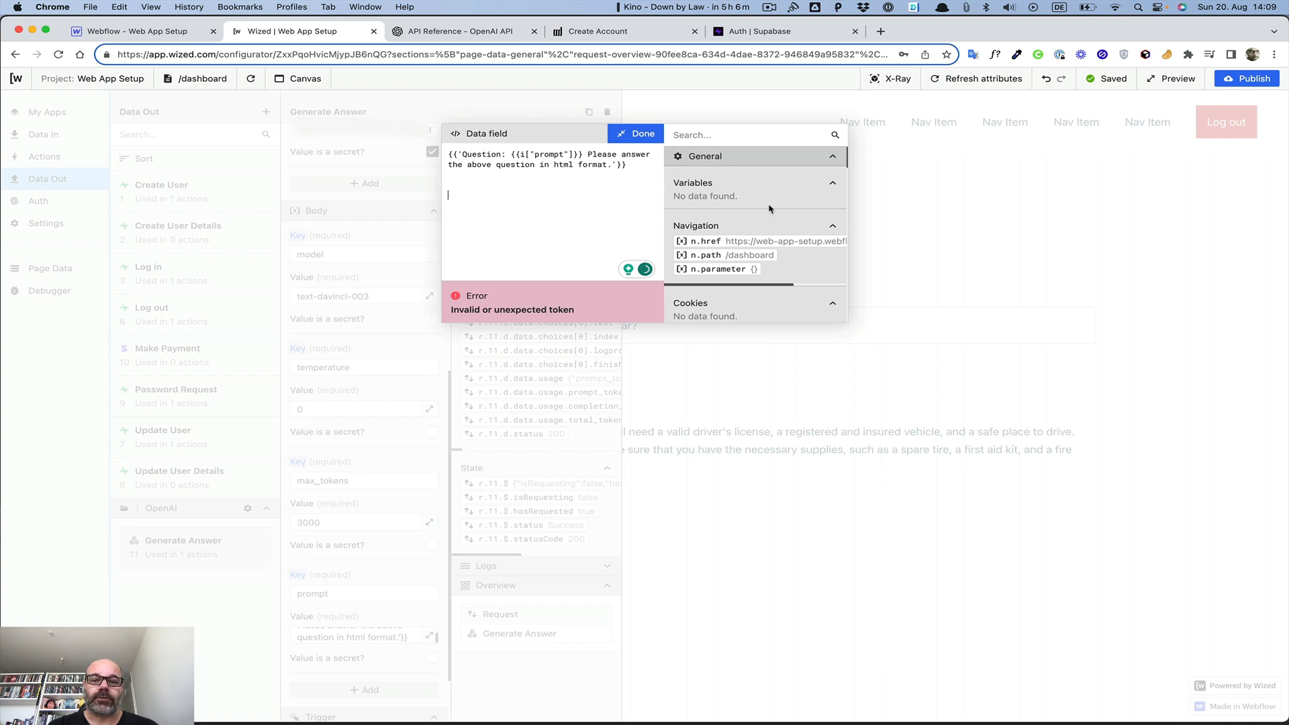
# Change the prompt reference from {{i["prompt"]}} to {{i.prompt}} in the Generate Answer Data field
pyautogui.scroll(-3, 739, 217)
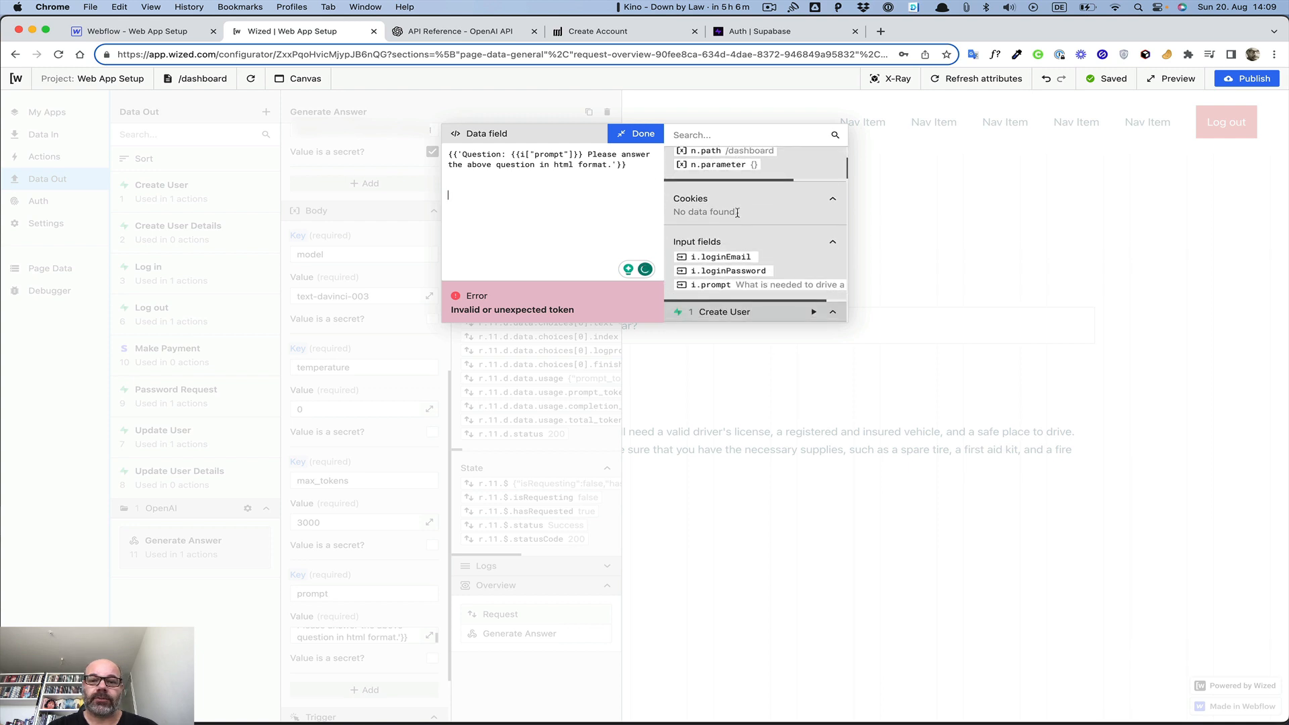
pyautogui.scroll(-1, 738, 216)
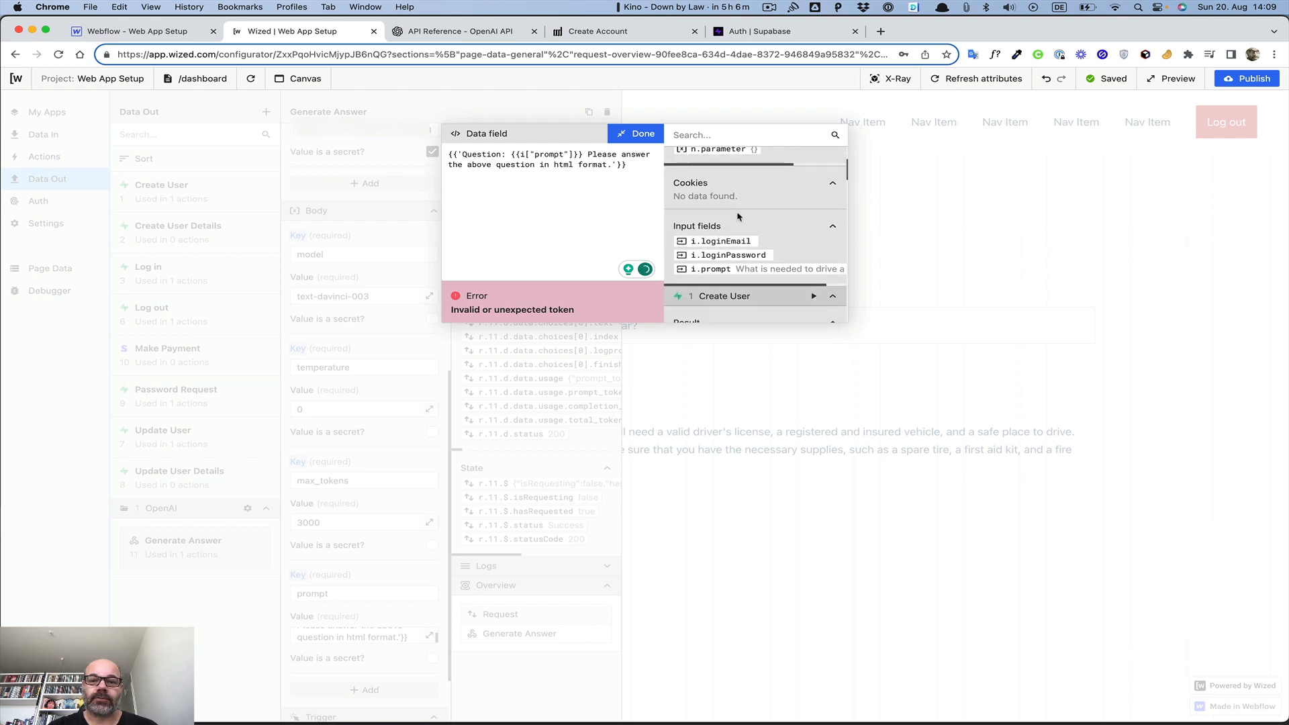
pyautogui.click(717, 242)
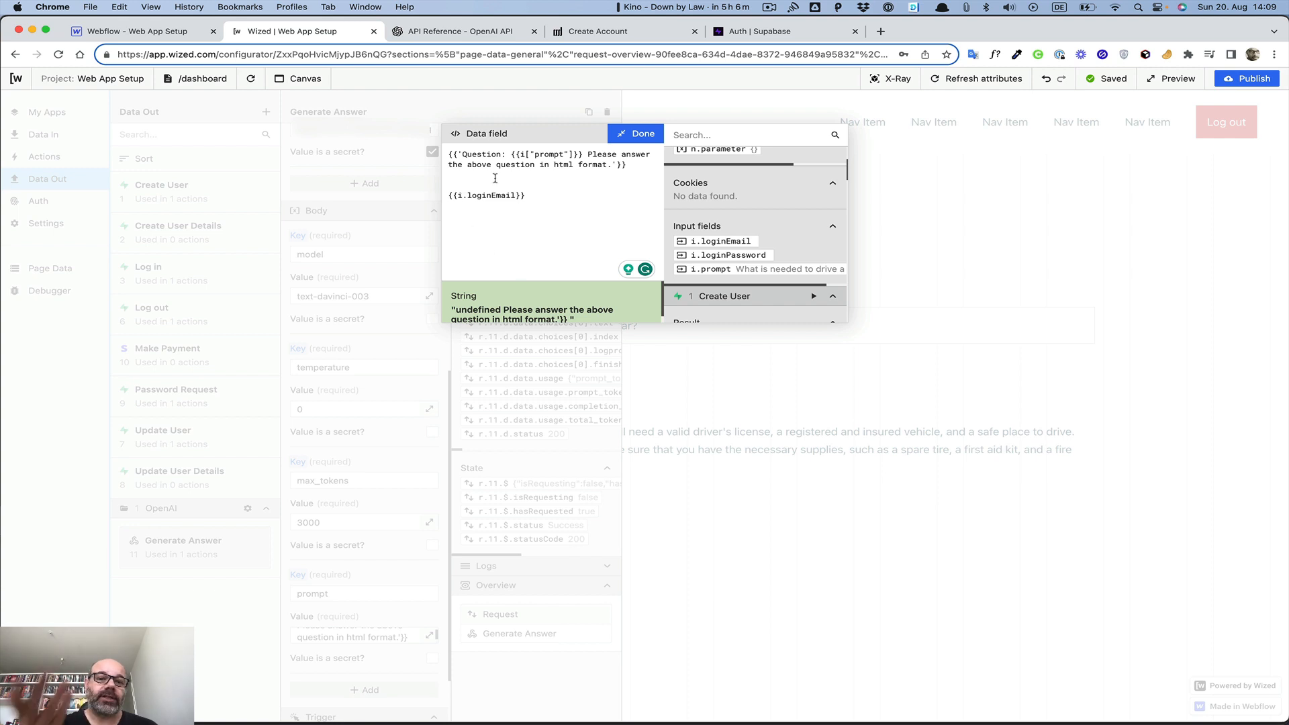
pyautogui.click(536, 153)
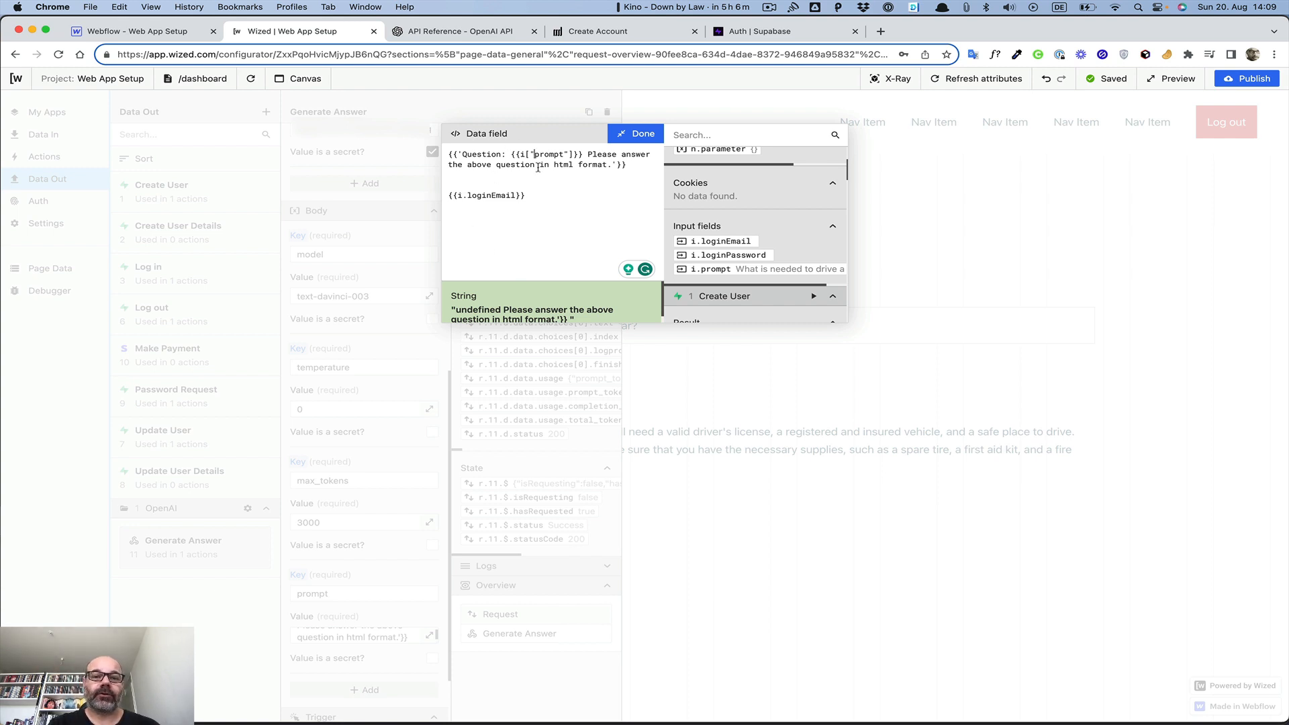
pyautogui.press('BackSpace')
pyautogui.press('BackSpace')
pyautogui.write('.')
pyautogui.click(568, 155)
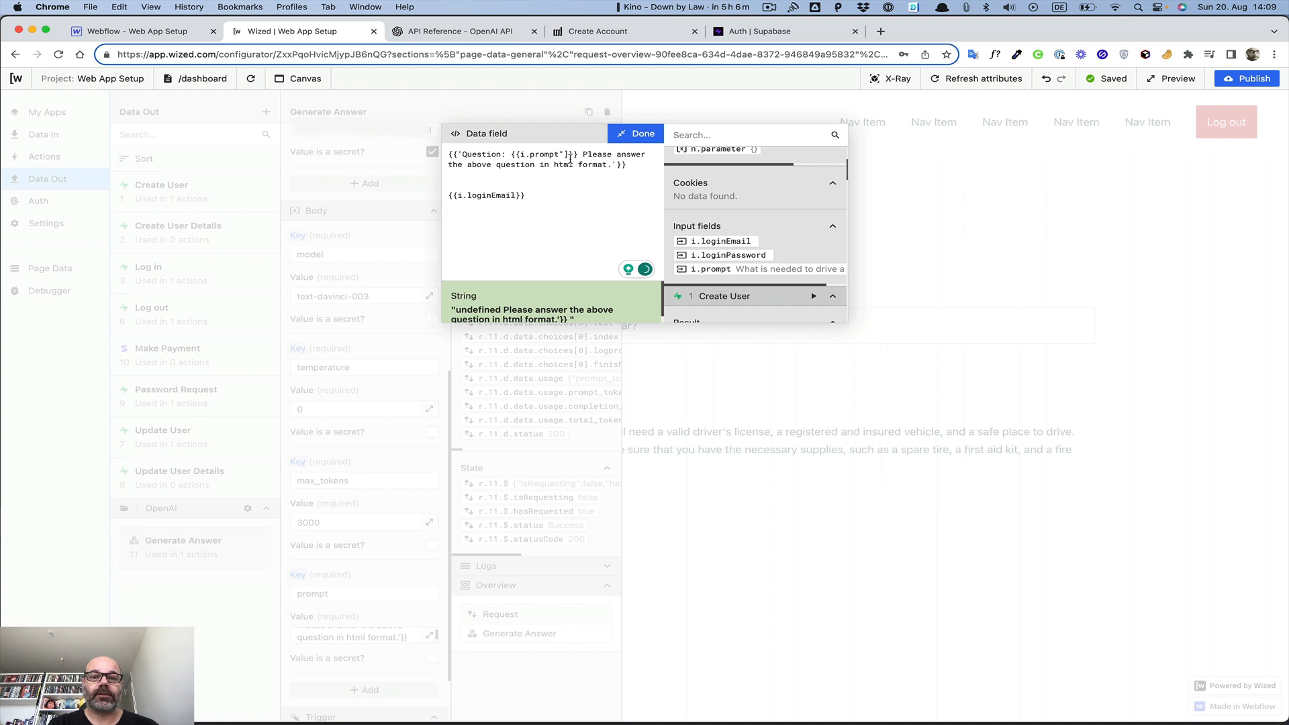
pyautogui.press('Delete')
pyautogui.press('Delete')
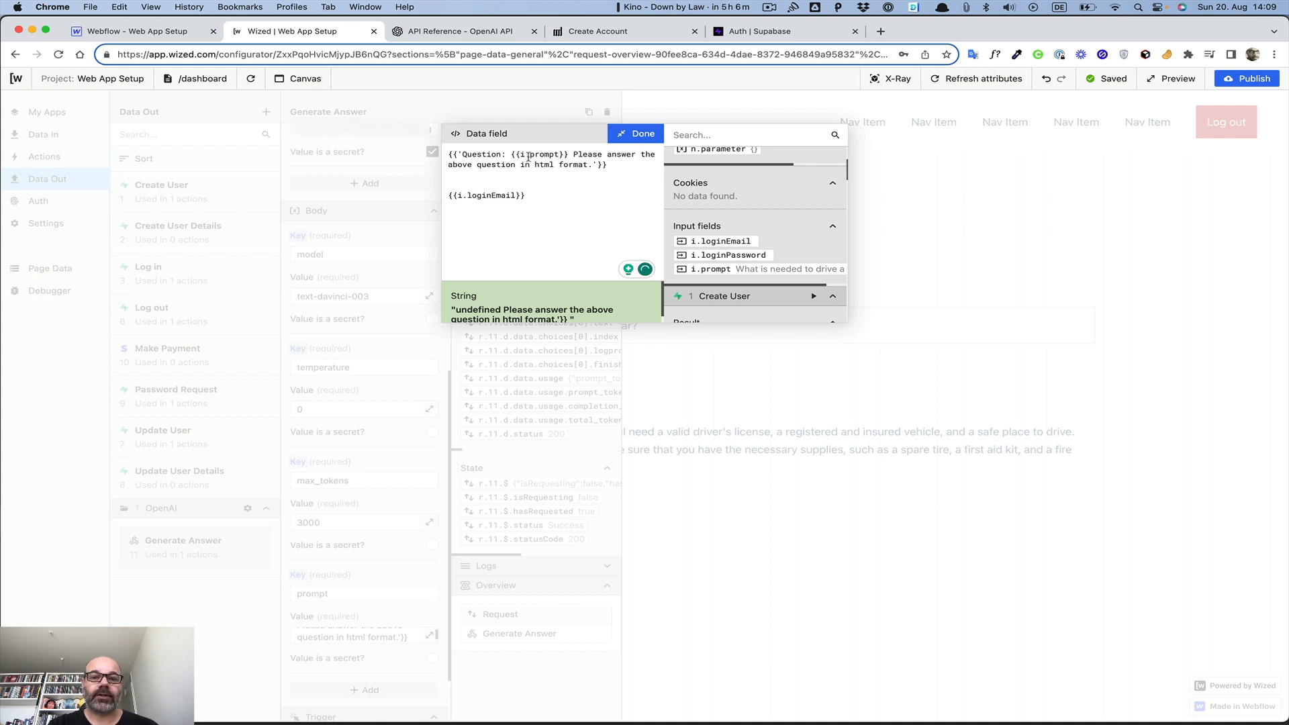
# Delete the test loginEmail line and strip the outer braces and quotes from the prompt text
pyautogui.moveTo(530, 195); pyautogui.dragTo(397, 193)
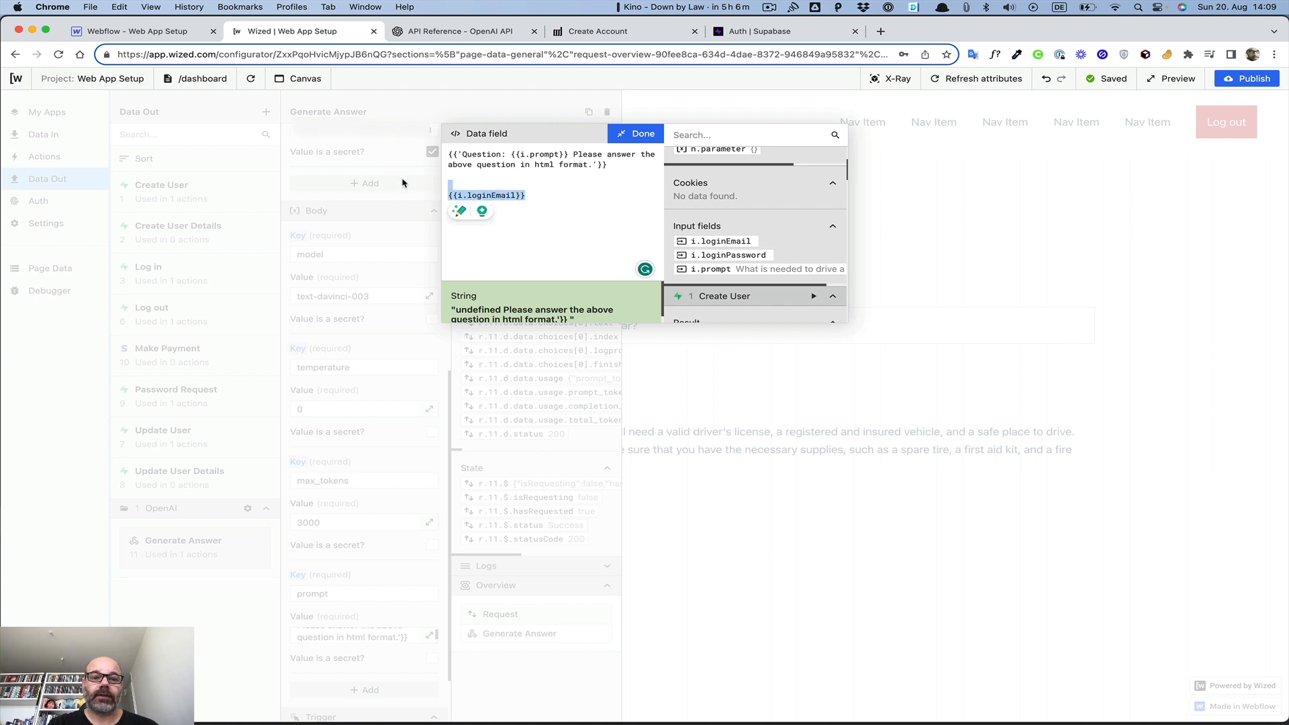
pyautogui.press('BackSpace')
pyautogui.press('BackSpace')
pyautogui.press('BackSpace')
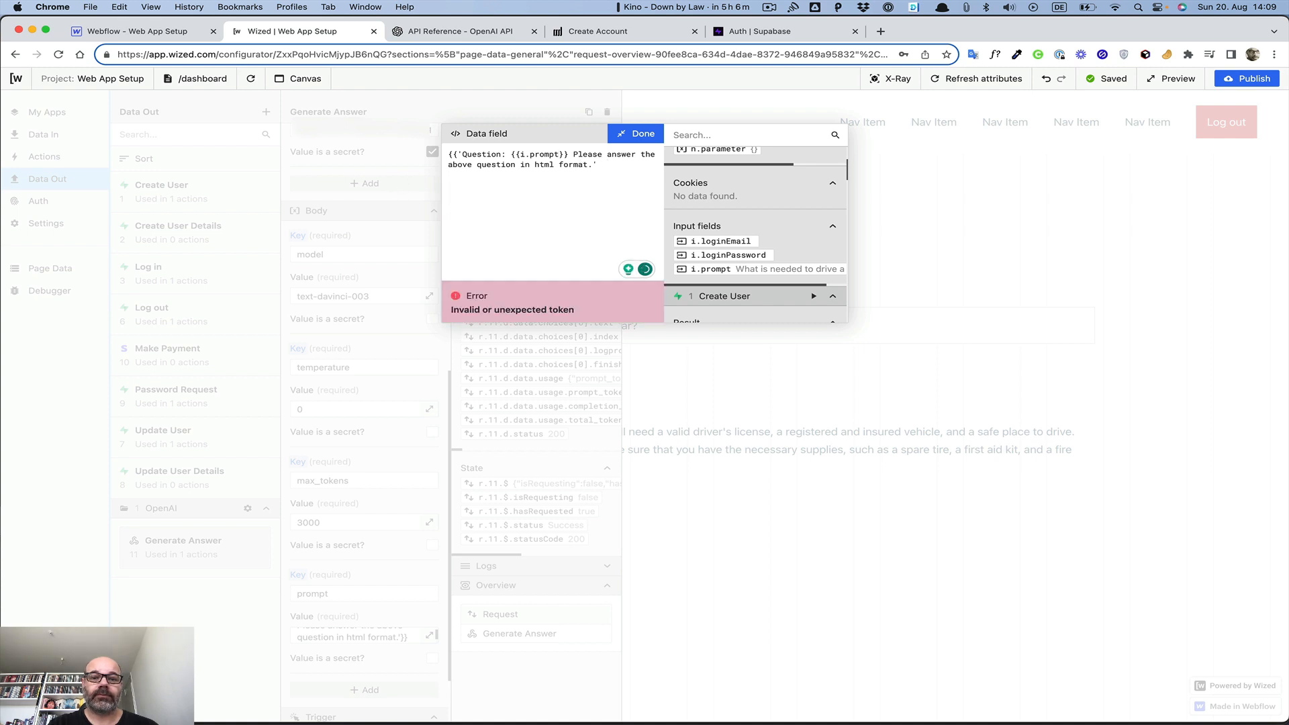
pyautogui.click(458, 156)
pyautogui.press('BackSpace')
pyautogui.press('BackSpace')
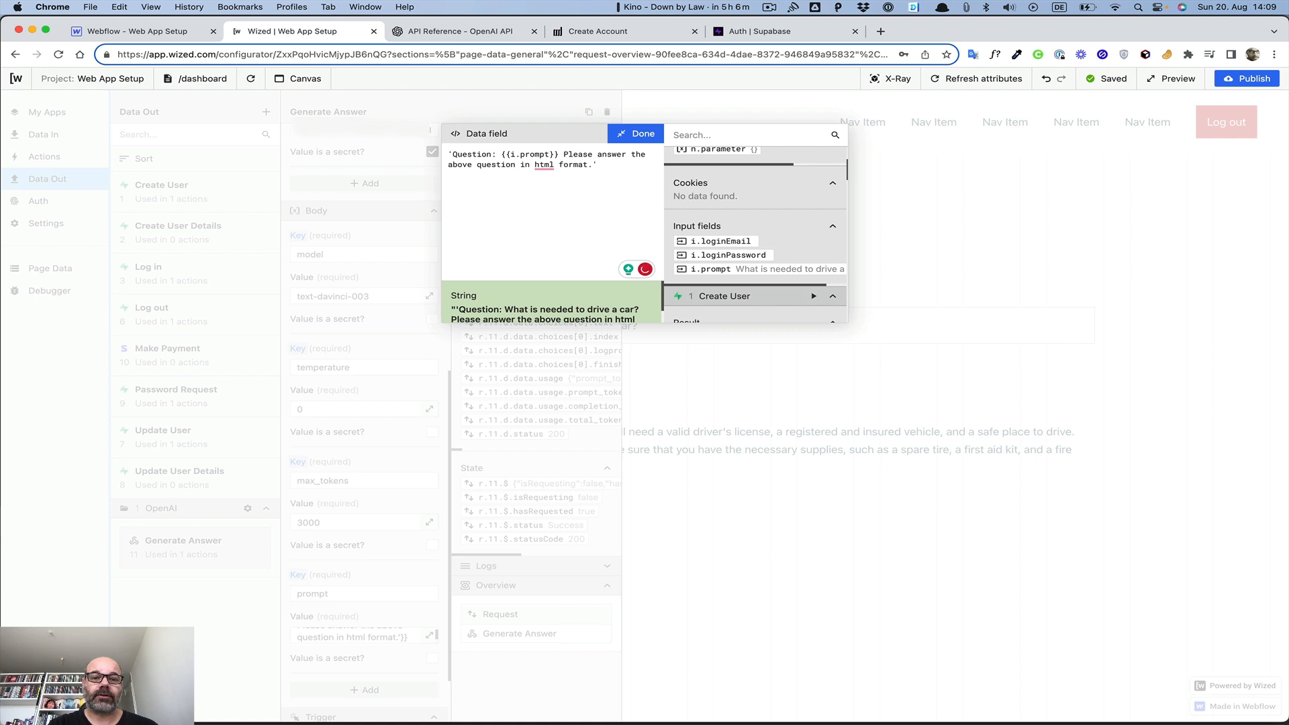
pyautogui.press('BackSpace')
pyautogui.click(633, 170)
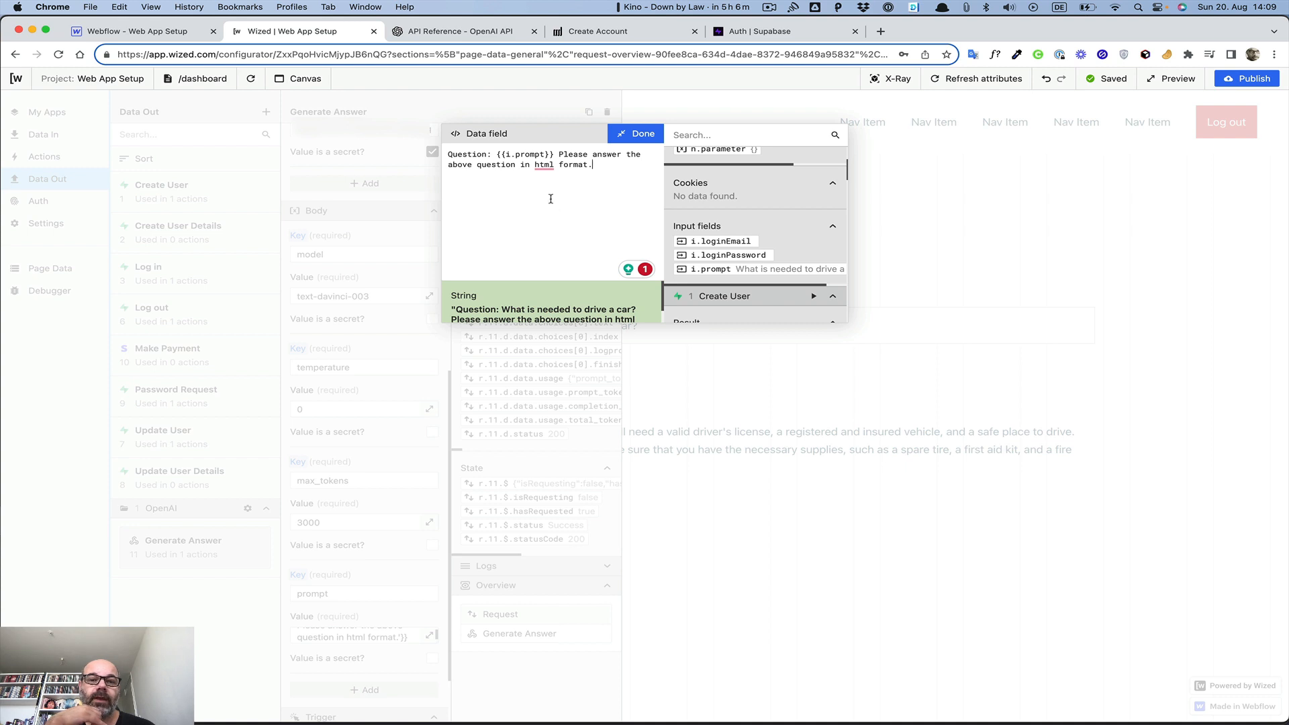
pyautogui.scroll(-1, 537, 303)
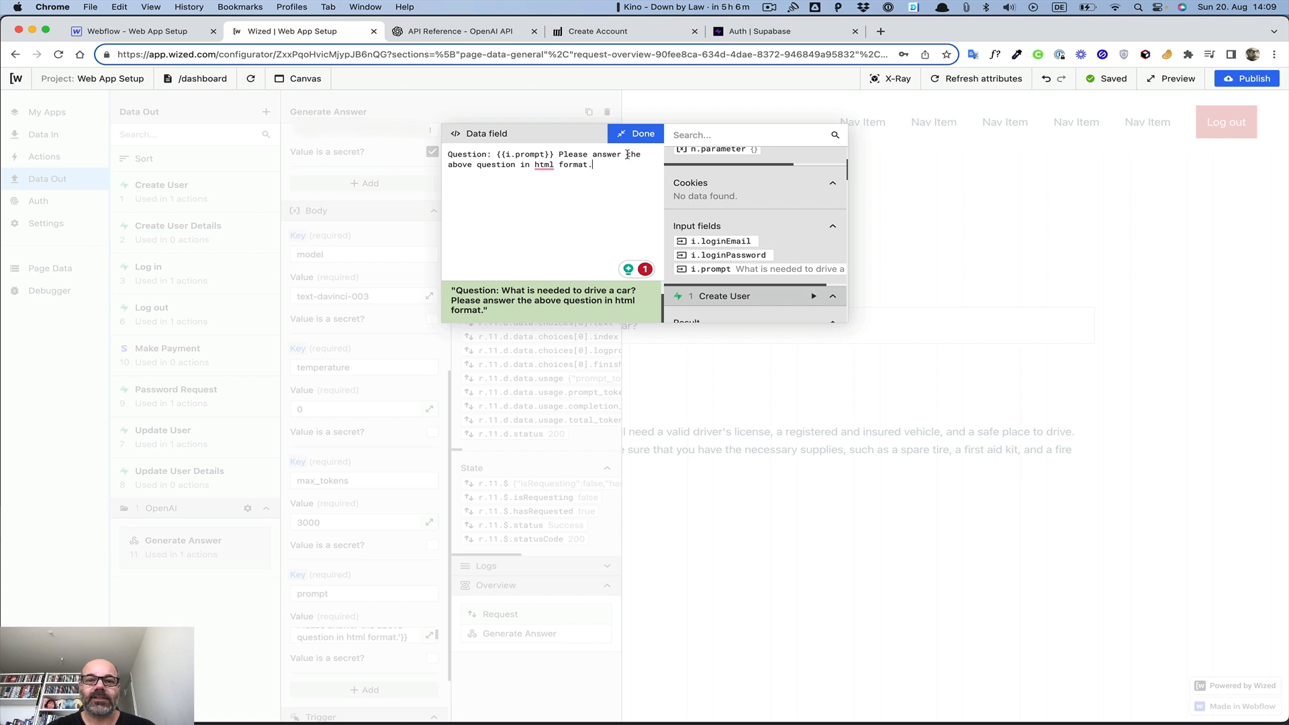
pyautogui.click(642, 135)
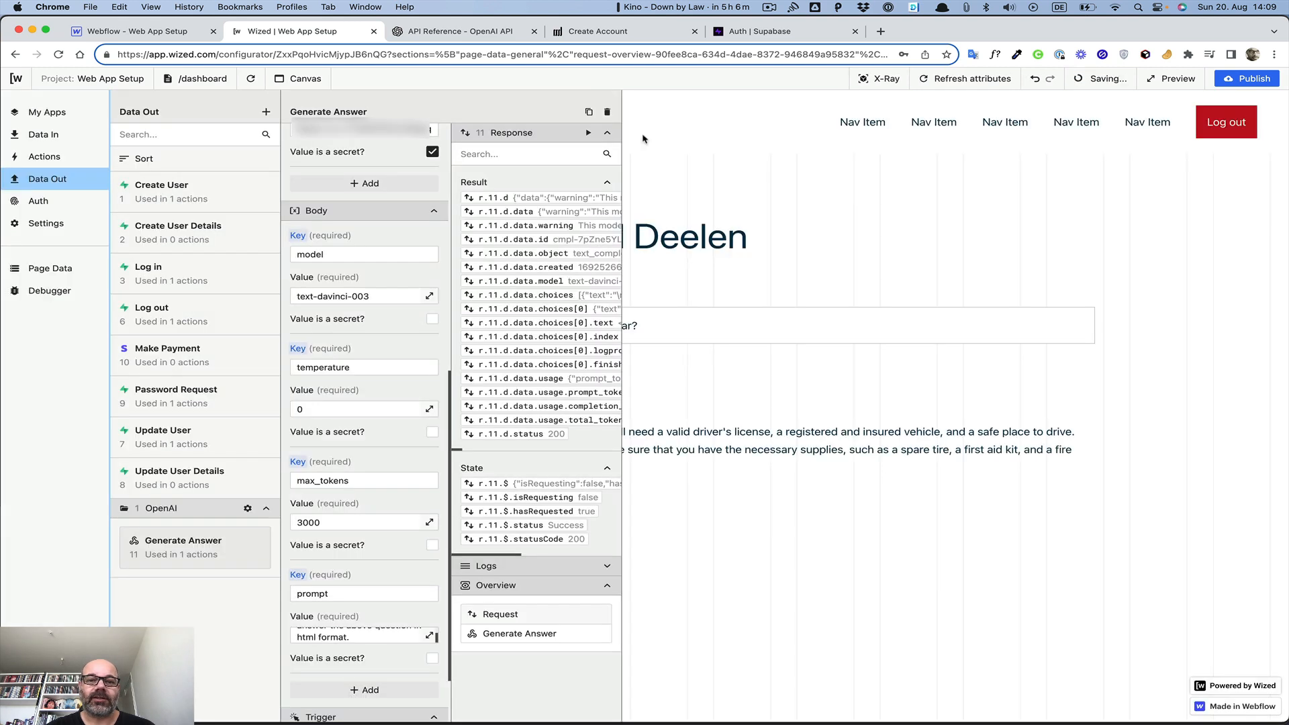
# Re-run Generate Answer to get a generated answer, close its settings, and switch to Supabase
pyautogui.click(587, 134)
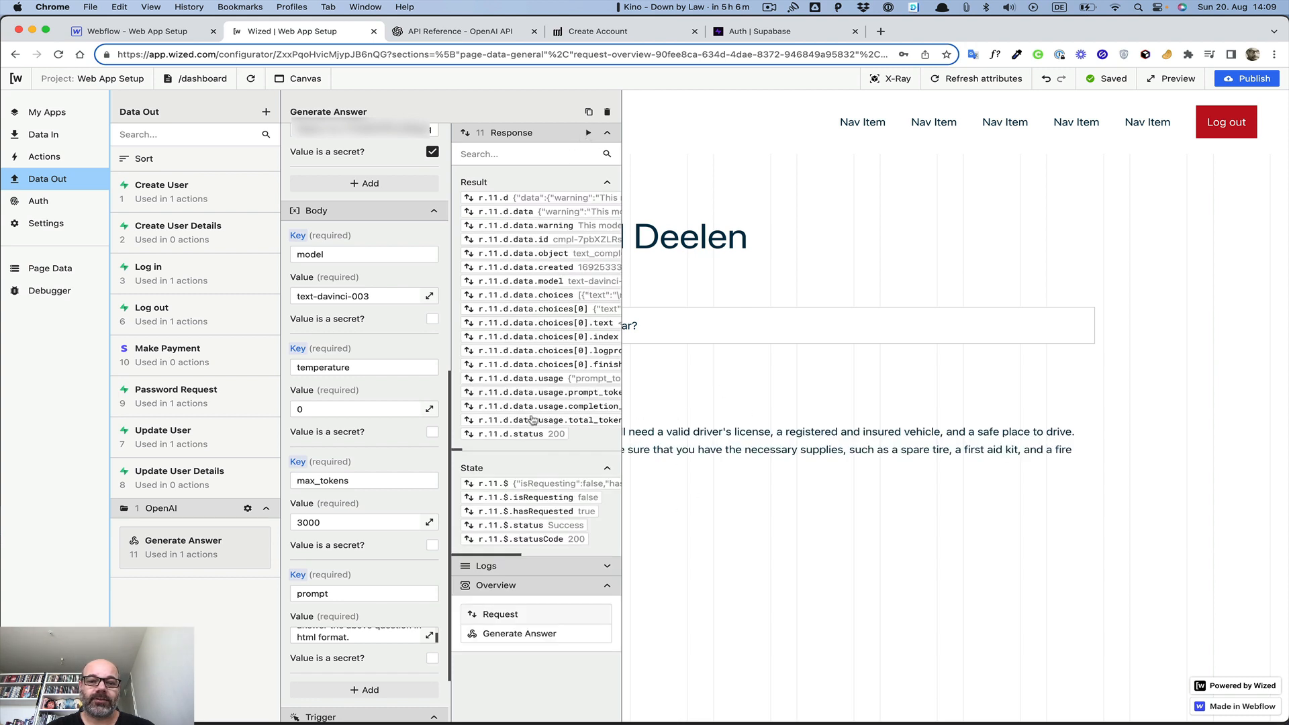
pyautogui.scroll(-3, 387, 685)
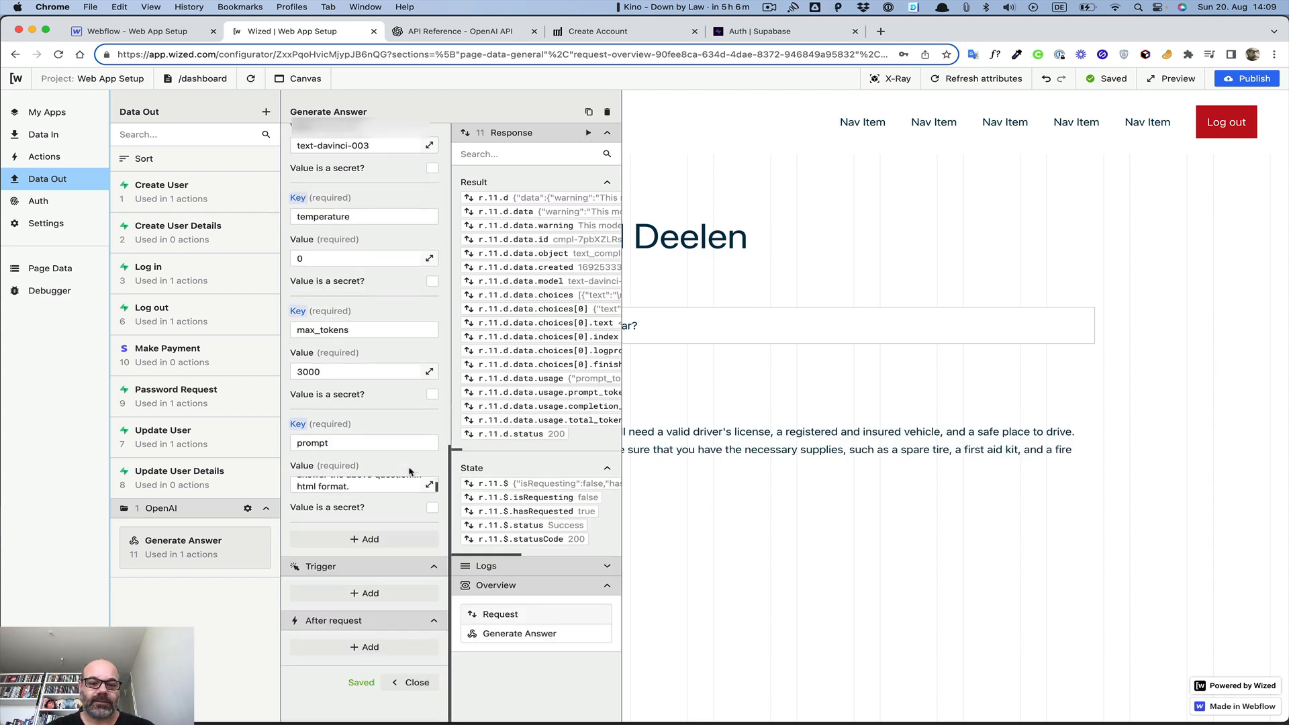
pyautogui.click(412, 683)
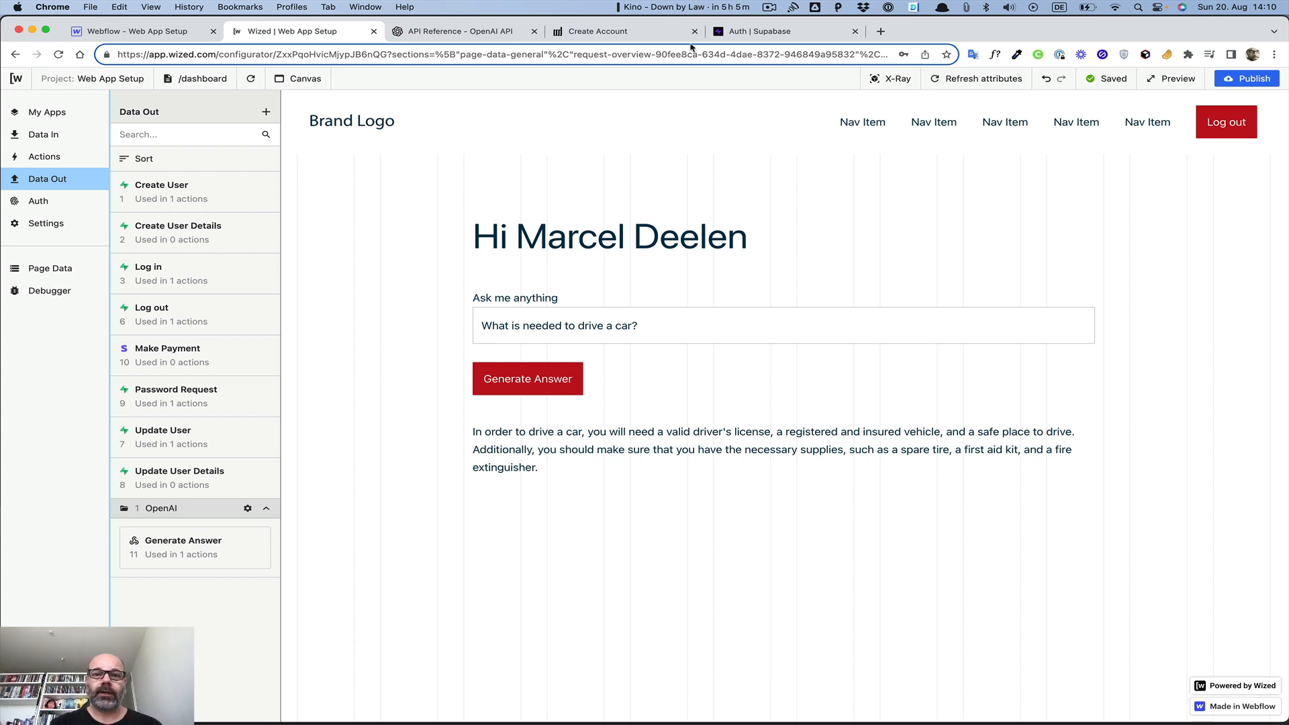
pyautogui.click(772, 31)
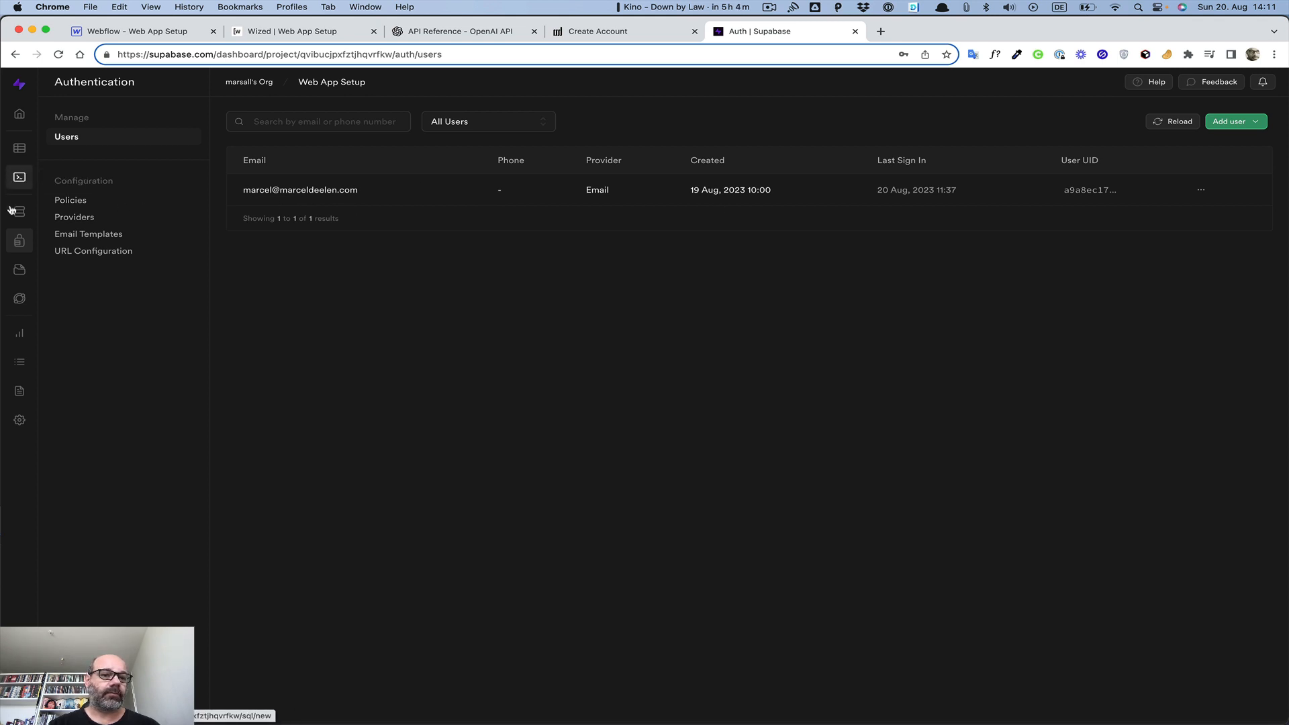
# Open the Users table in the Supabase Table Editor and reload the page
pyautogui.click(17, 156)
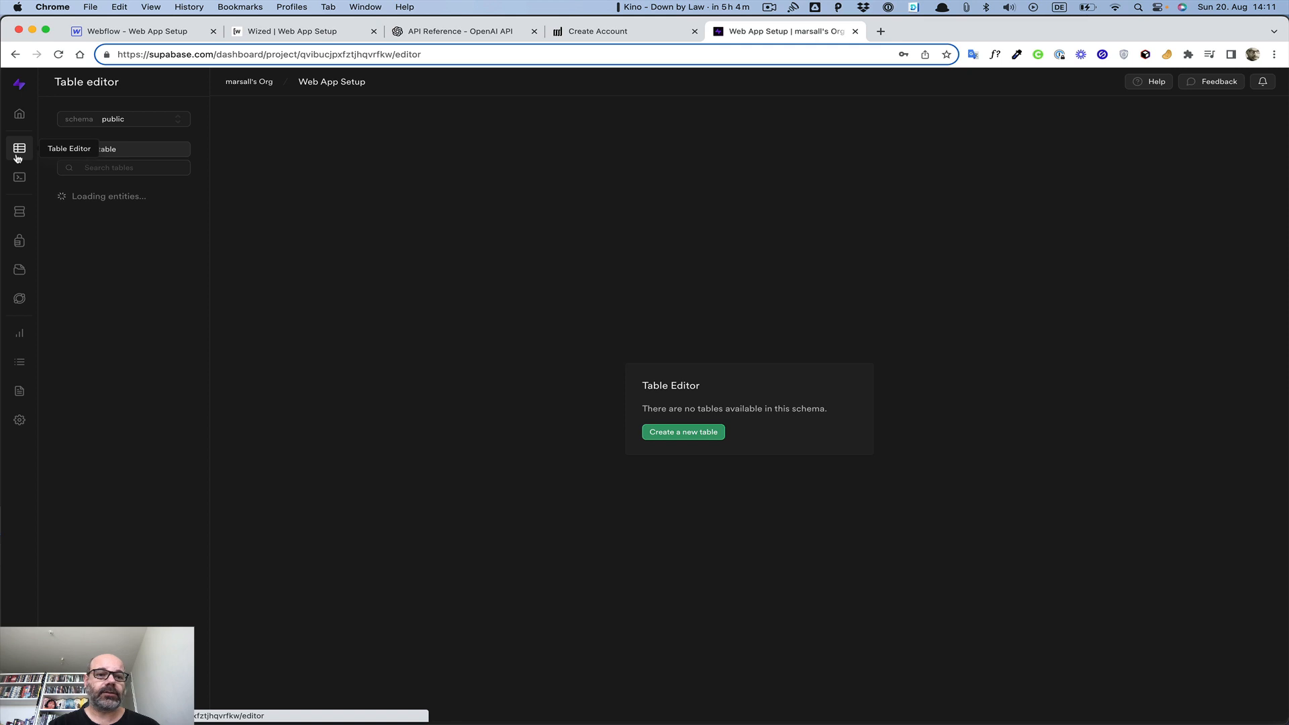
pyautogui.click(81, 214)
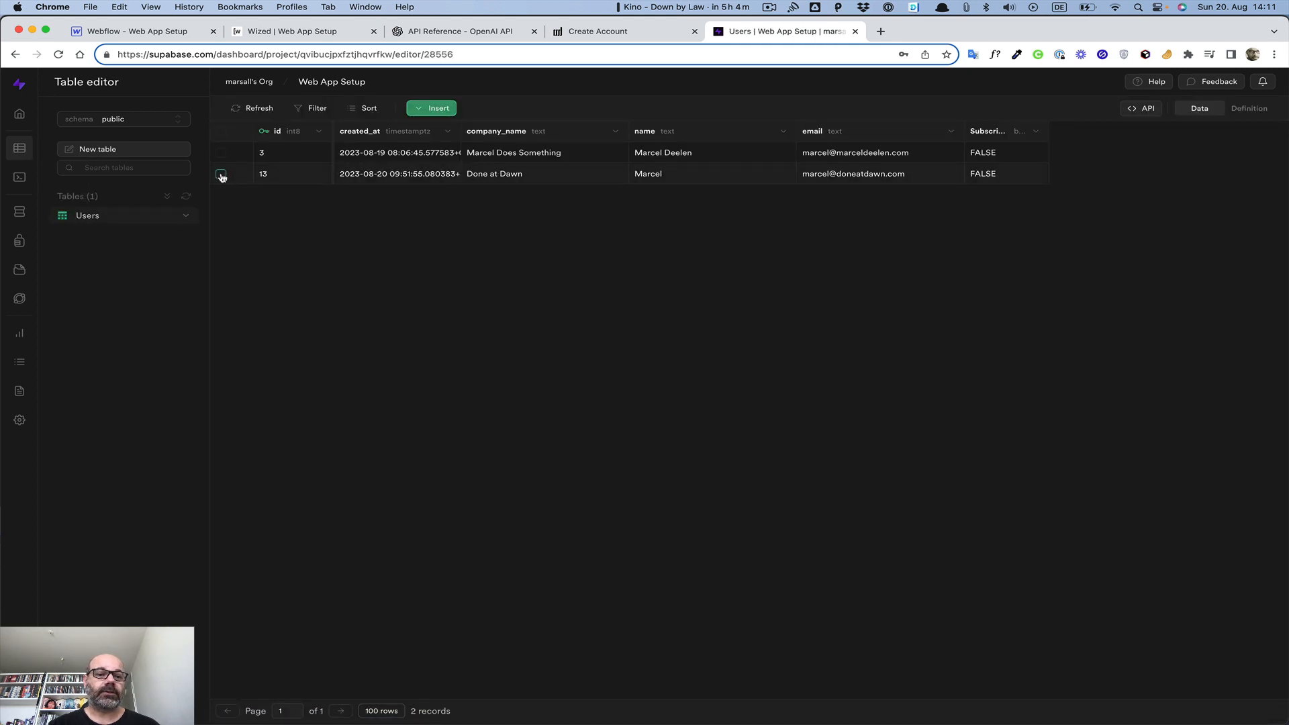
pyautogui.click(221, 175)
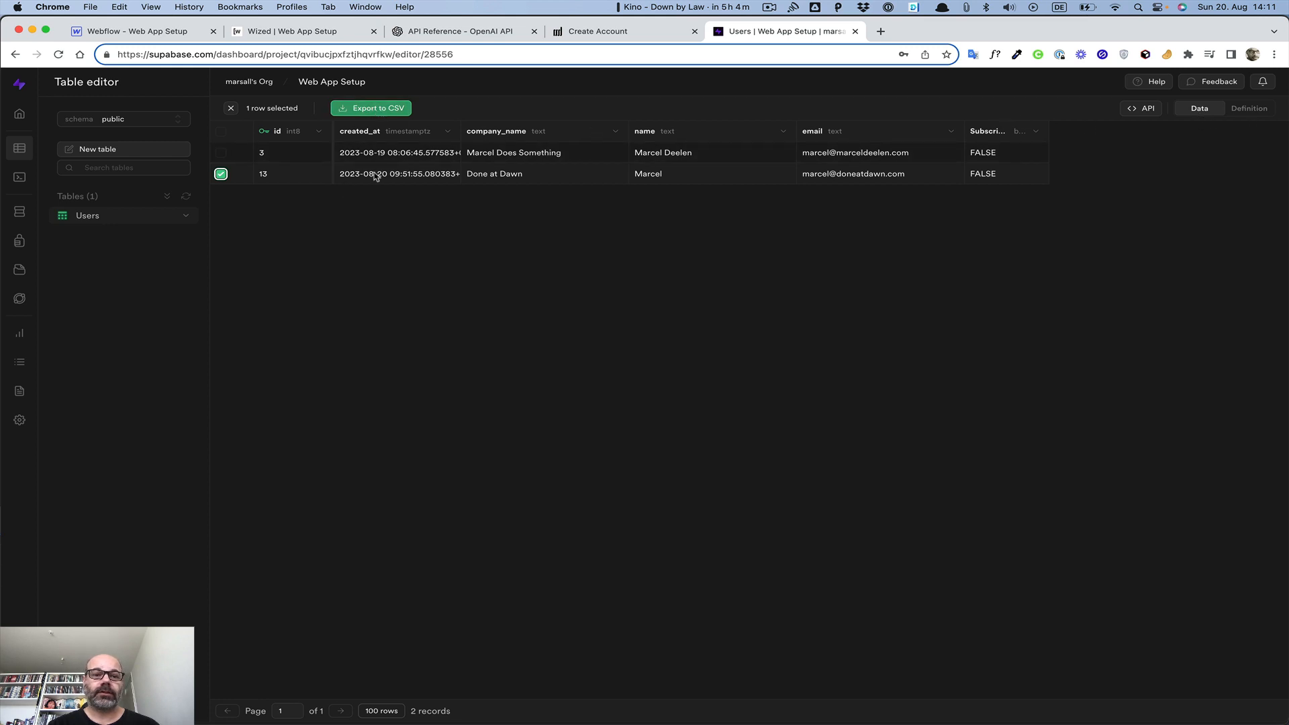
pyautogui.click(421, 175)
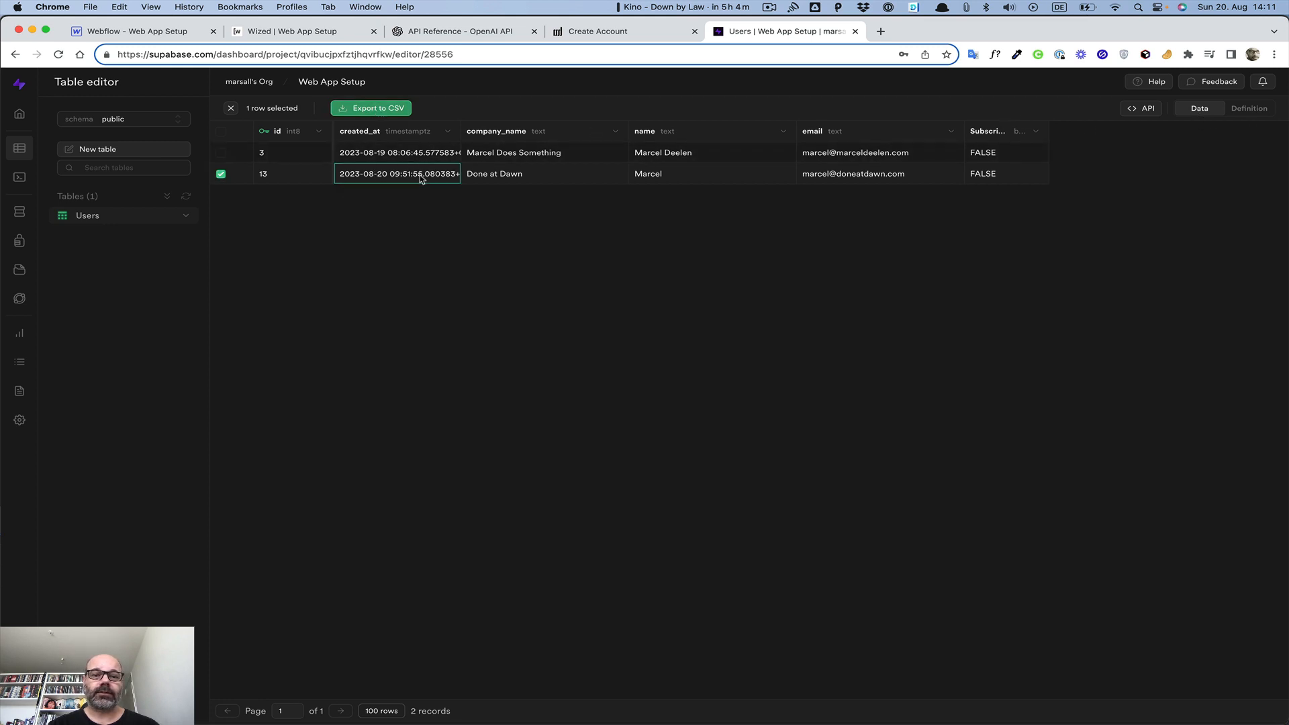
pyautogui.click(221, 175)
pyautogui.click(220, 176)
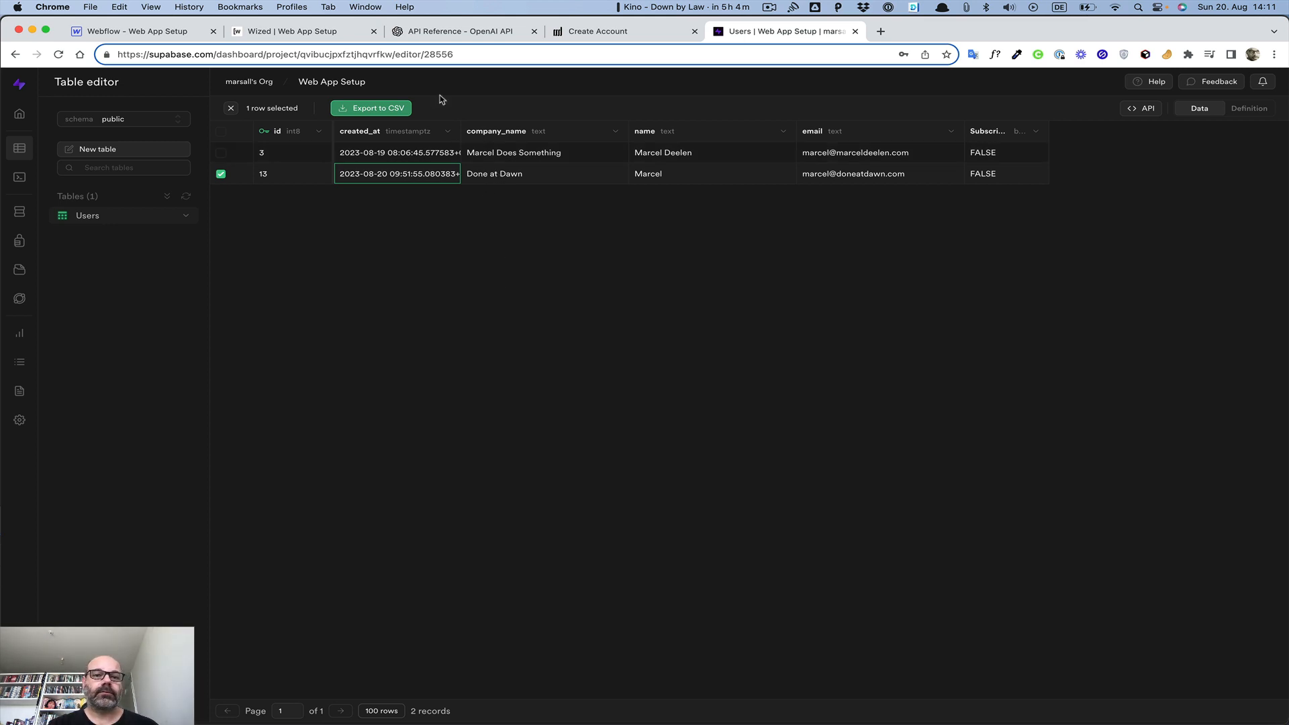
pyautogui.click(447, 54)
pyautogui.press('Return')
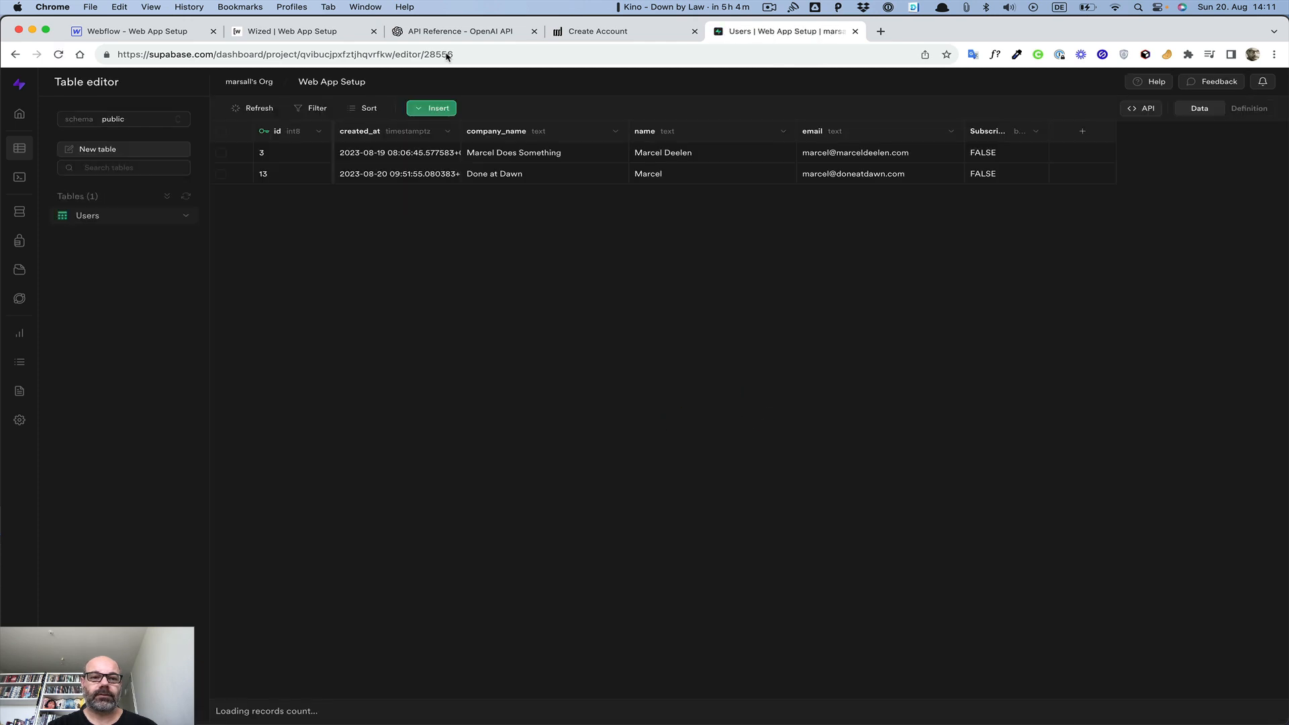
# Delete the Done at Dawn row (id 13) from the Users table
pyautogui.click(222, 175)
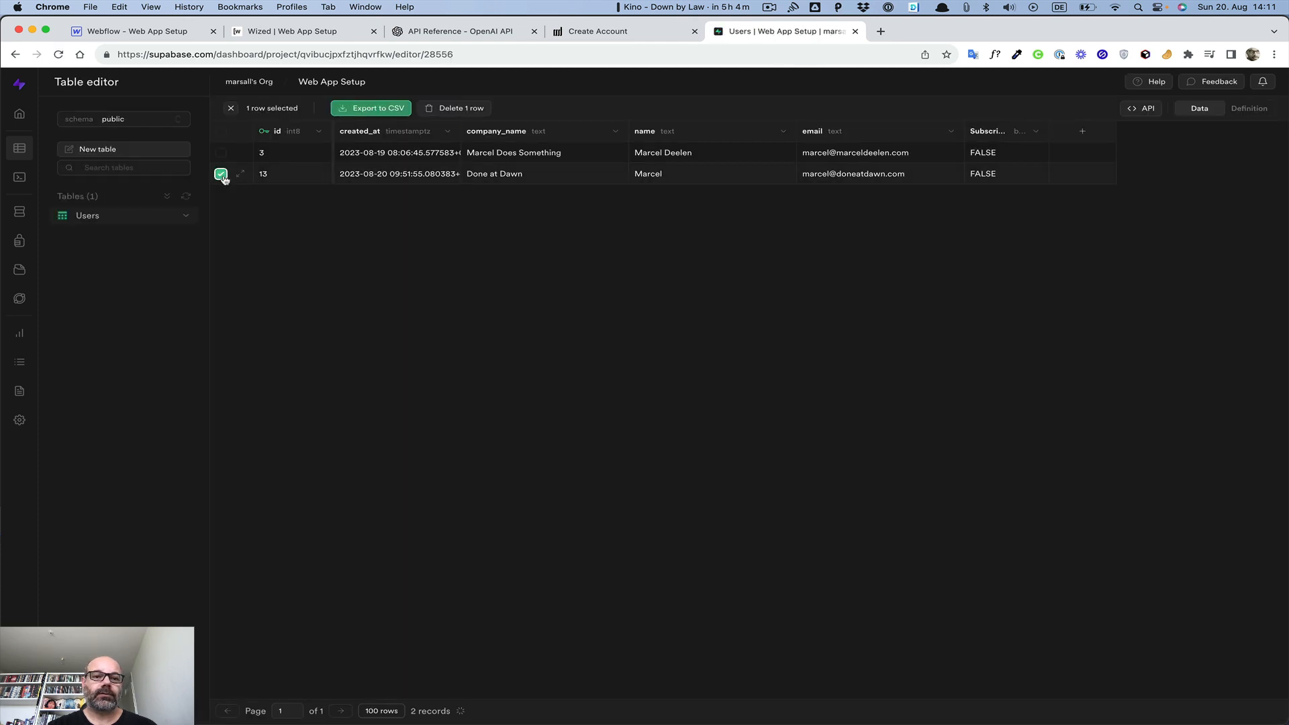
pyautogui.click(460, 109)
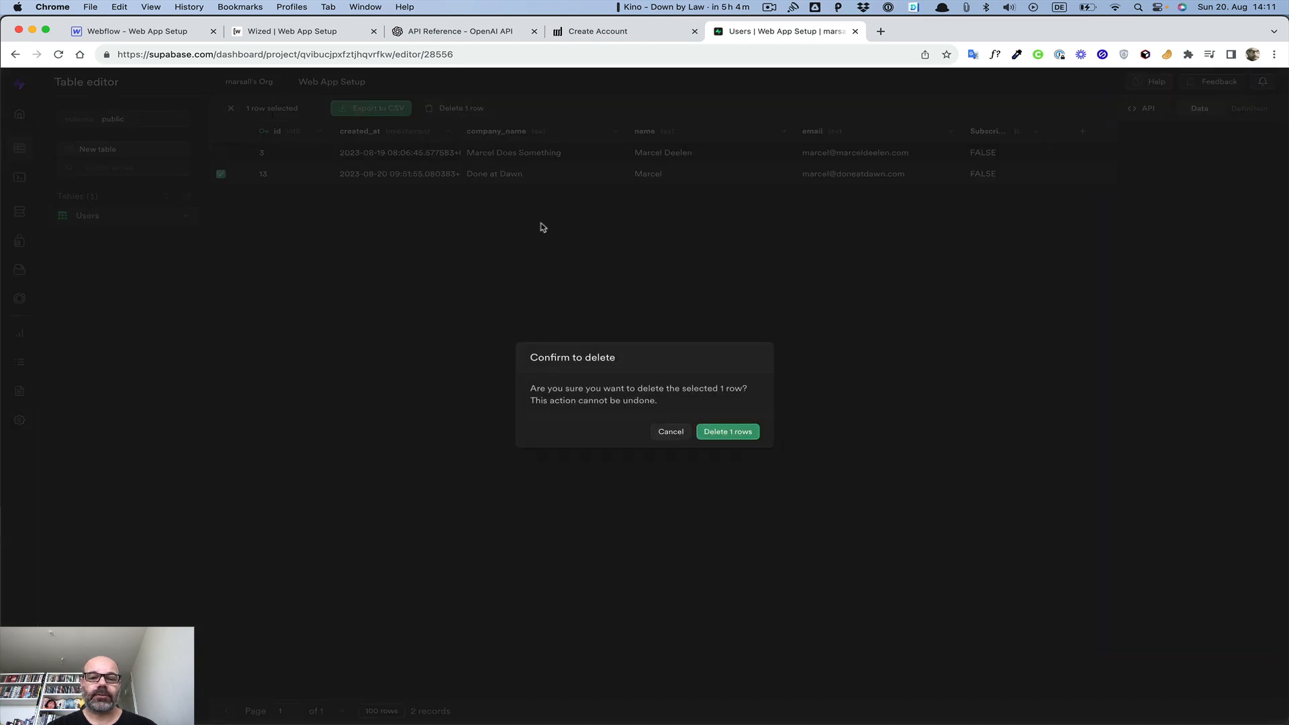
pyautogui.click(734, 437)
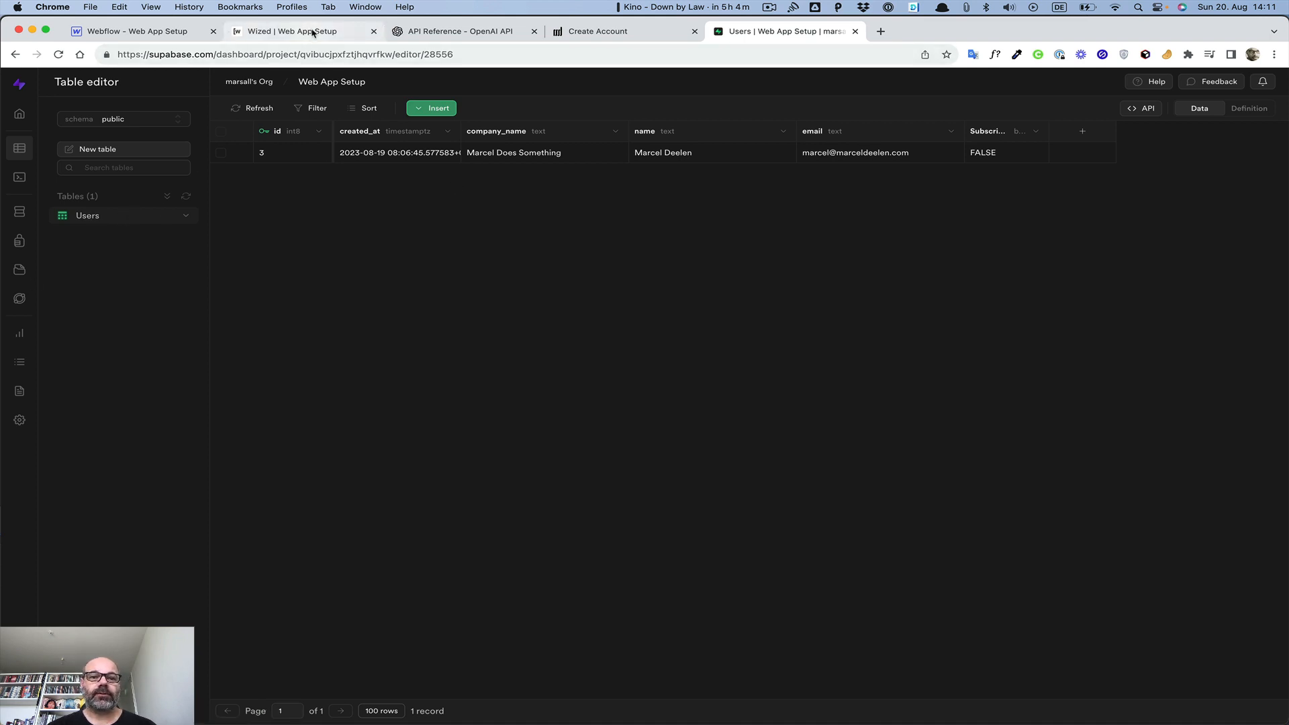
# Reload the live Create Account page to clear its form
pyautogui.click(572, 32)
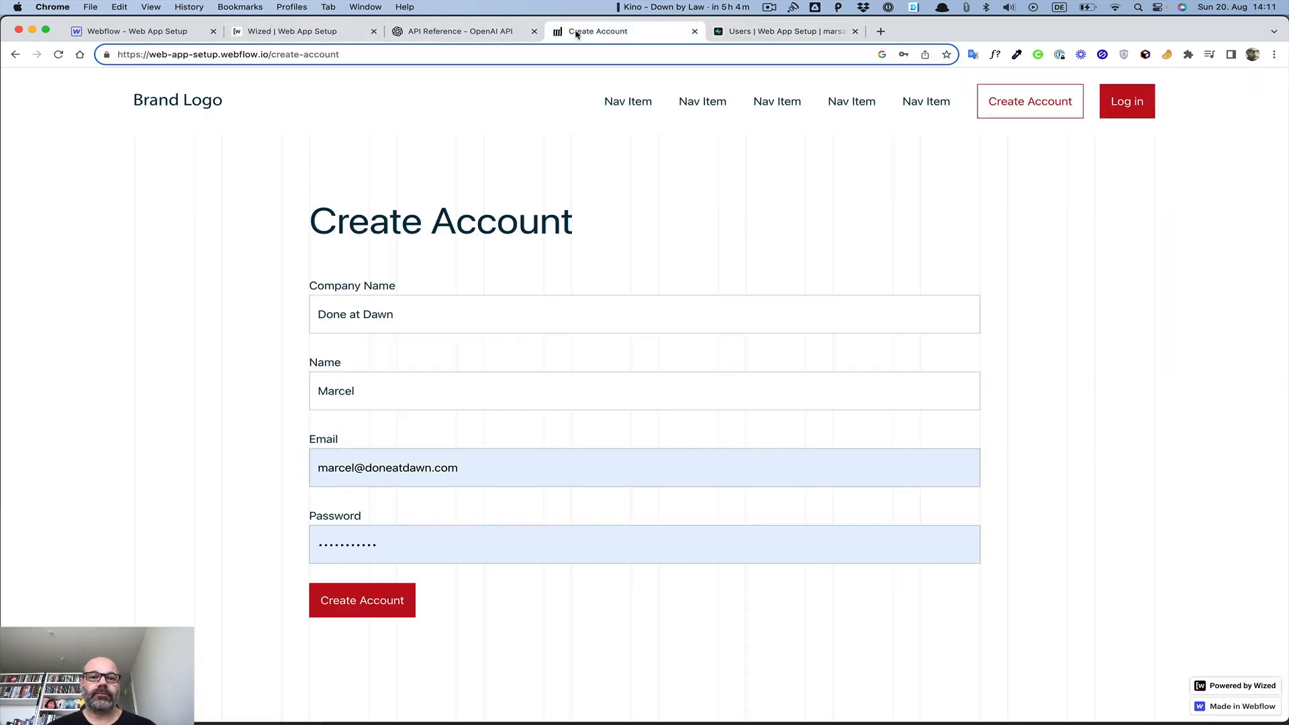
pyautogui.click(390, 59)
pyautogui.press('Return')
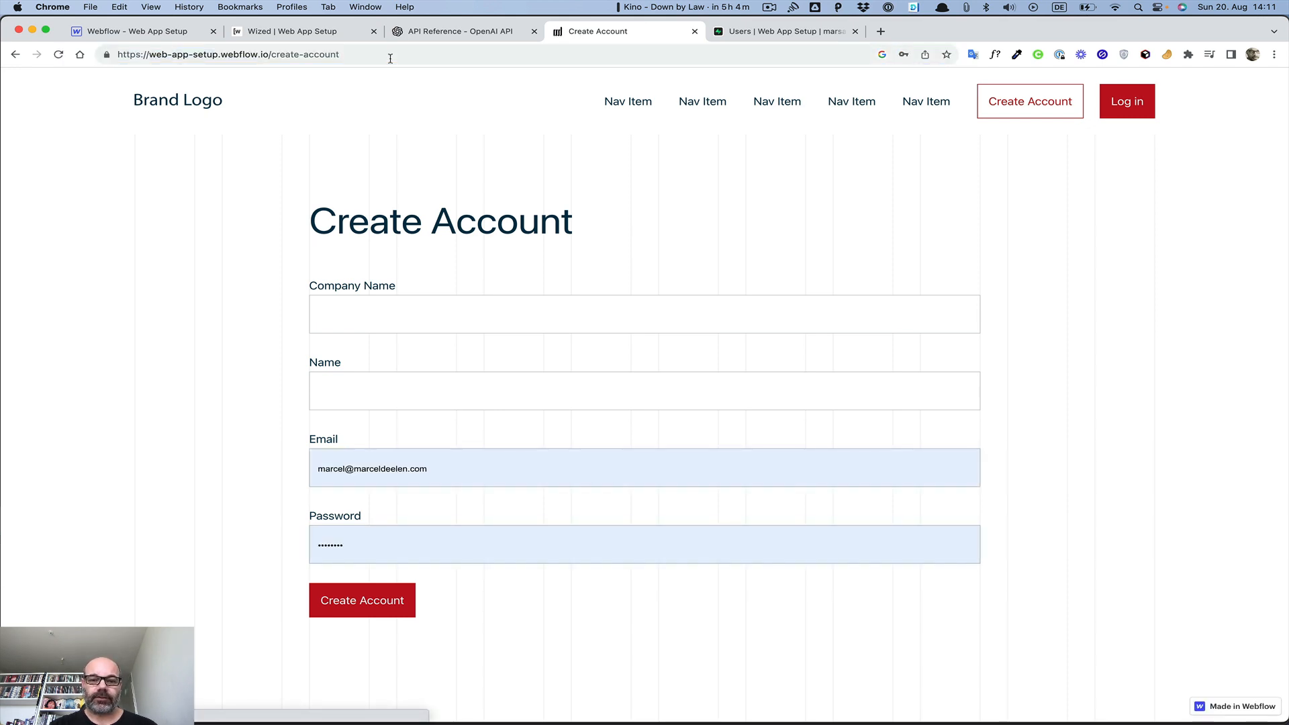
# Log out of the Wized app preview and show the empty Create Account page on the canvas
pyautogui.click(339, 34)
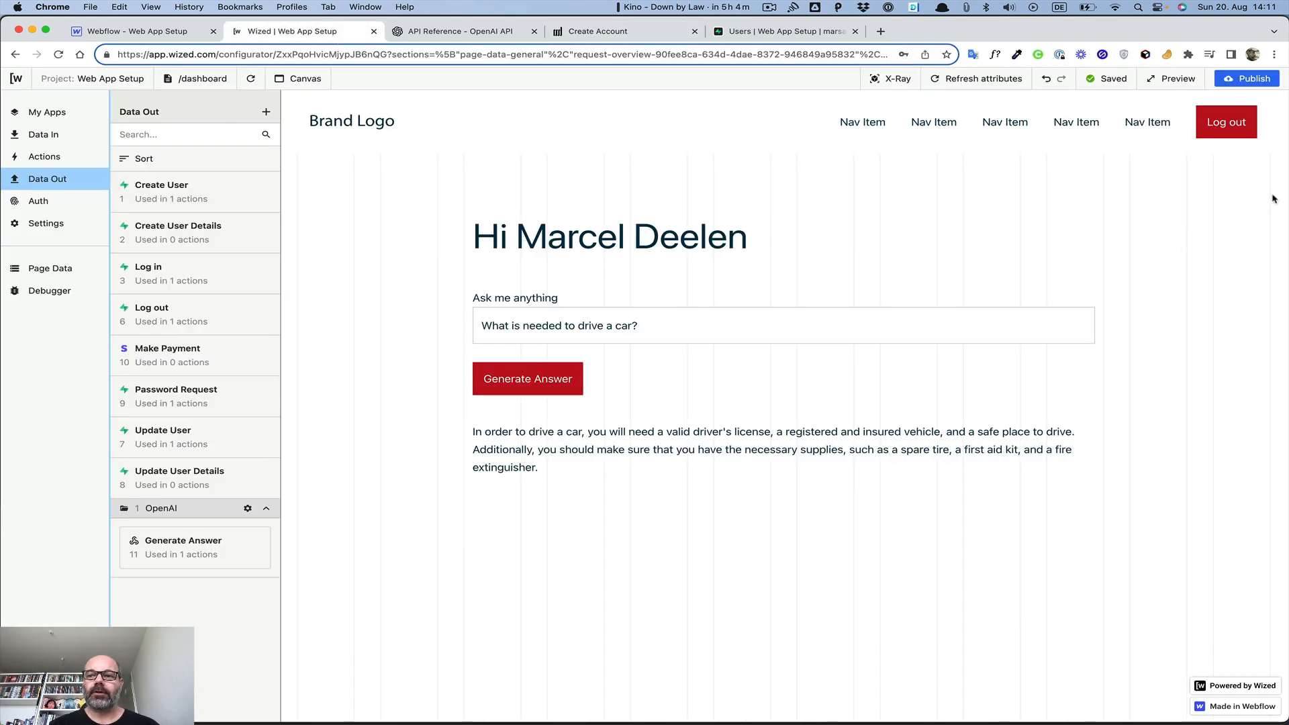
pyautogui.click(1214, 123)
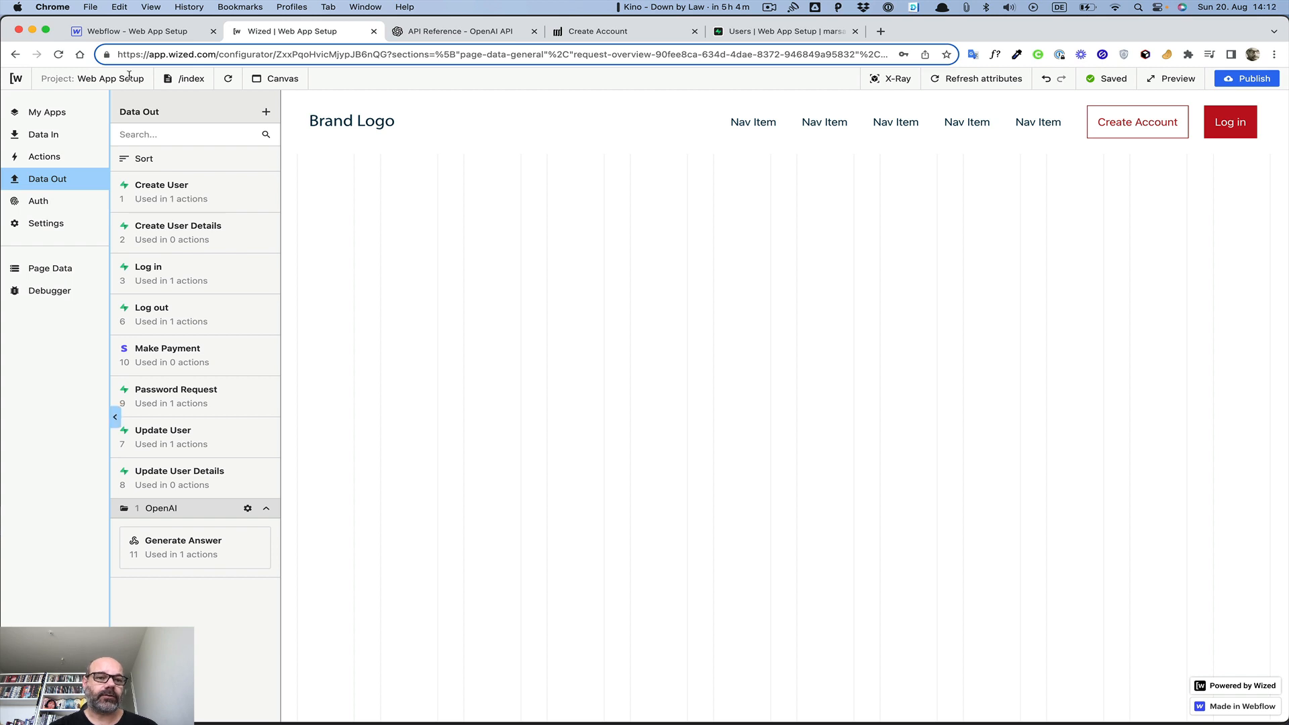
pyautogui.click(191, 81)
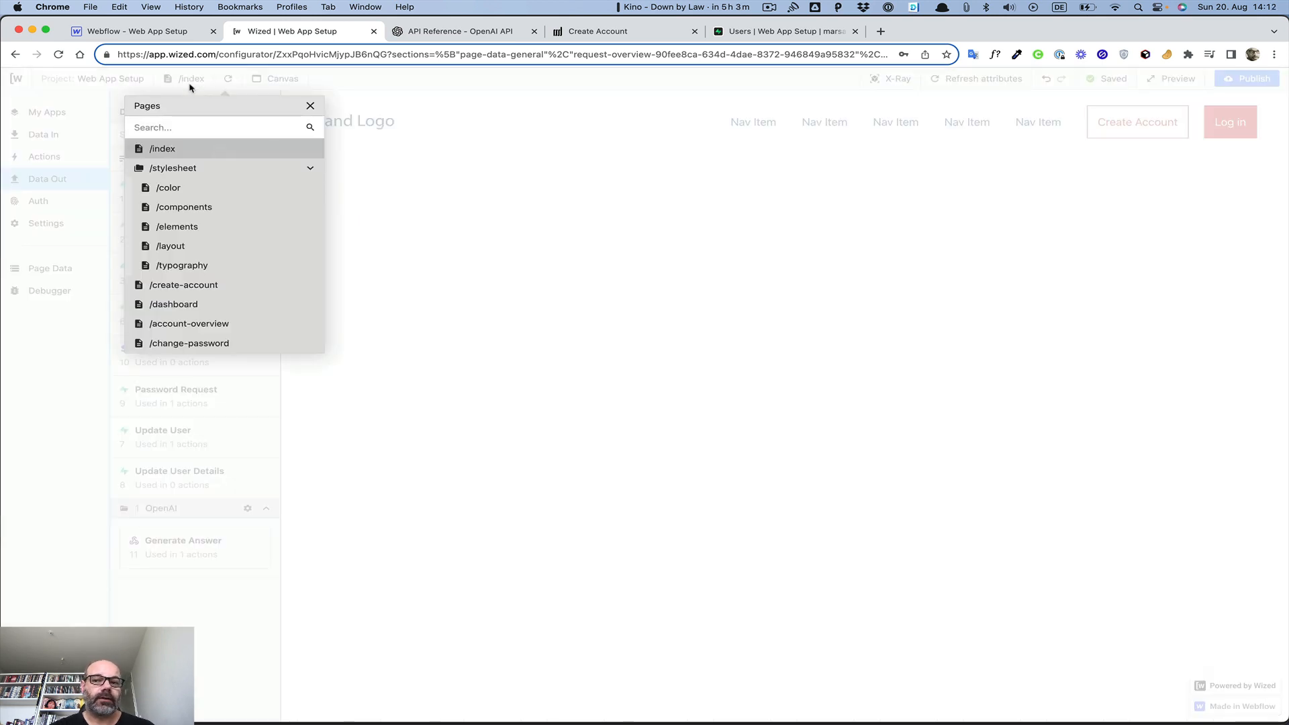
pyautogui.click(191, 86)
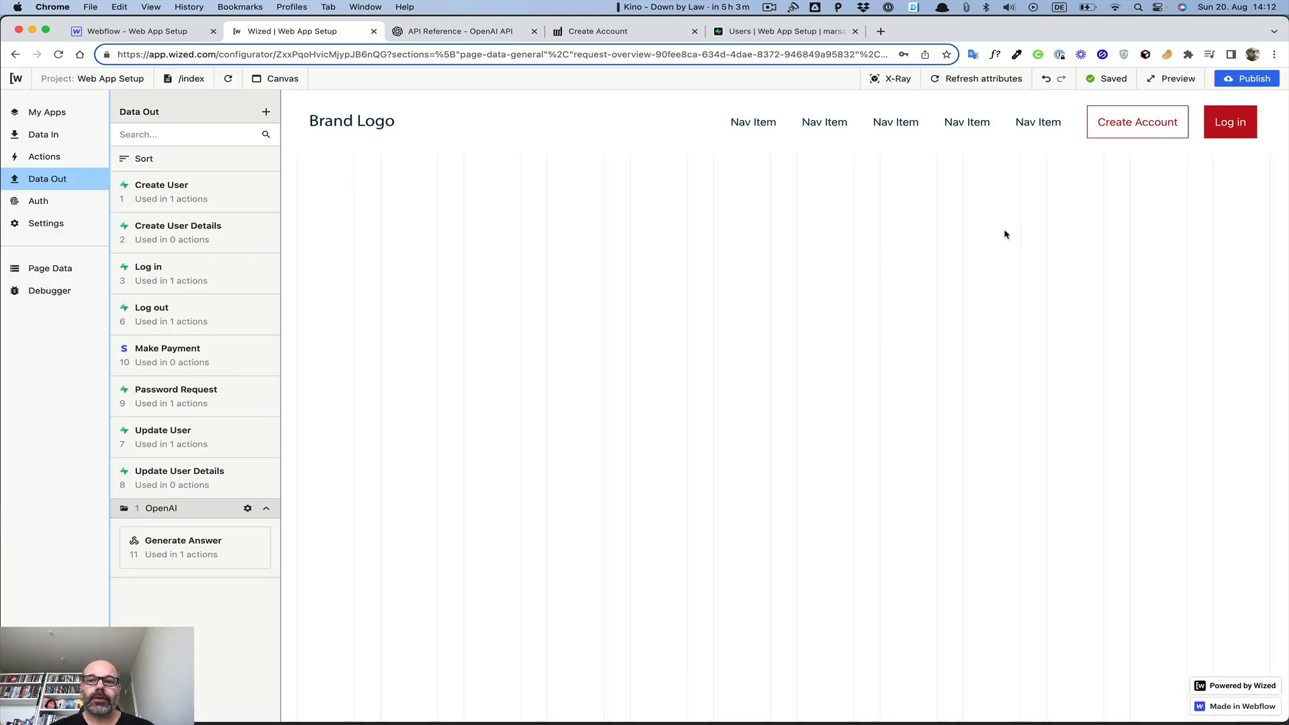
pyautogui.click(1120, 137)
pyautogui.click(510, 330)
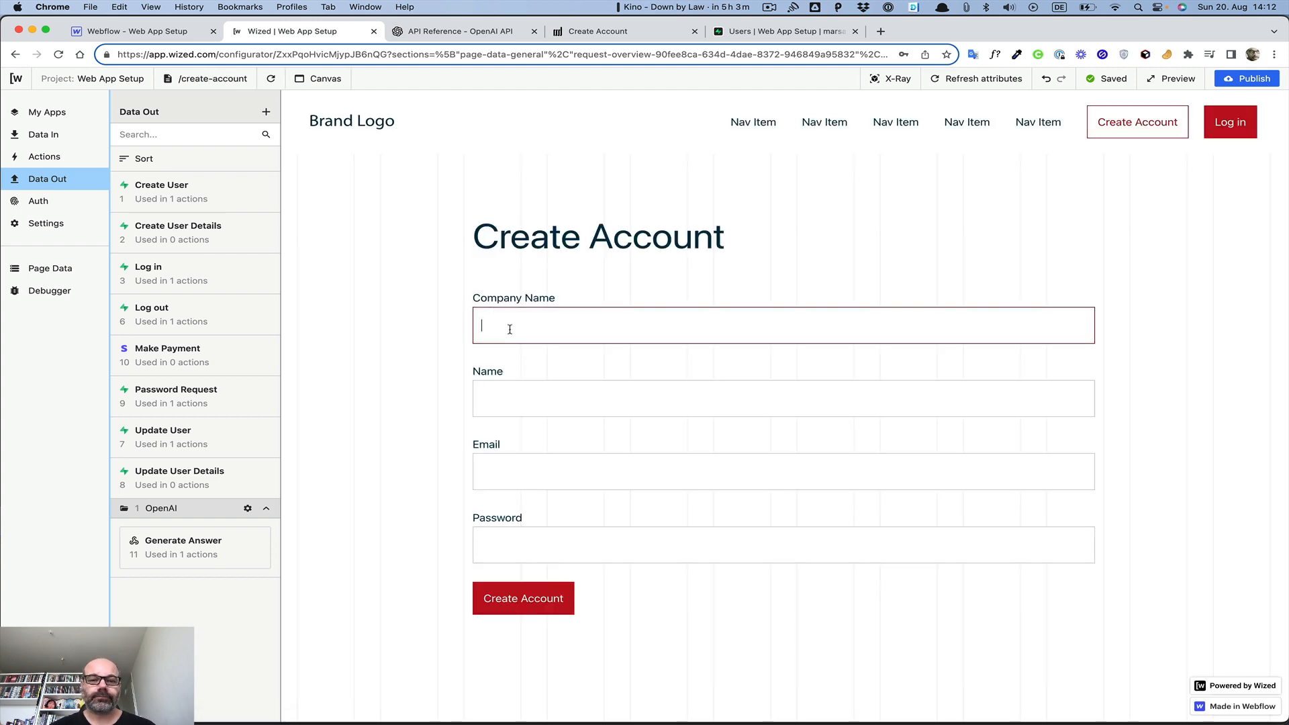
# Fill the canvas form with company 'Done at Done', a name, and the saved login's email and password
pyautogui.write('Done att')
pyautogui.press('BackSpace')
pyautogui.write('r')
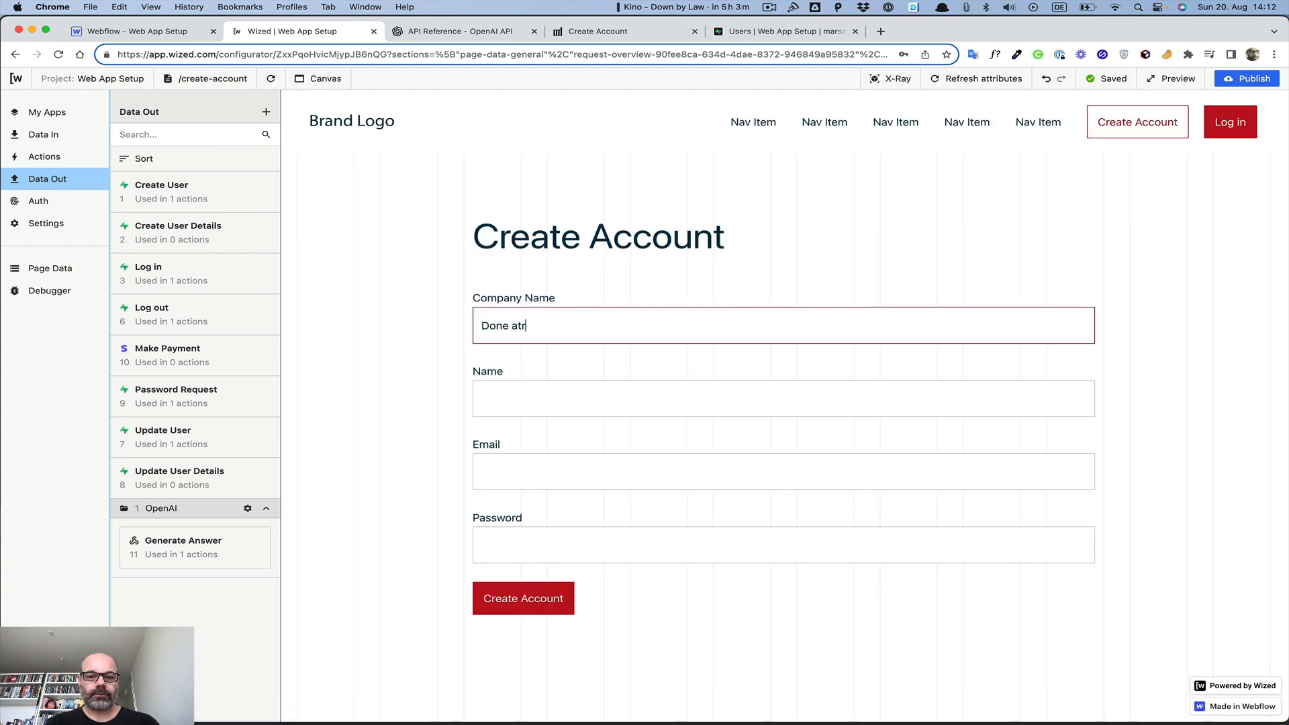
pyautogui.press('BackSpace')
pyautogui.write(' Done')
pyautogui.press('Tab')
pyautogui.write('M')
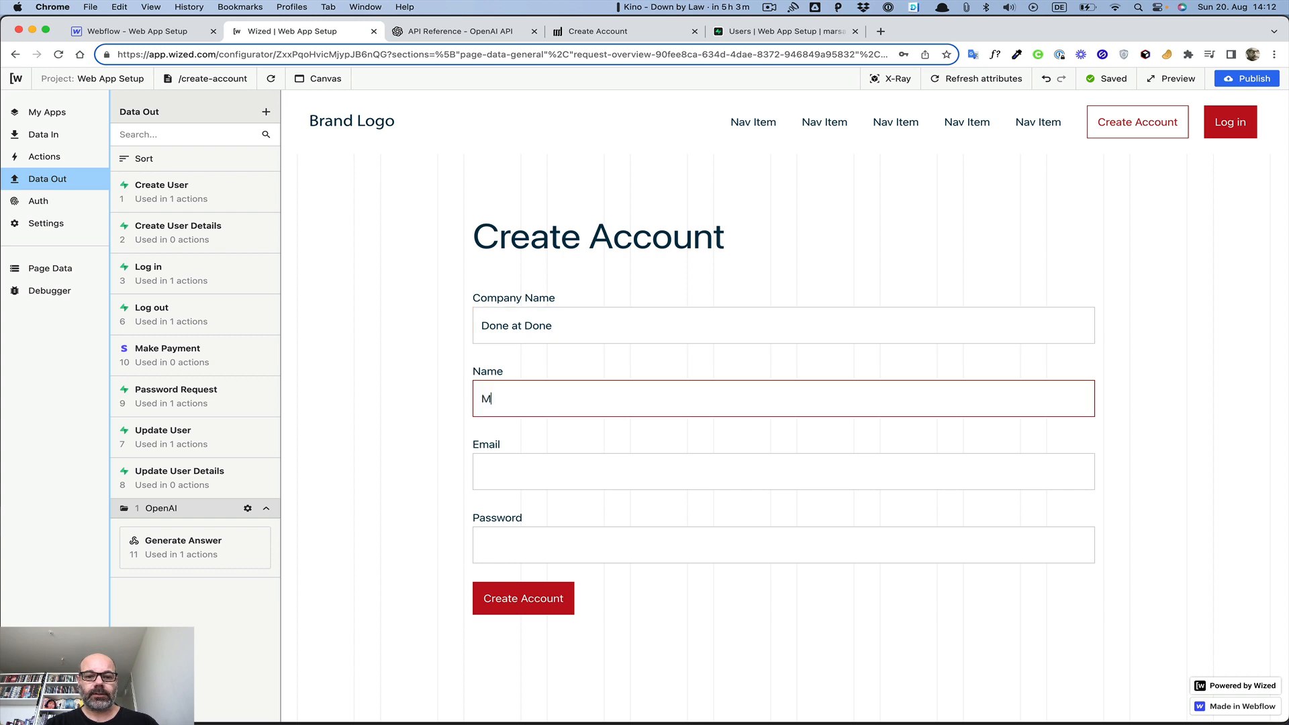
pyautogui.write('arcel')
pyautogui.press('Tab')
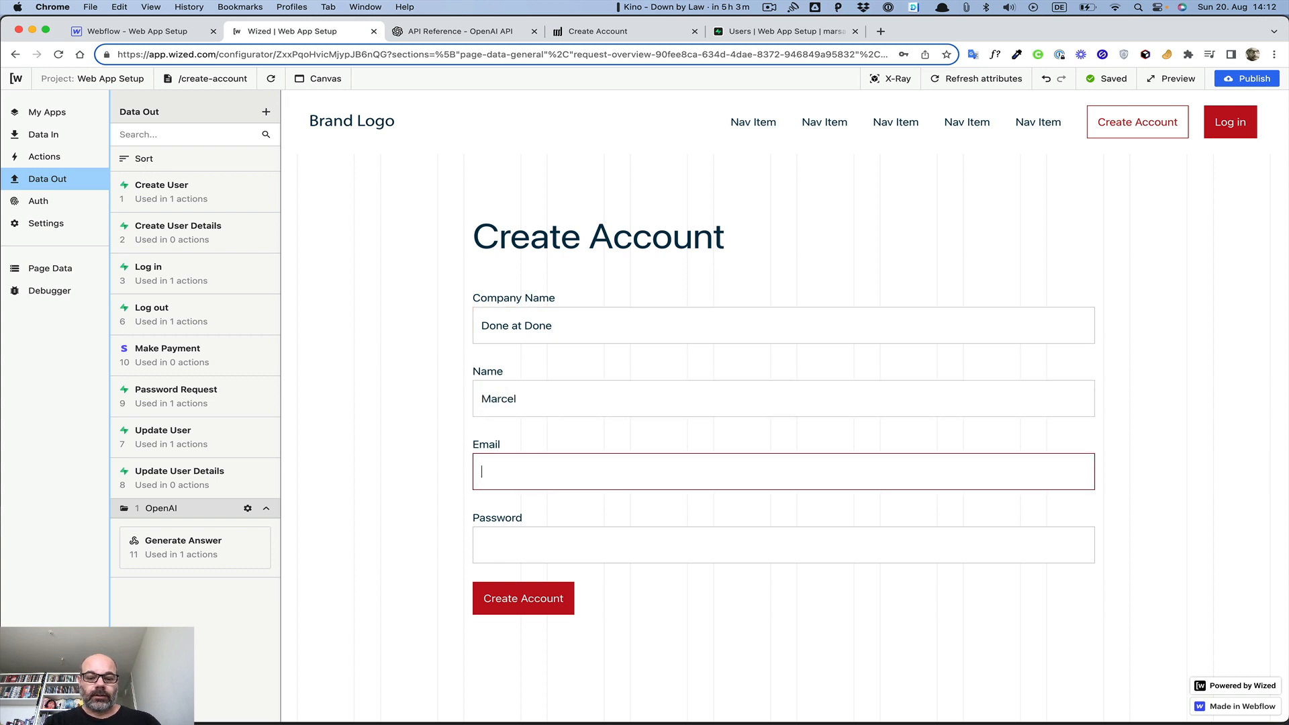
pyautogui.write('mar')
pyautogui.press('Down')
pyautogui.press('Down')
pyautogui.press('Down')
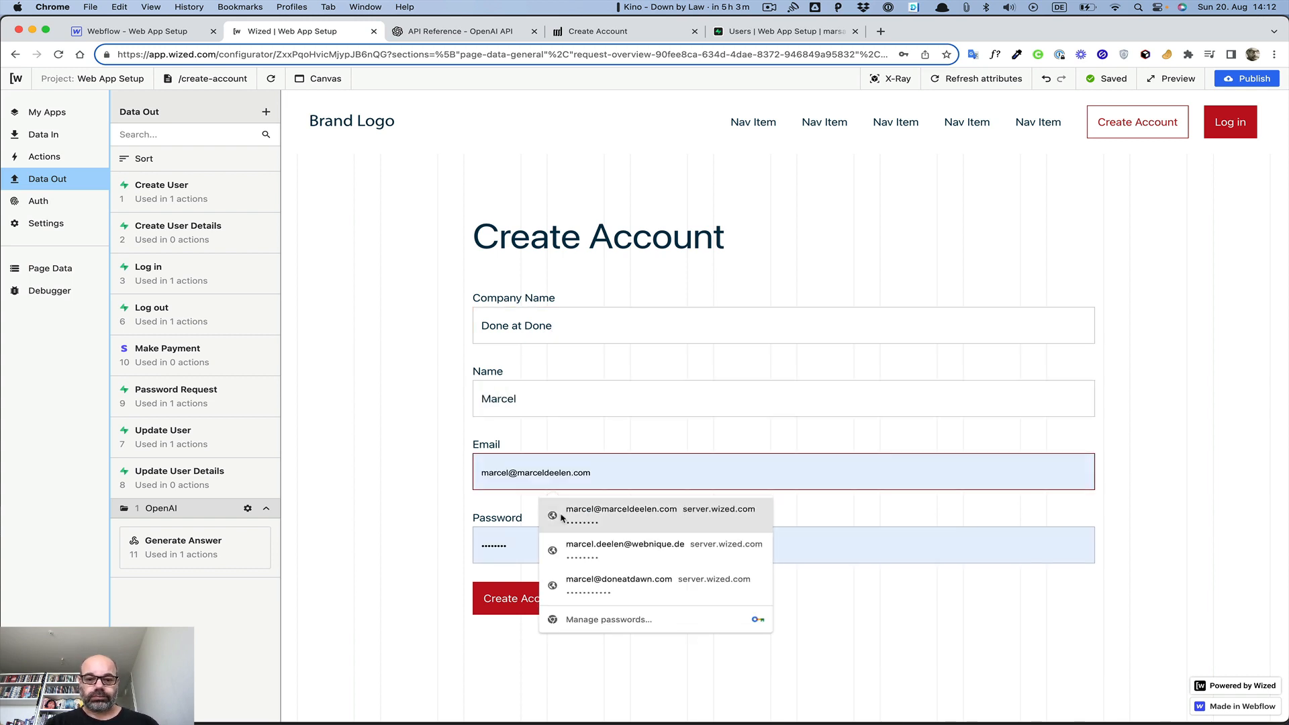
pyautogui.press('Return')
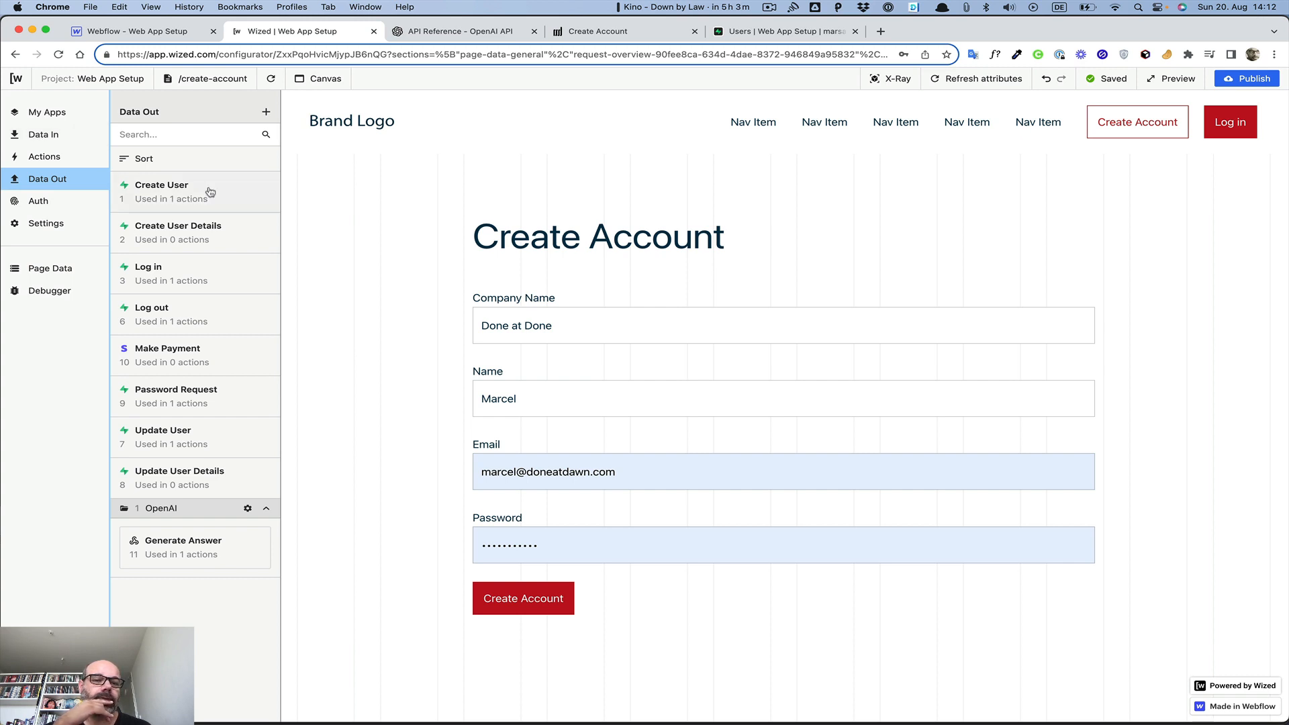
# Inspect Create User Details' 200 response and its Make Payment after-request action, then view Supabase Users
pyautogui.click(227, 234)
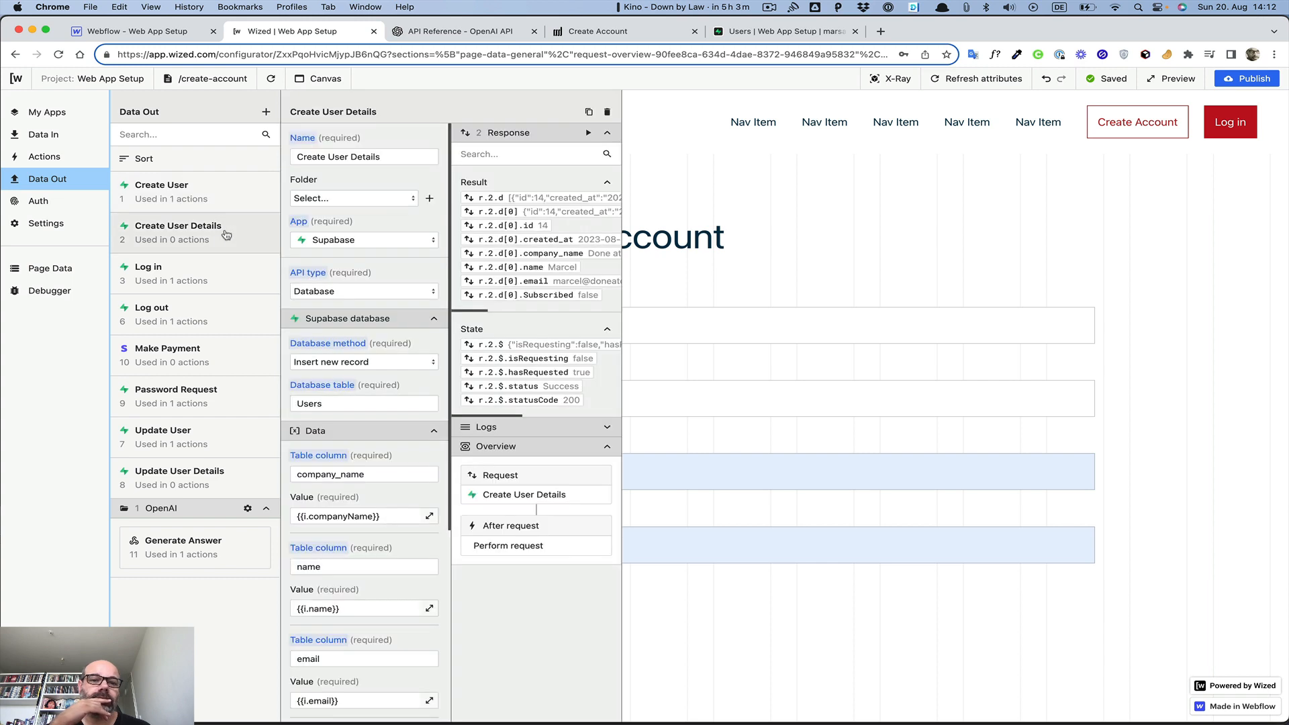
pyautogui.hscroll(3, 541, 253)
pyautogui.hscroll(5, 541, 253)
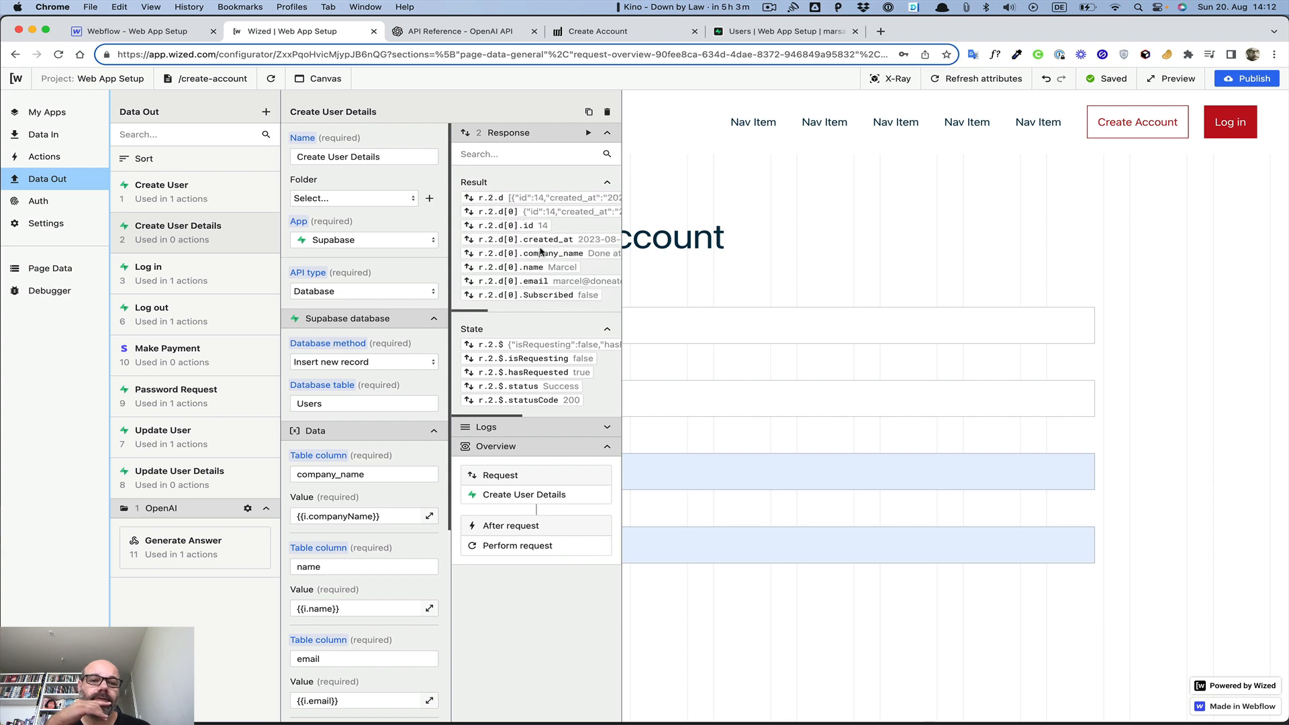
pyautogui.scroll(-1, 441, 347)
pyautogui.scroll(-5, 442, 347)
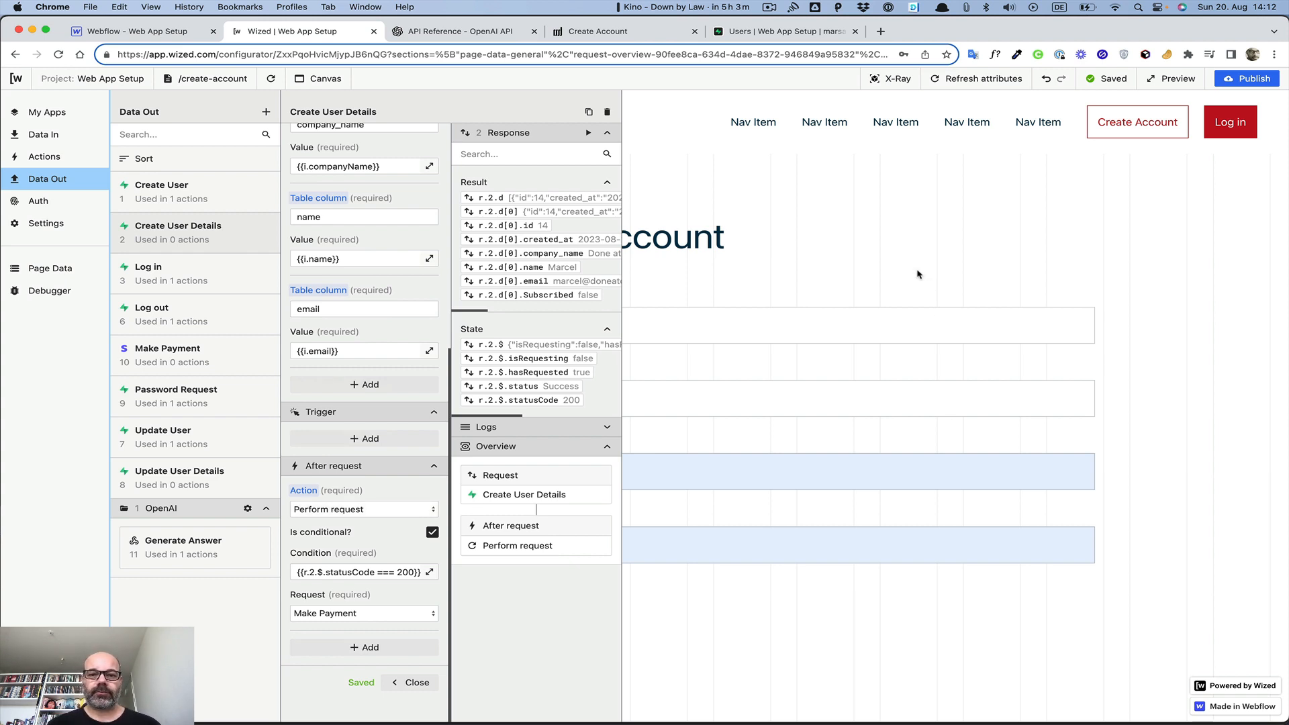
pyautogui.click(667, 32)
pyautogui.click(744, 32)
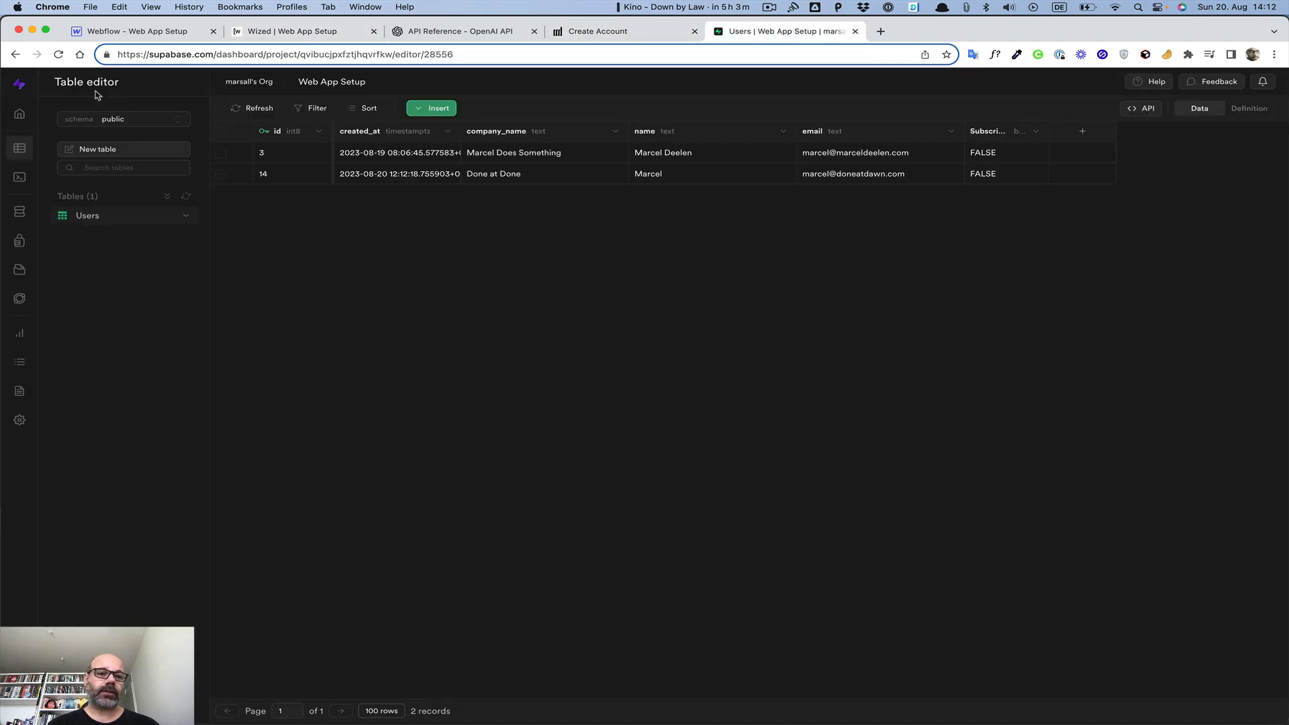
# Delete the test sign-up's user from Supabase Authentication Users
pyautogui.click(17, 249)
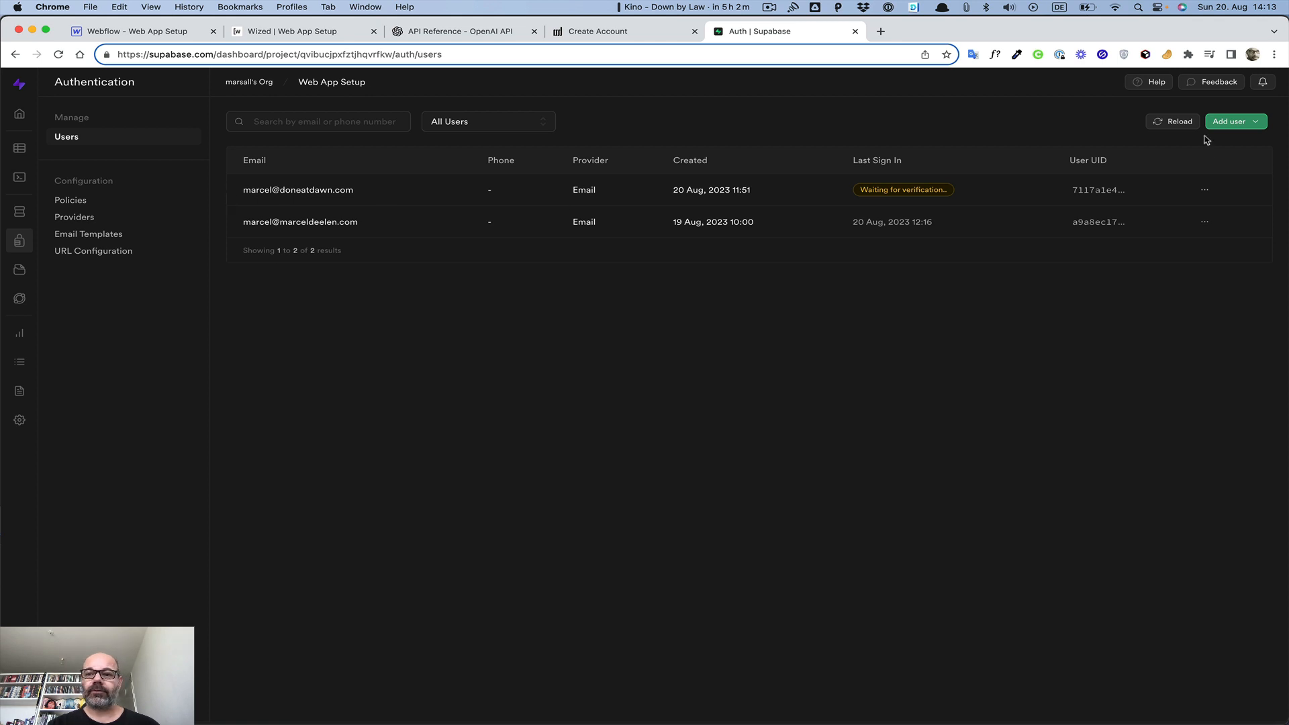
pyautogui.click(1205, 191)
pyautogui.click(1177, 281)
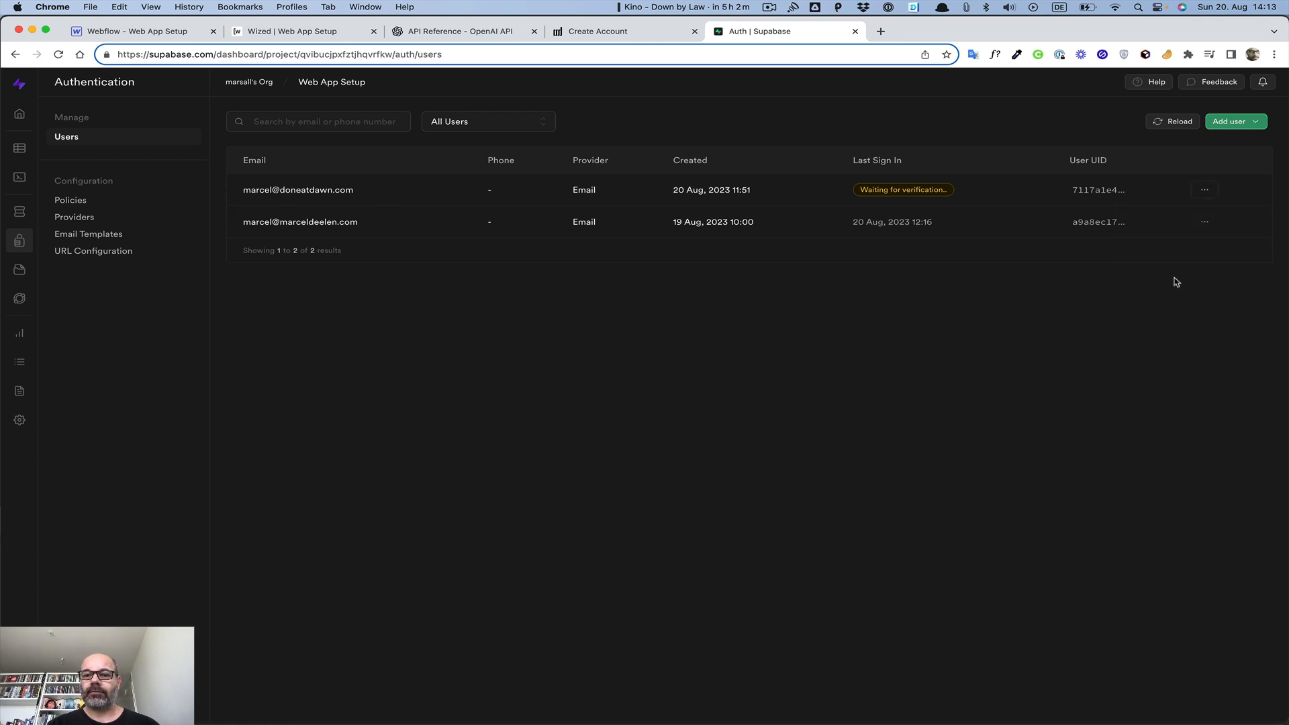
pyautogui.click(737, 432)
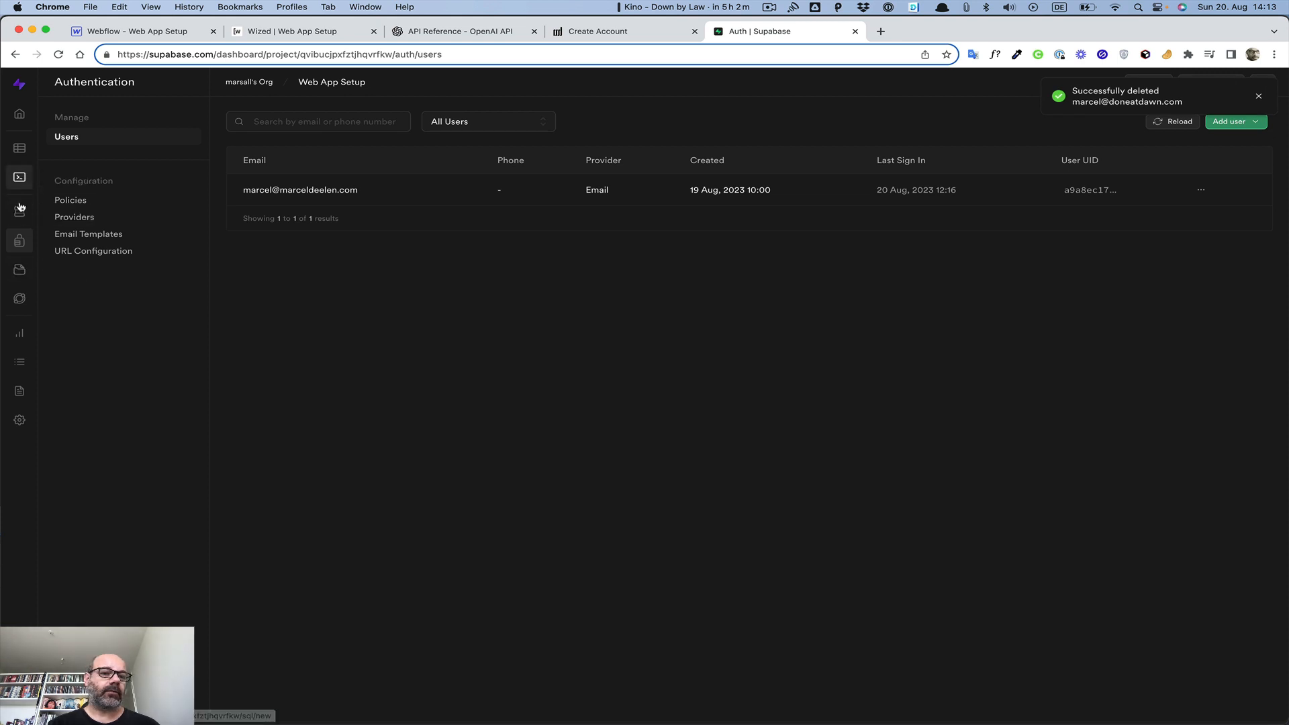
# Delete the Done at Done row (id 14) from the Users table
pyautogui.click(19, 149)
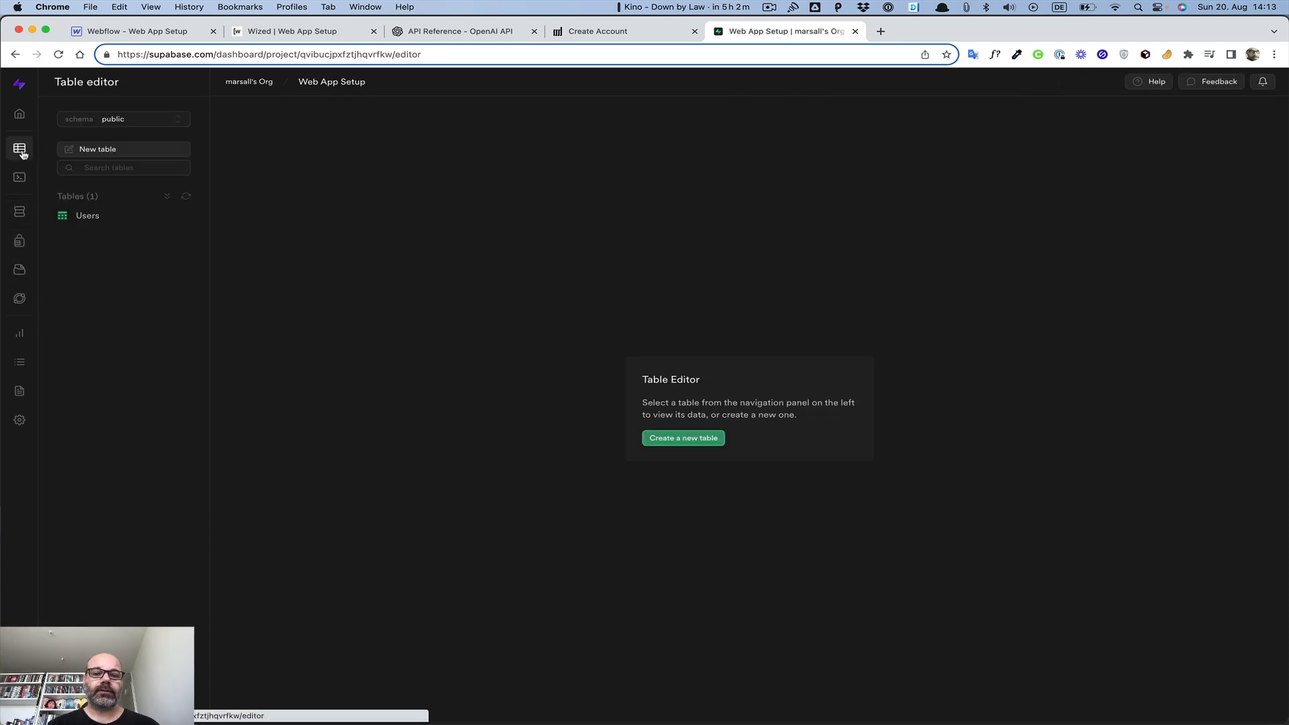
pyautogui.click(88, 217)
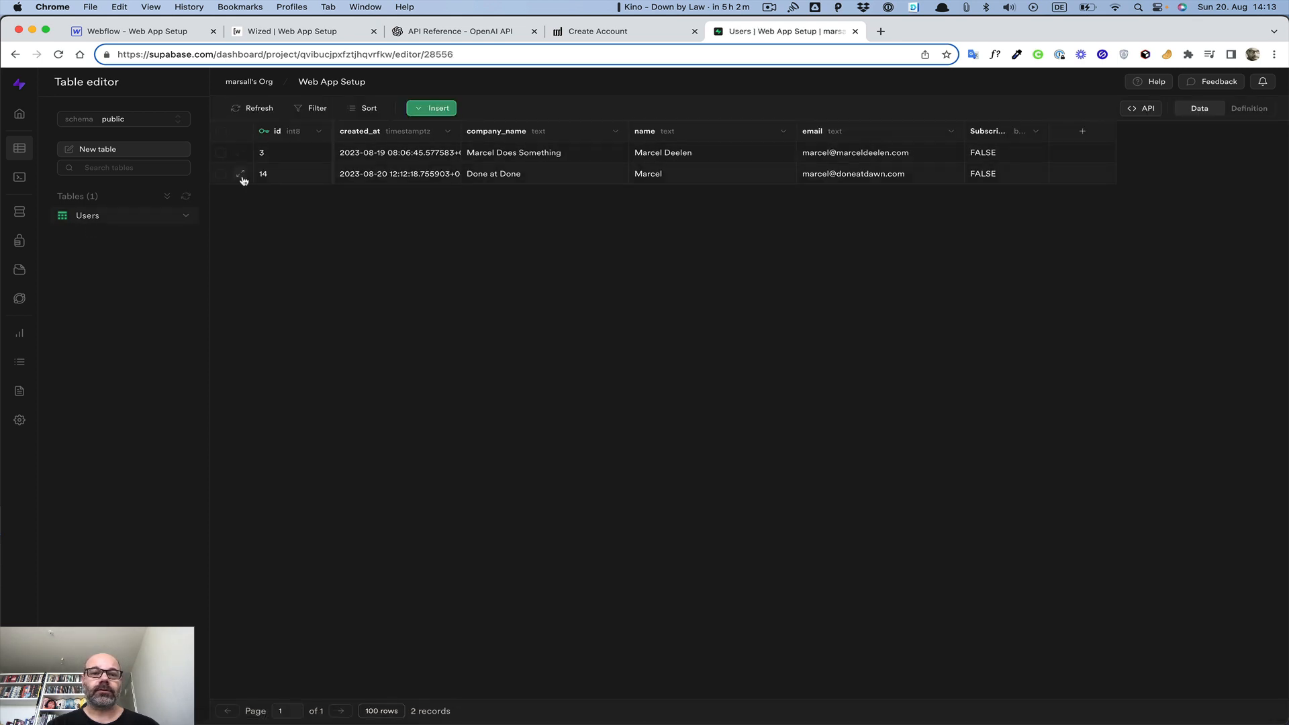
pyautogui.click(240, 174)
pyautogui.click(221, 178)
pyautogui.click(221, 174)
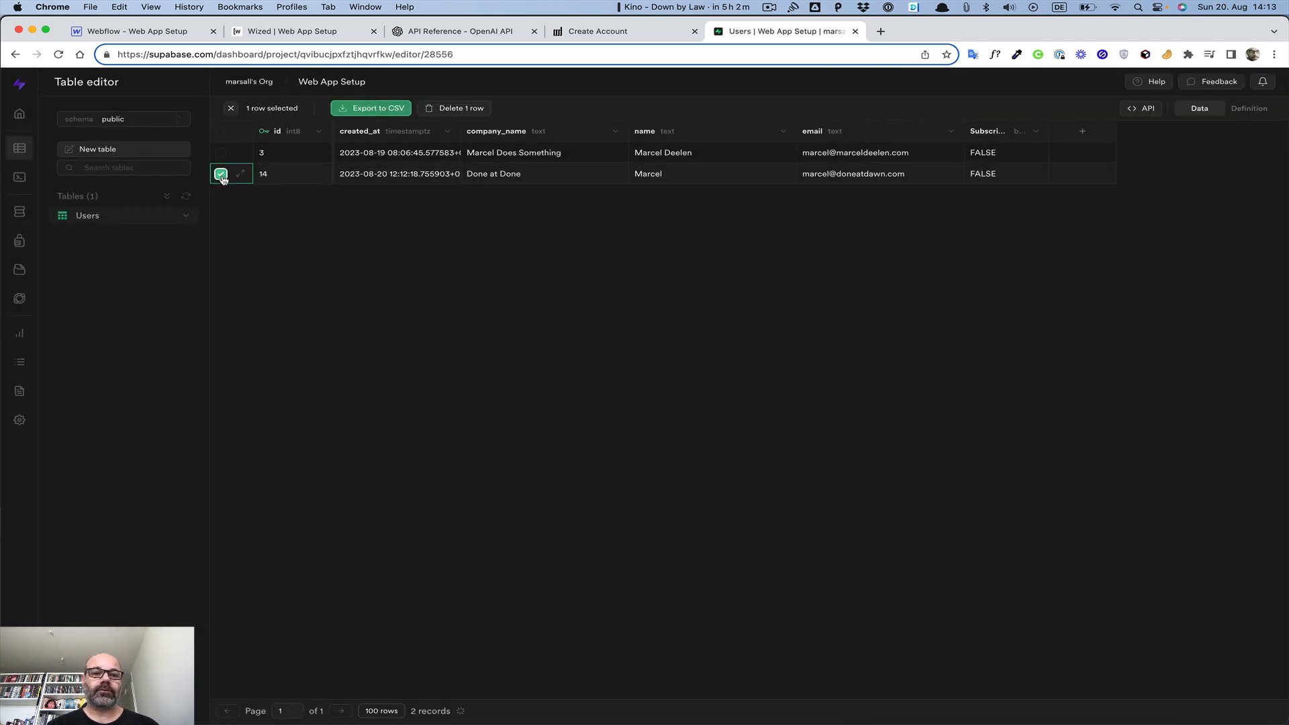
pyautogui.click(463, 111)
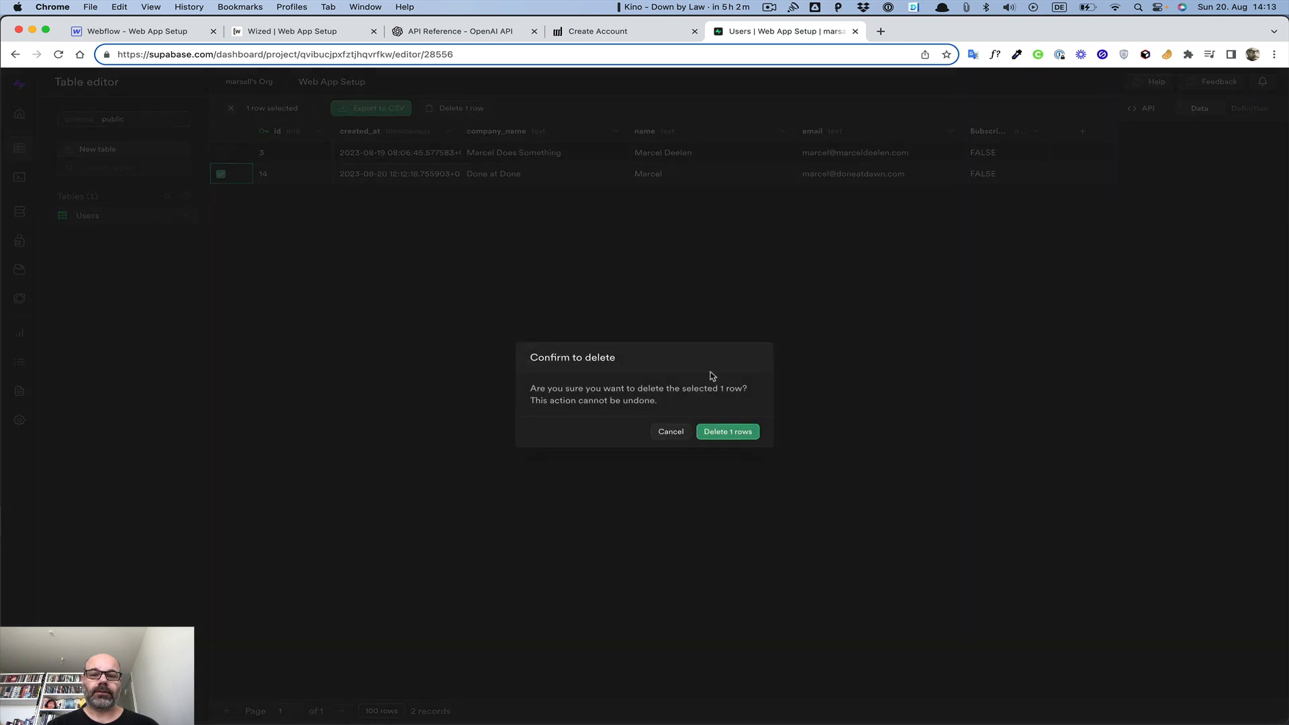
pyautogui.click(729, 432)
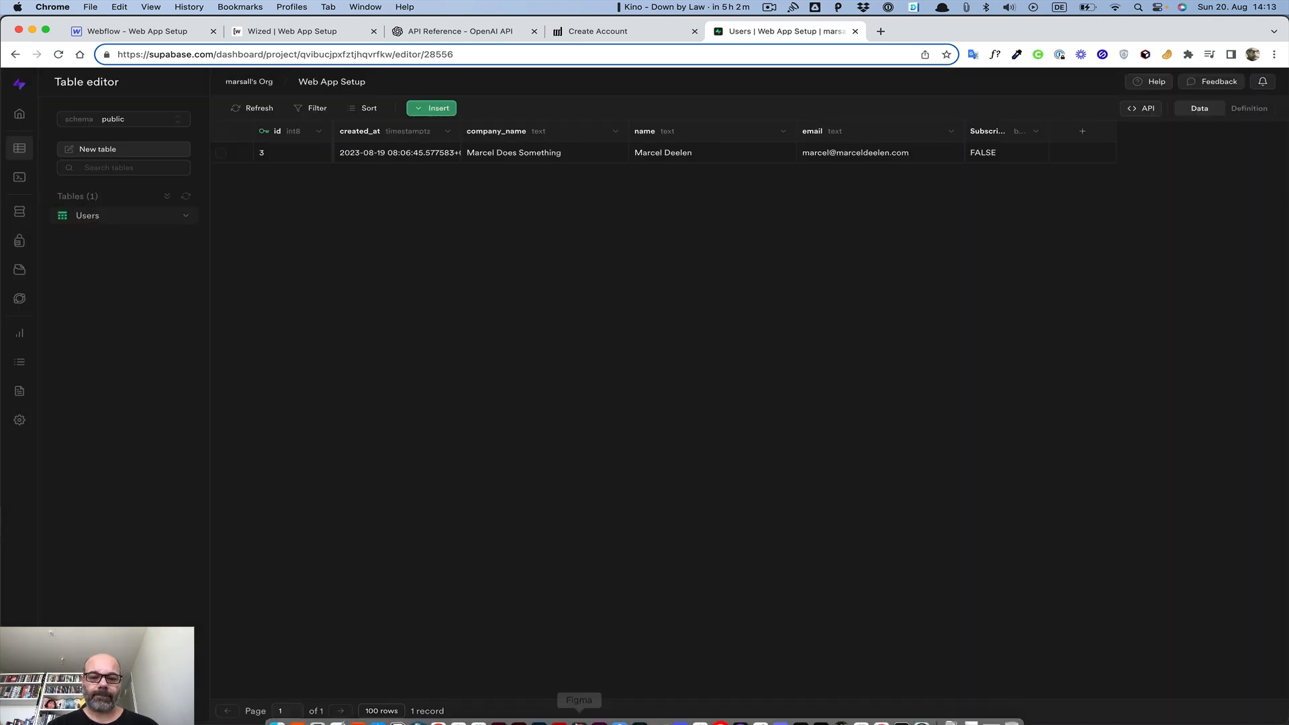
# Check the mail app, close it, and return to the browser
pyautogui.click(378, 711)
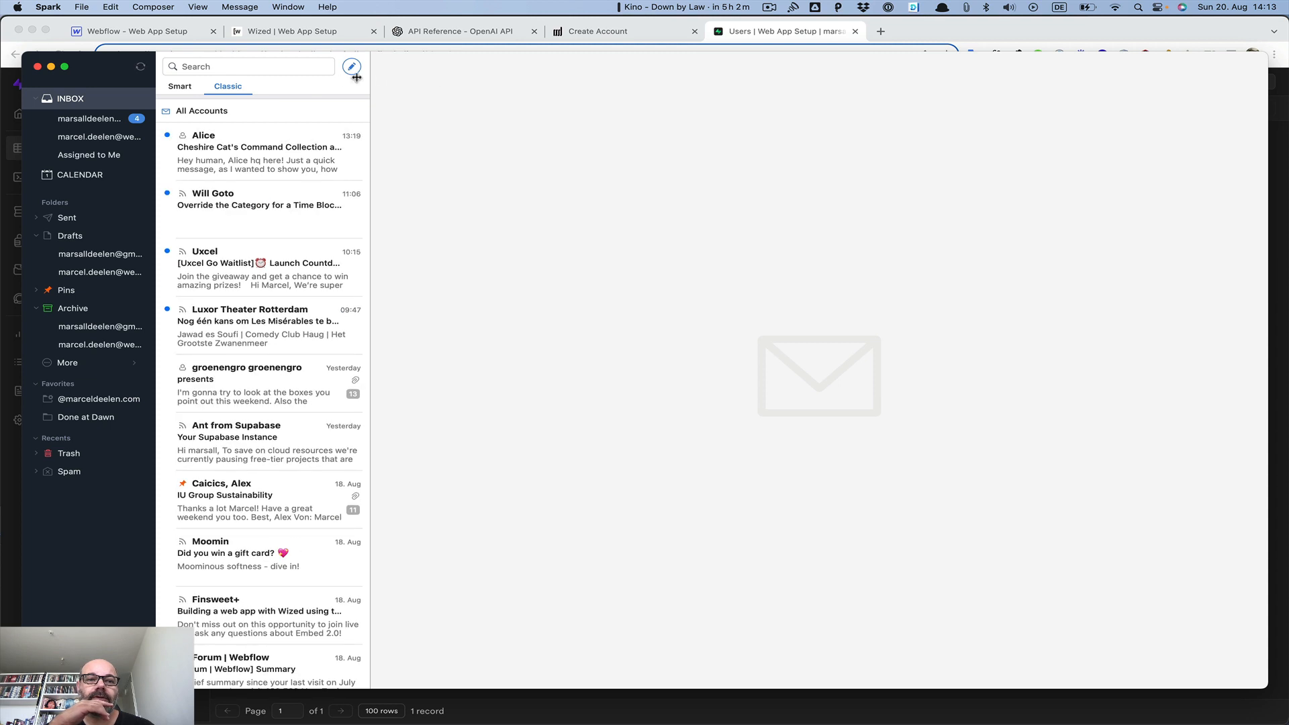
pyautogui.press('super+w')
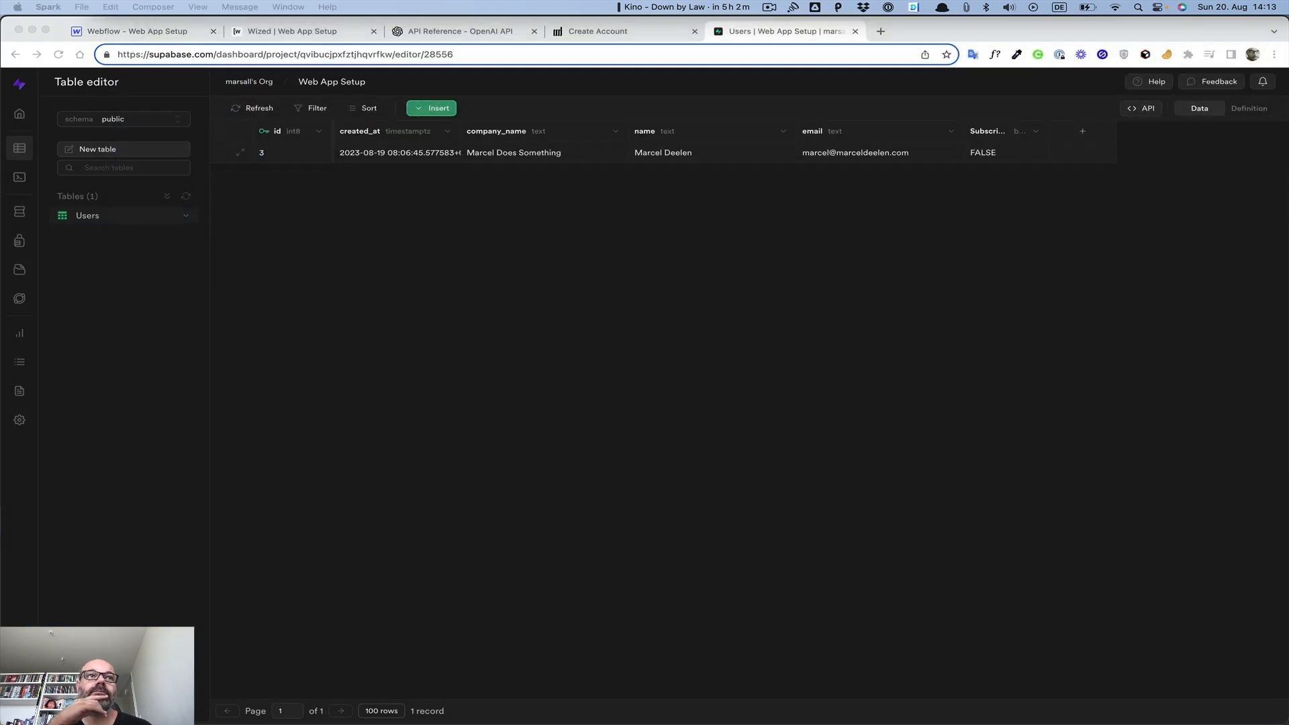
pyautogui.click(573, 450)
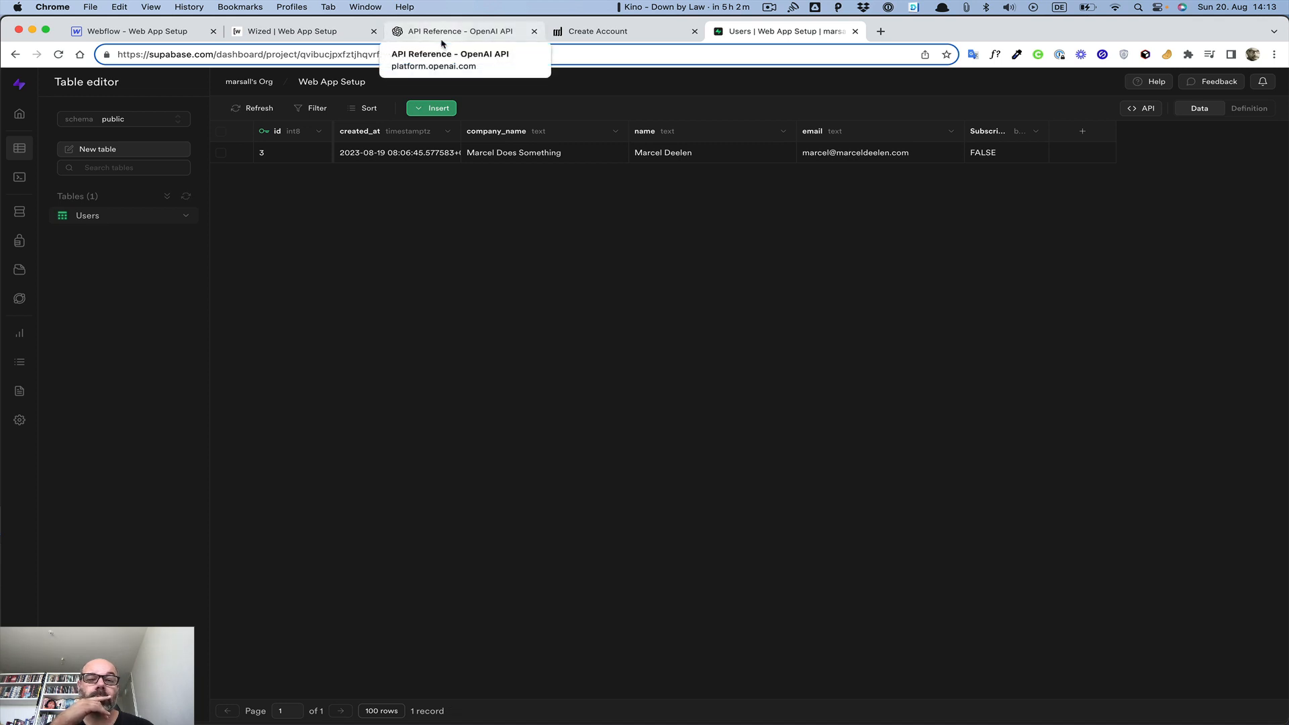
# Open the live Create Account page and reload it
pyautogui.click(596, 37)
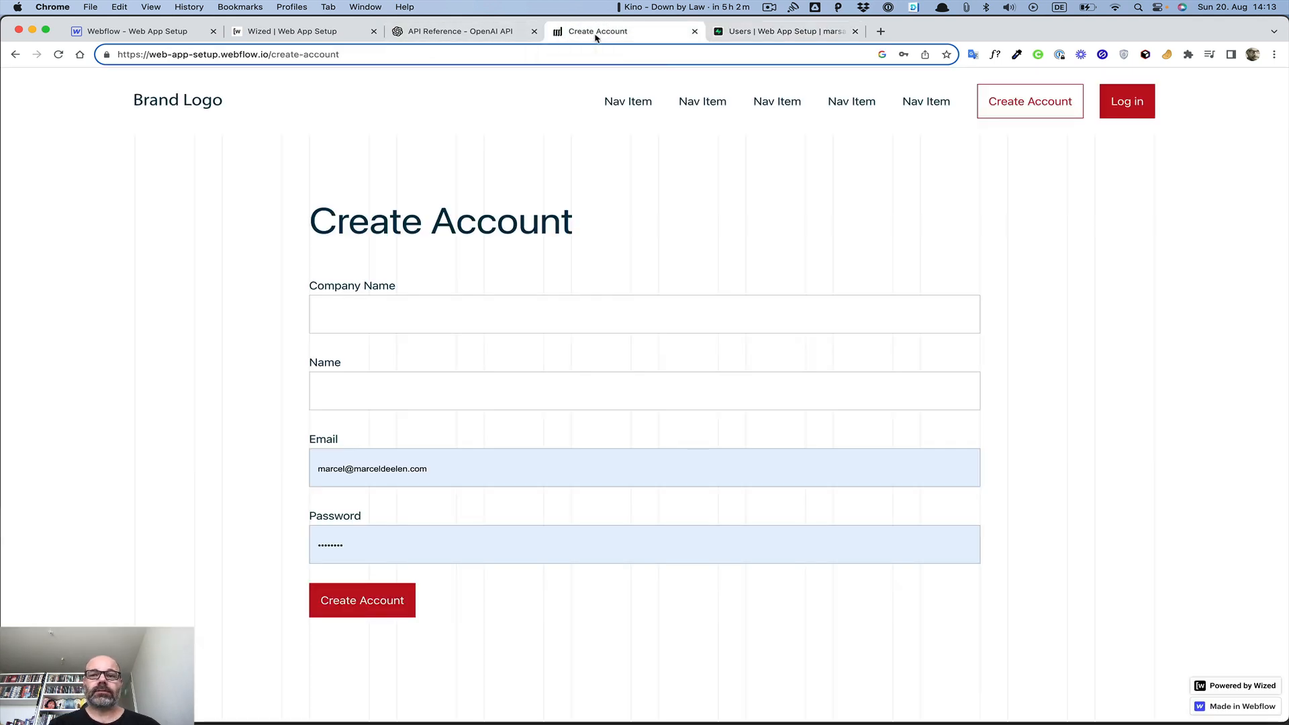
pyautogui.click(383, 315)
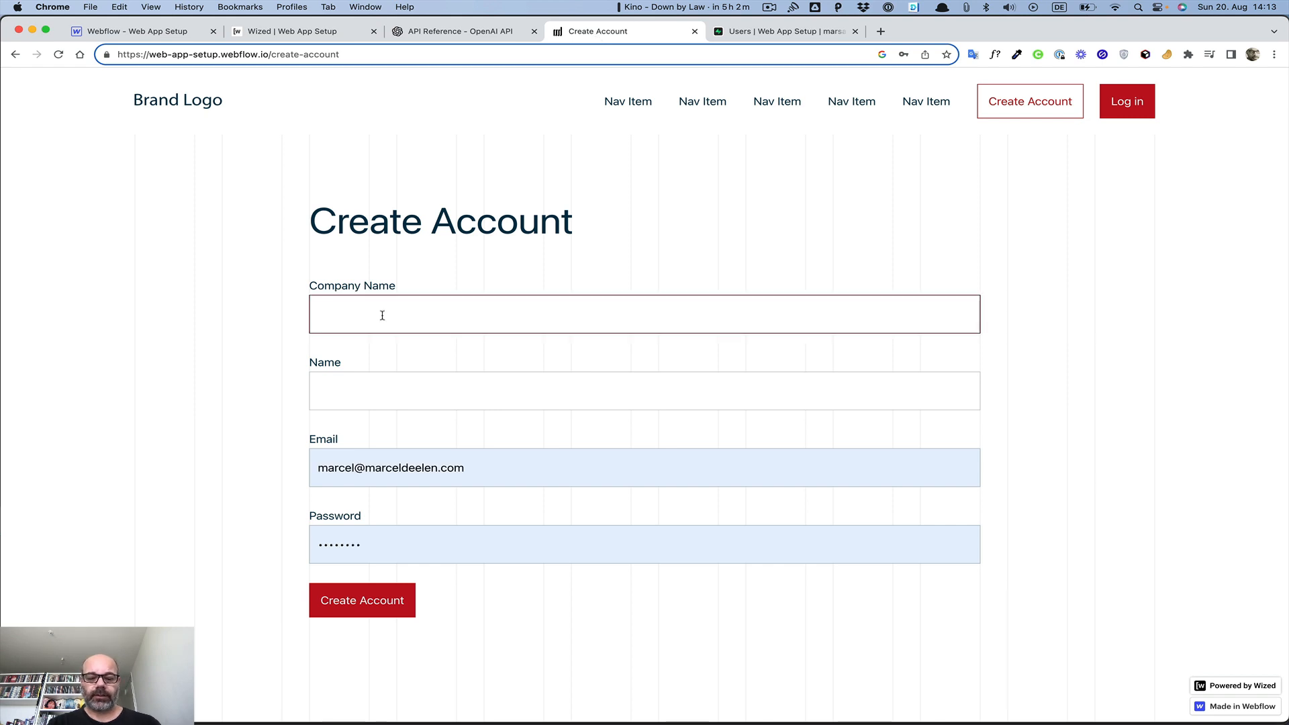
pyautogui.write('Done')
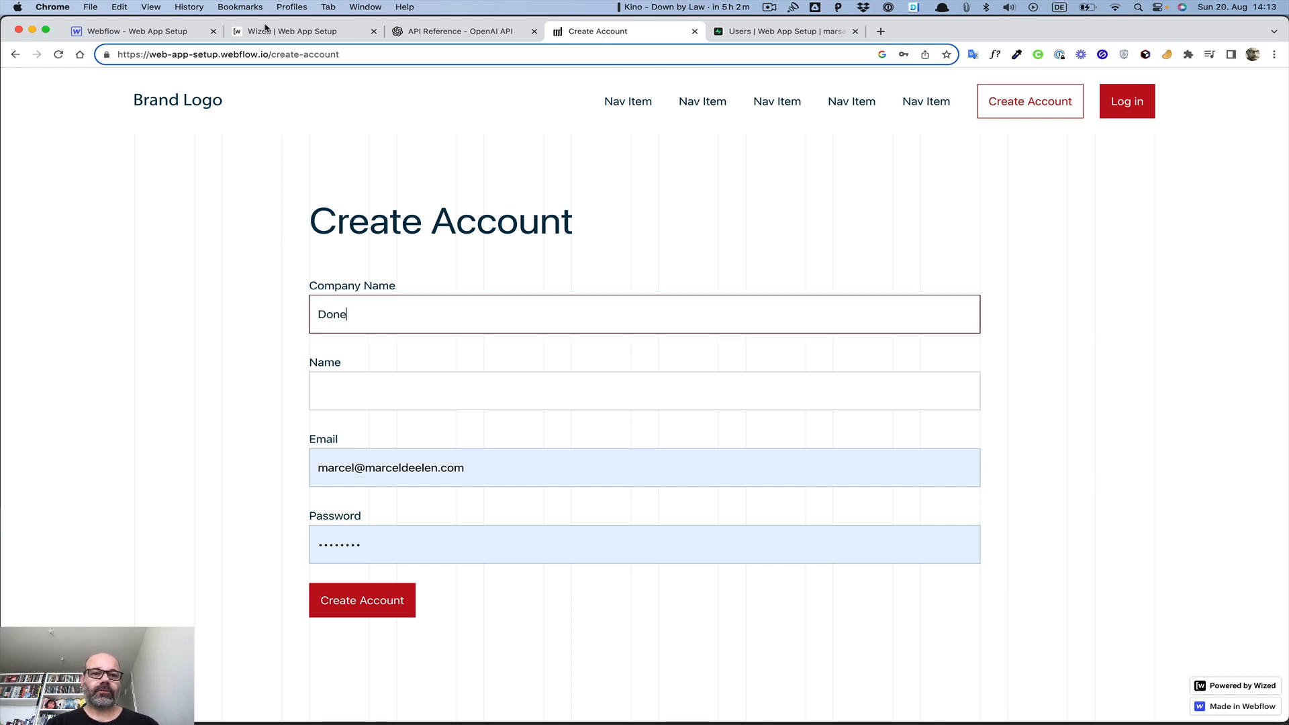
pyautogui.press('Return')
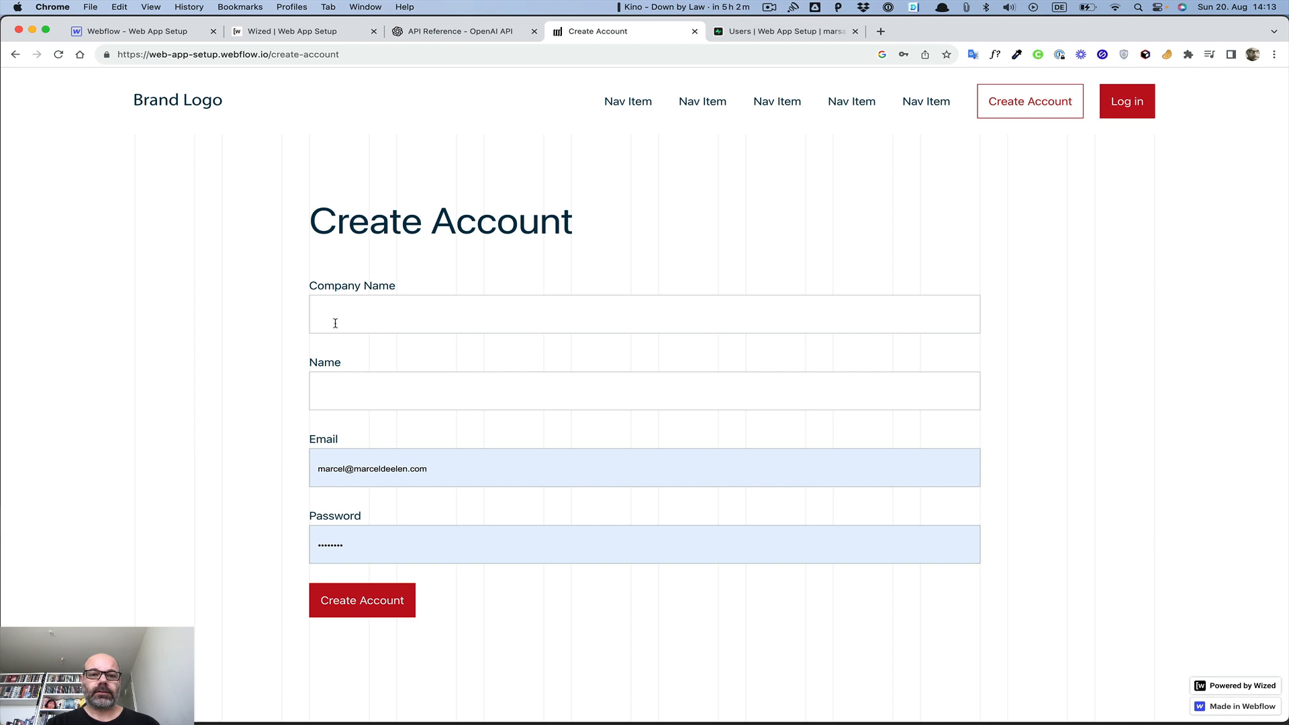
# Submit the sign-up with company 'Done at Dawn', a name, and the saved login credentials
pyautogui.click(335, 323)
pyautogui.write('Done at Da')
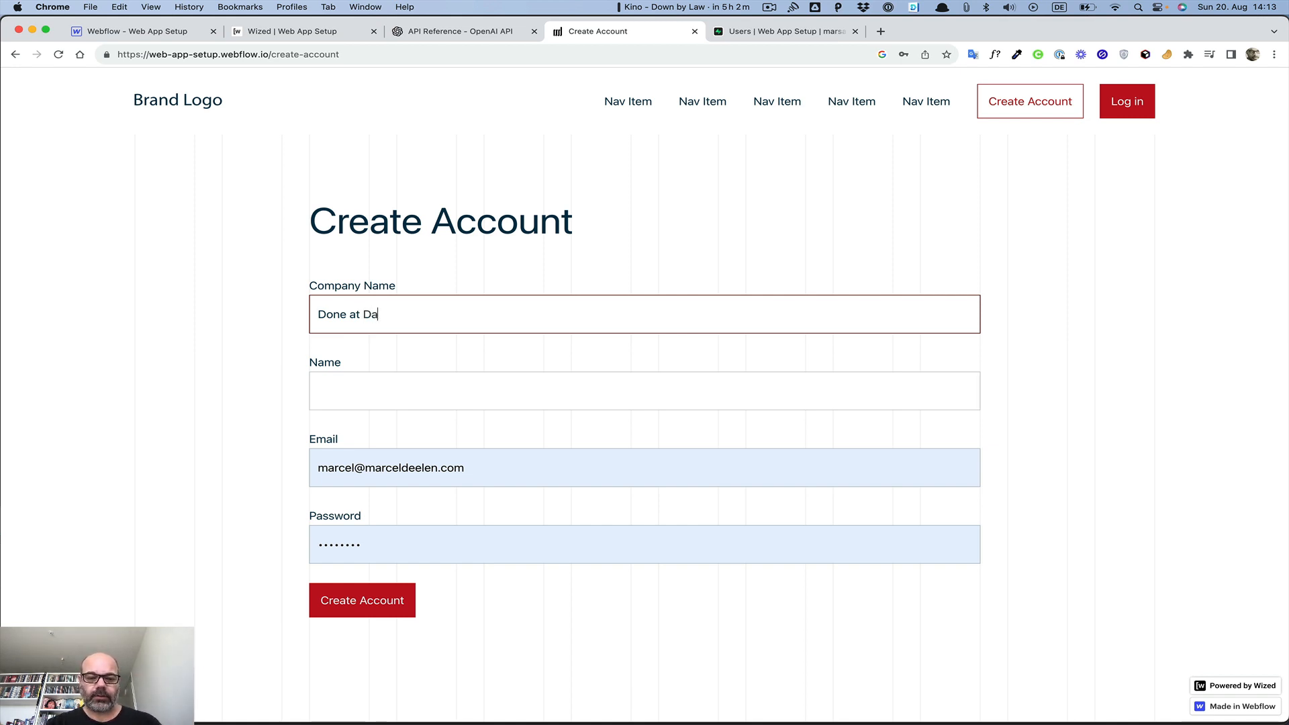
pyautogui.write('wn')
pyautogui.press('Tab')
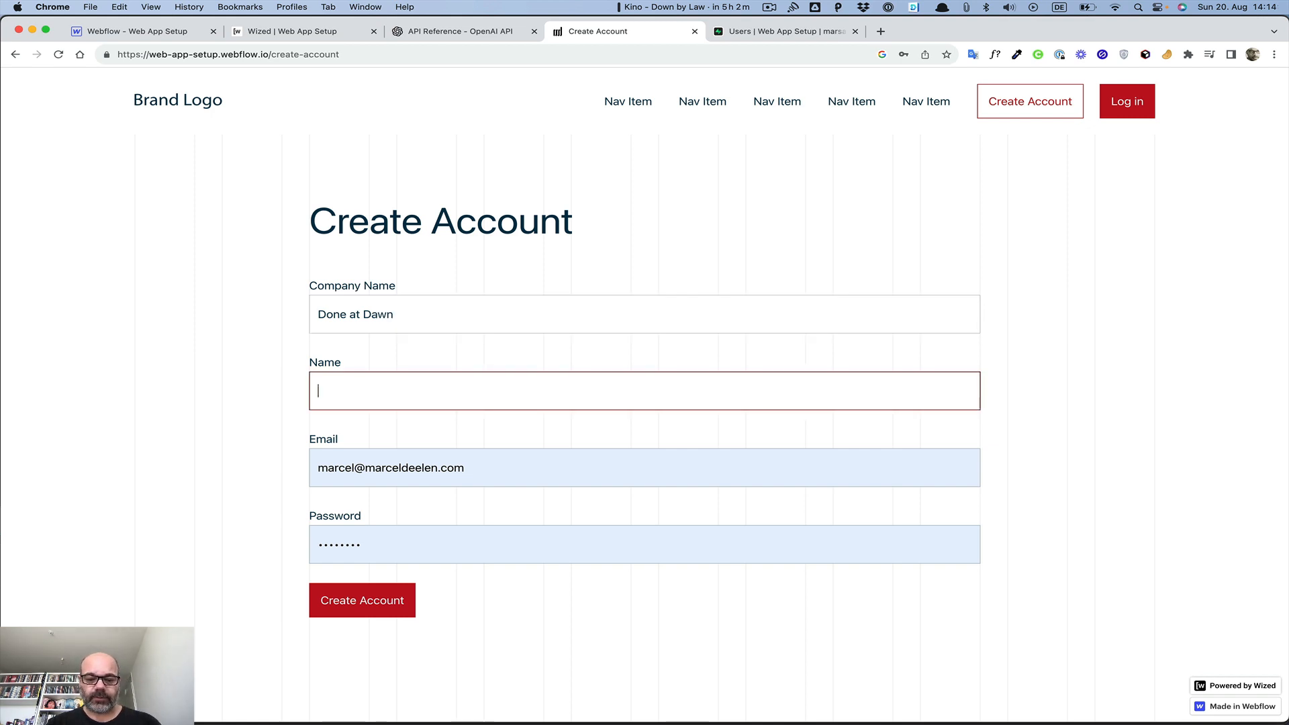
pyautogui.write('Marcel')
pyautogui.press('Tab')
pyautogui.press('BackSpace')
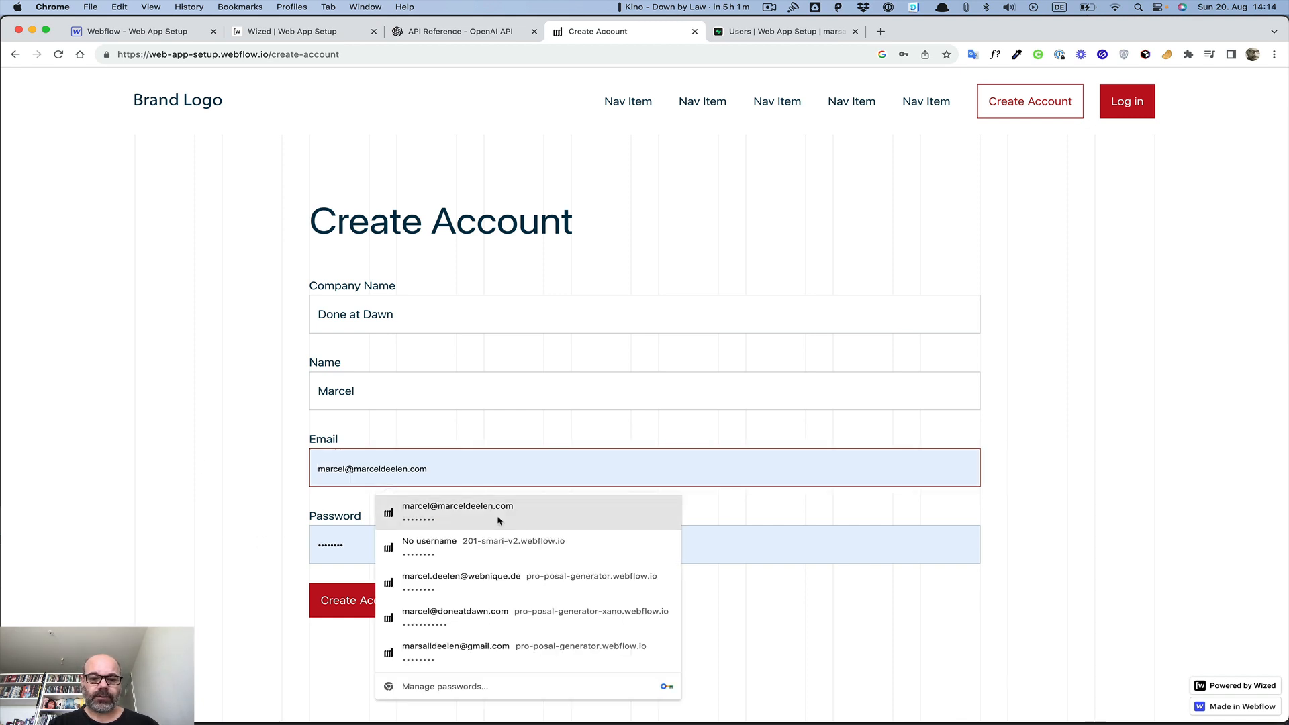
pyautogui.click(494, 612)
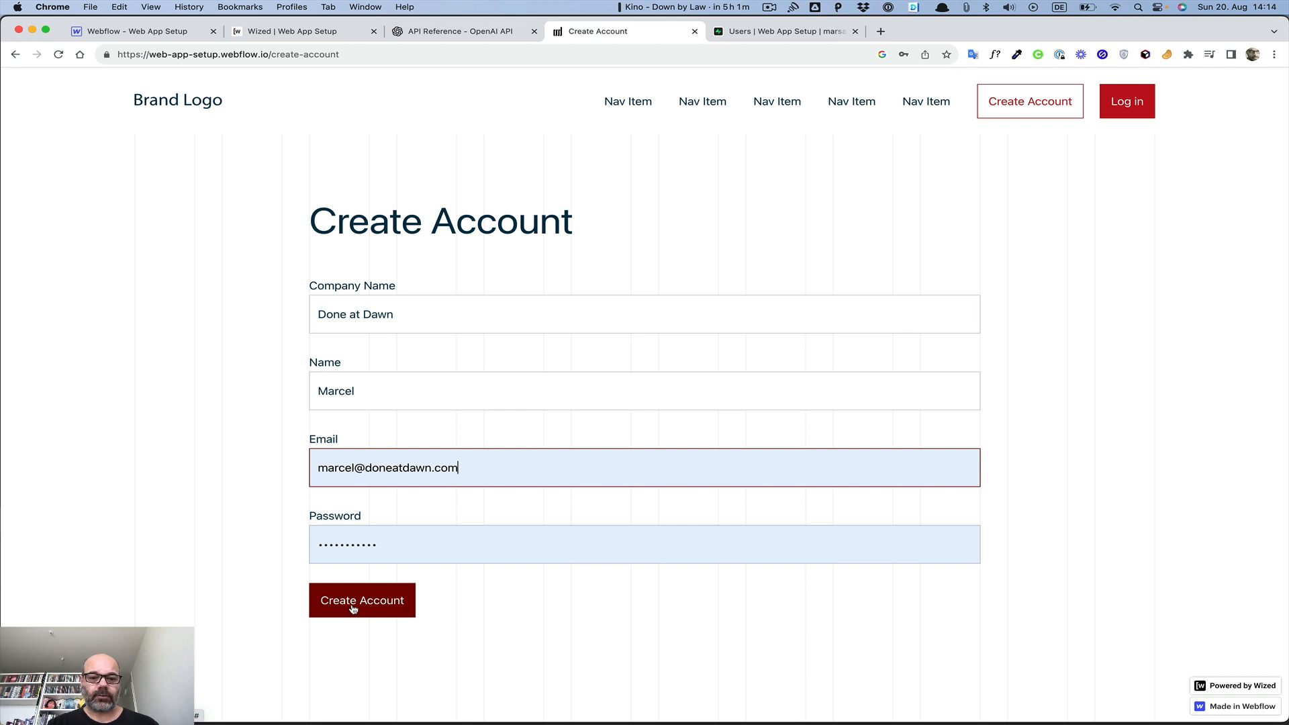
pyautogui.click(353, 608)
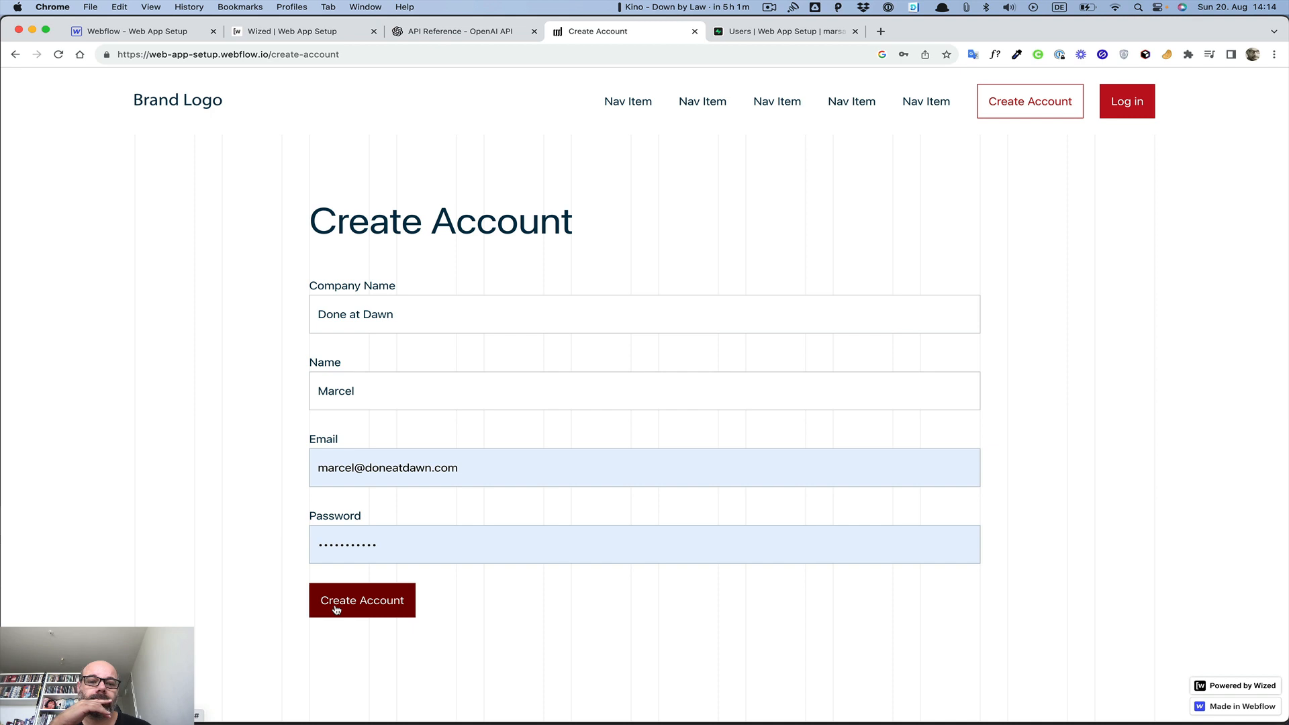
# Check the new Done at Dawn Users row in Supabase, then return to Wized's Create User Details request
pyautogui.click(431, 37)
pyautogui.click(283, 32)
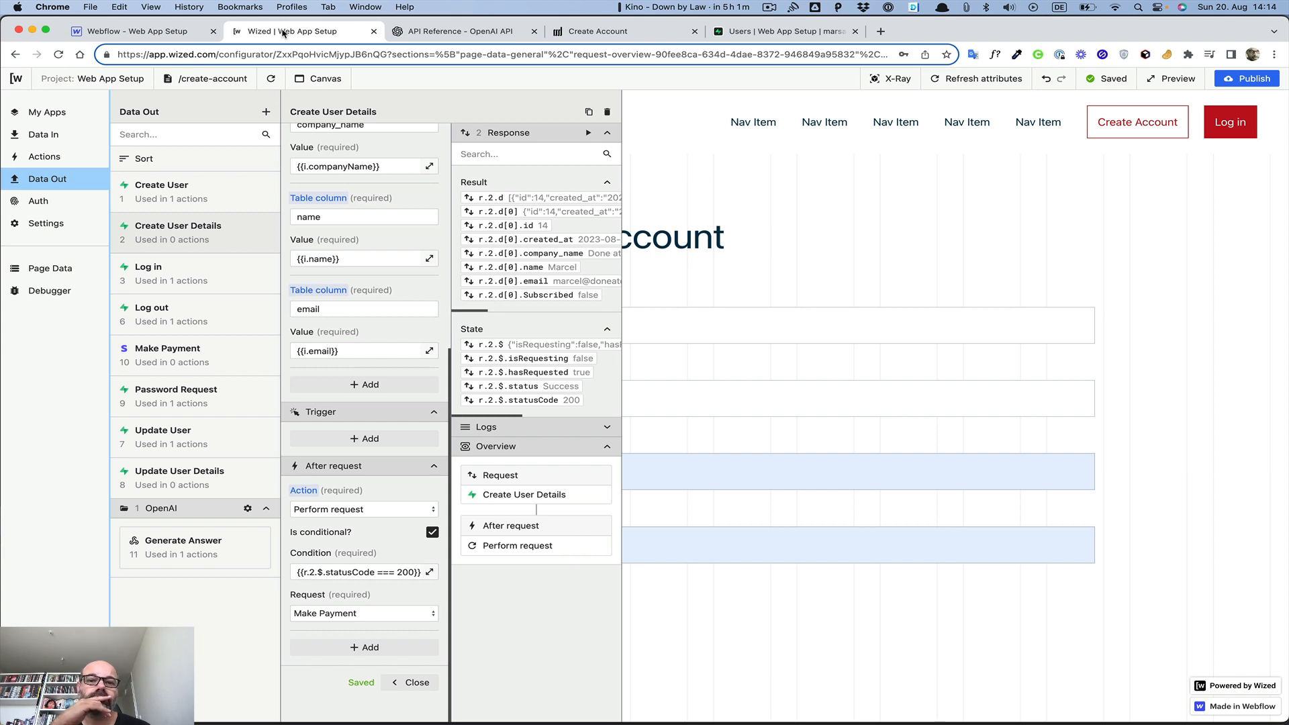
pyautogui.click(739, 31)
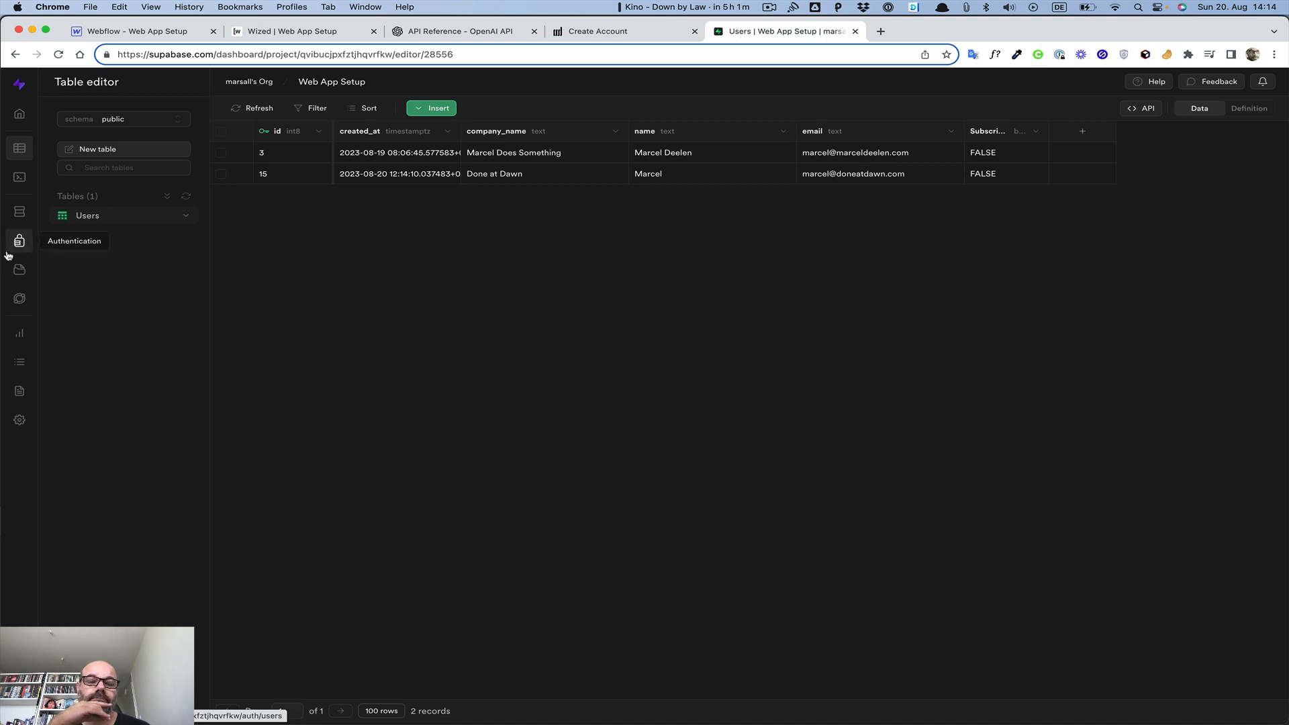
pyautogui.click(264, 34)
pyautogui.click(139, 31)
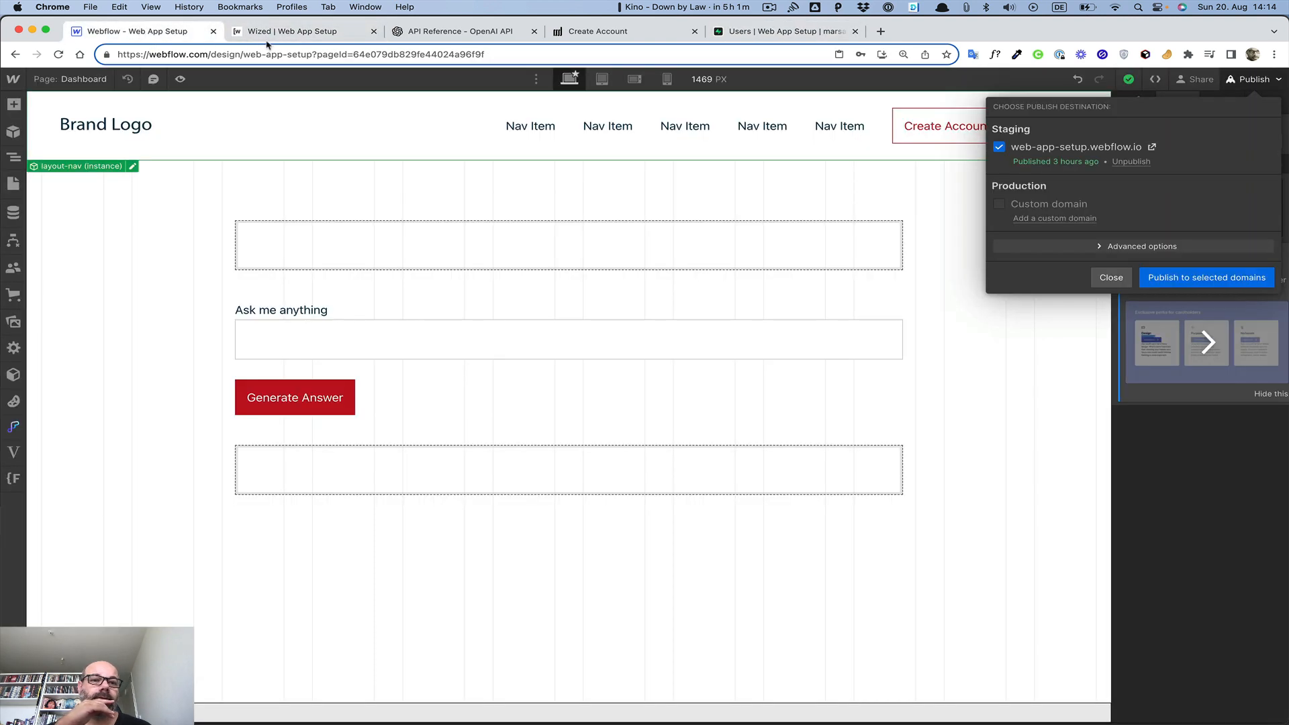
pyautogui.click(278, 34)
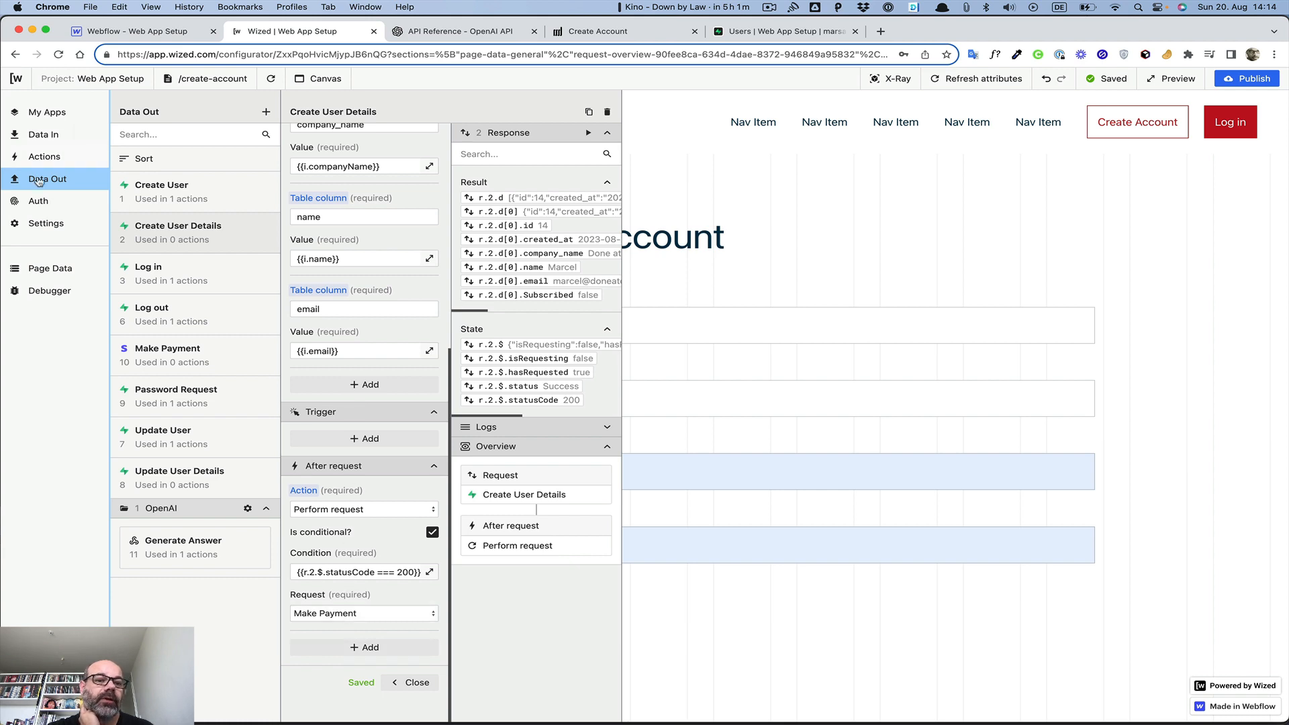
# Open the Make Payment request and expand its Response panel
pyautogui.click(170, 349)
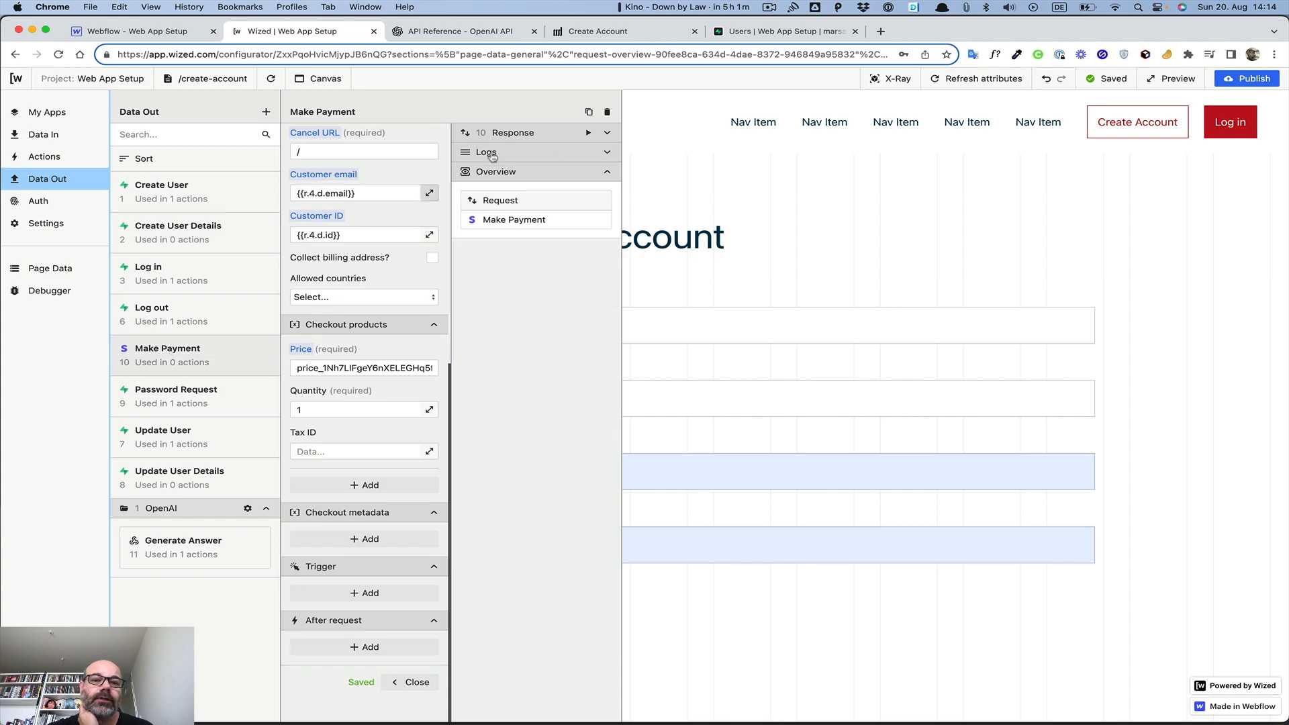
pyautogui.click(606, 132)
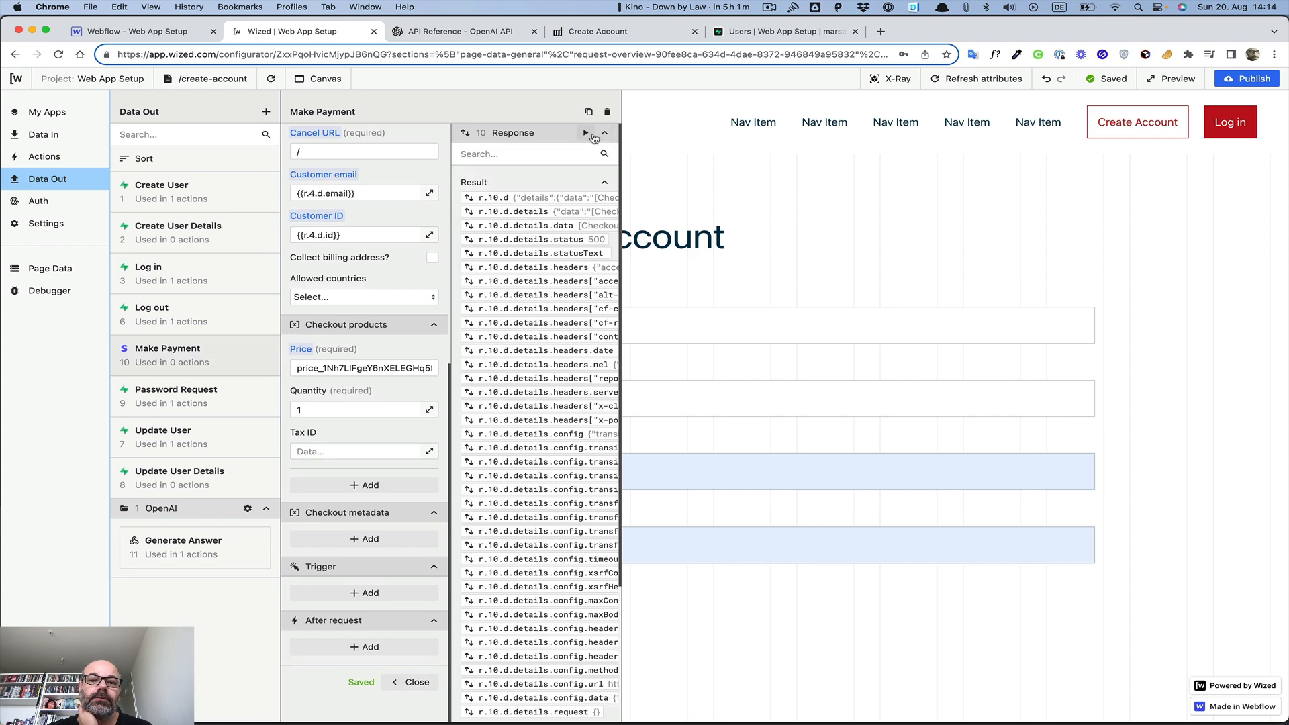
pyautogui.scroll(-7, 574, 245)
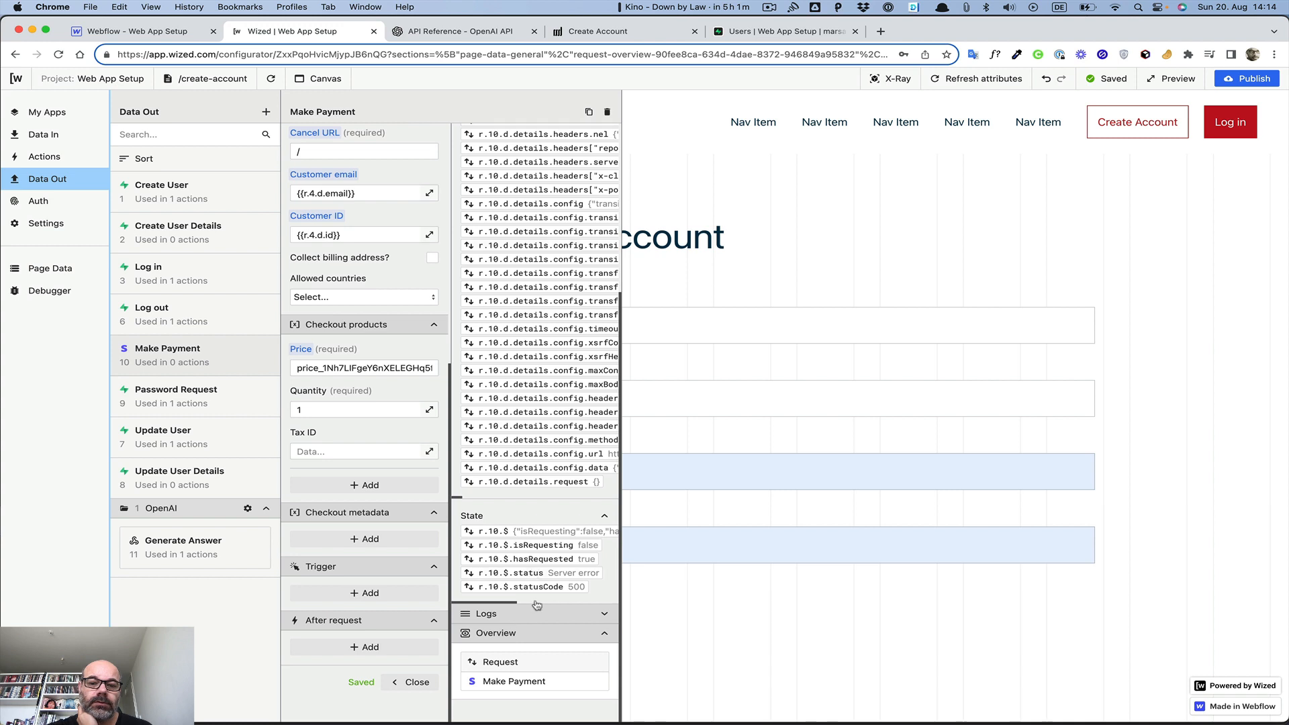
pyautogui.hscroll(2, 499, 561)
pyautogui.hscroll(6, 500, 561)
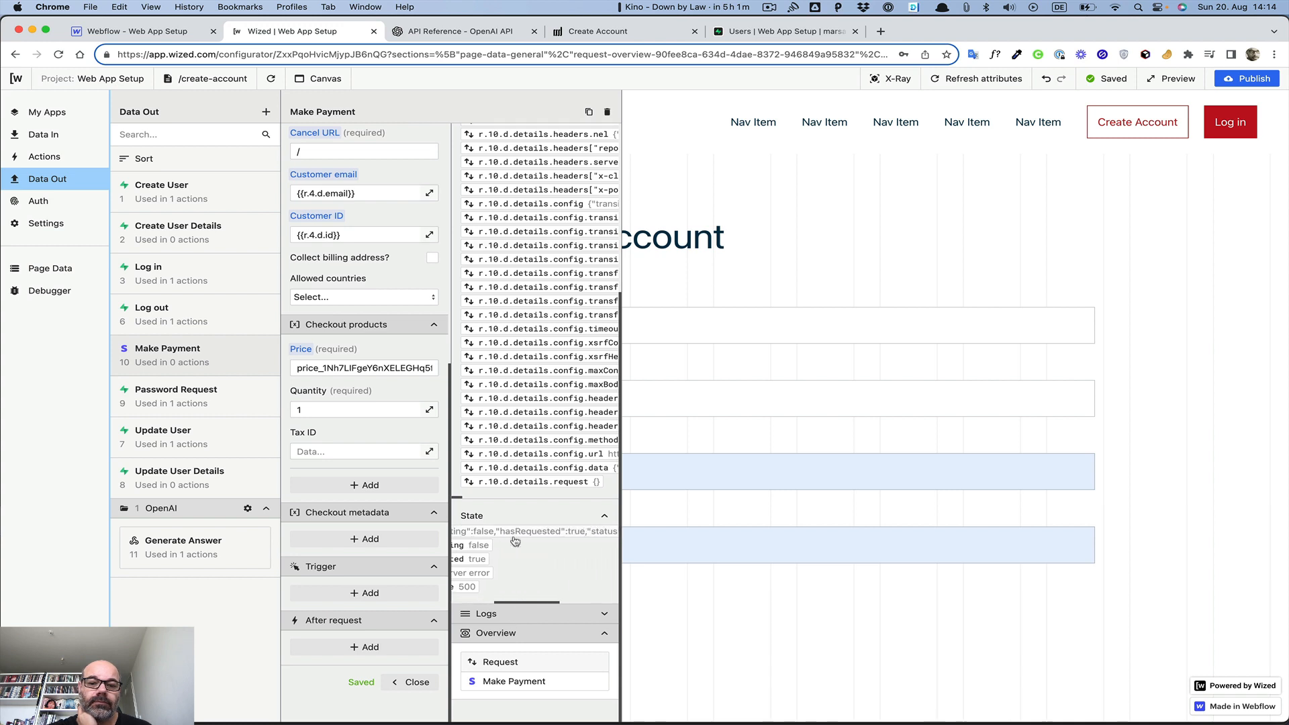
pyautogui.hscroll(-4, 515, 541)
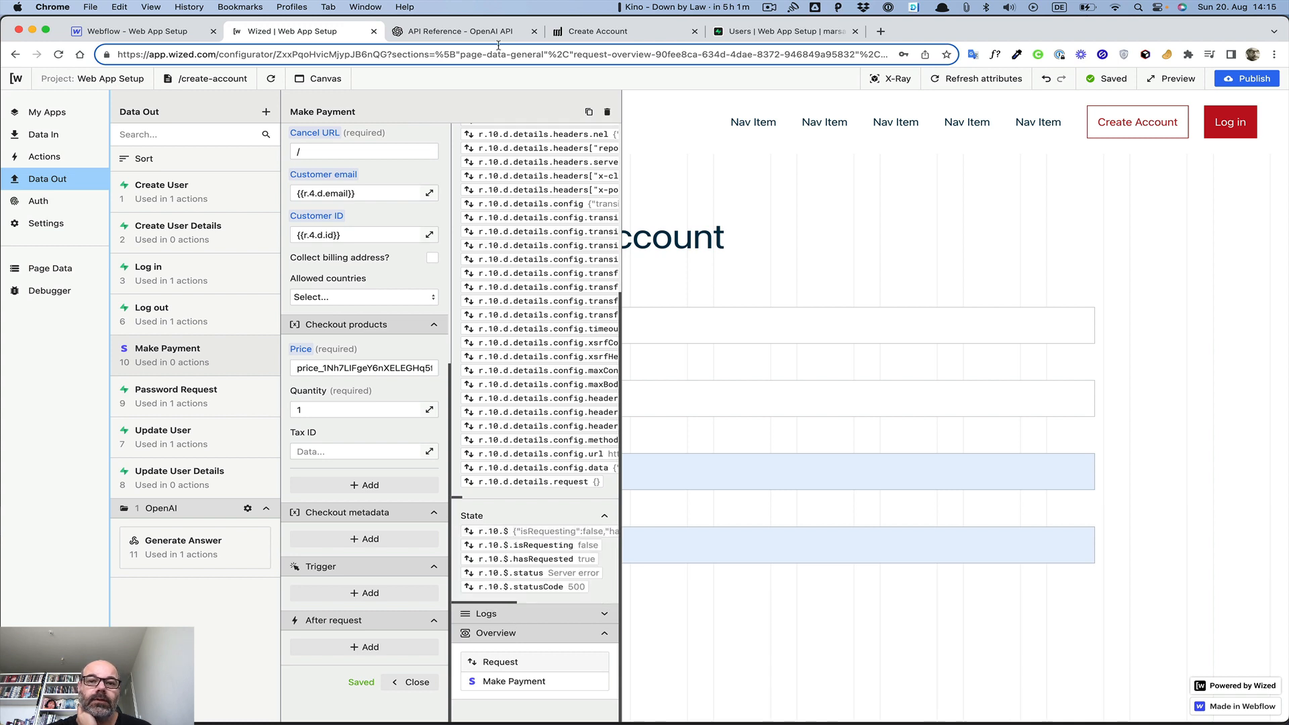
pyautogui.scroll(7, 585, 155)
# Run Make Payment and inspect its 500 'No such price' checkout-session error
pyautogui.click(585, 132)
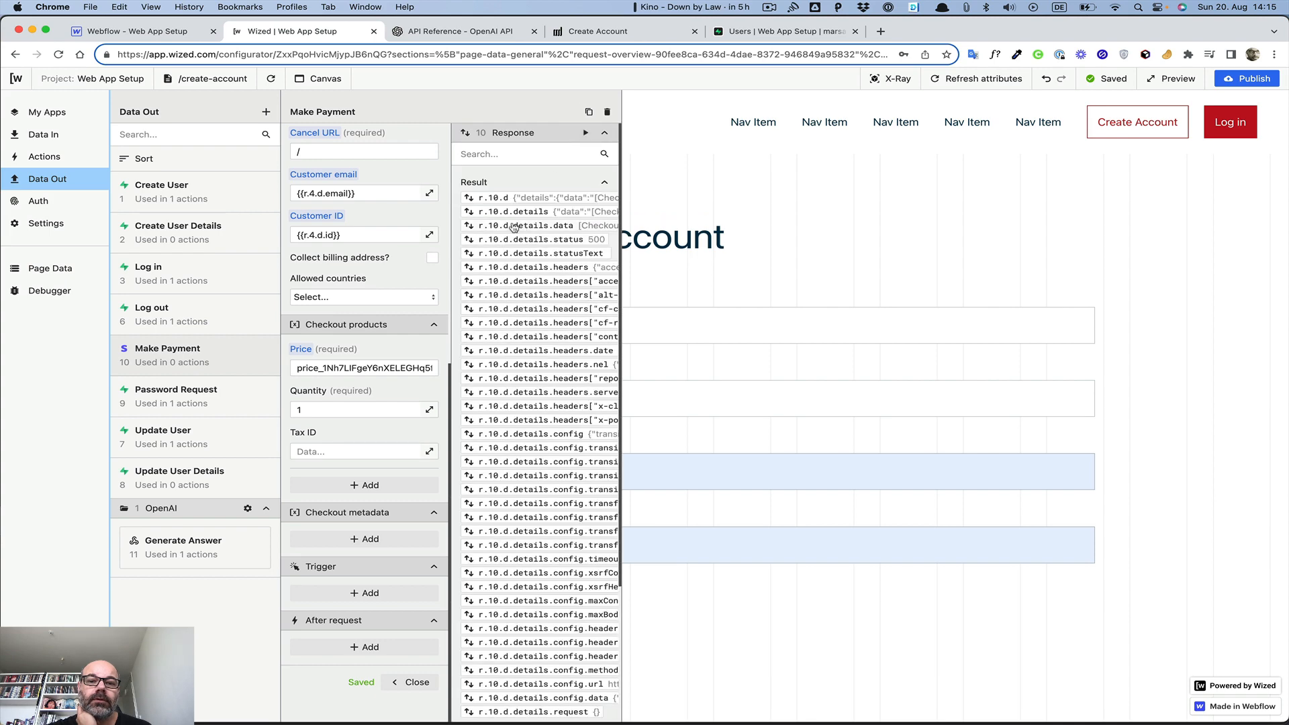
pyautogui.hscroll(6, 500, 235)
pyautogui.hscroll(-5, 486, 231)
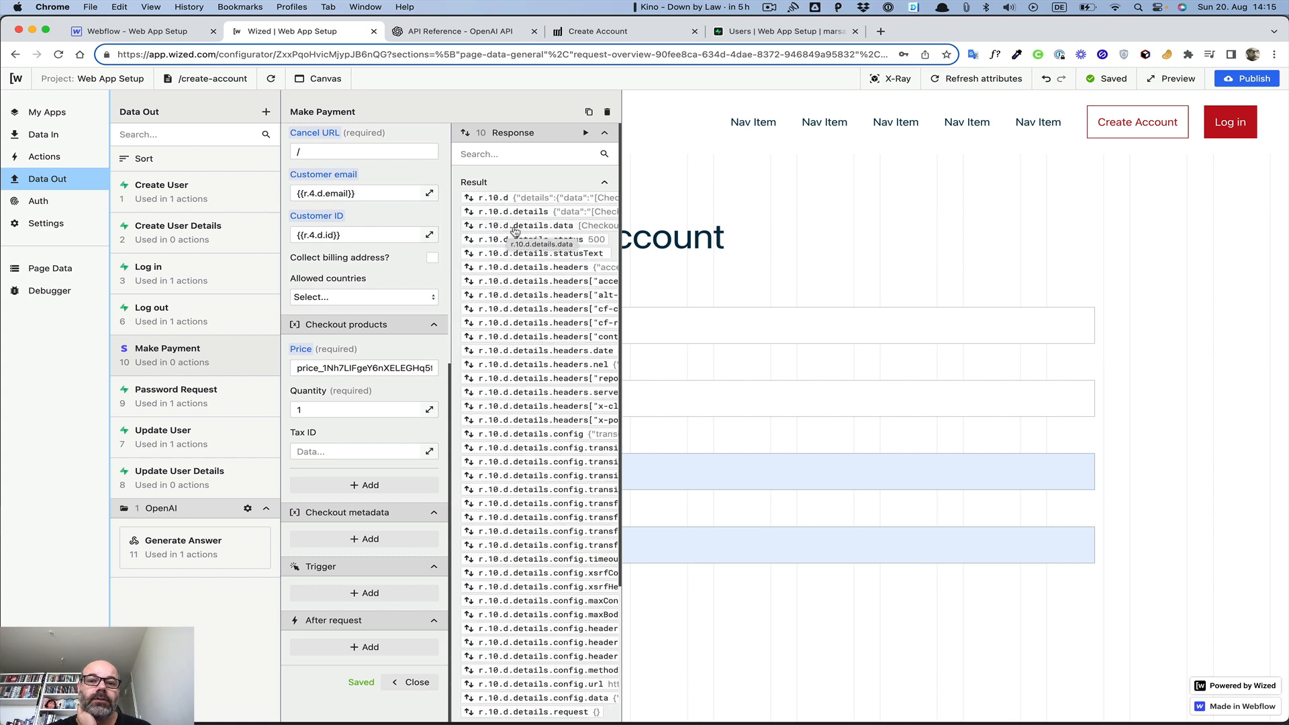
pyautogui.hscroll(5, 511, 231)
pyautogui.hscroll(10, 514, 231)
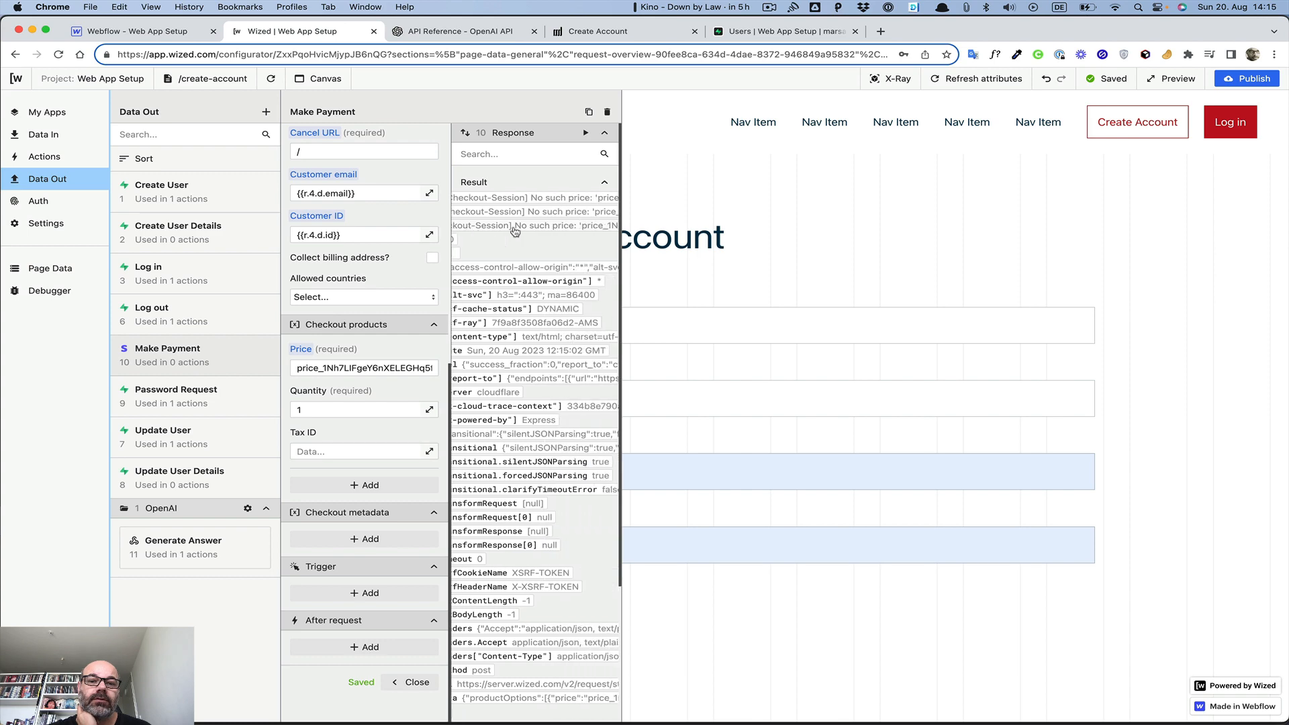
pyautogui.hscroll(5, 514, 232)
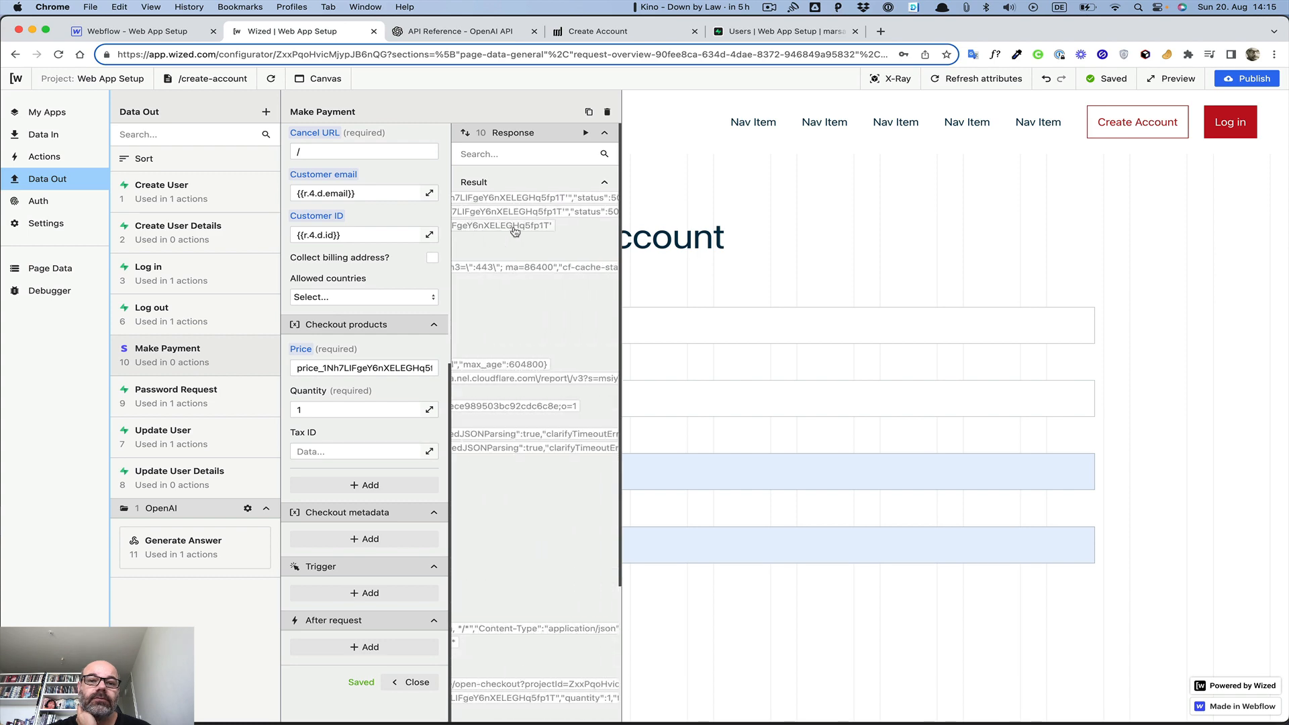
pyautogui.hscroll(-20, 515, 231)
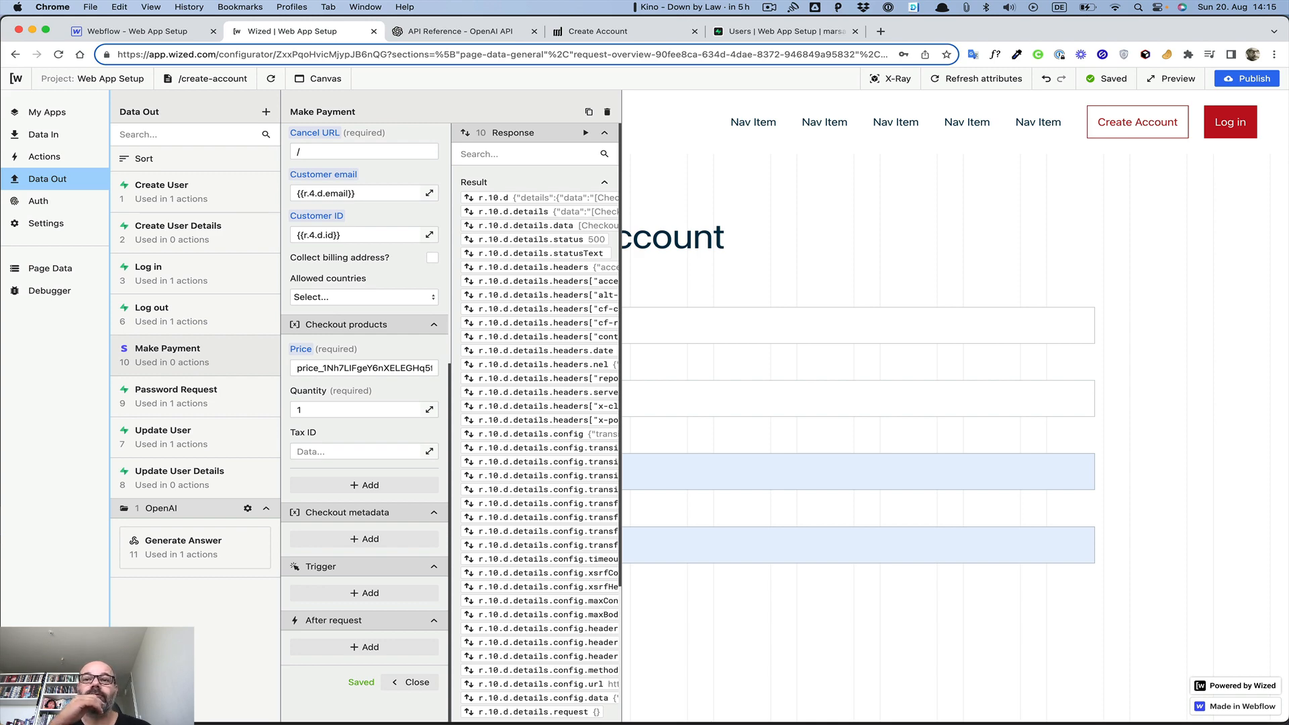
# Open stripe.com in a new tab, go to the Dashboard and turn on test mode
pyautogui.click(880, 31)
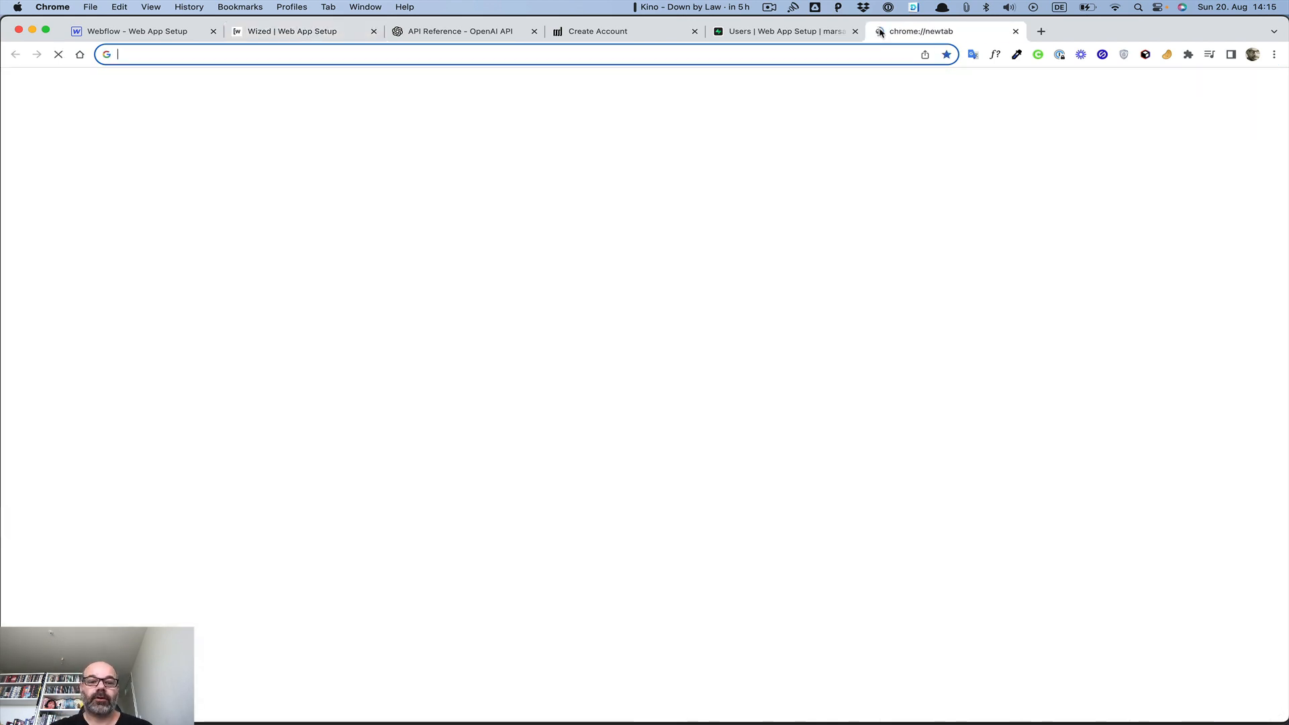
pyautogui.write('str')
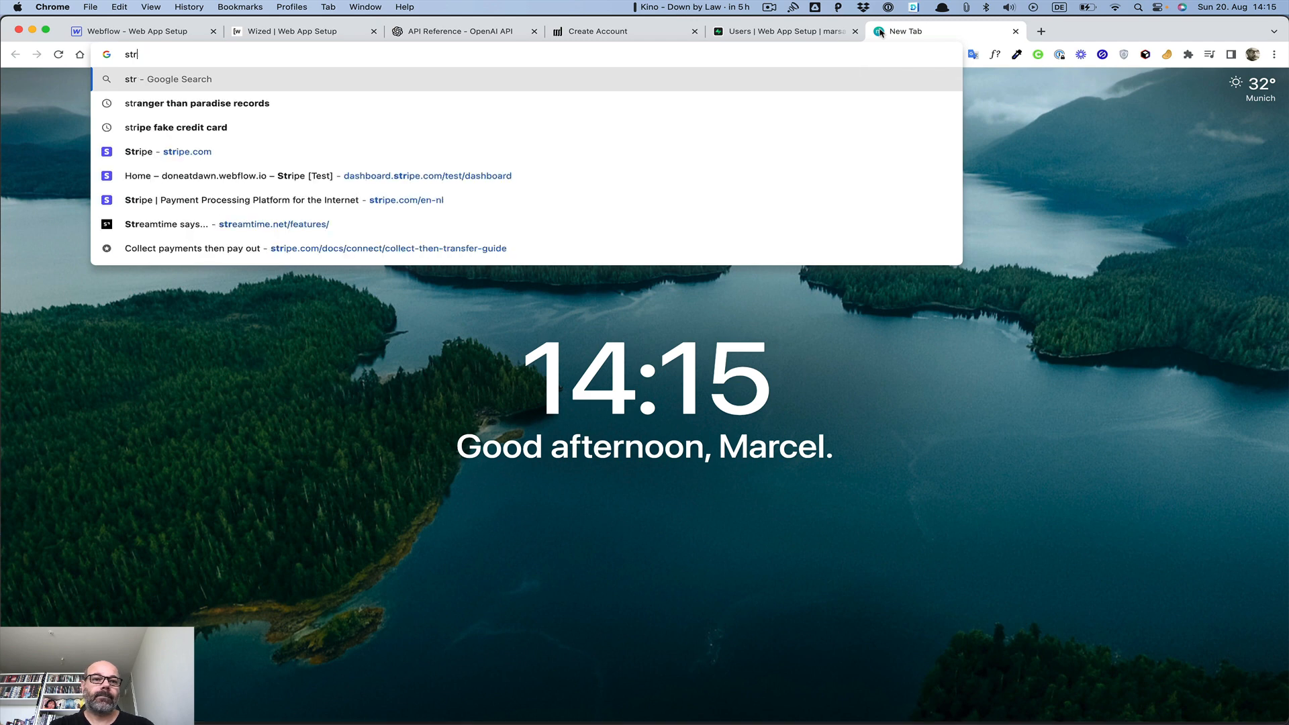
pyautogui.write('i')
pyautogui.press('Return')
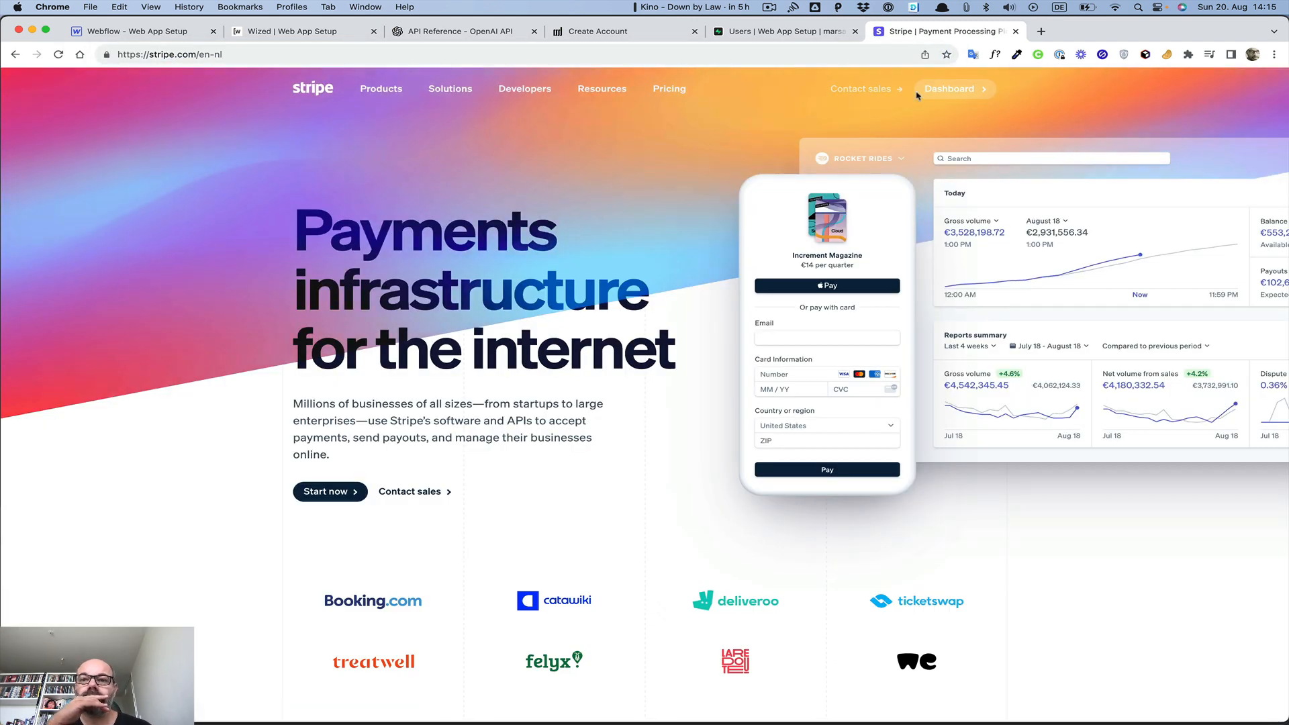
pyautogui.click(948, 89)
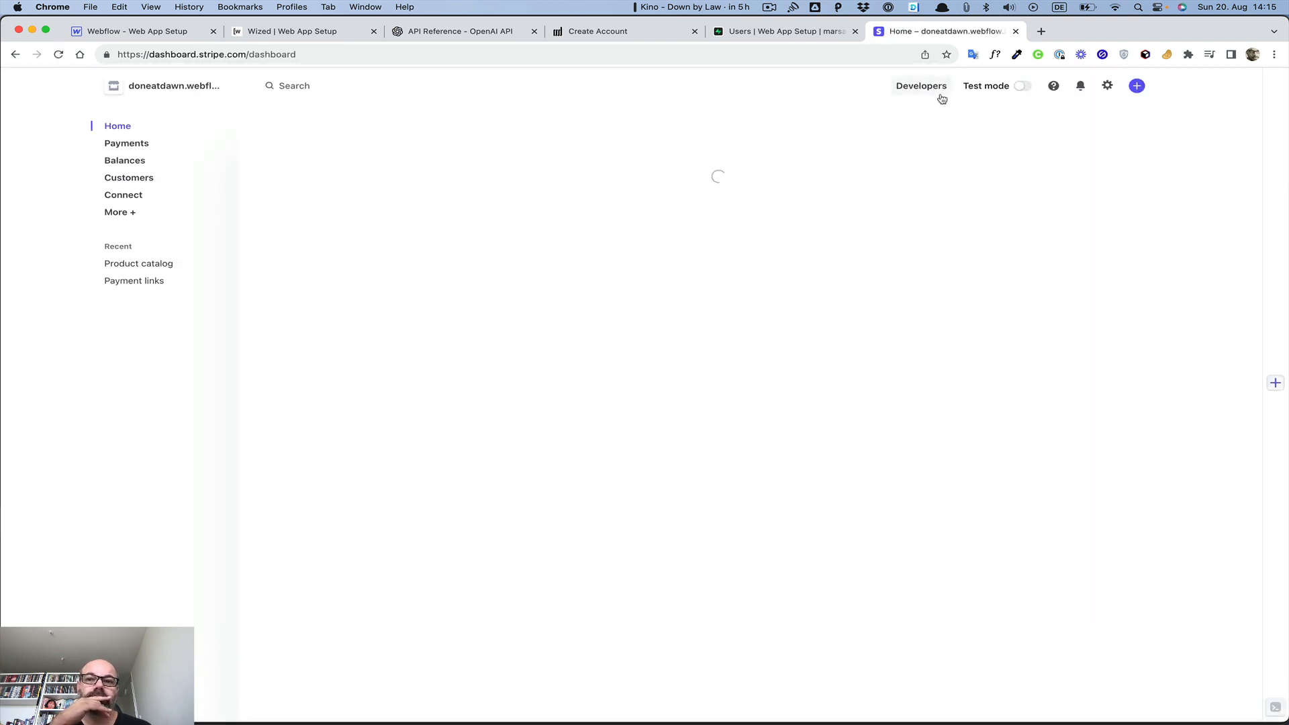
pyautogui.click(1020, 89)
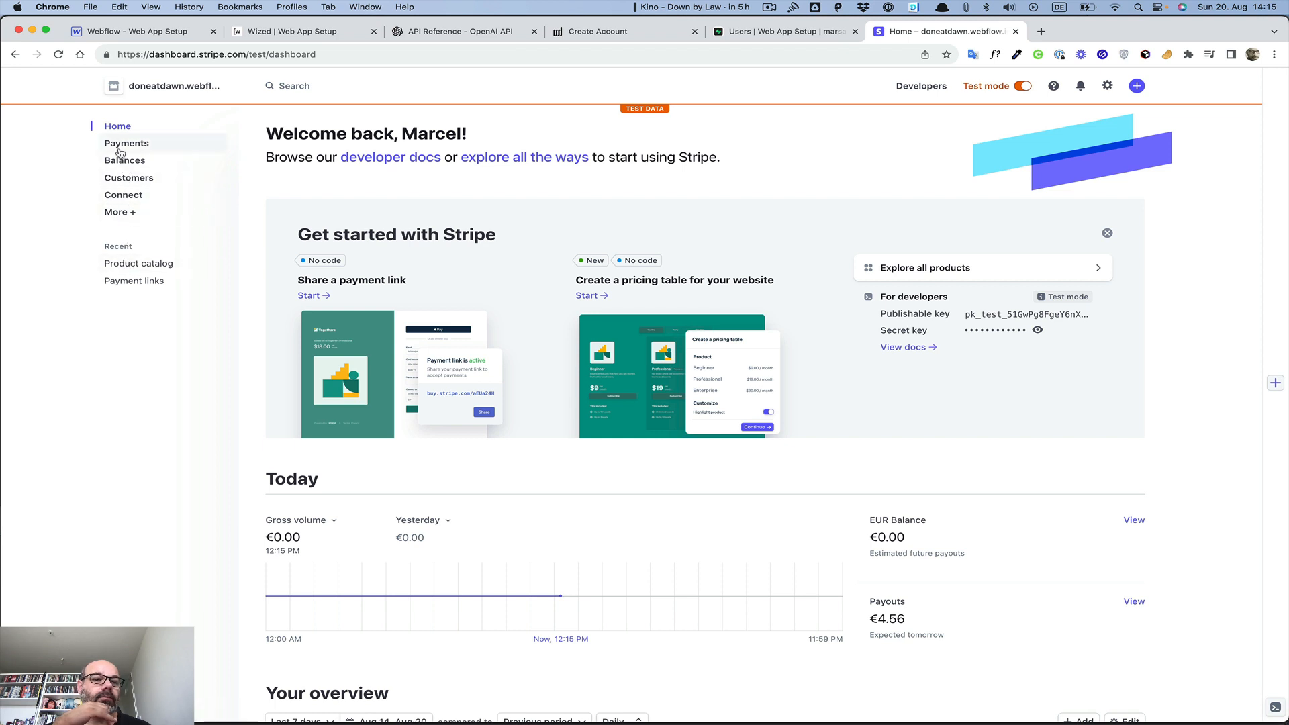
# Create a test payment link for the Monthly Subscription's €5.00 EUR monthly price
pyautogui.click(131, 265)
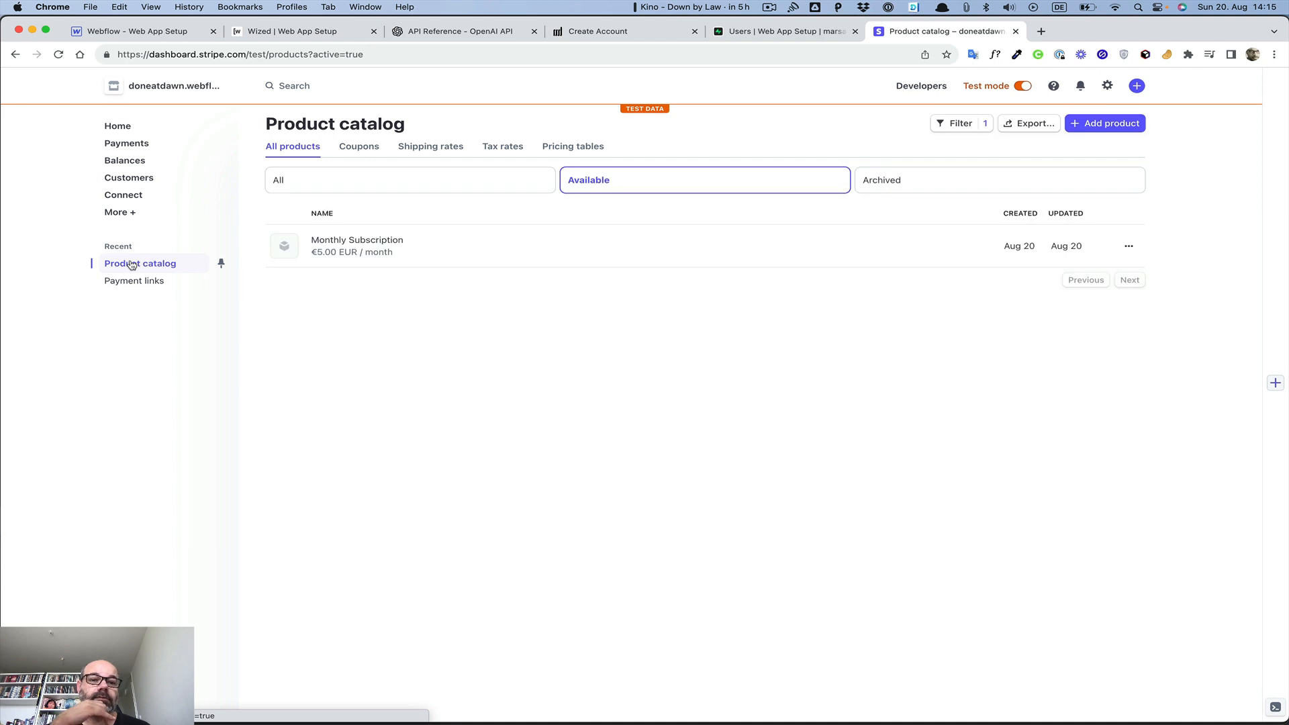
pyautogui.click(350, 250)
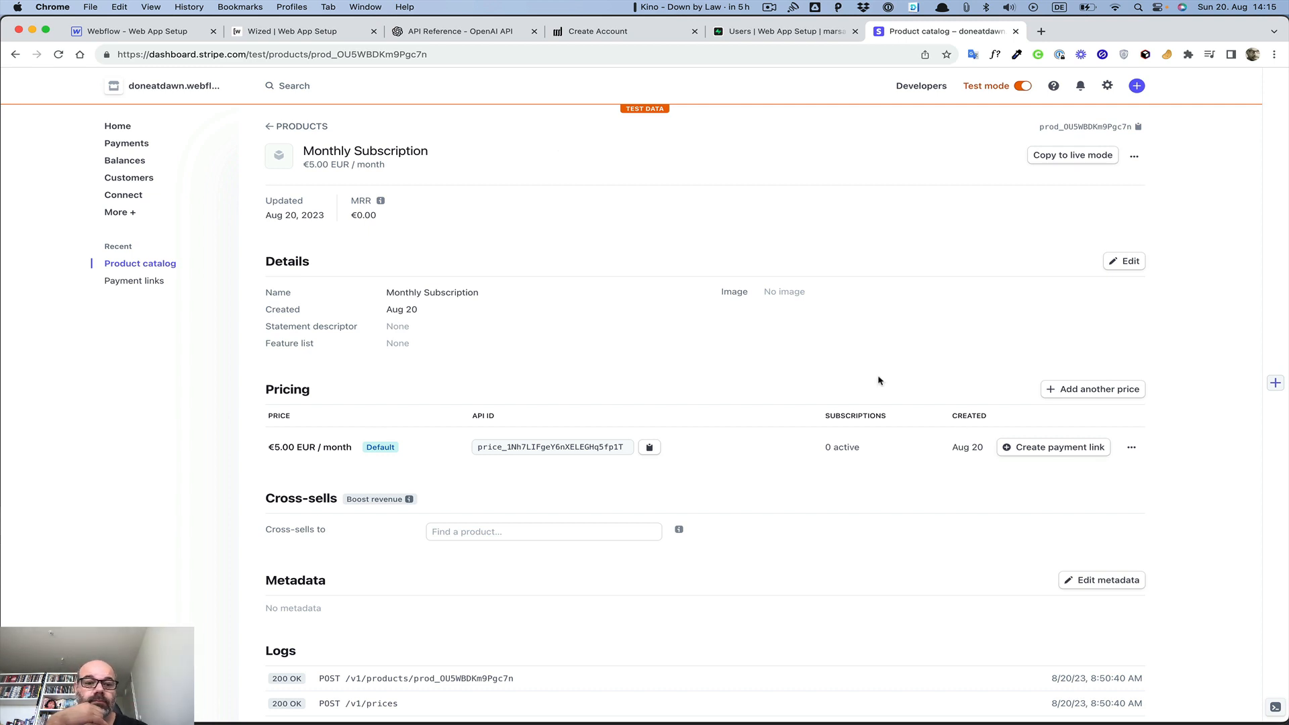
pyautogui.click(1050, 454)
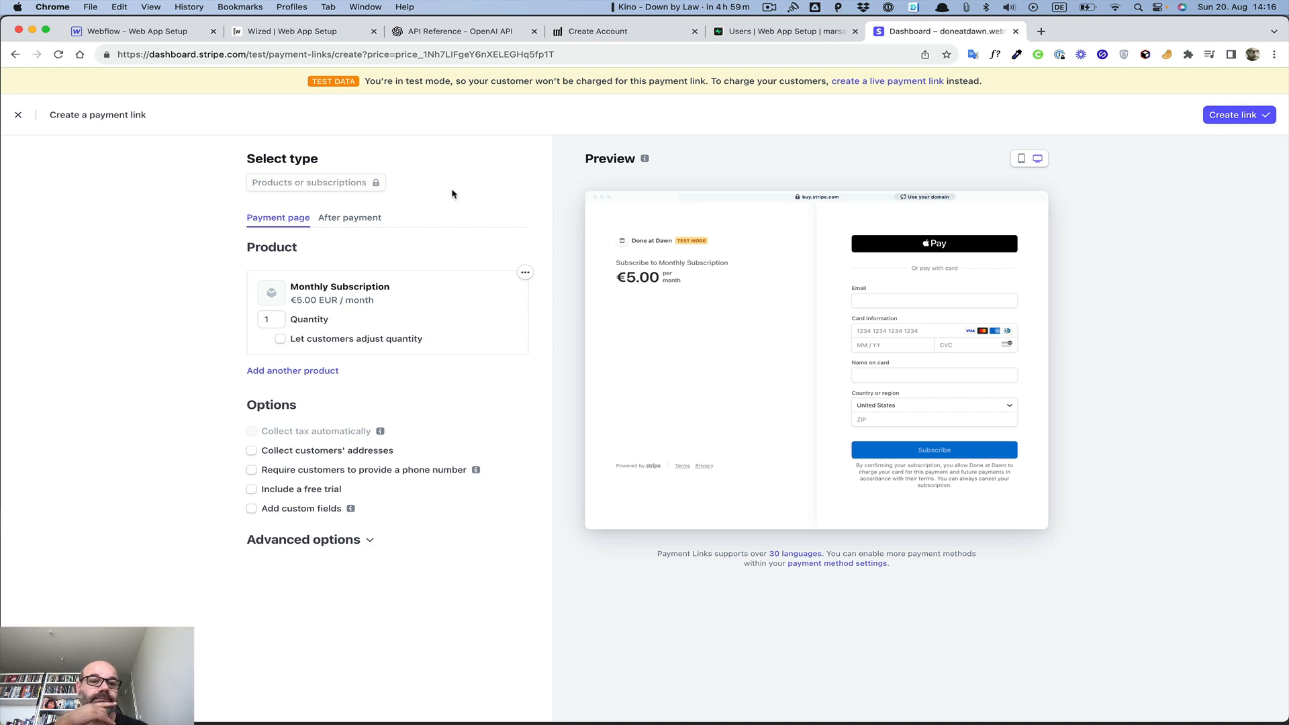
pyautogui.click(349, 218)
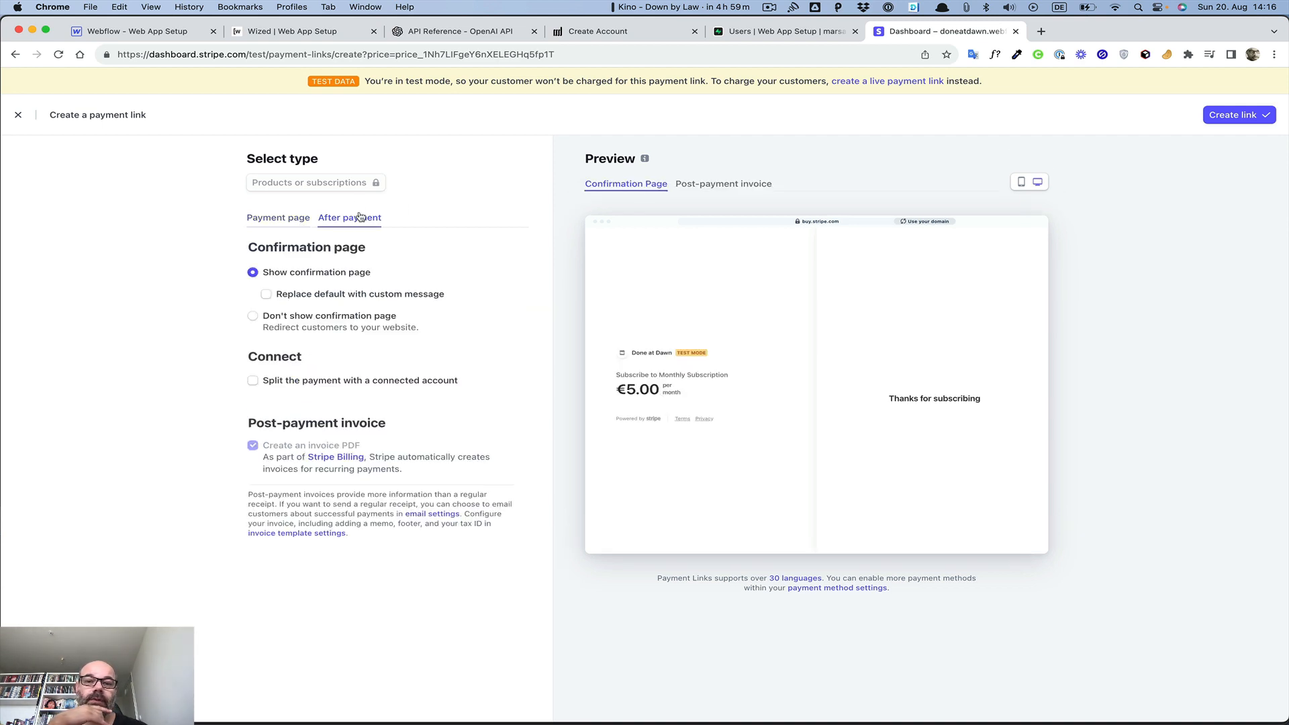
pyautogui.click(277, 221)
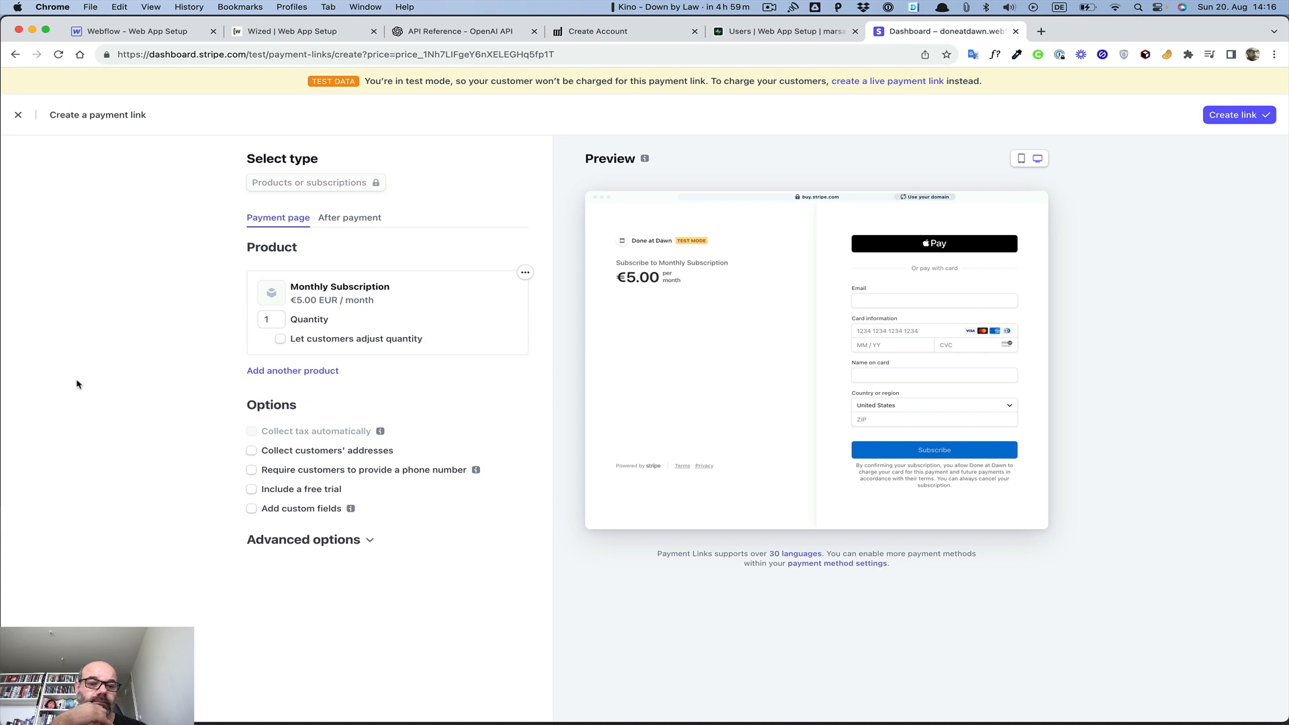
pyautogui.click(270, 539)
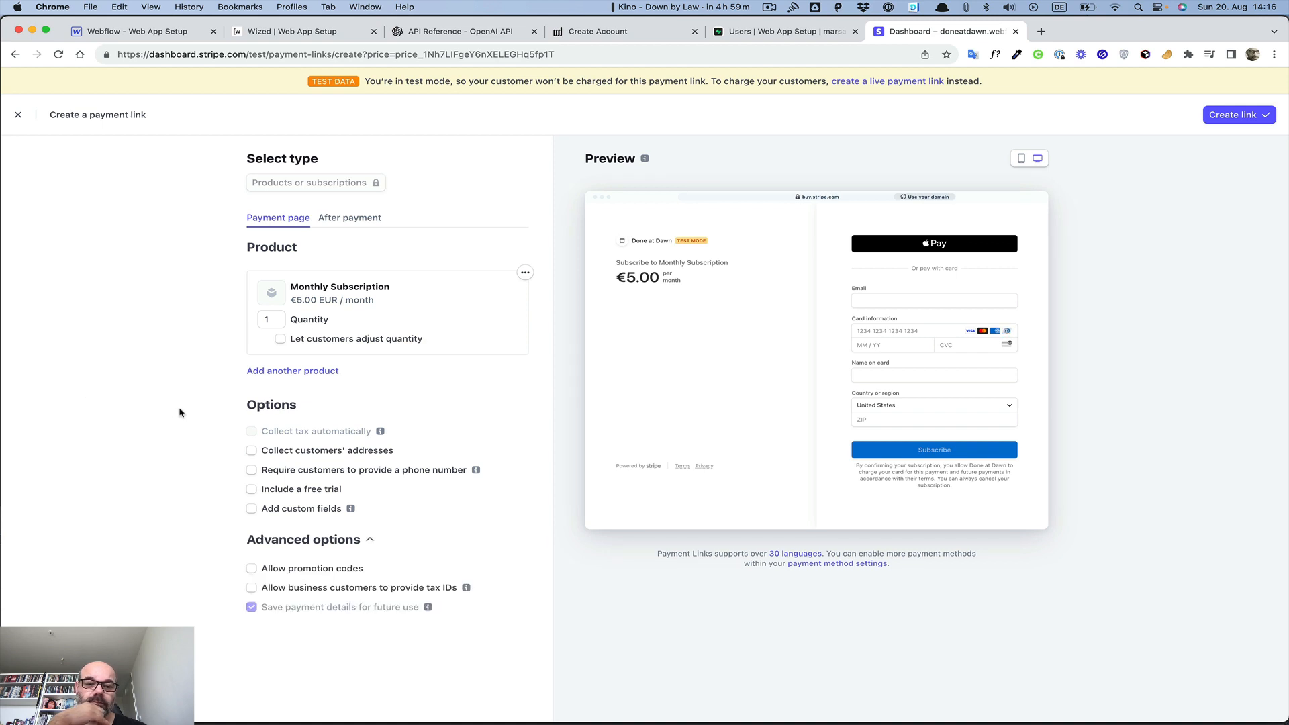
pyautogui.click(1232, 116)
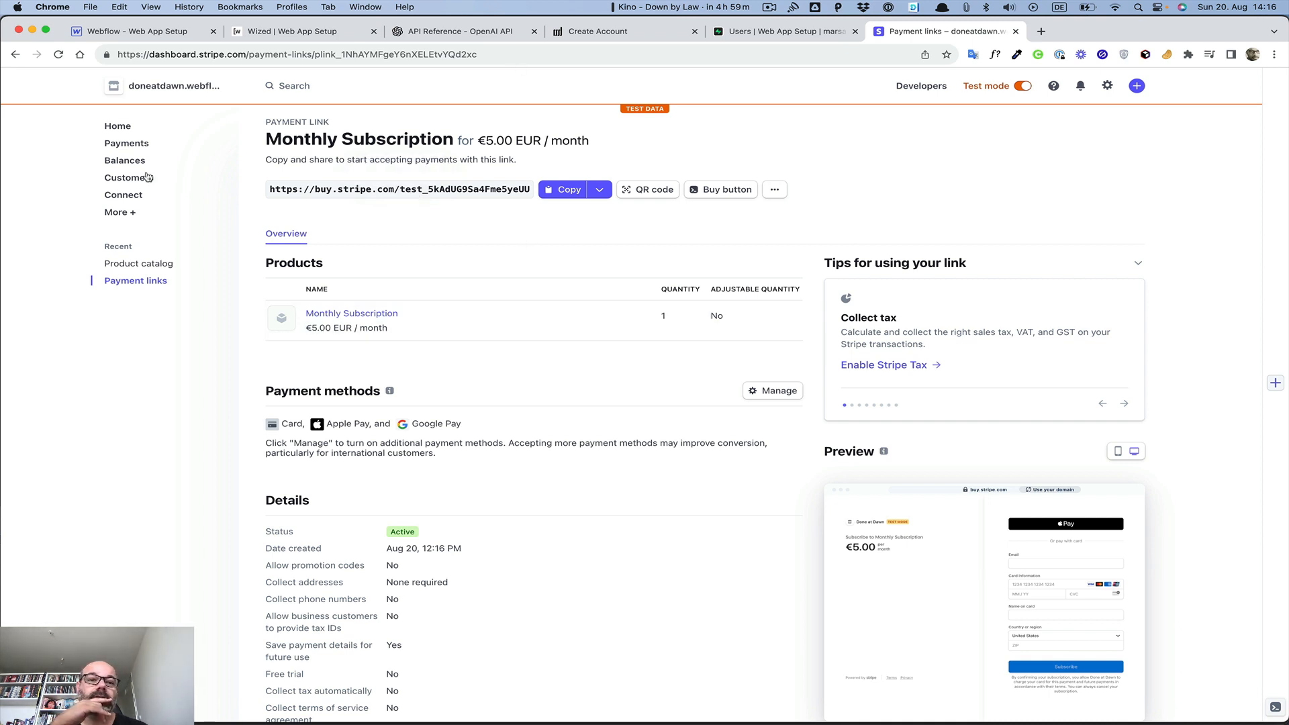
# Copy the API ID of the Monthly Subscription's €5.00 EUR/month price from its product page
pyautogui.click(122, 264)
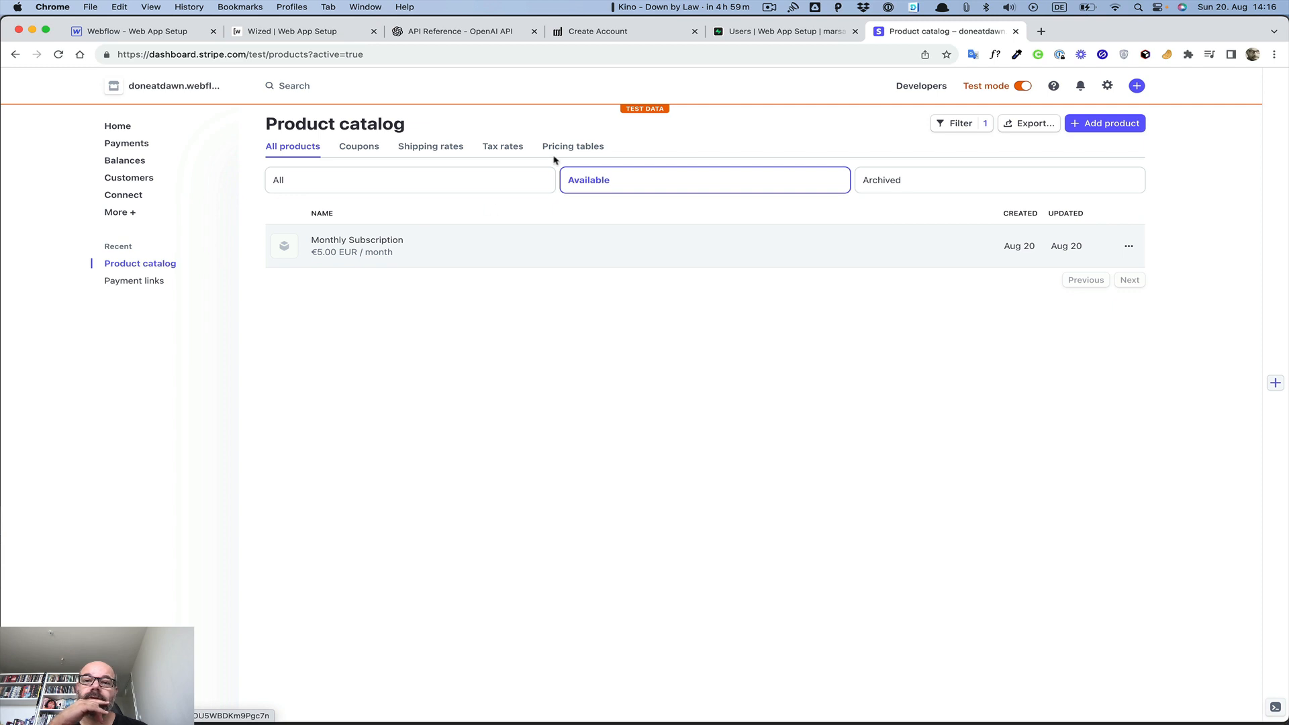
pyautogui.click(557, 259)
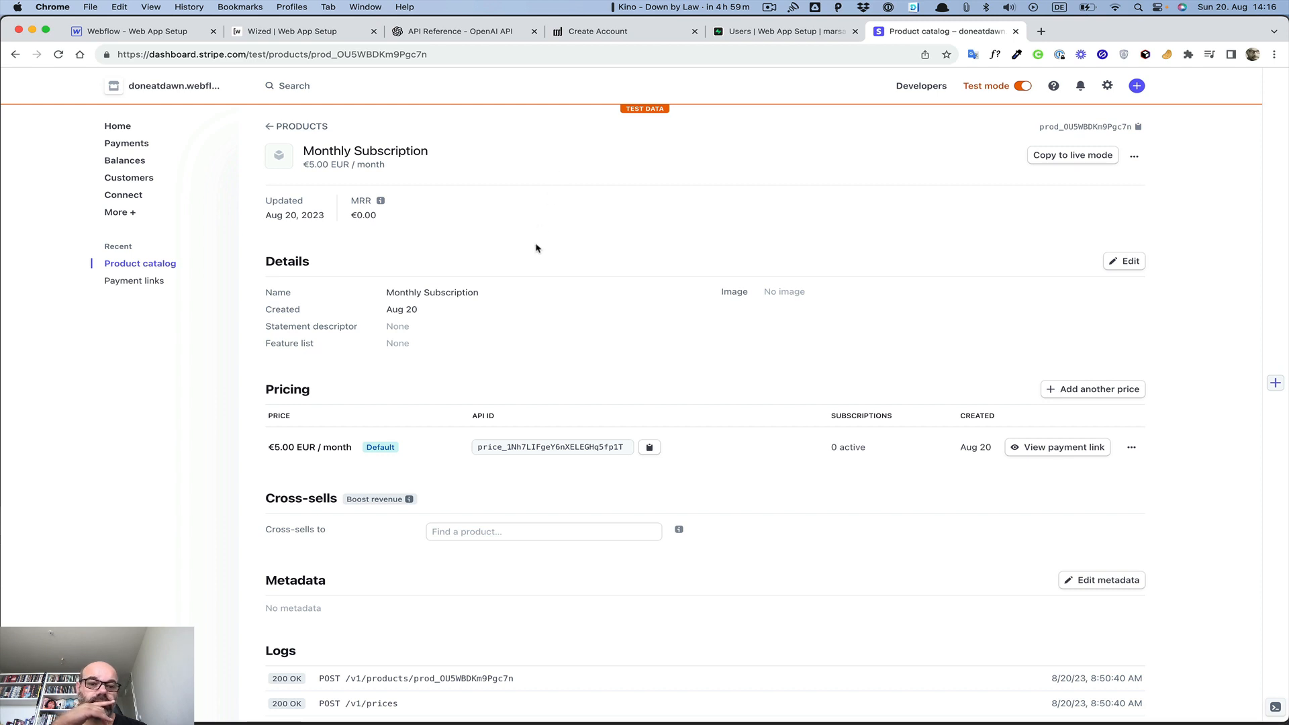
pyautogui.scroll(-2, 536, 247)
pyautogui.scroll(-2, 536, 248)
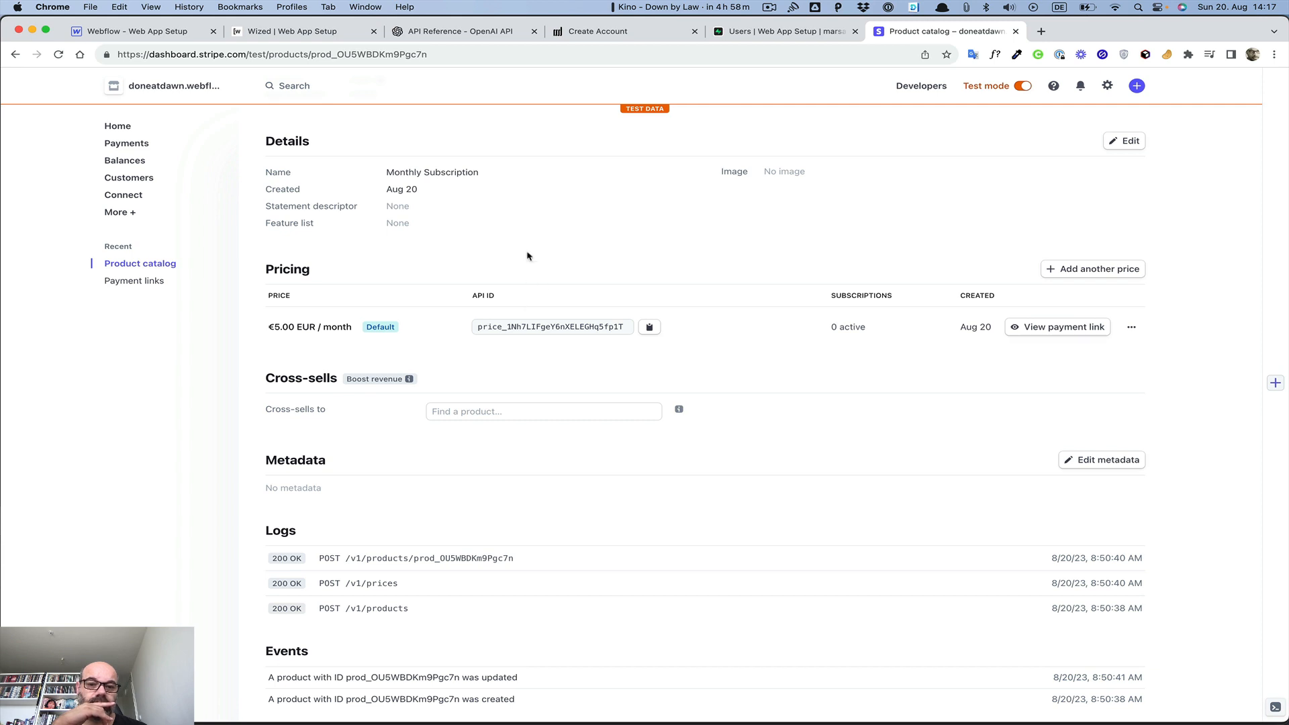
pyautogui.click(650, 327)
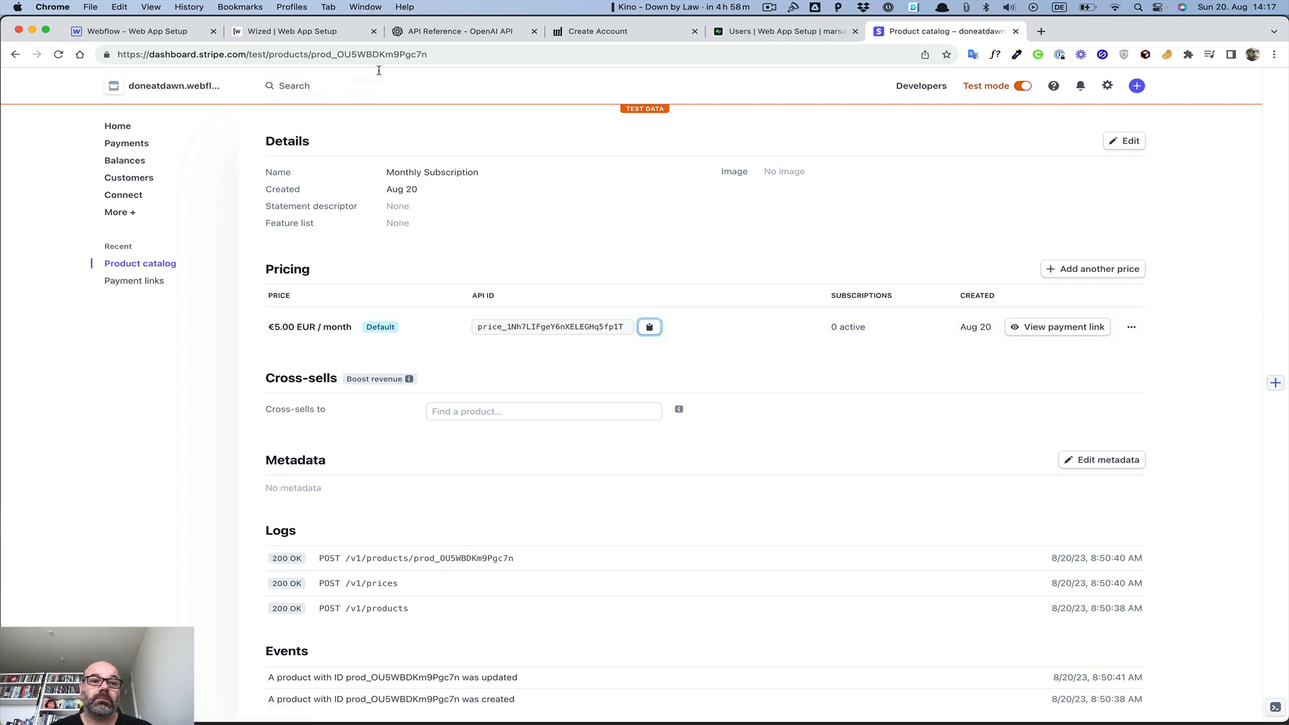
# Check the Make Payment error in Wized, then open the actions menu for the €5.00 monthly price
pyautogui.click(142, 32)
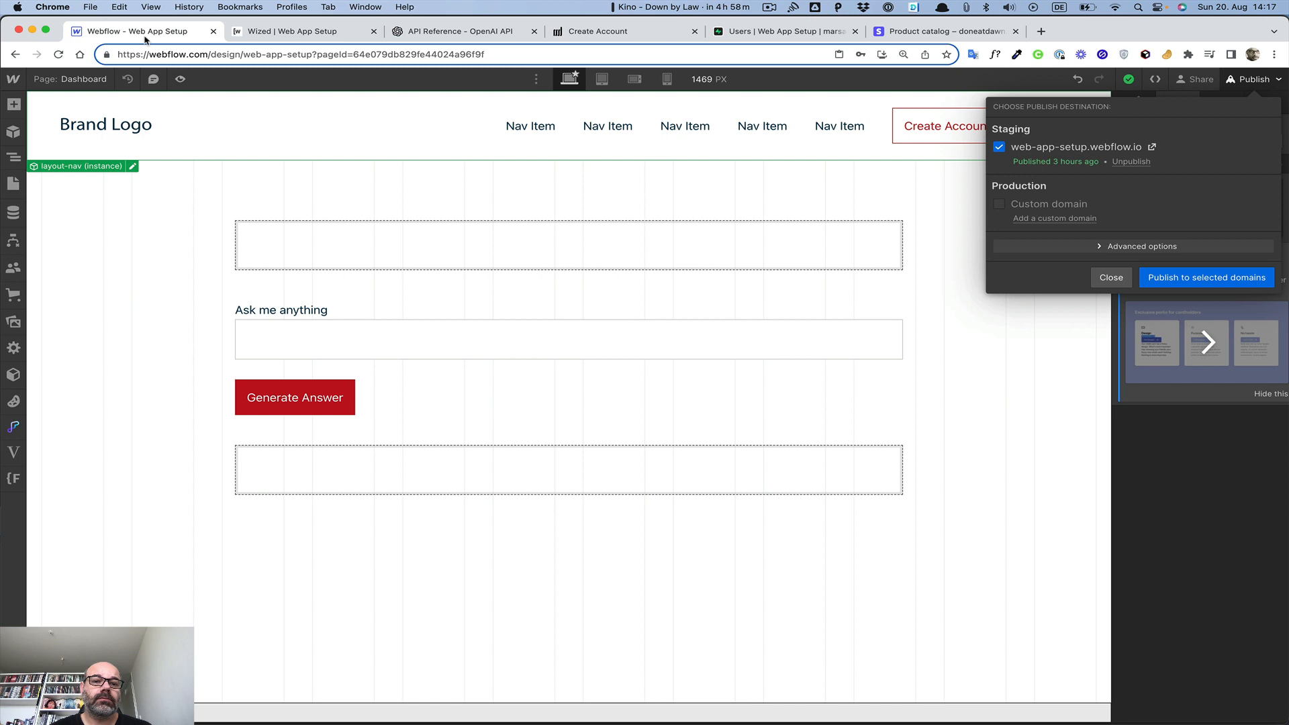
pyautogui.click(333, 36)
pyautogui.hscroll(3, 527, 288)
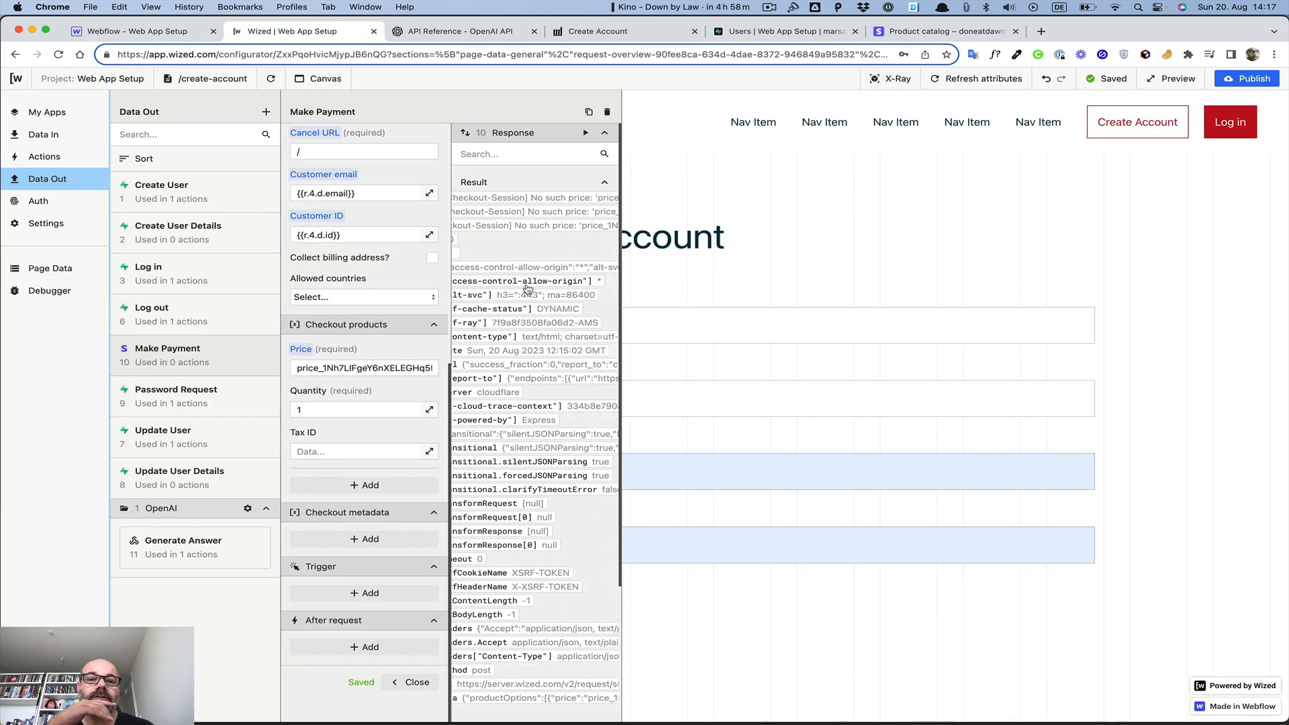
pyautogui.hscroll(5, 523, 232)
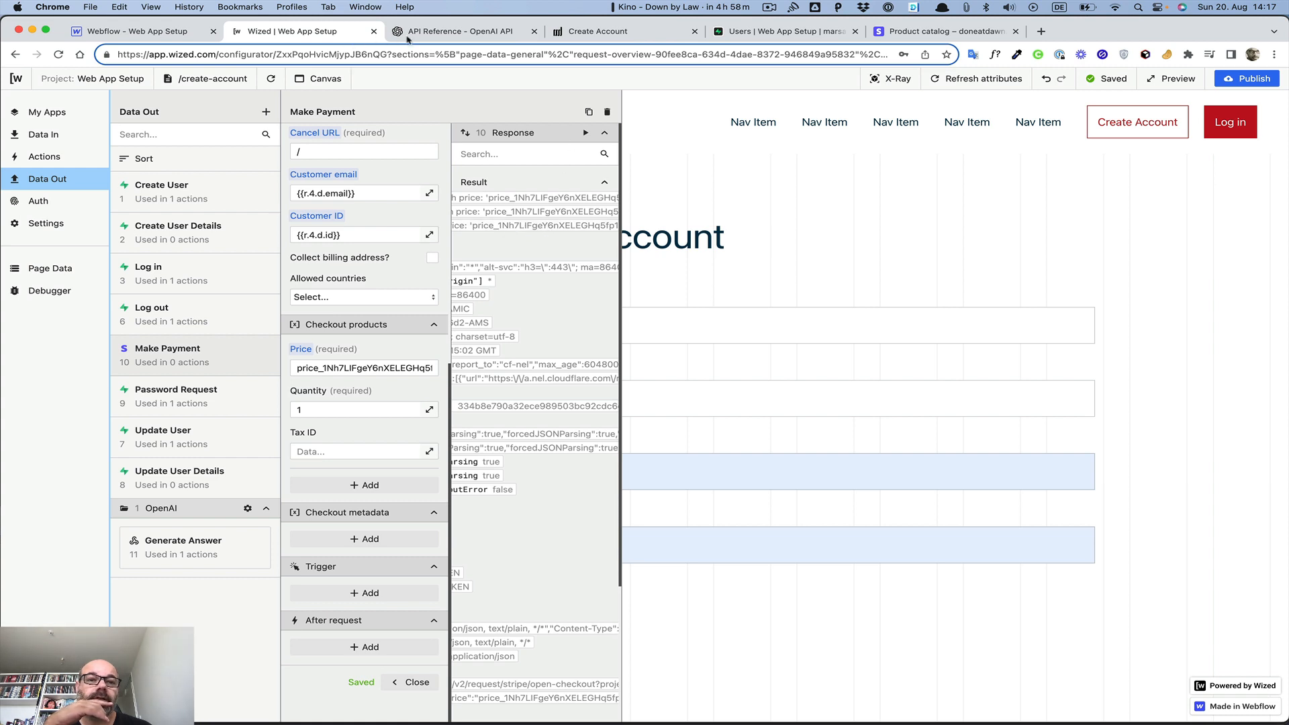
pyautogui.click(897, 34)
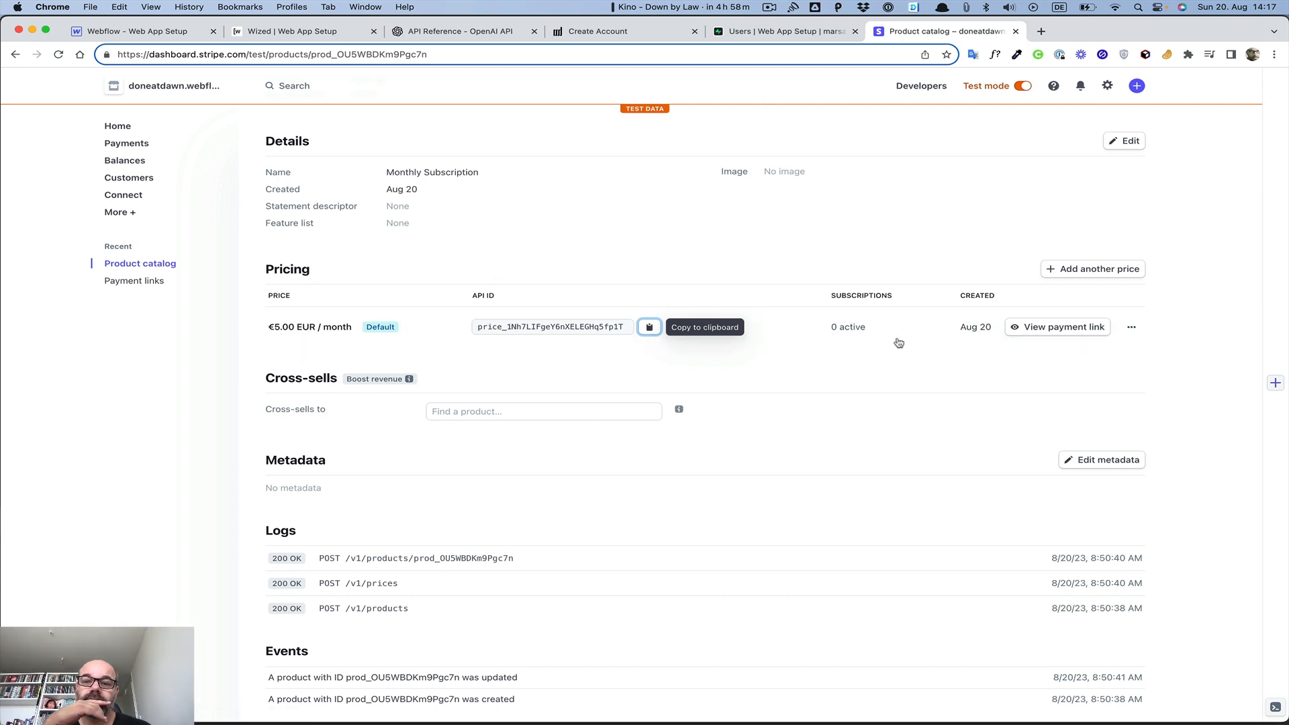
pyautogui.click(1128, 327)
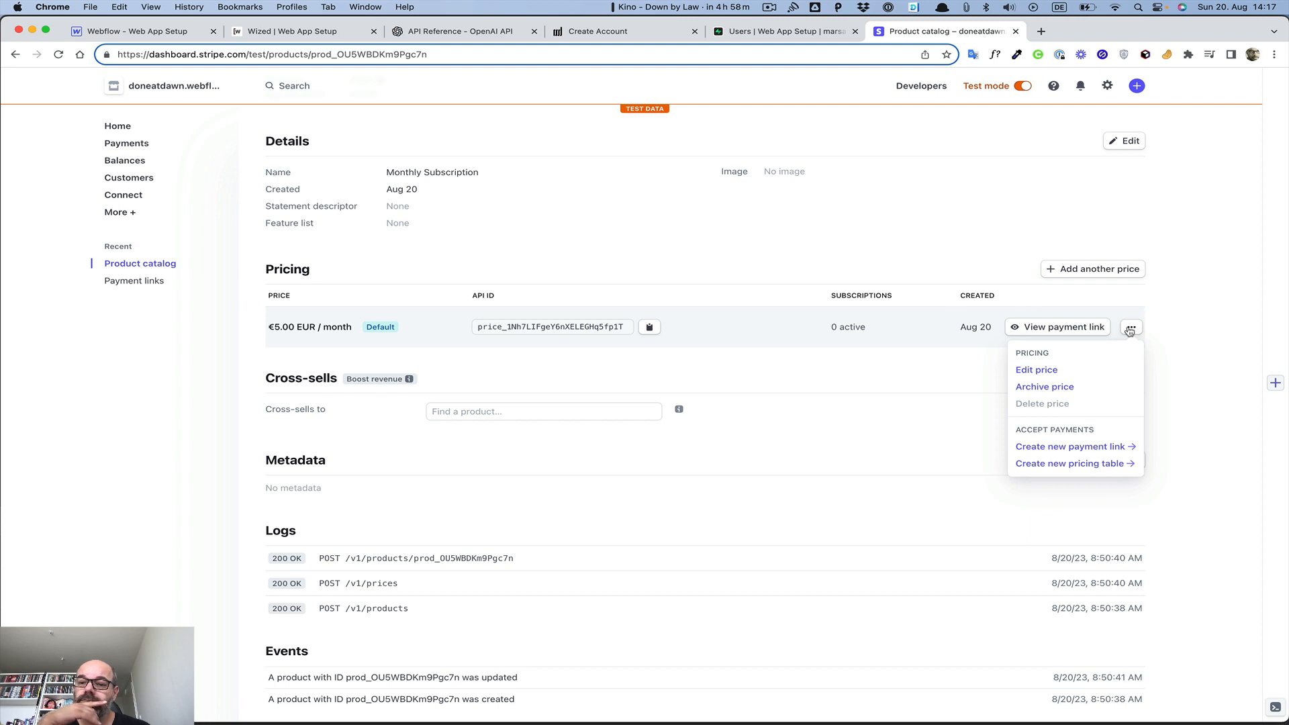
pyautogui.click(1034, 369)
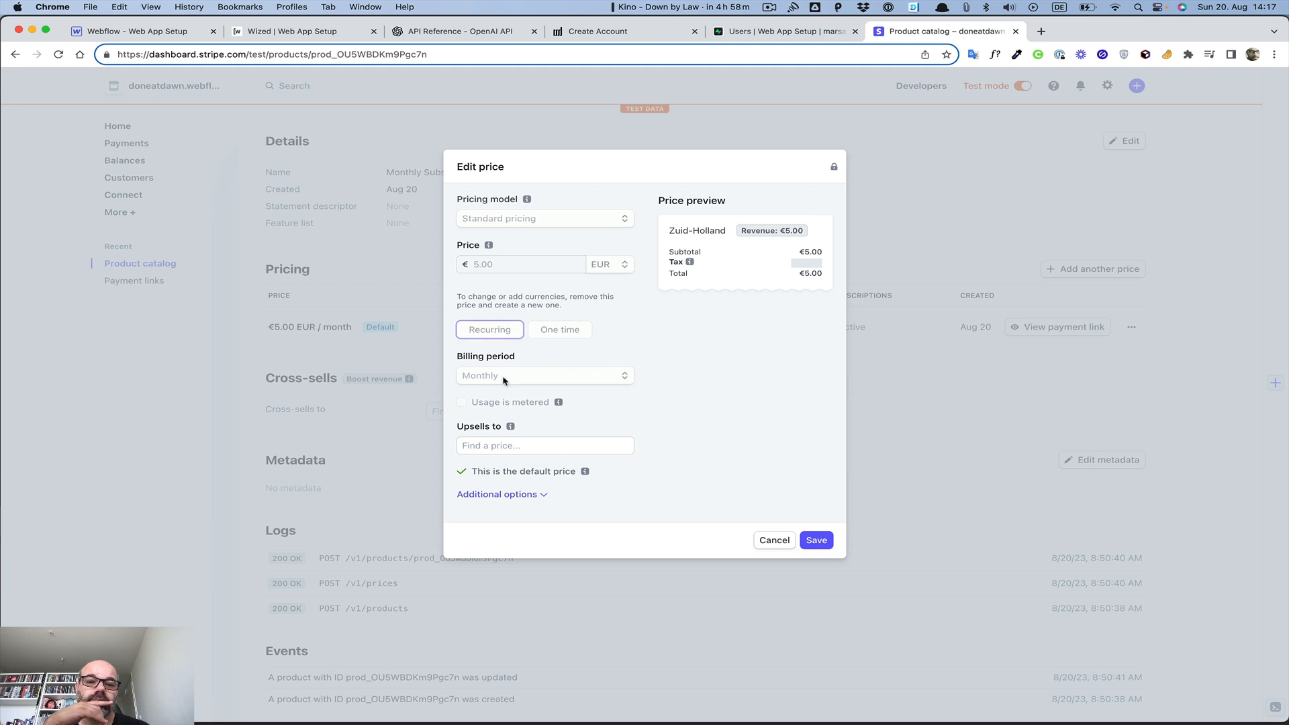
pyautogui.click(501, 495)
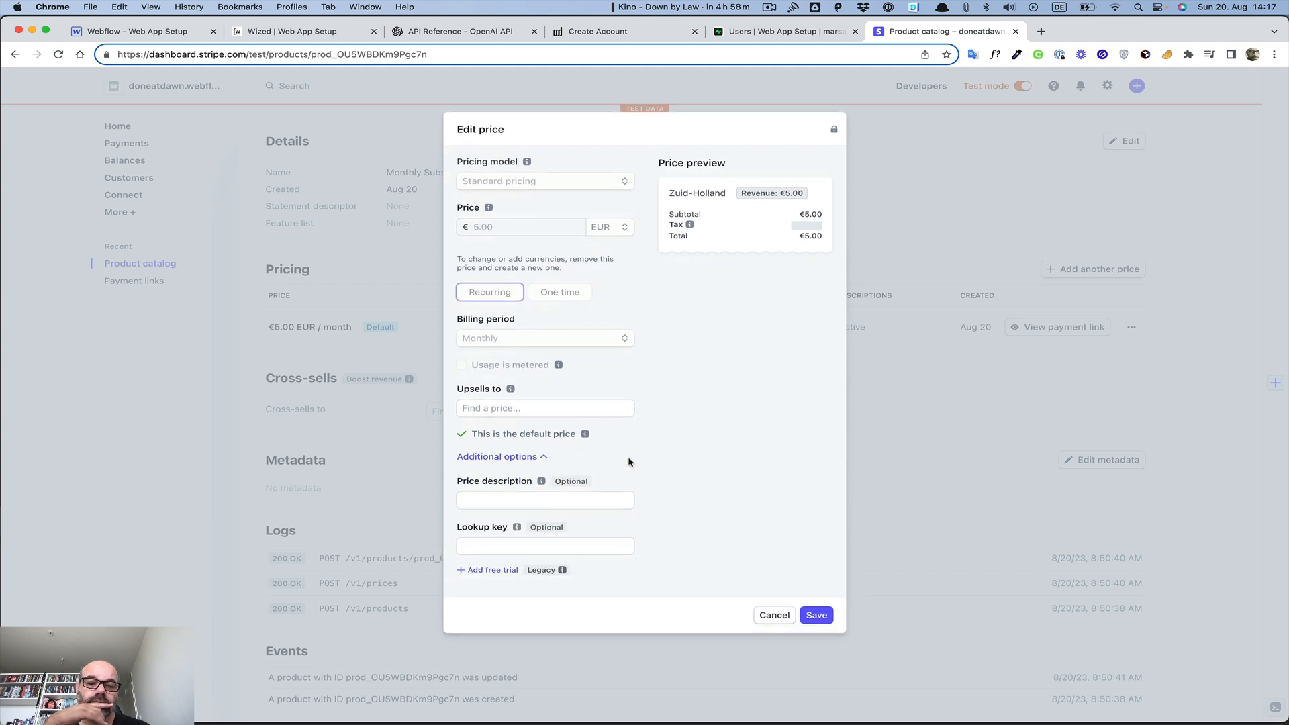
pyautogui.click(776, 617)
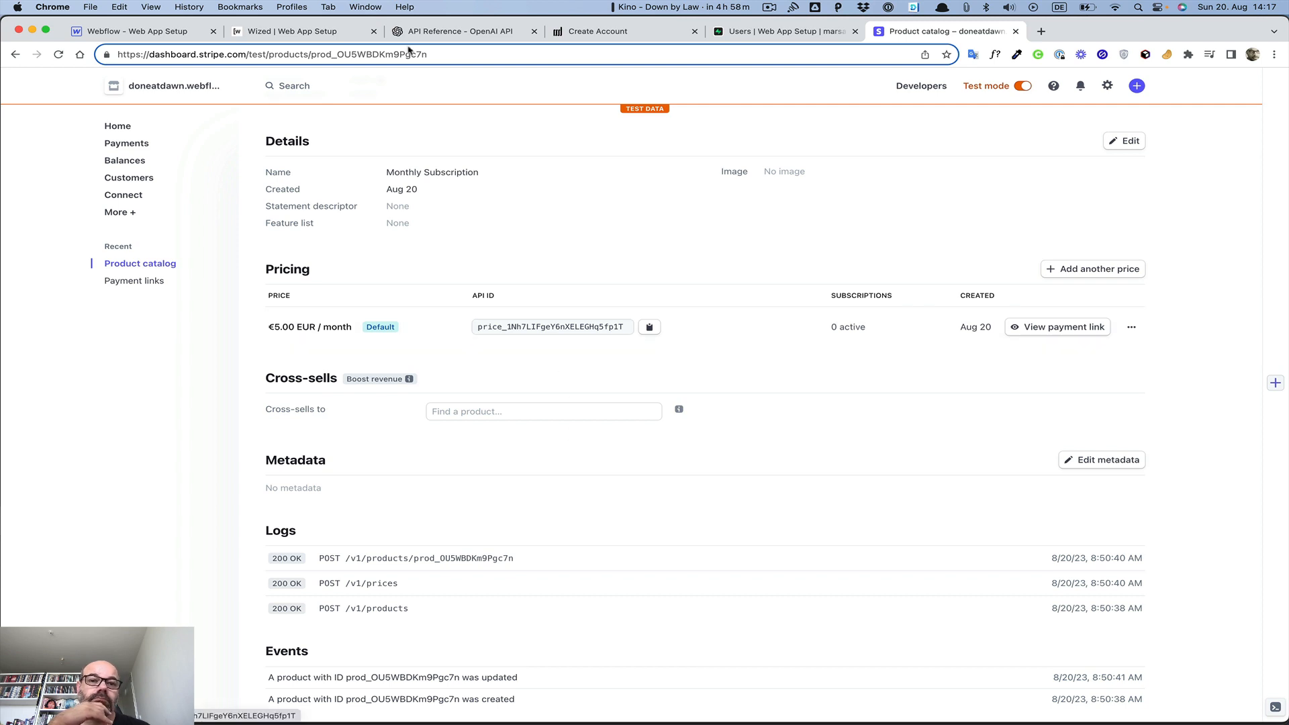
# Paste the copied Stripe price ID into Make Payment's price value and re-run the request
pyautogui.click(343, 32)
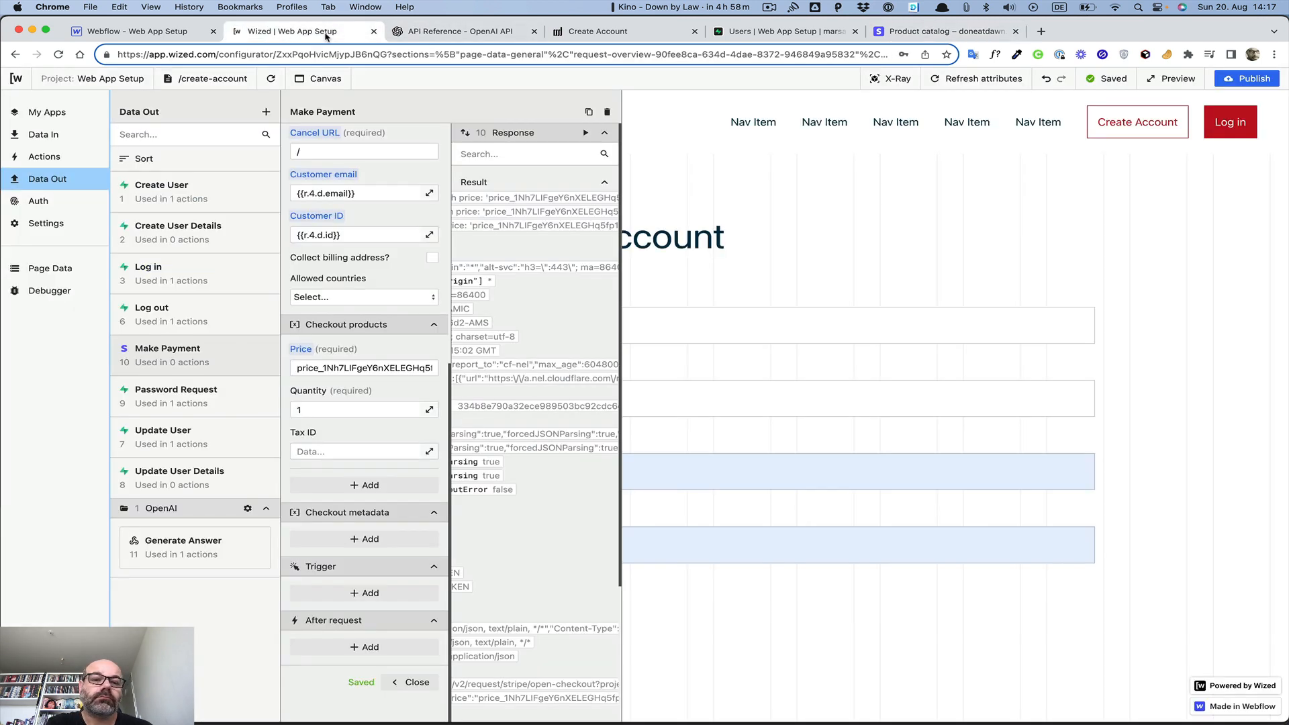
pyautogui.hscroll(3, 484, 241)
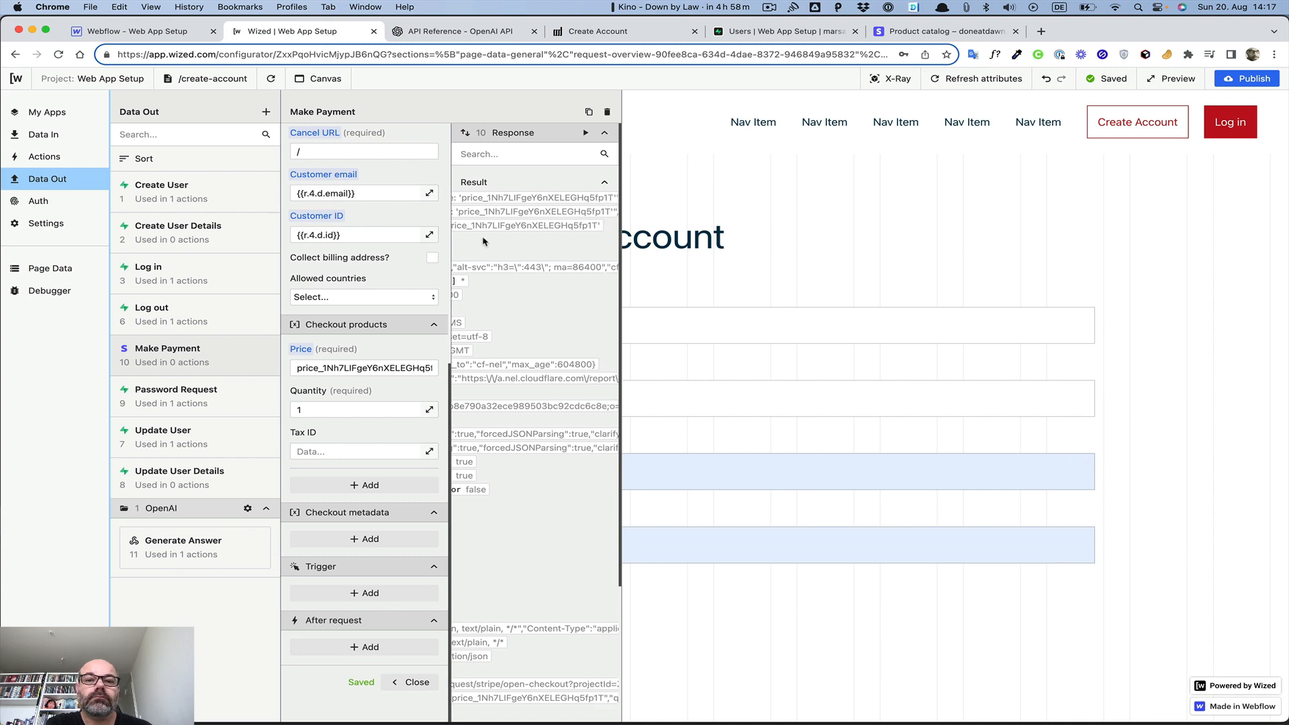
pyautogui.hscroll(1, 484, 242)
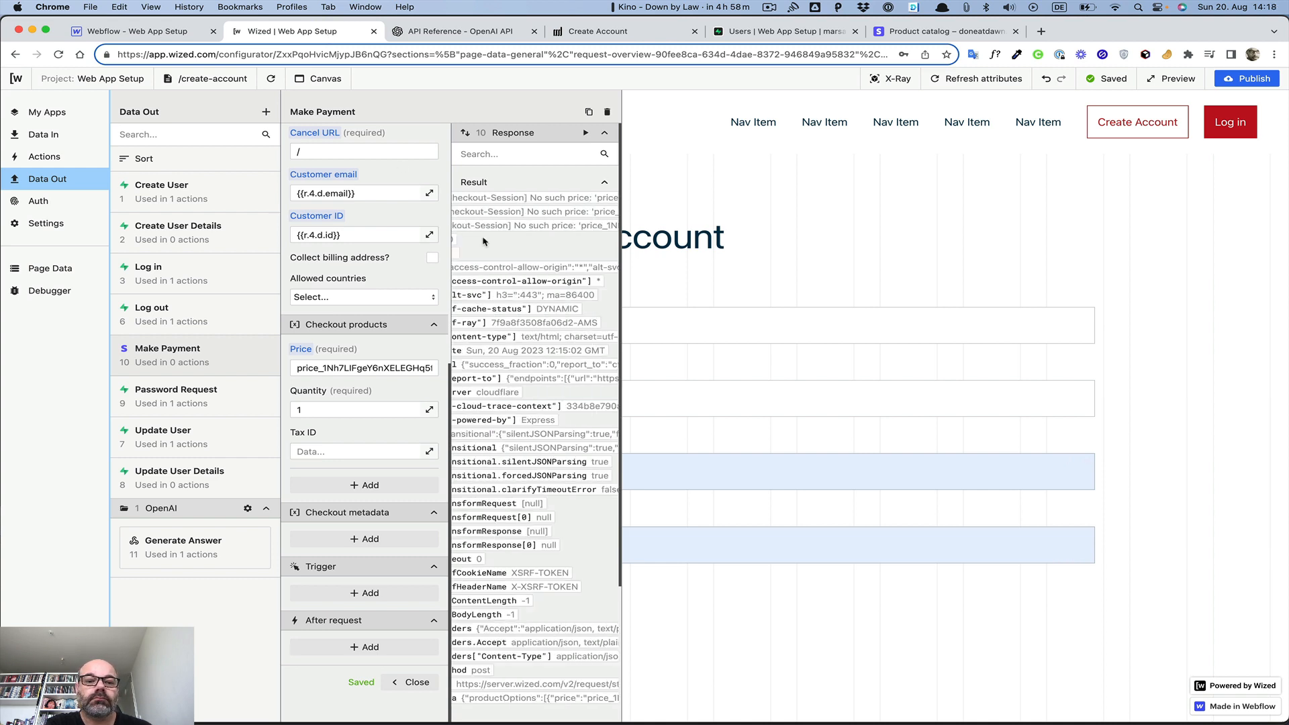
pyautogui.doubleClick(388, 368)
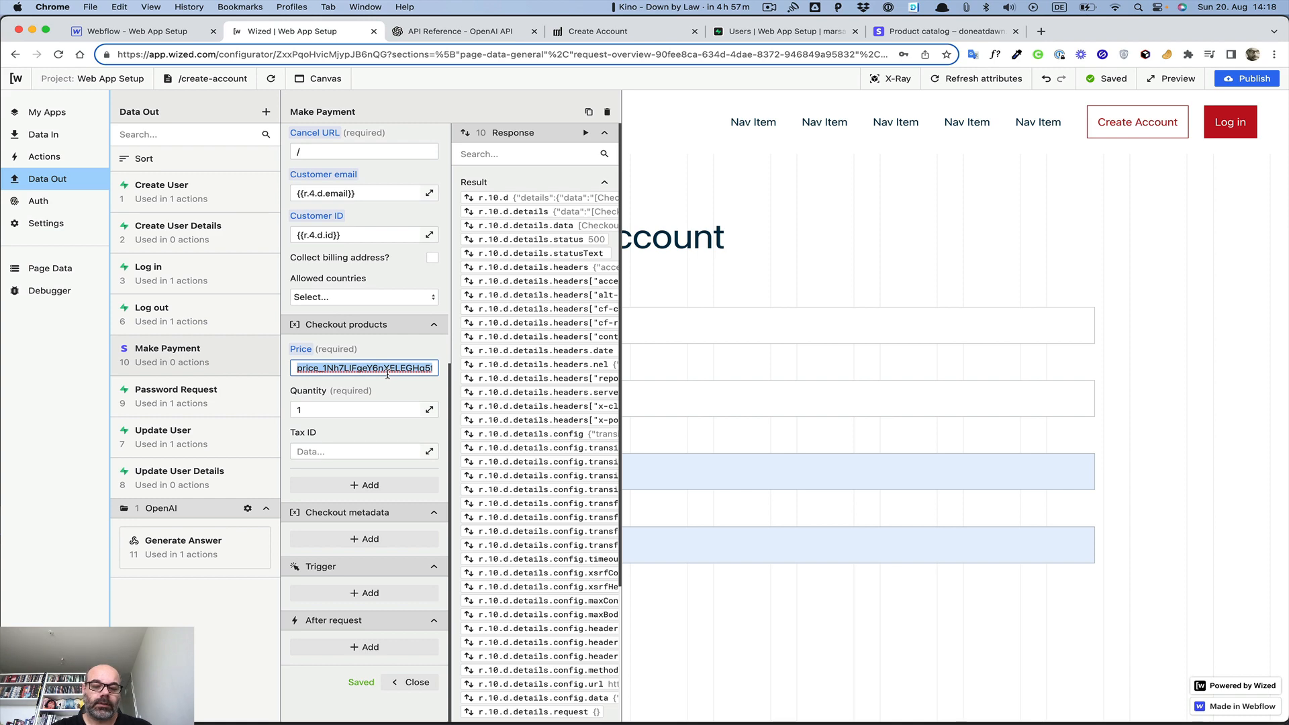
pyautogui.write('price_1Nh7LIFgeY6nXELEGHq5fp1T')
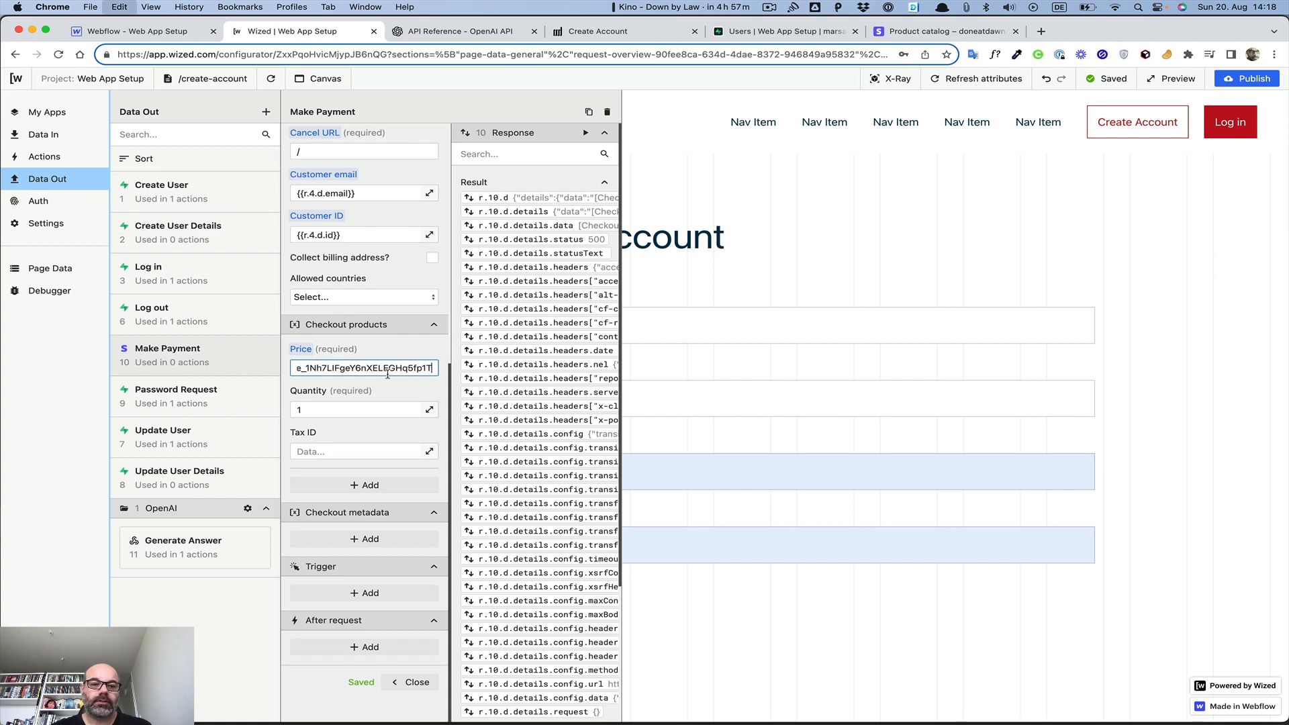
pyautogui.click(585, 133)
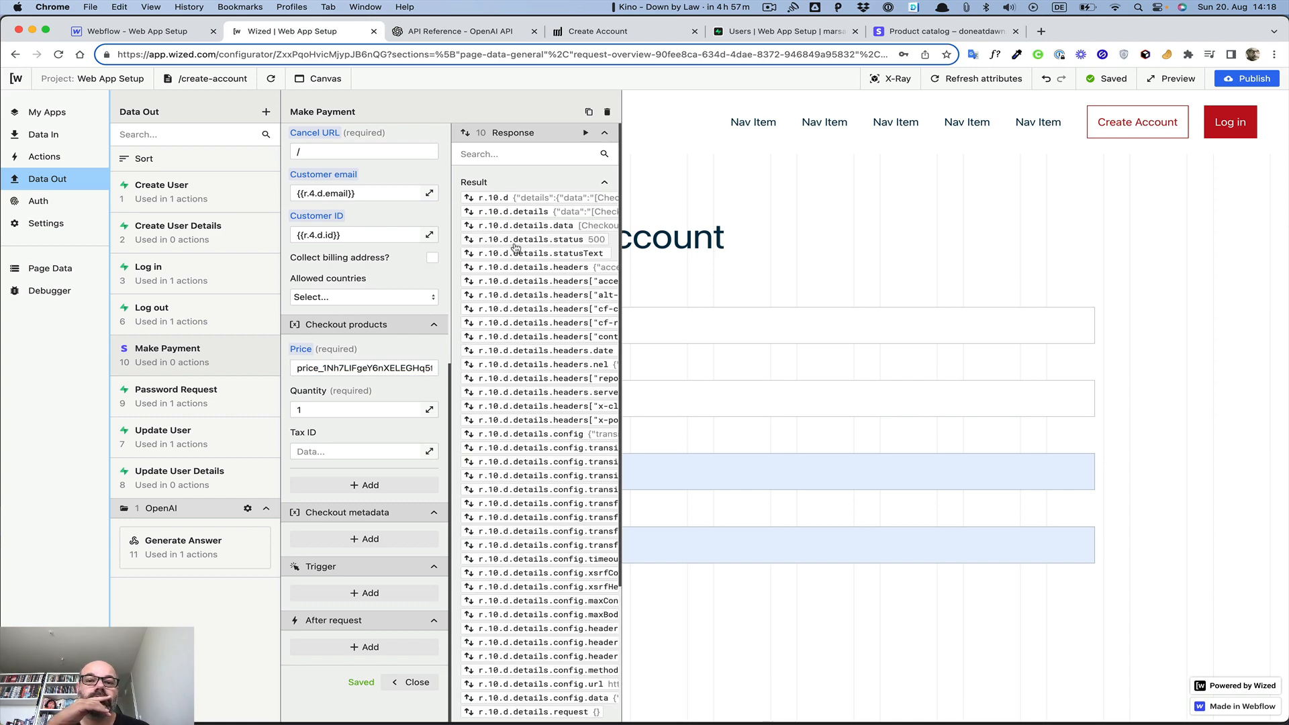
pyautogui.hscroll(3, 514, 250)
pyautogui.hscroll(5, 515, 238)
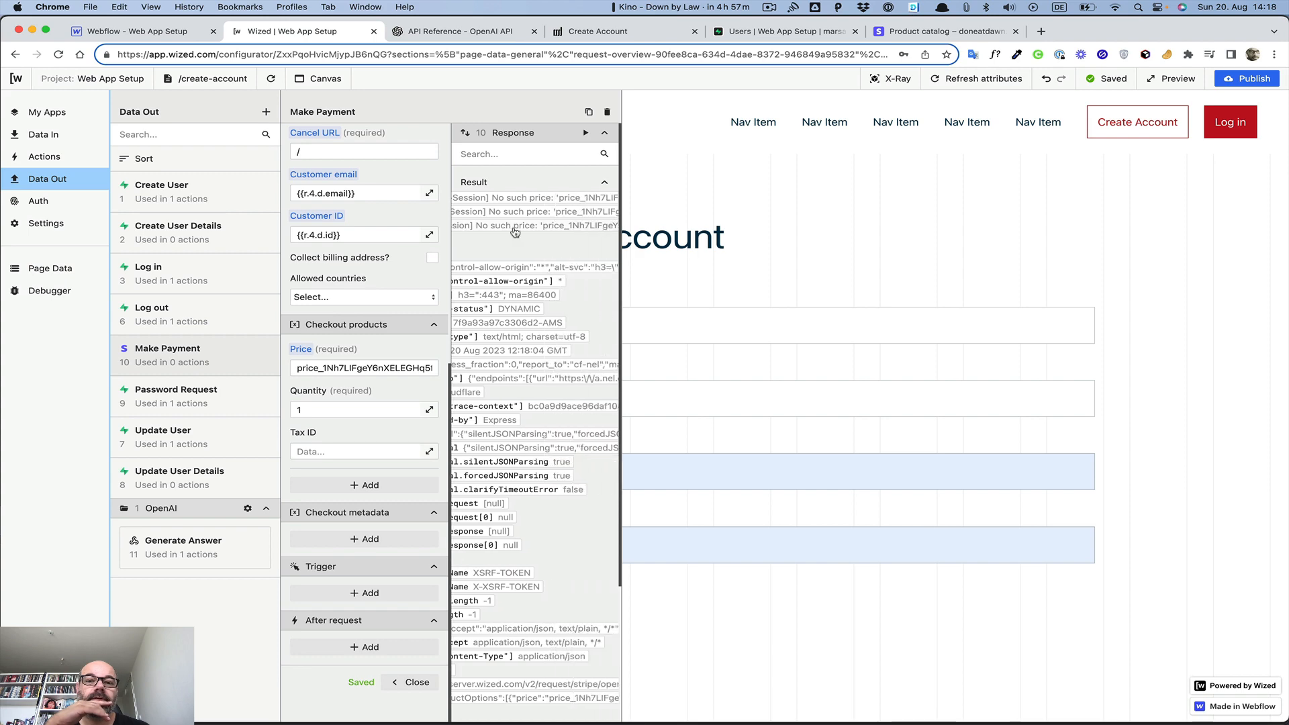
pyautogui.hscroll(-8, 515, 232)
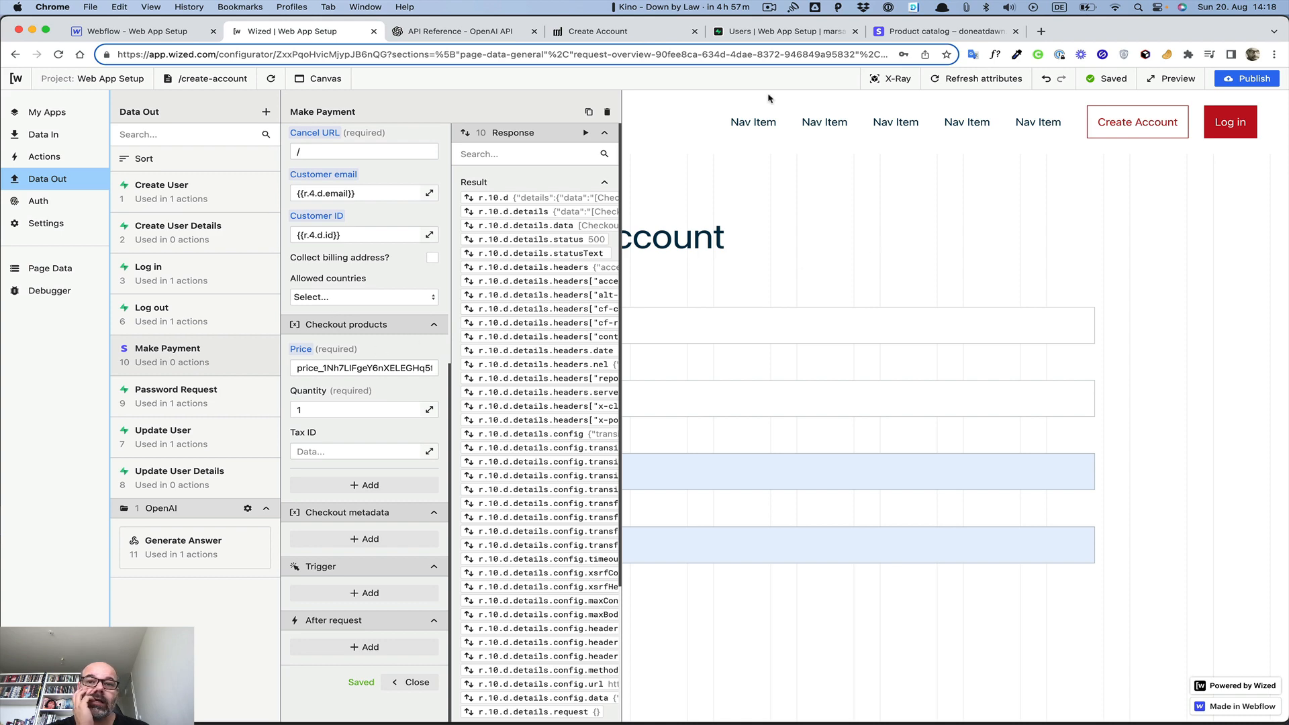
# Open the Monthly Subscription product's edit view in Stripe, then leave it without saving
pyautogui.click(905, 32)
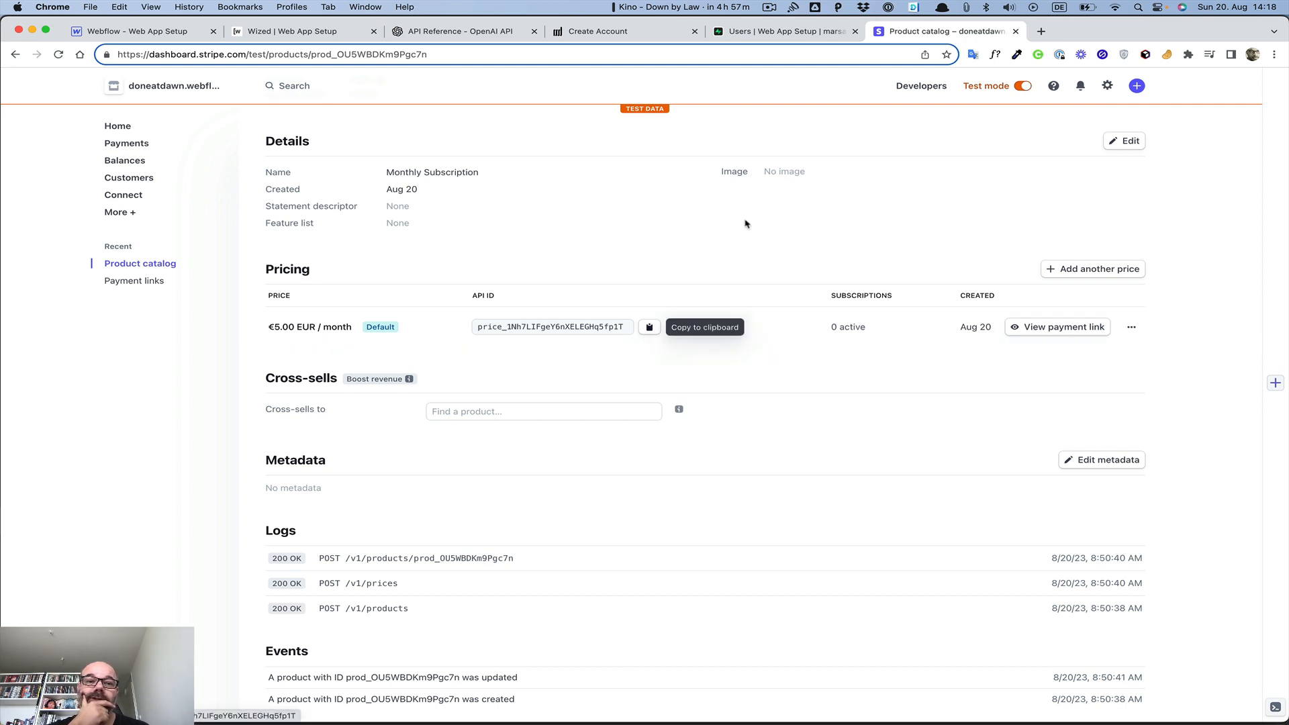
pyautogui.click(1122, 141)
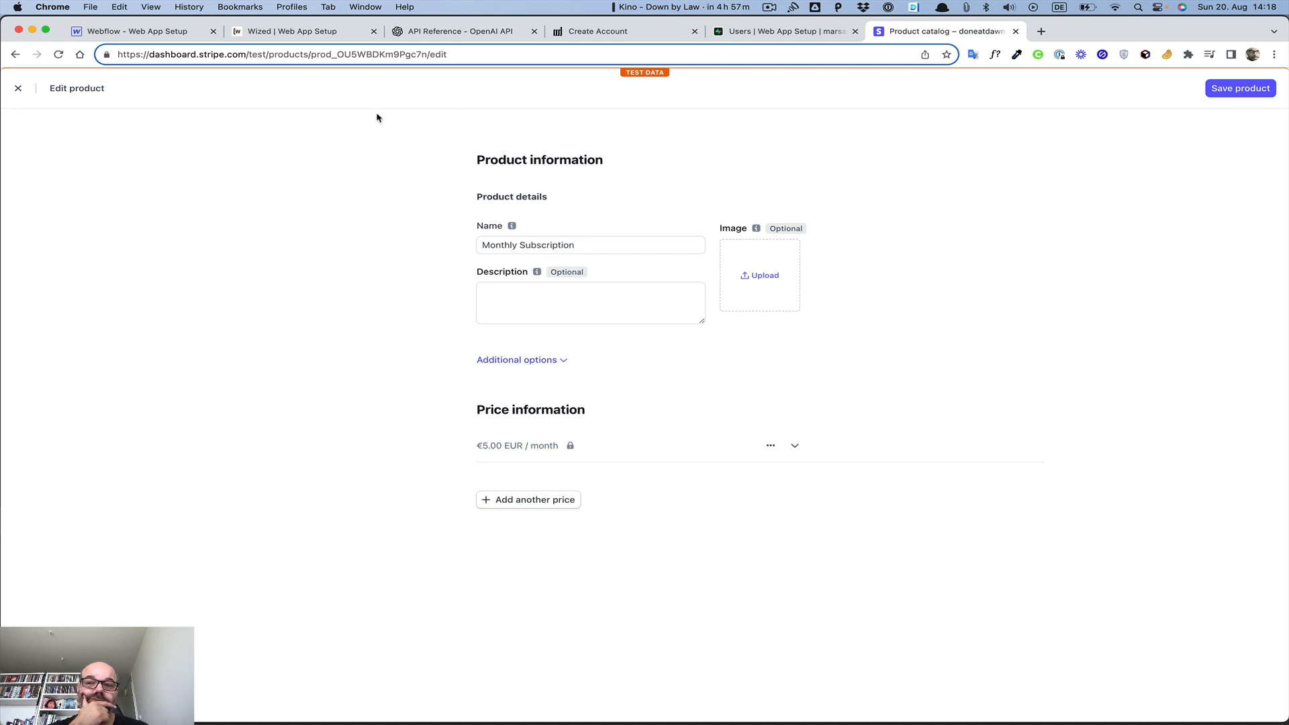
pyautogui.click(18, 88)
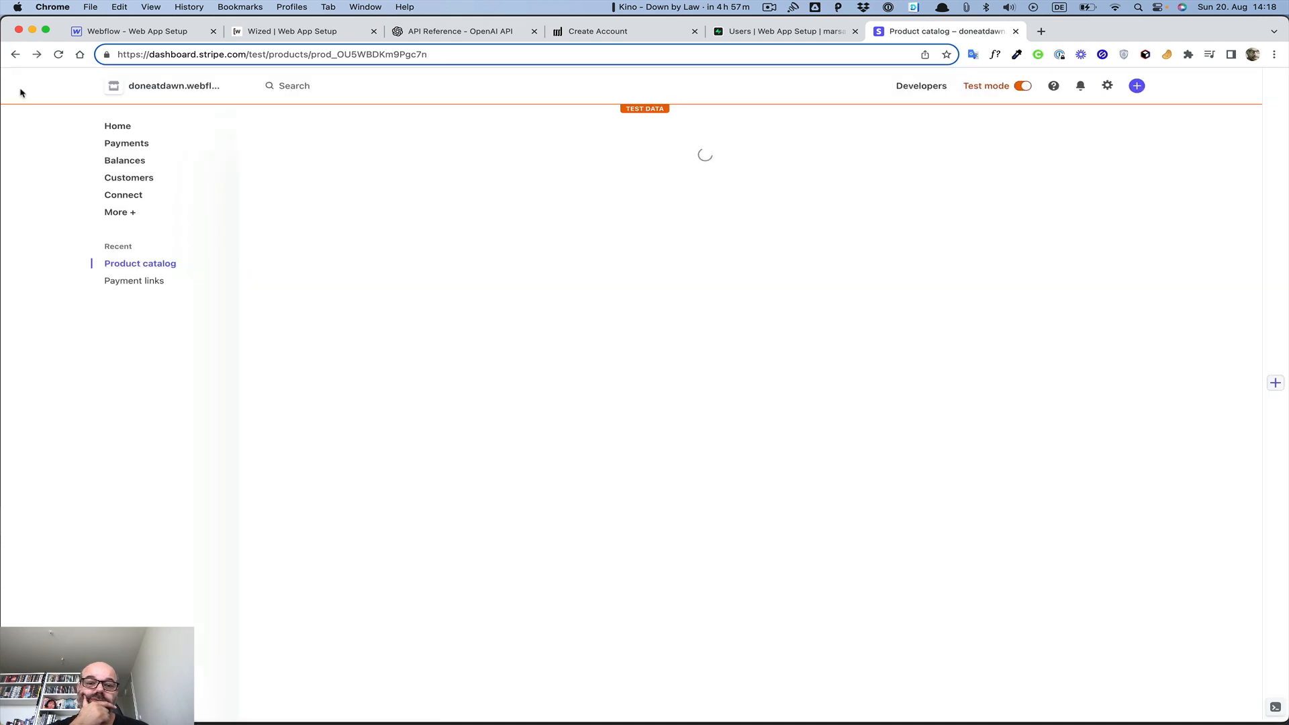
pyautogui.scroll(-4, 873, 309)
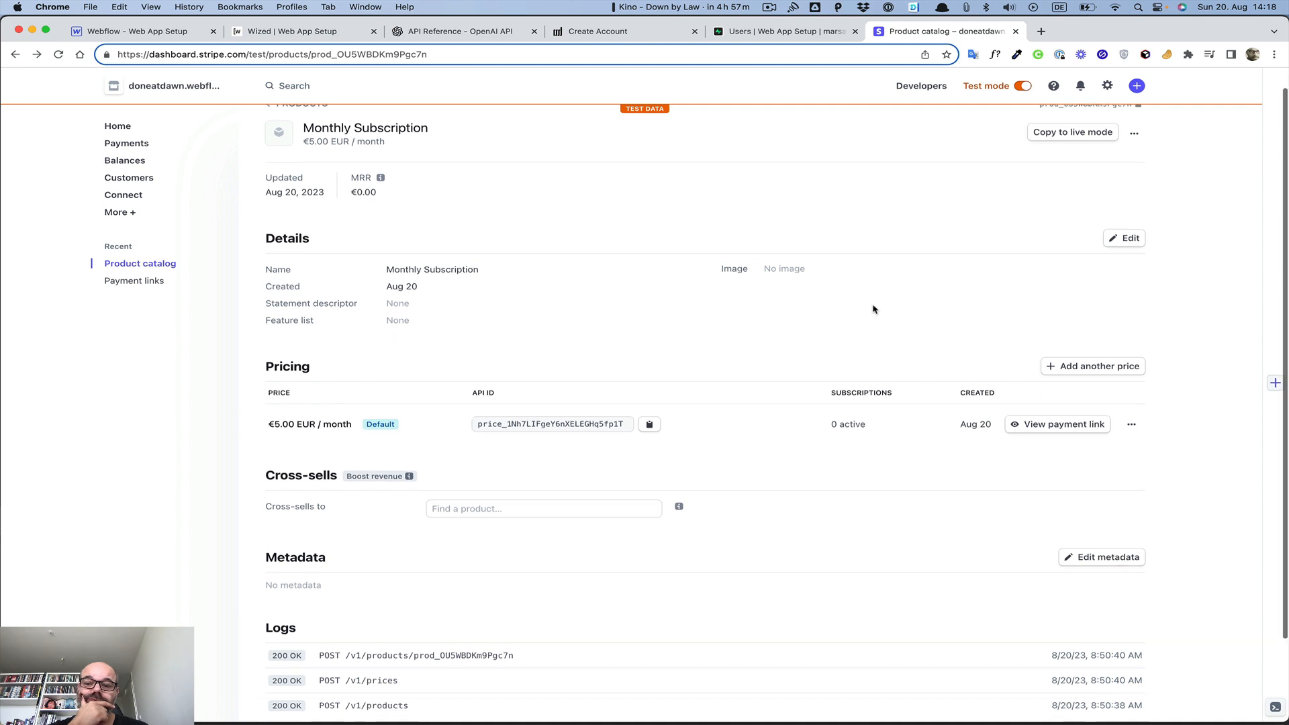
pyautogui.scroll(4, 874, 309)
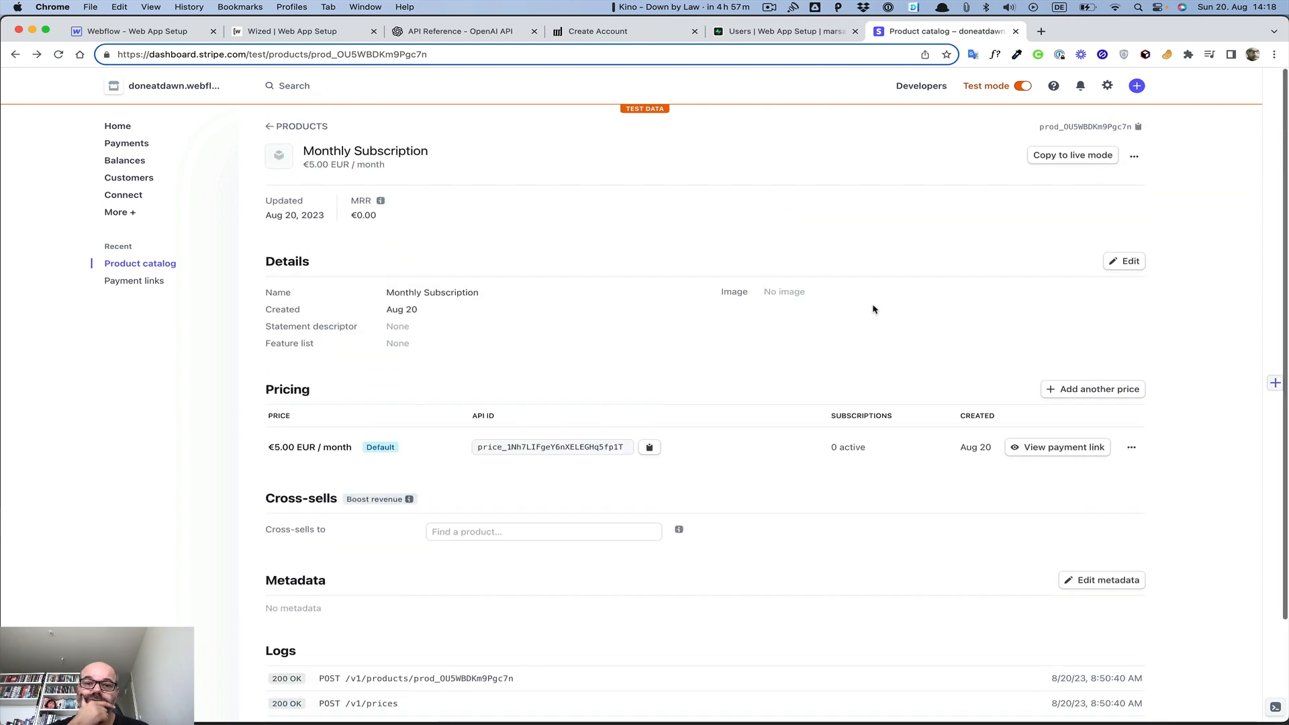
# Archive the test-mode Monthly Subscription product and start a new product from the catalog
pyautogui.click(1139, 158)
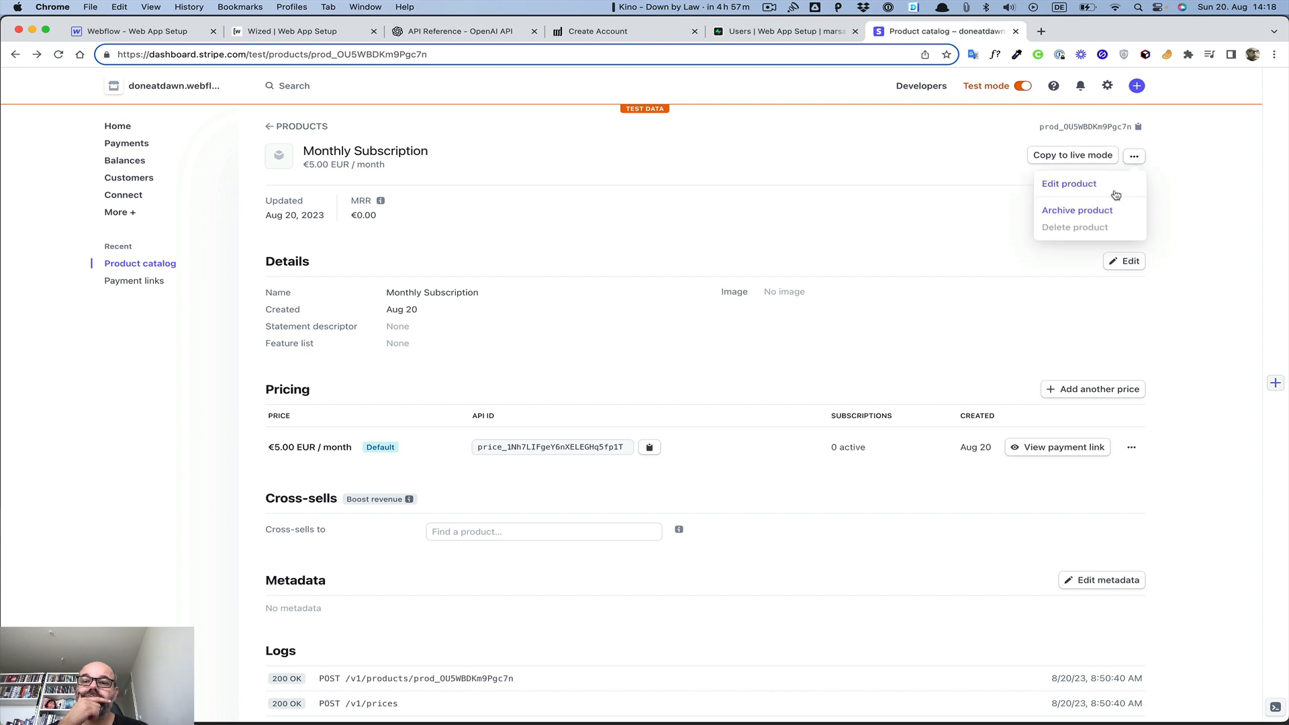
pyautogui.click(1104, 210)
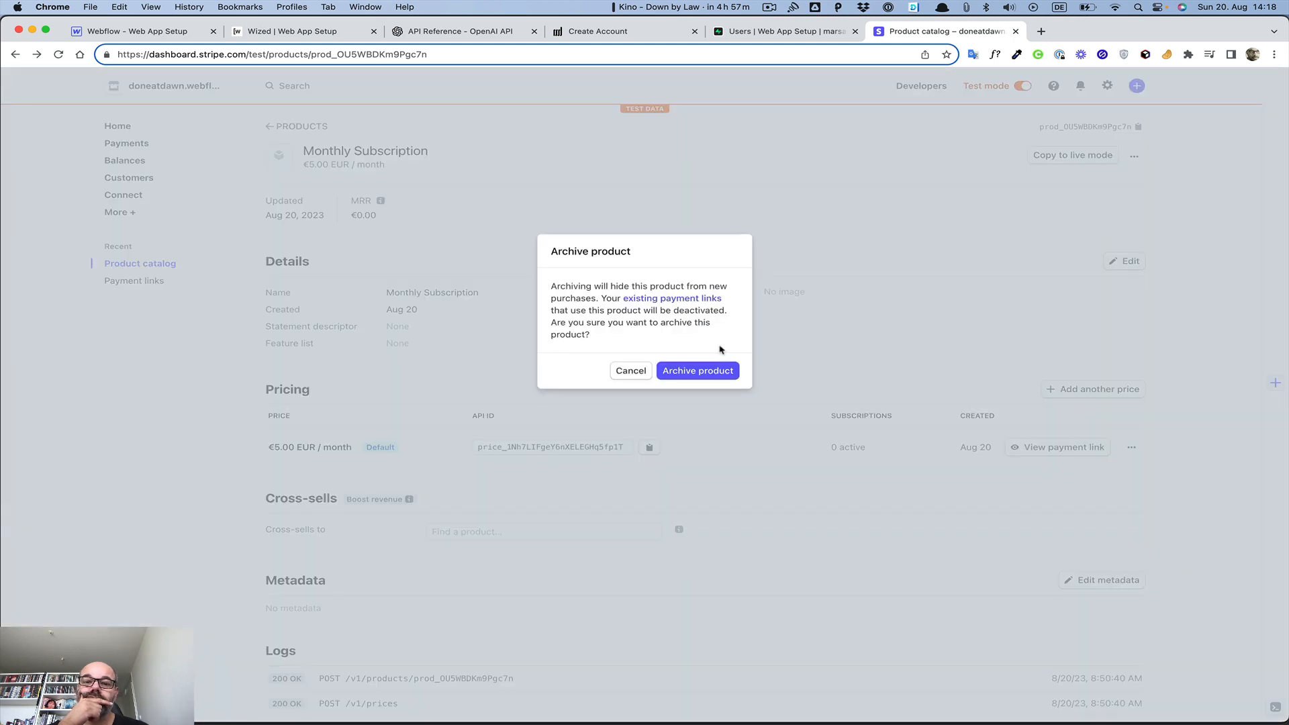
pyautogui.click(693, 371)
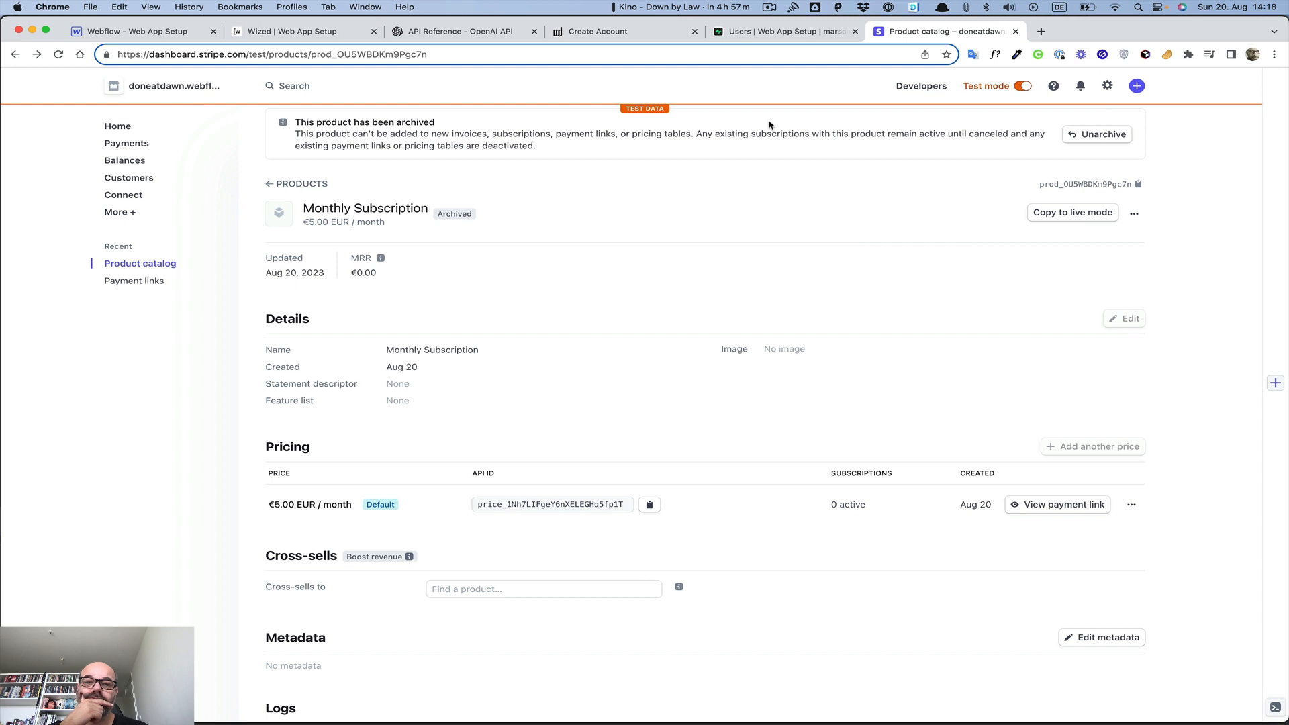
pyautogui.click(1132, 214)
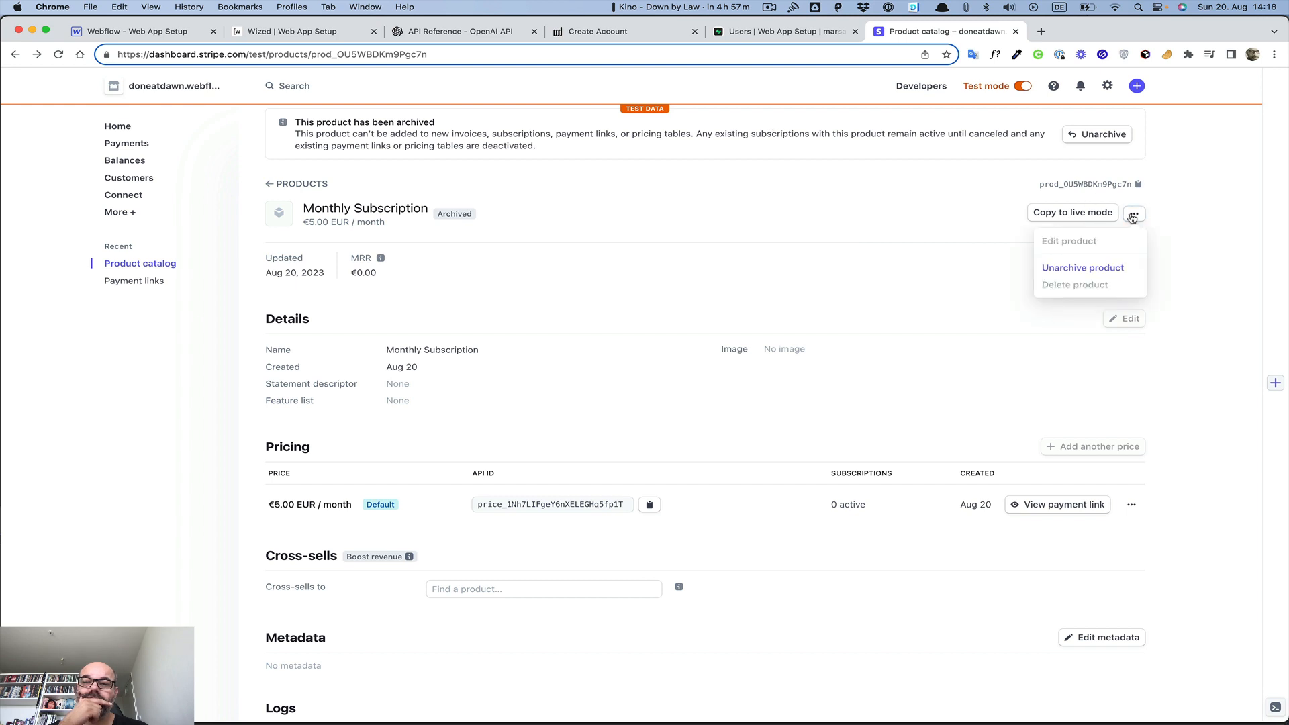
pyautogui.press('Escape')
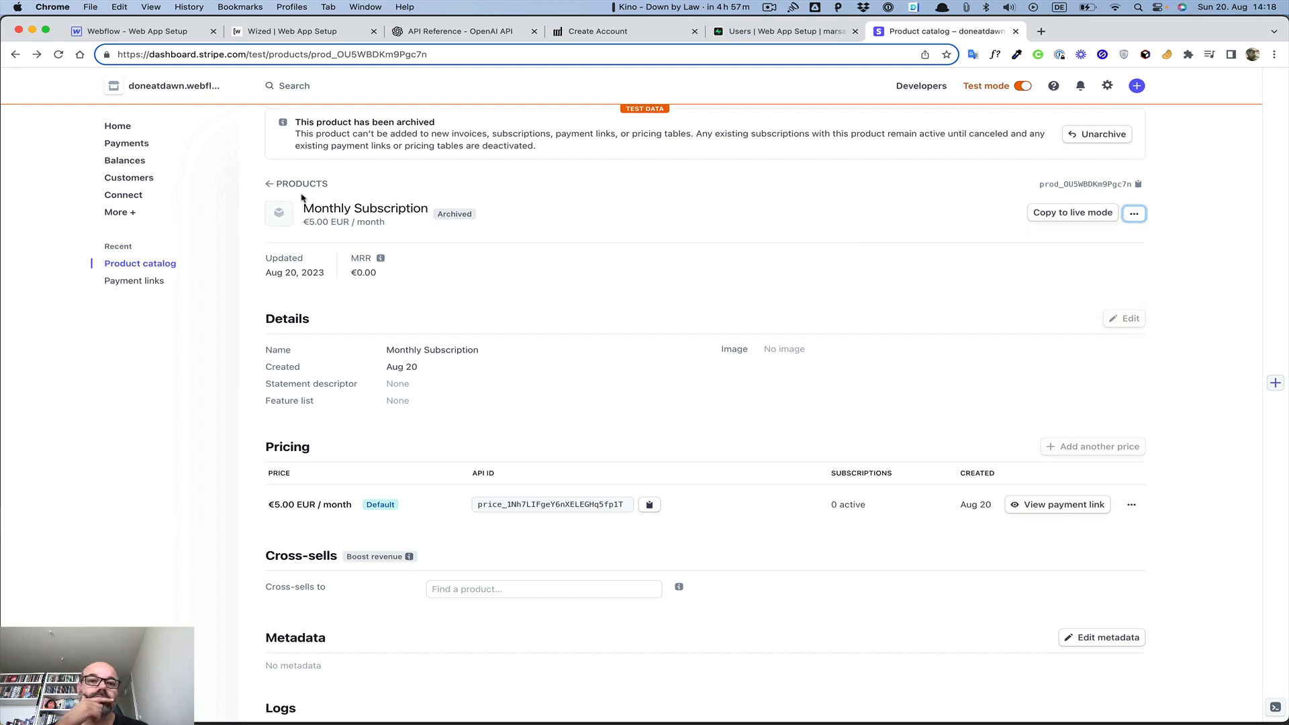
pyautogui.click(115, 269)
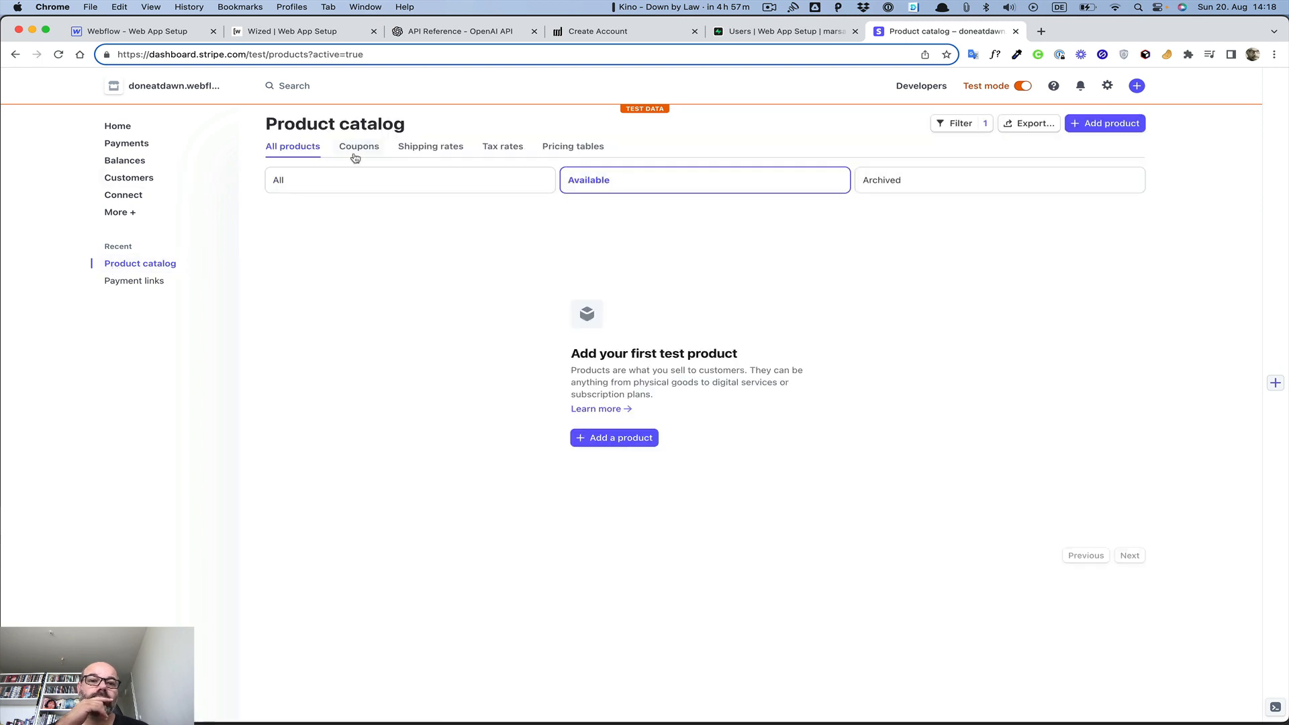
pyautogui.click(614, 437)
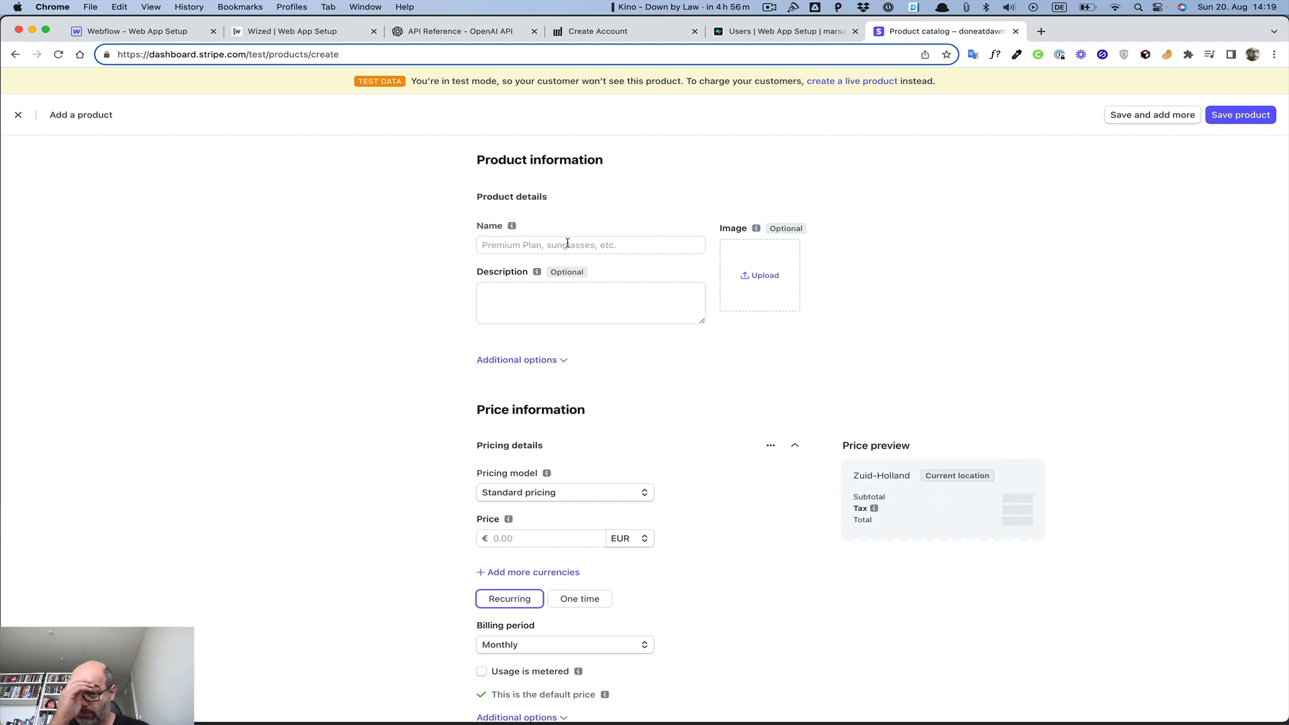
# Abandon the new product form, switch off test mode, and copy the live Monthly subscription price ID
pyautogui.click(567, 243)
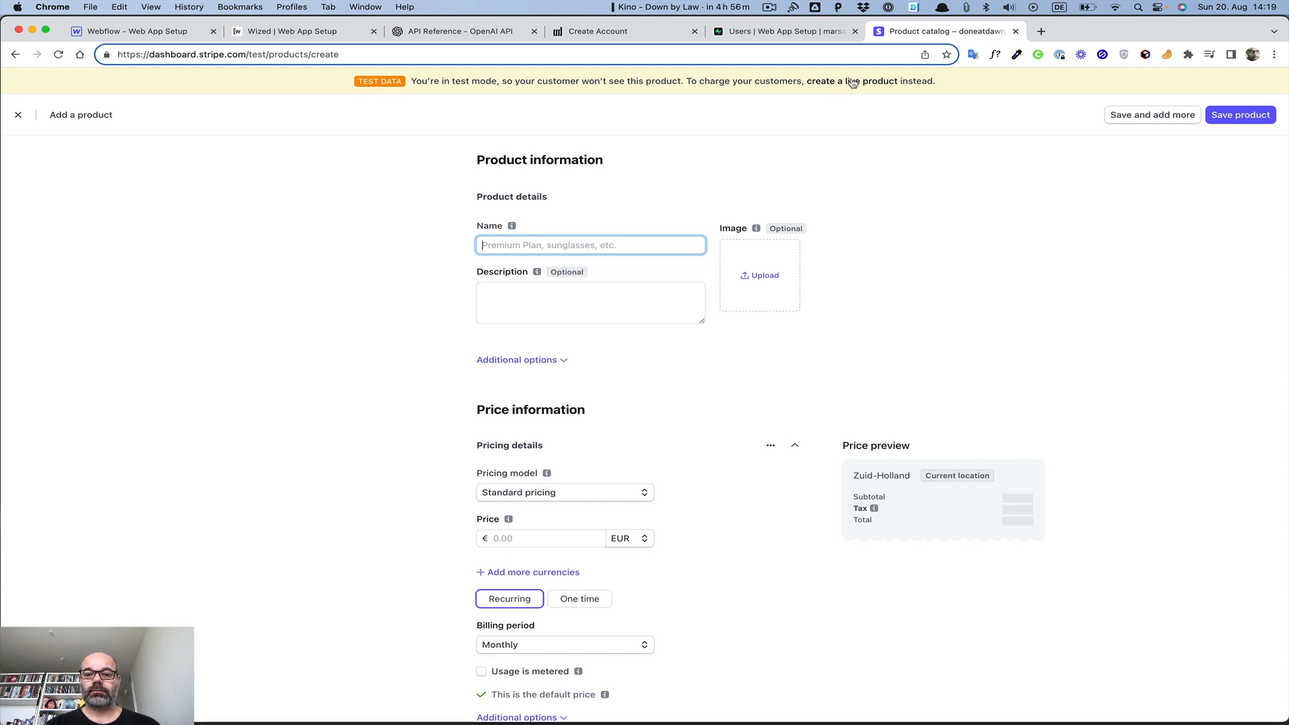
pyautogui.click(21, 115)
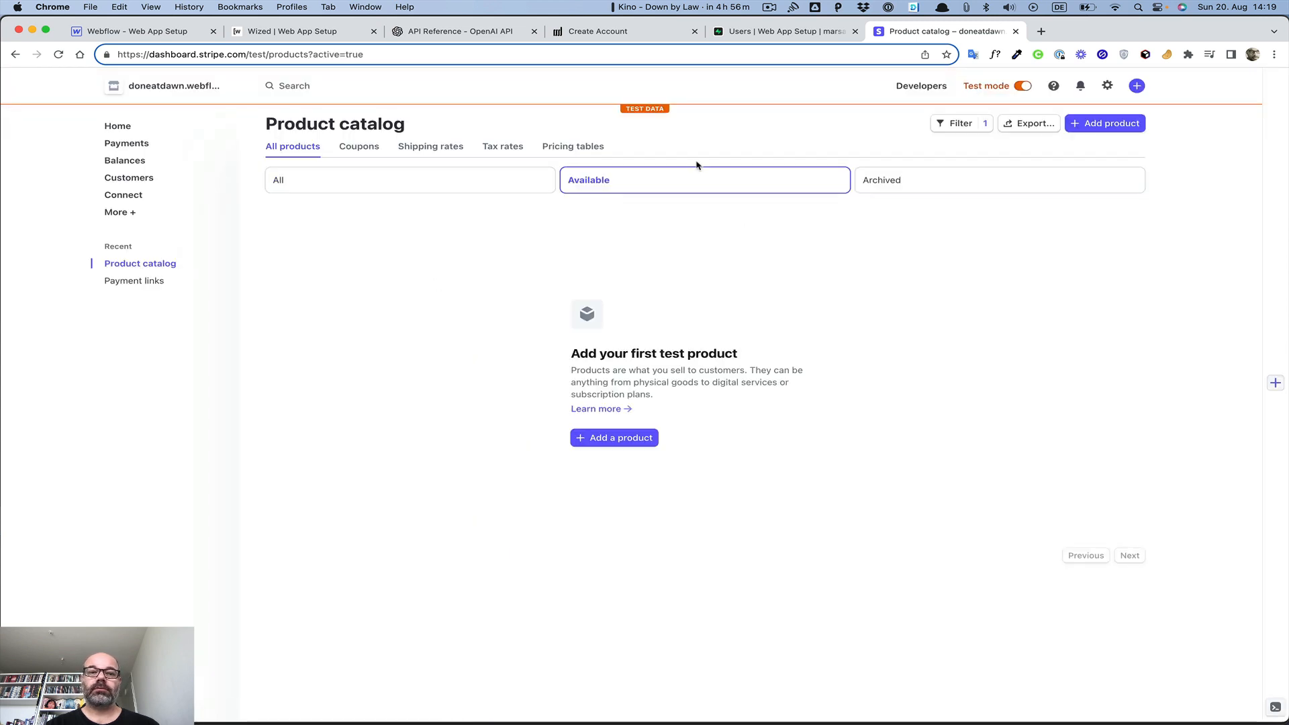
pyautogui.click(1022, 85)
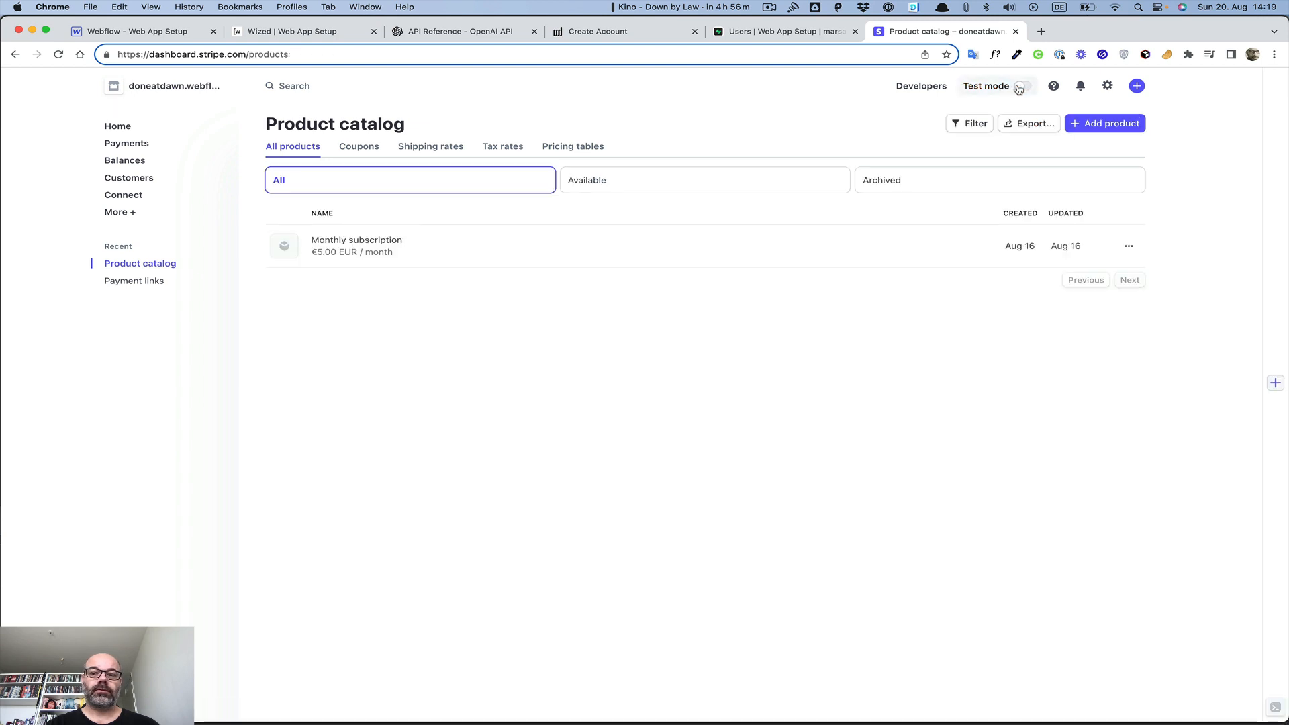
pyautogui.click(372, 253)
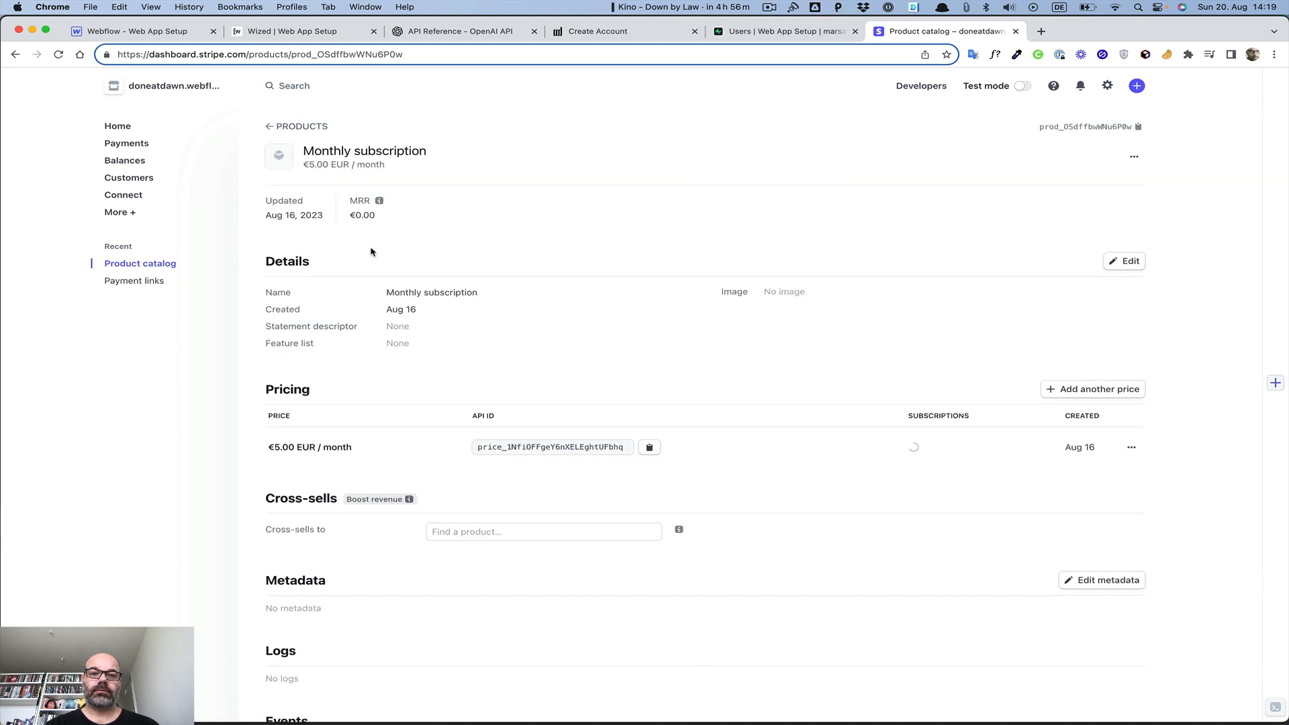
pyautogui.click(650, 448)
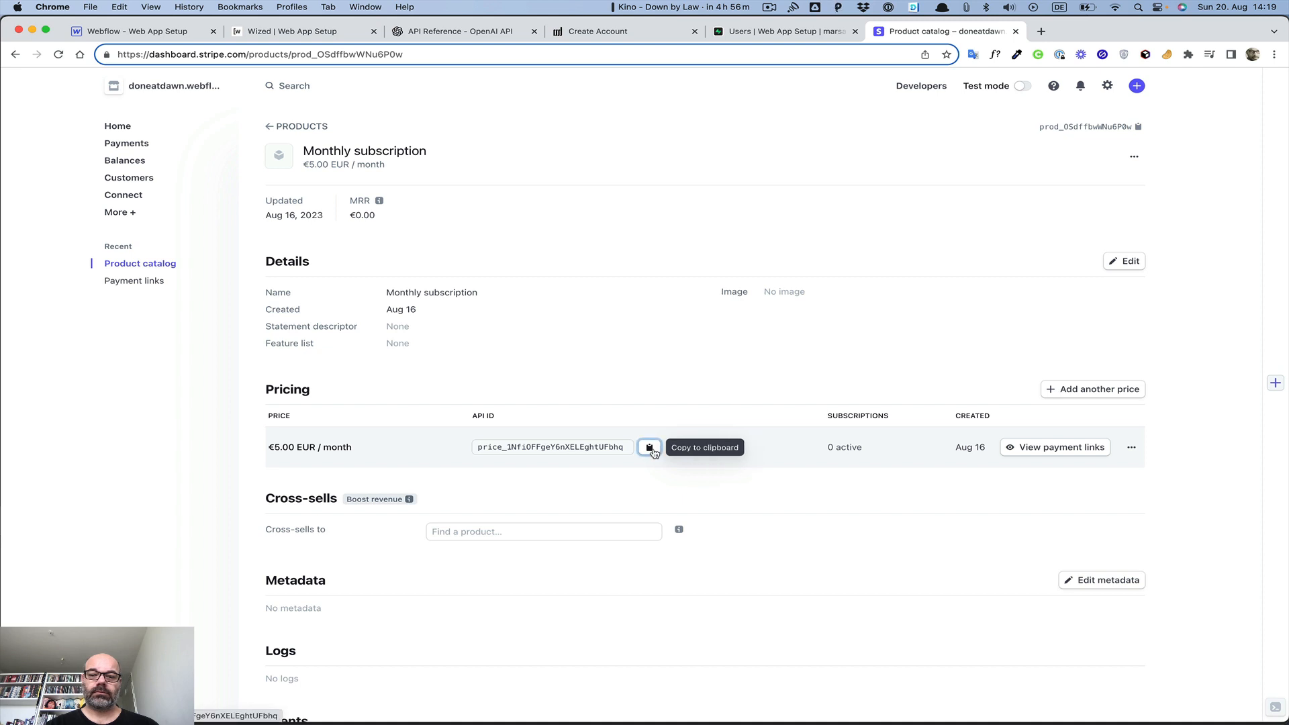
pyautogui.click(269, 39)
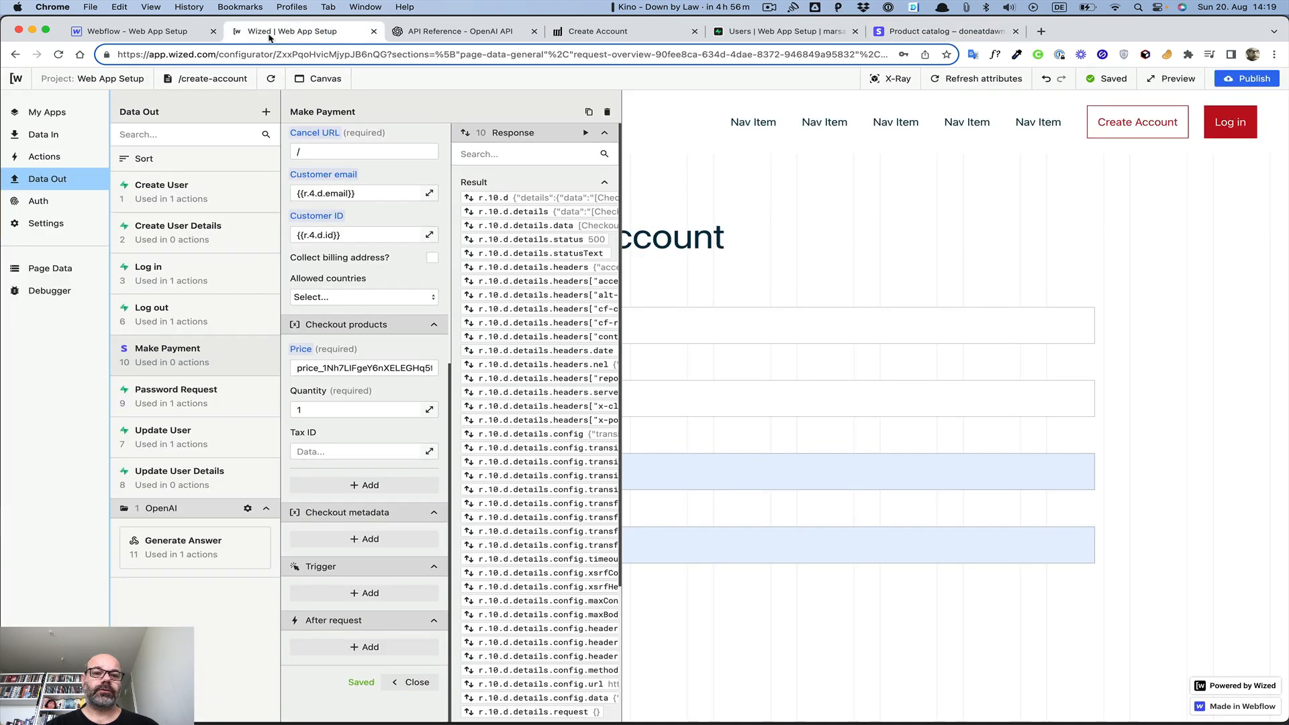
pyautogui.click(344, 371)
pyautogui.press('cmd+a')
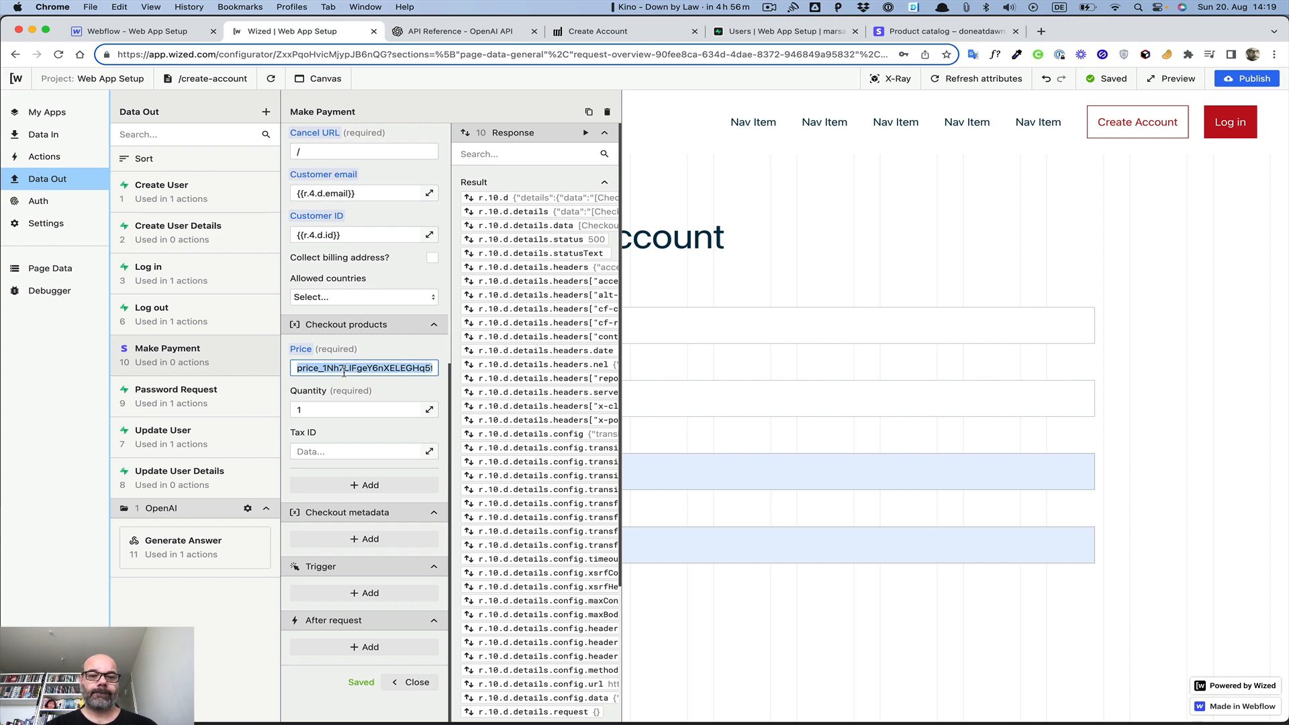
pyautogui.press('cmd+v')
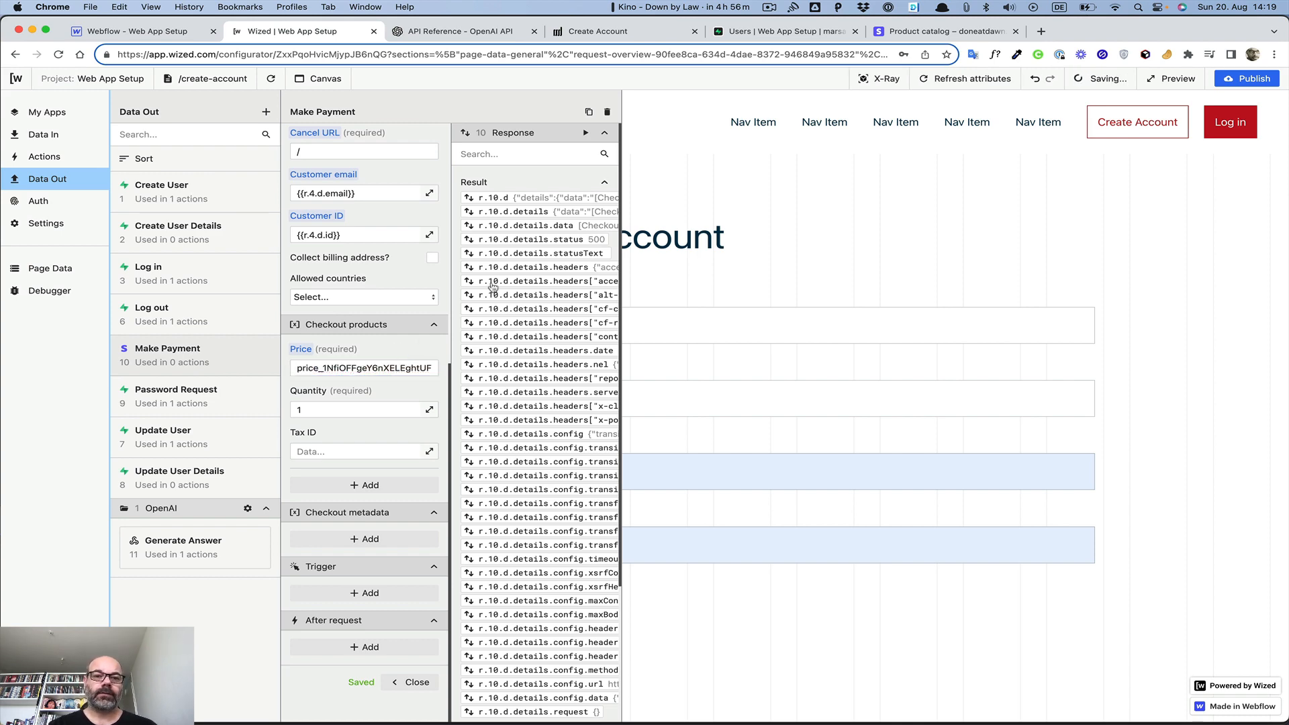
pyautogui.click(585, 133)
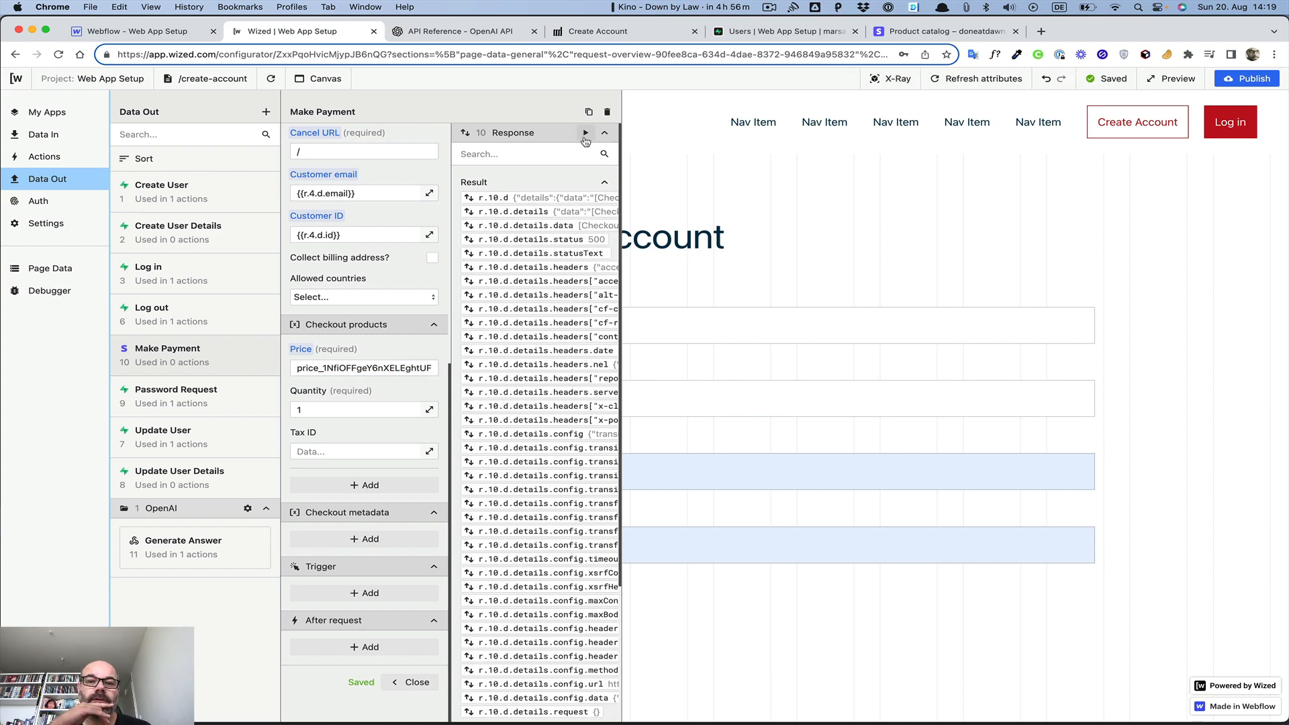
pyautogui.hscroll(5, 541, 265)
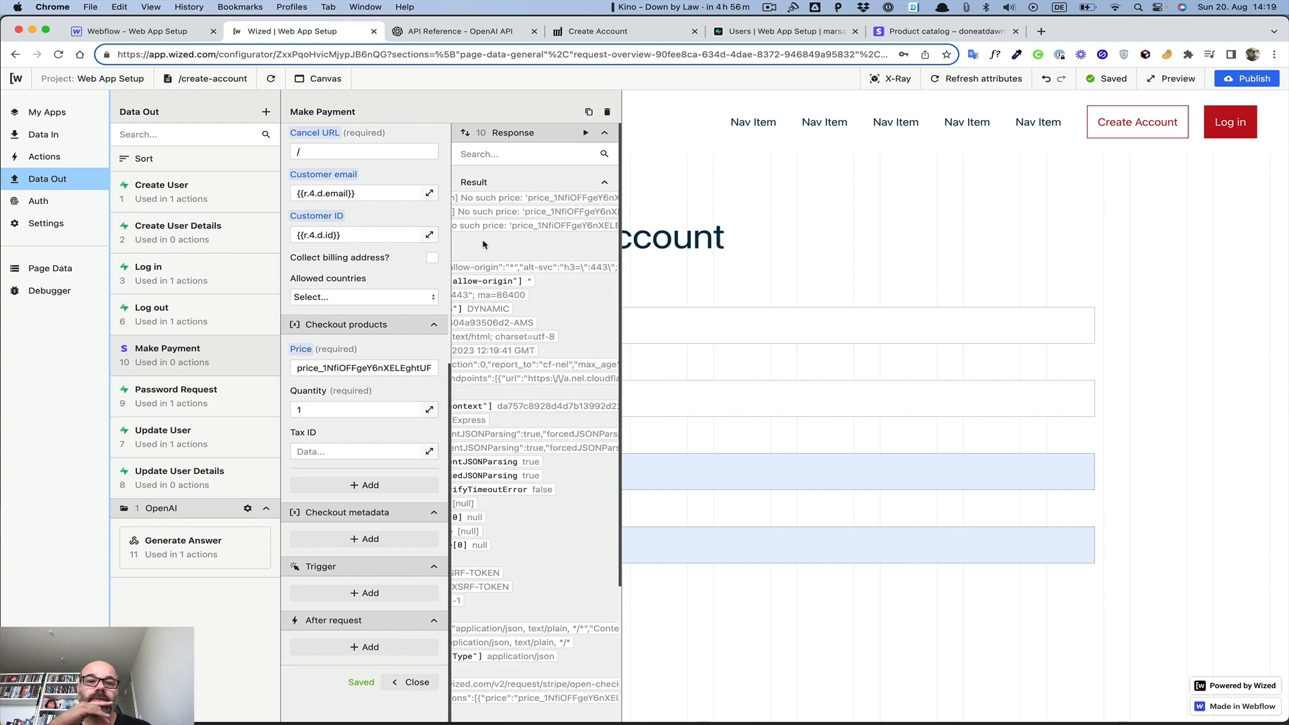
pyautogui.hscroll(3, 542, 263)
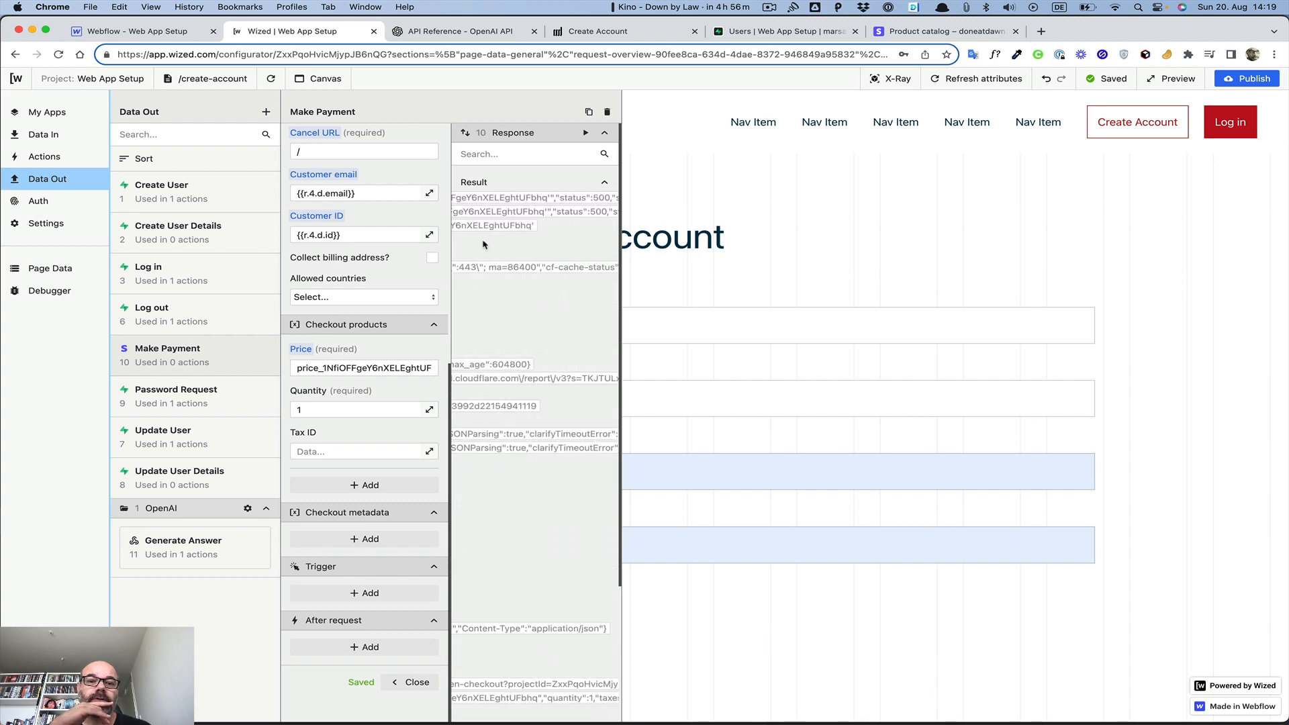
pyautogui.hscroll(-8, 483, 244)
pyautogui.hscroll(5, 484, 244)
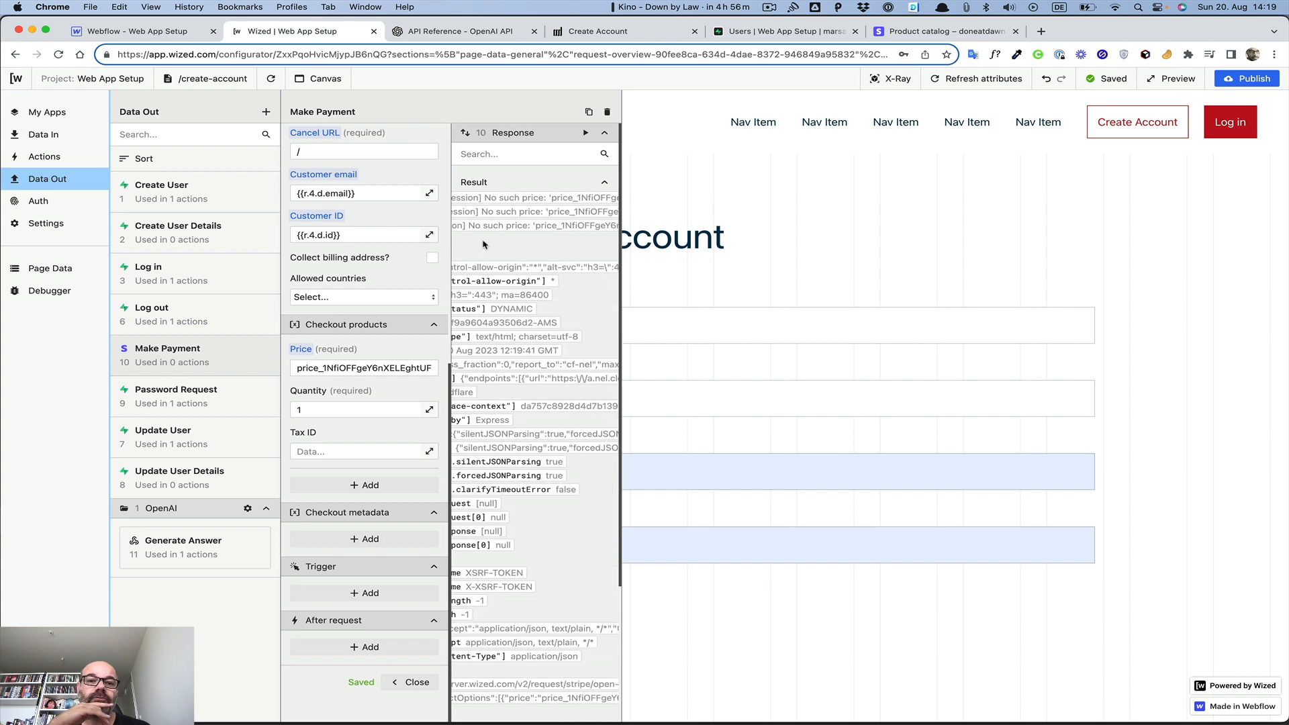
pyautogui.hscroll(-5, 483, 244)
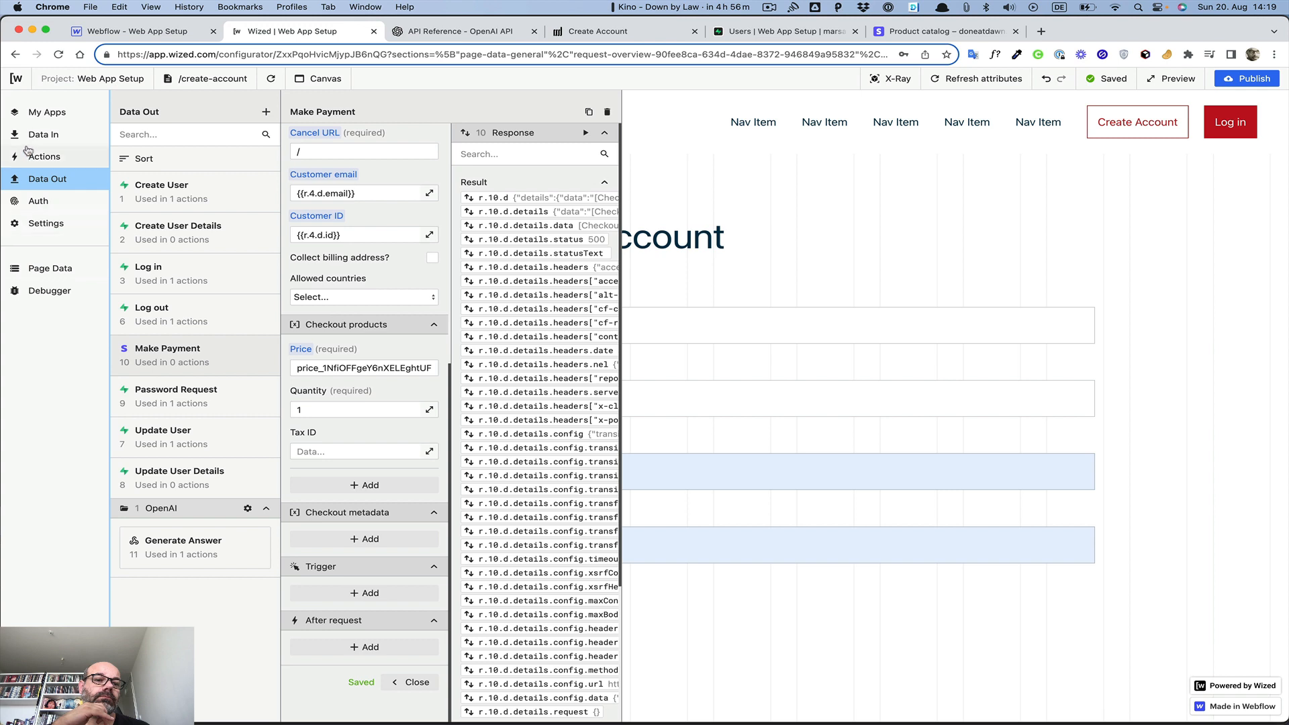
# Check the Stripe app's test-mode connection under My Apps, then return to the Stripe product tab
pyautogui.click(42, 115)
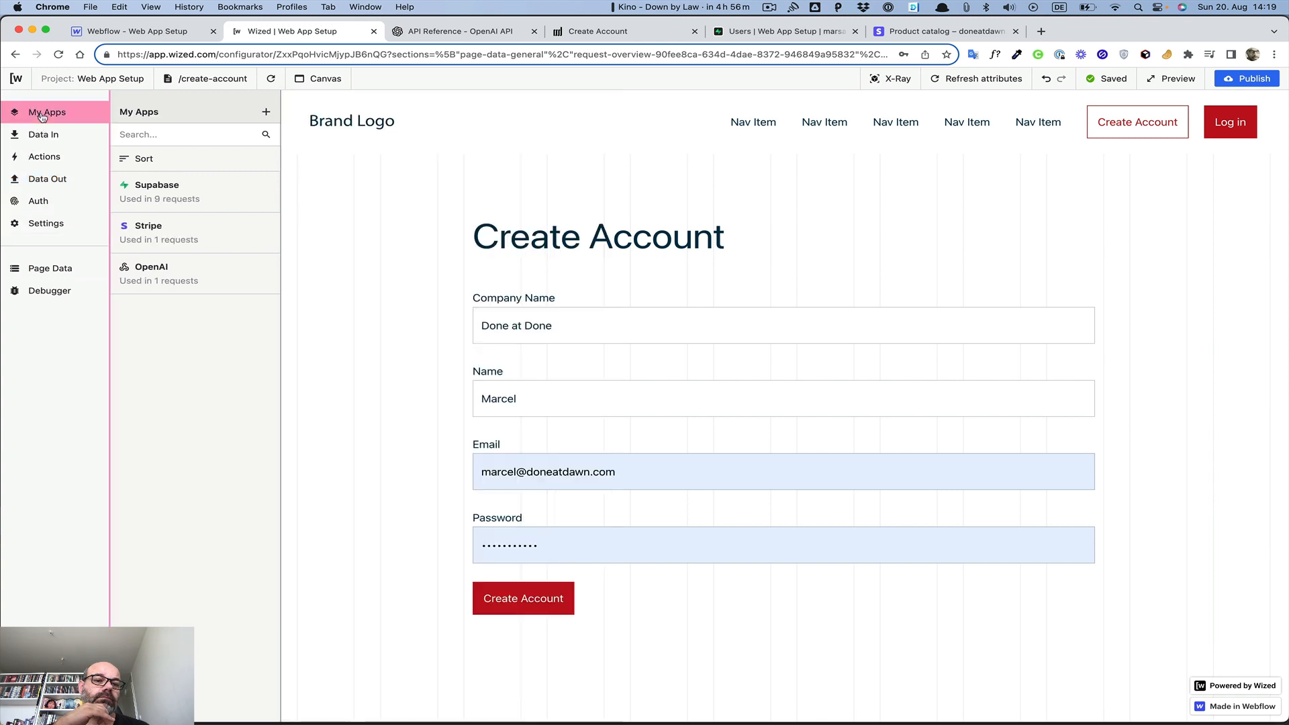
pyautogui.click(169, 238)
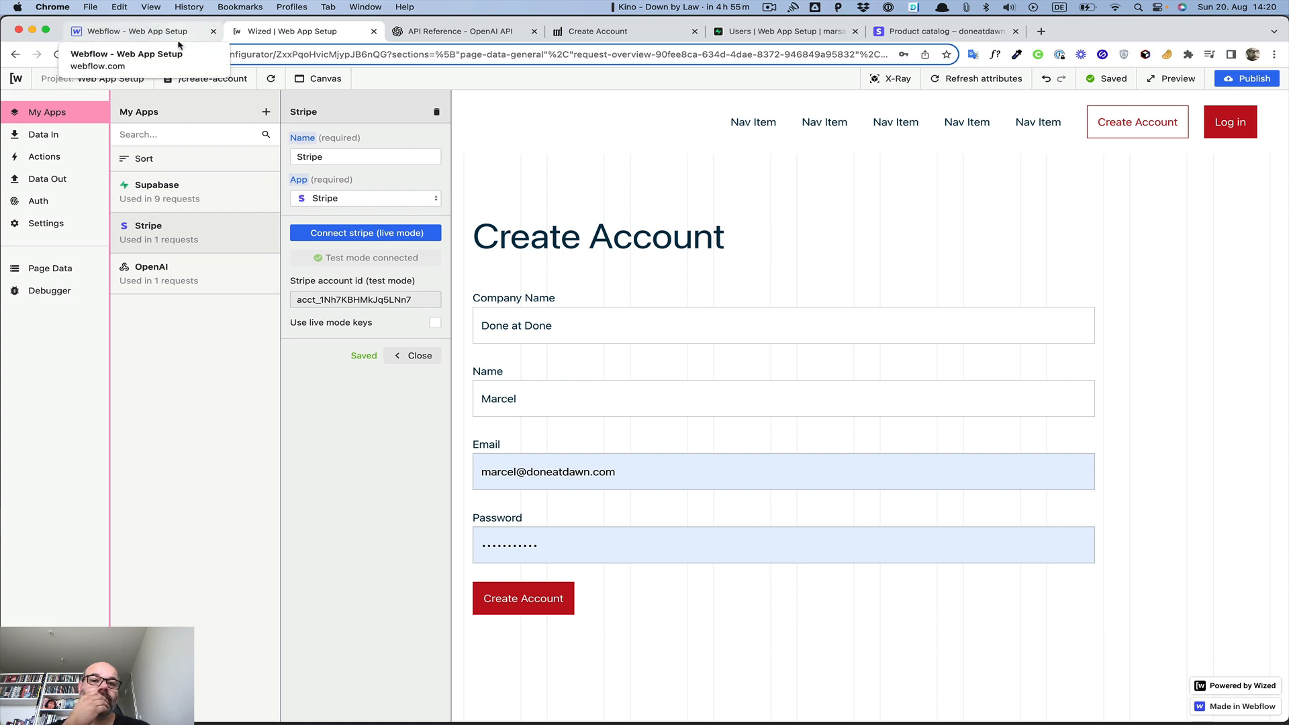
pyautogui.click(932, 31)
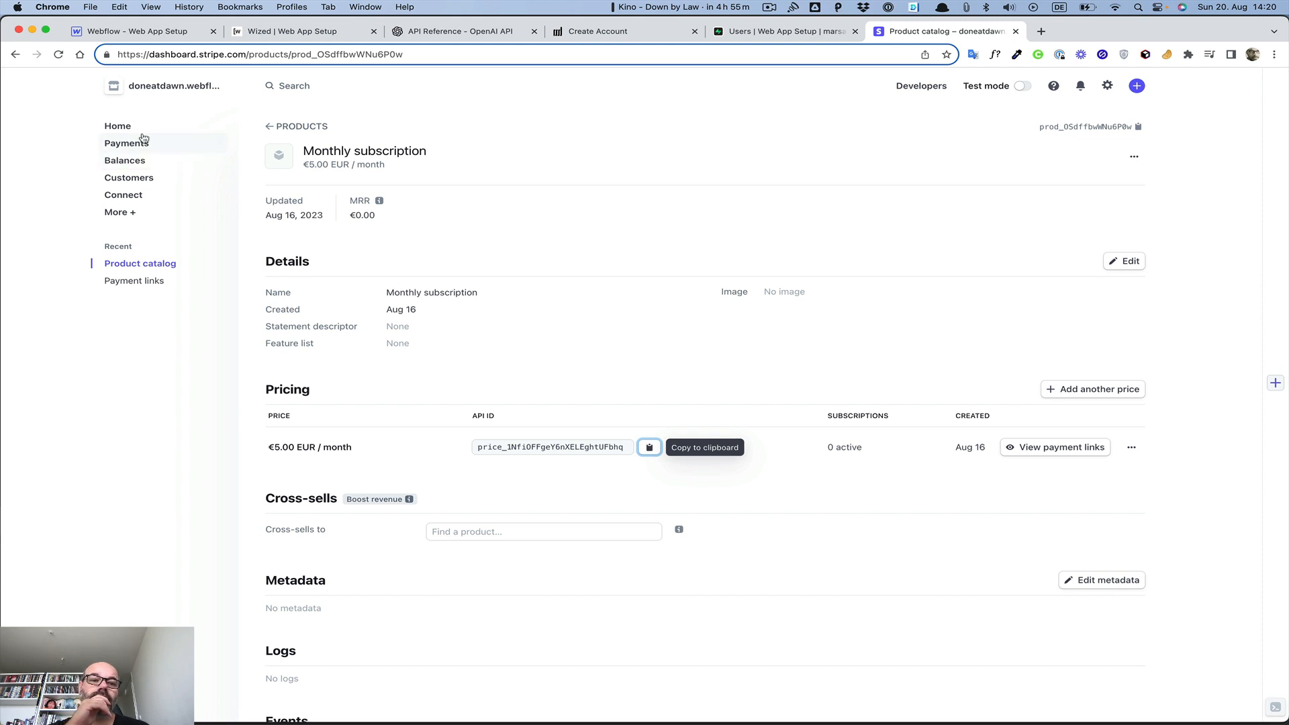
# Switch Stripe back to test mode and start a new product named 'Monthly Subscription'
pyautogui.click(1017, 90)
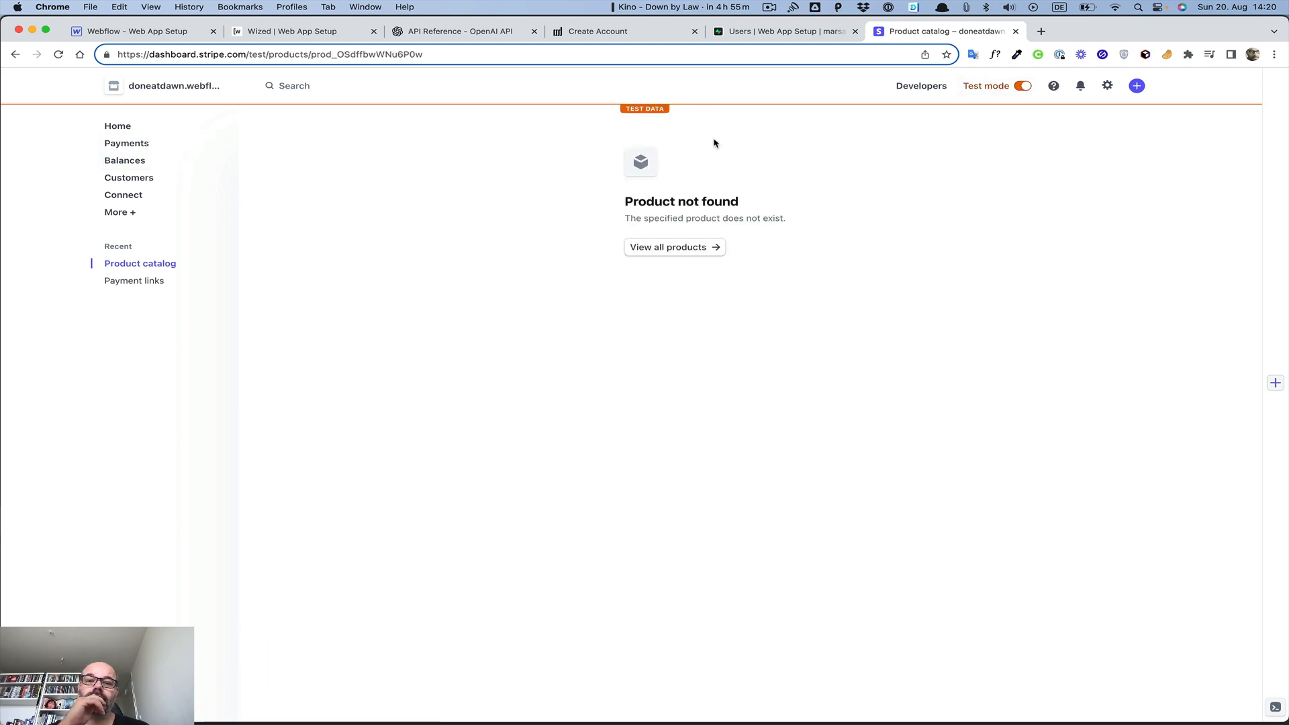
pyautogui.click(655, 247)
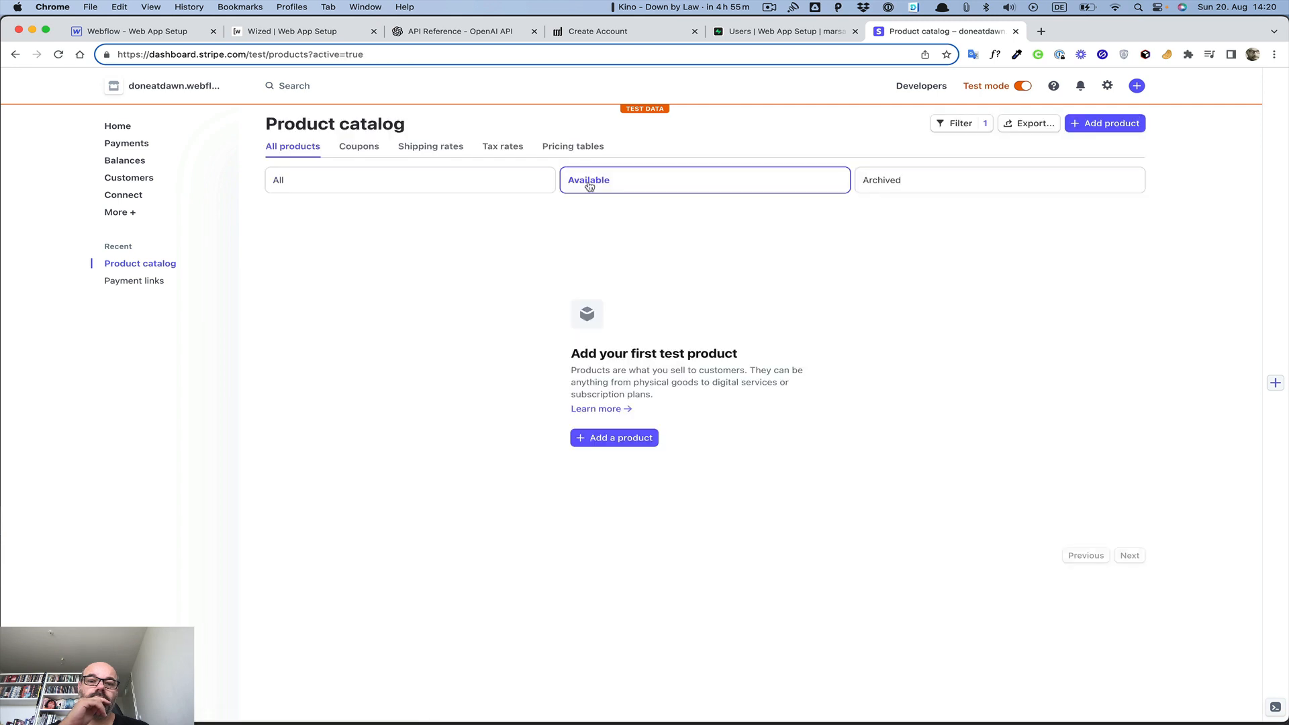
pyautogui.click(596, 445)
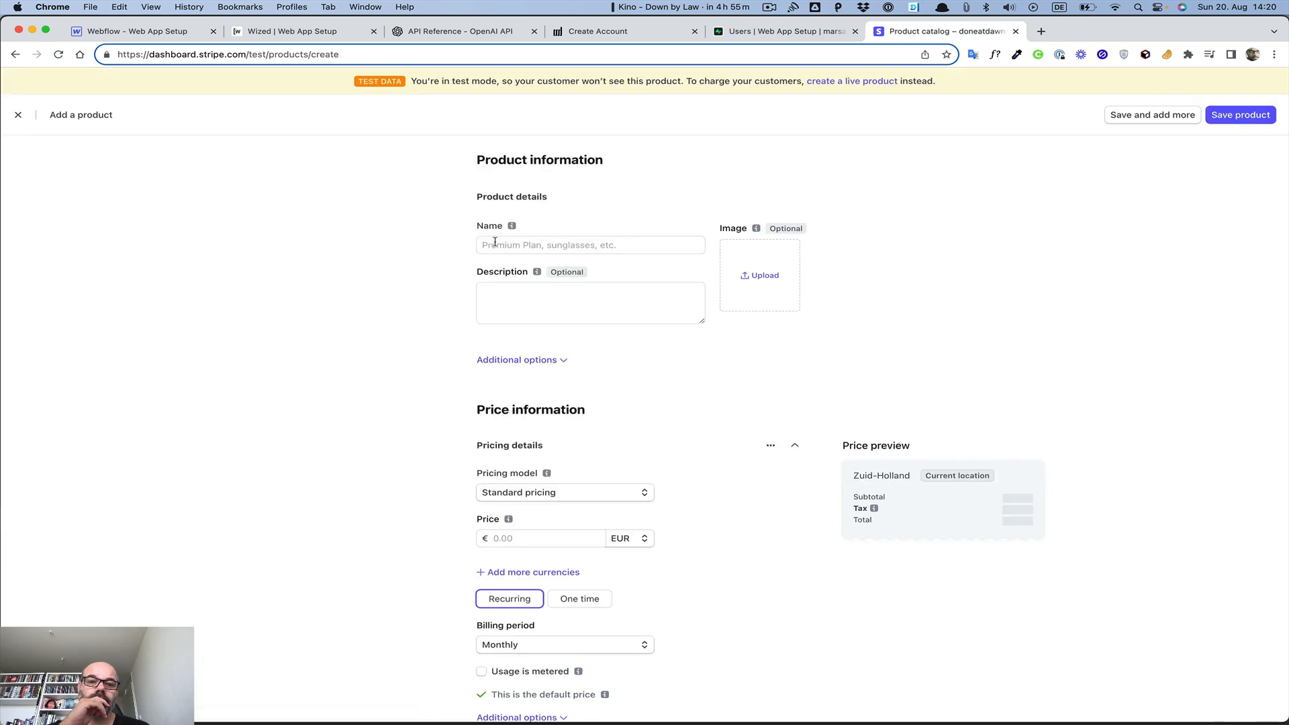
pyautogui.click(497, 244)
pyautogui.write('S')
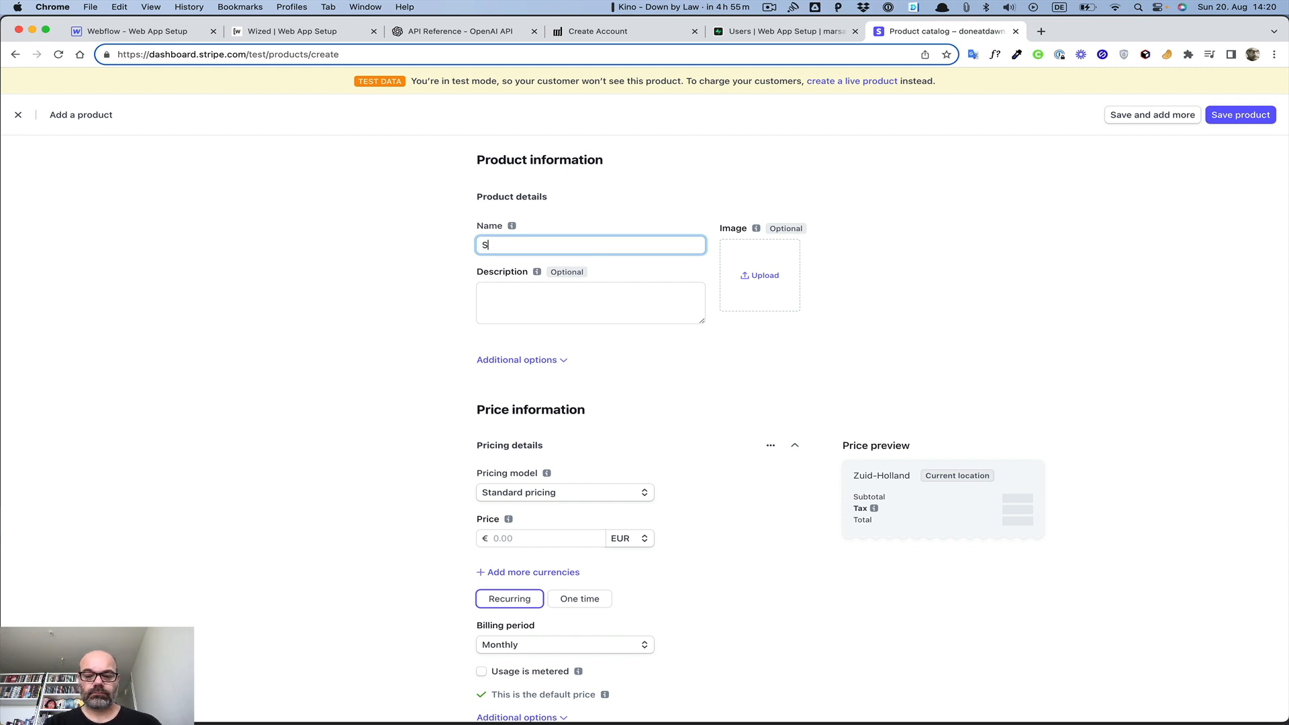
pyautogui.press('BackSpace')
pyautogui.write('Monthly Subsc')
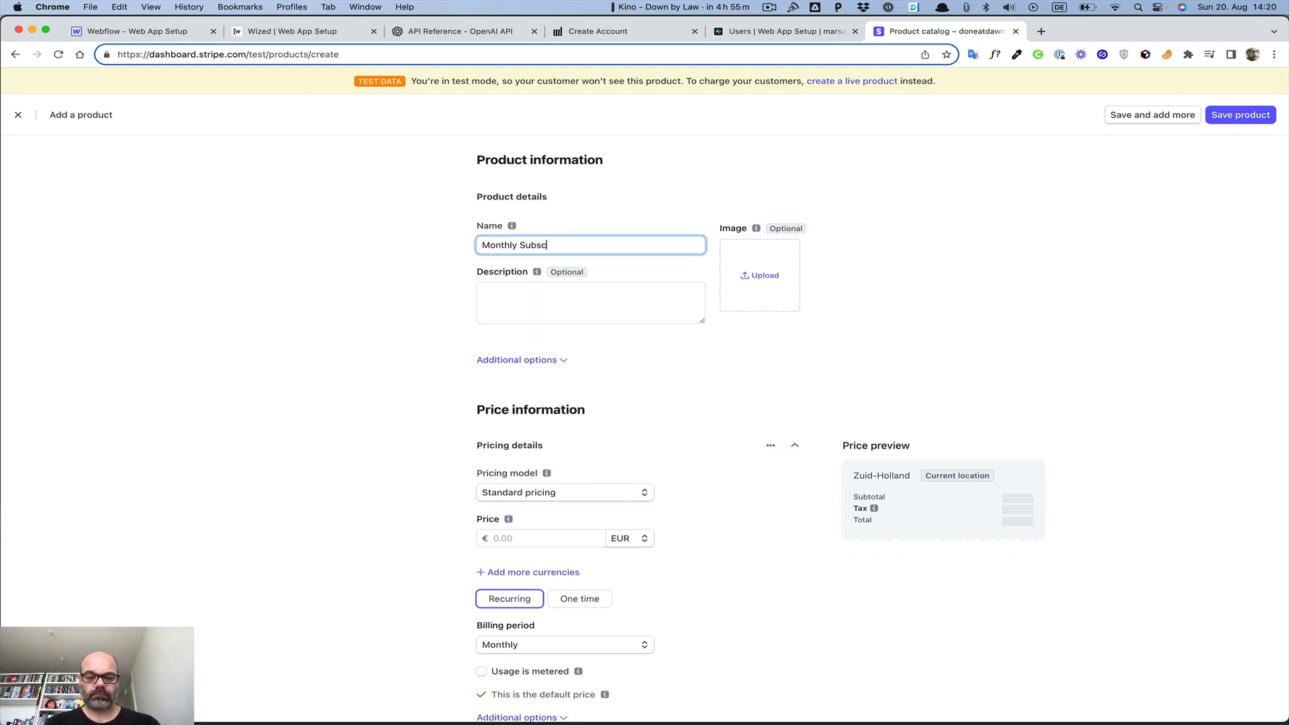
pyautogui.write('ription')
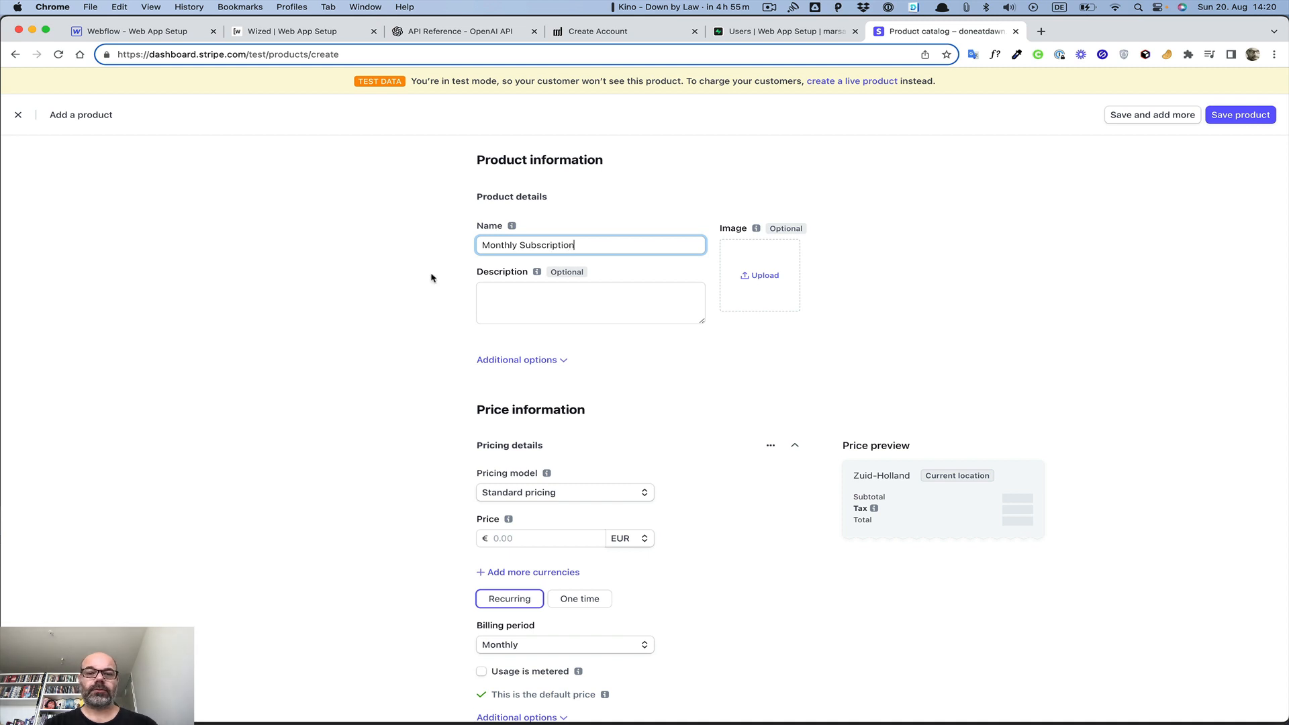
pyautogui.click(408, 297)
# Give the product Standard pricing at €5.00 EUR, billed recurring monthly
pyautogui.click(537, 493)
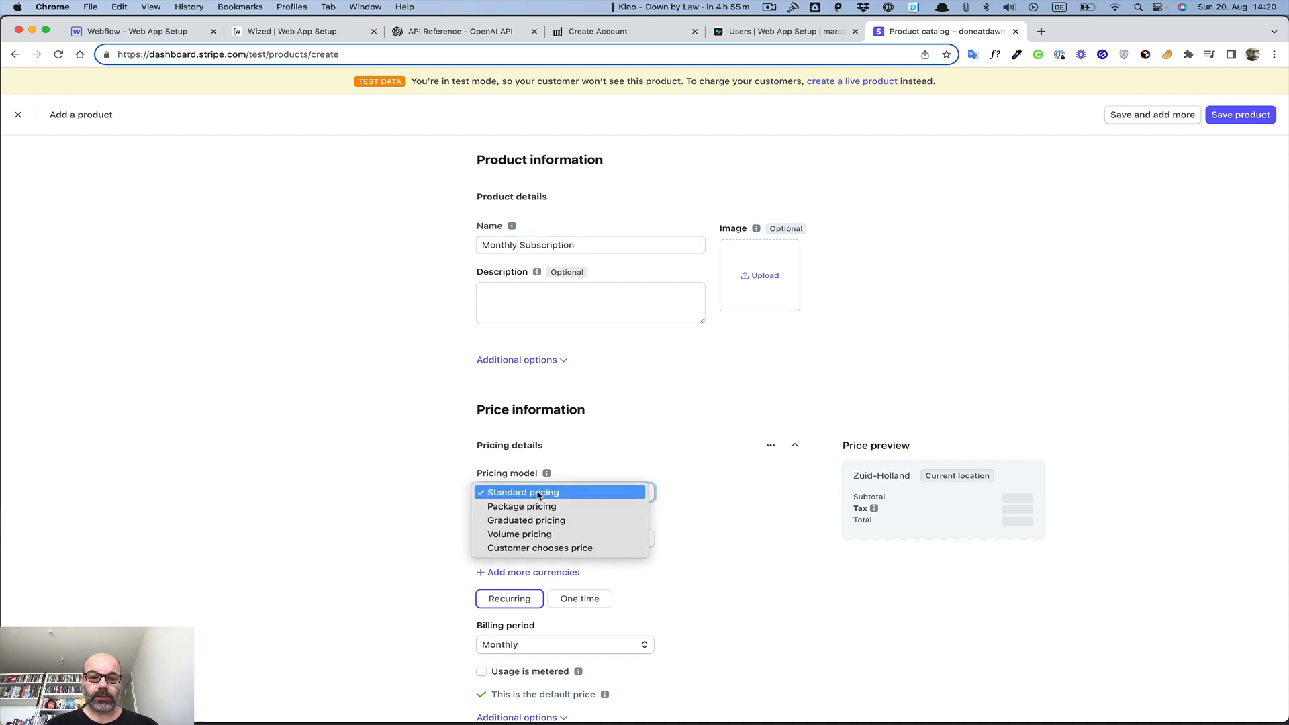
pyautogui.click(489, 493)
pyautogui.scroll(-3, 470, 437)
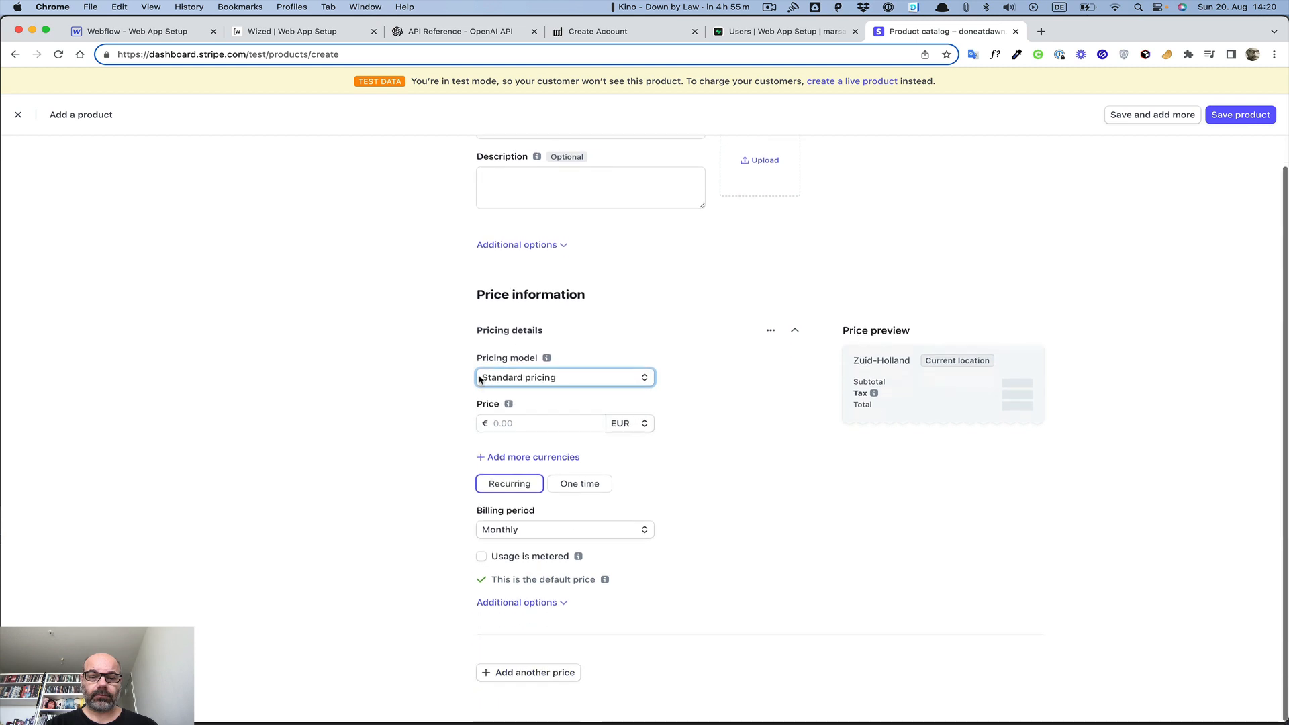
pyautogui.click(546, 424)
pyautogui.write('5')
pyautogui.press('Tab')
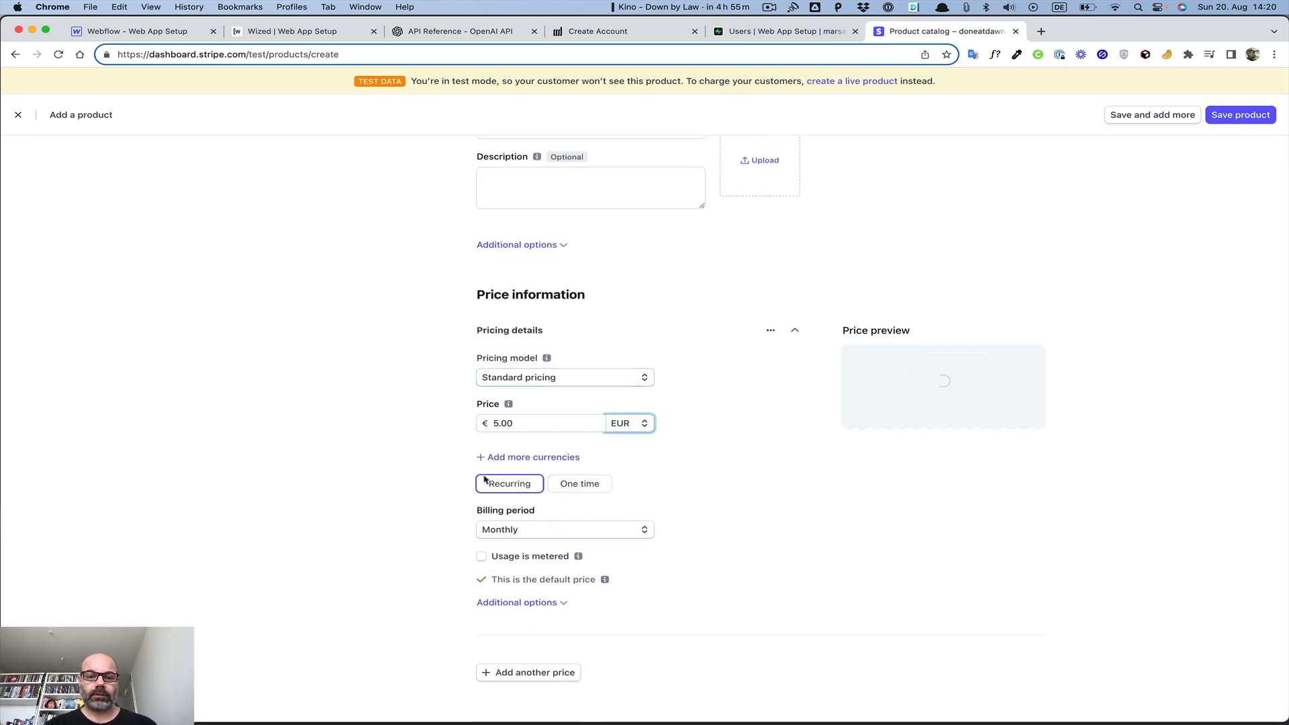
pyautogui.click(521, 531)
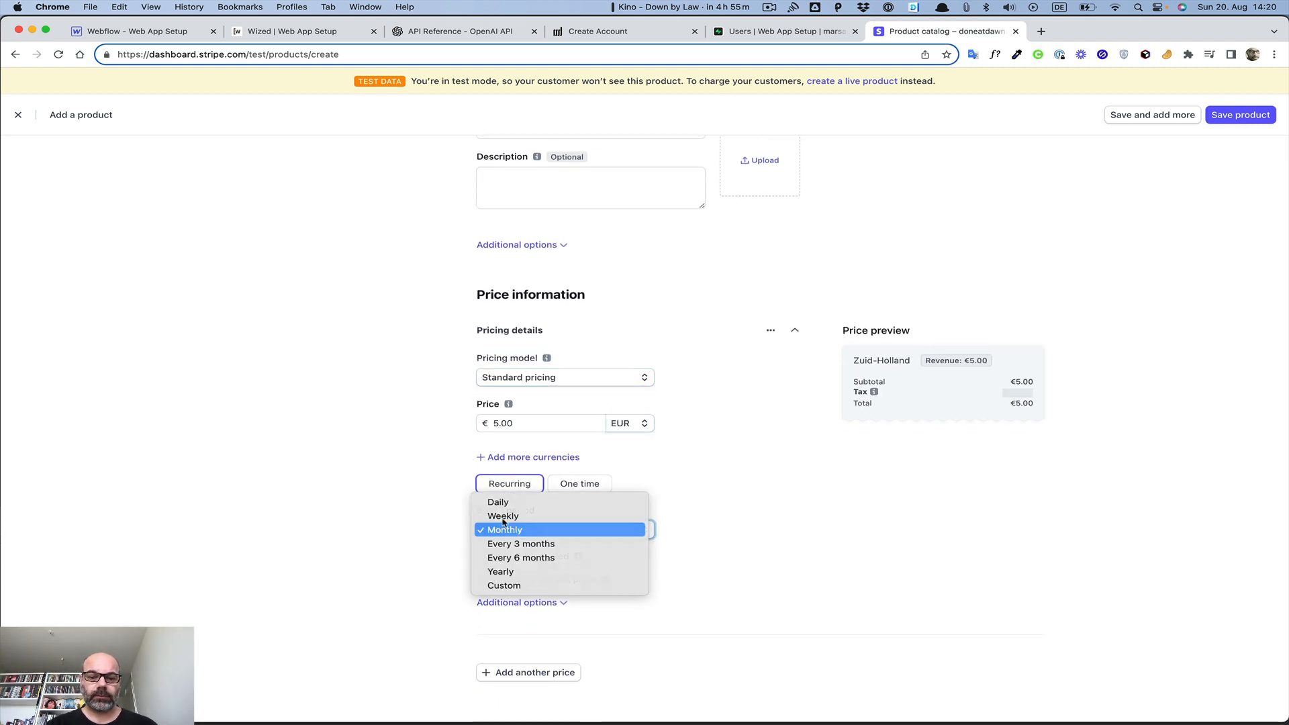
pyautogui.click(504, 527)
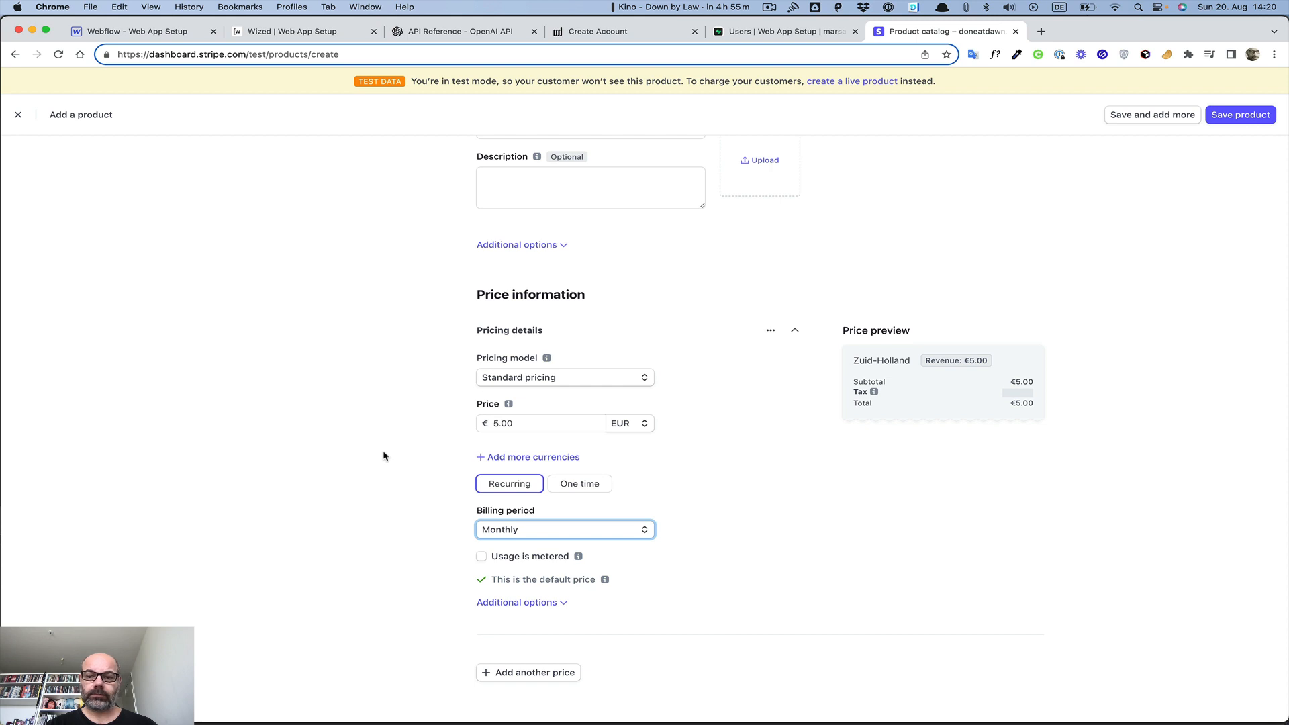
pyautogui.scroll(3, 407, 467)
pyautogui.scroll(-3, 406, 467)
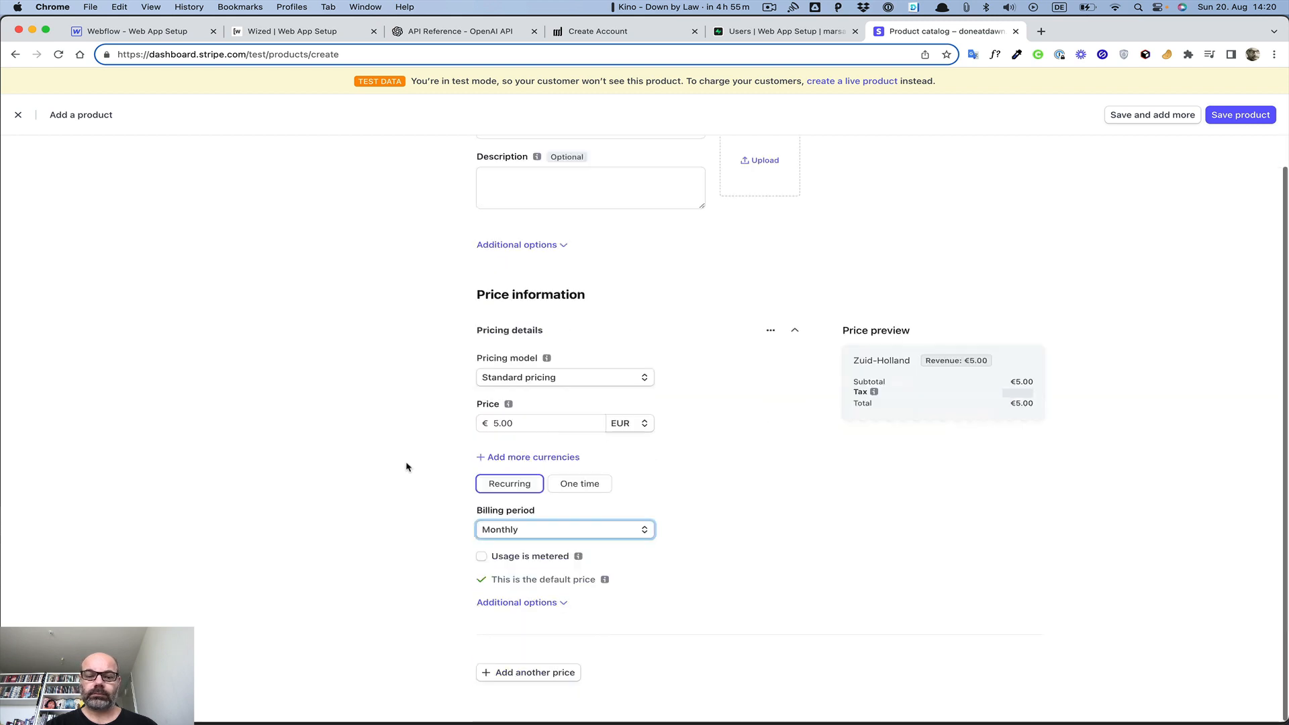
# Save the test Monthly Subscription product, copy its new price ID, and return to Wized
pyautogui.click(1233, 118)
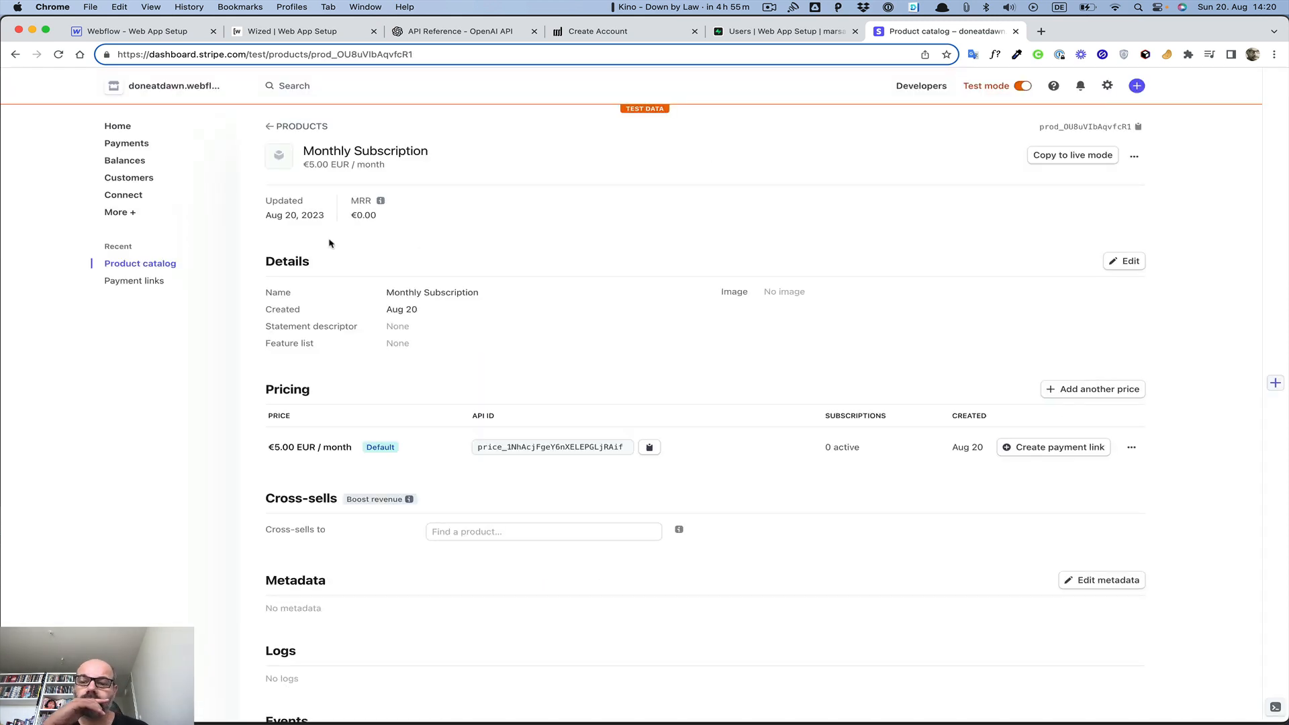
pyautogui.click(650, 448)
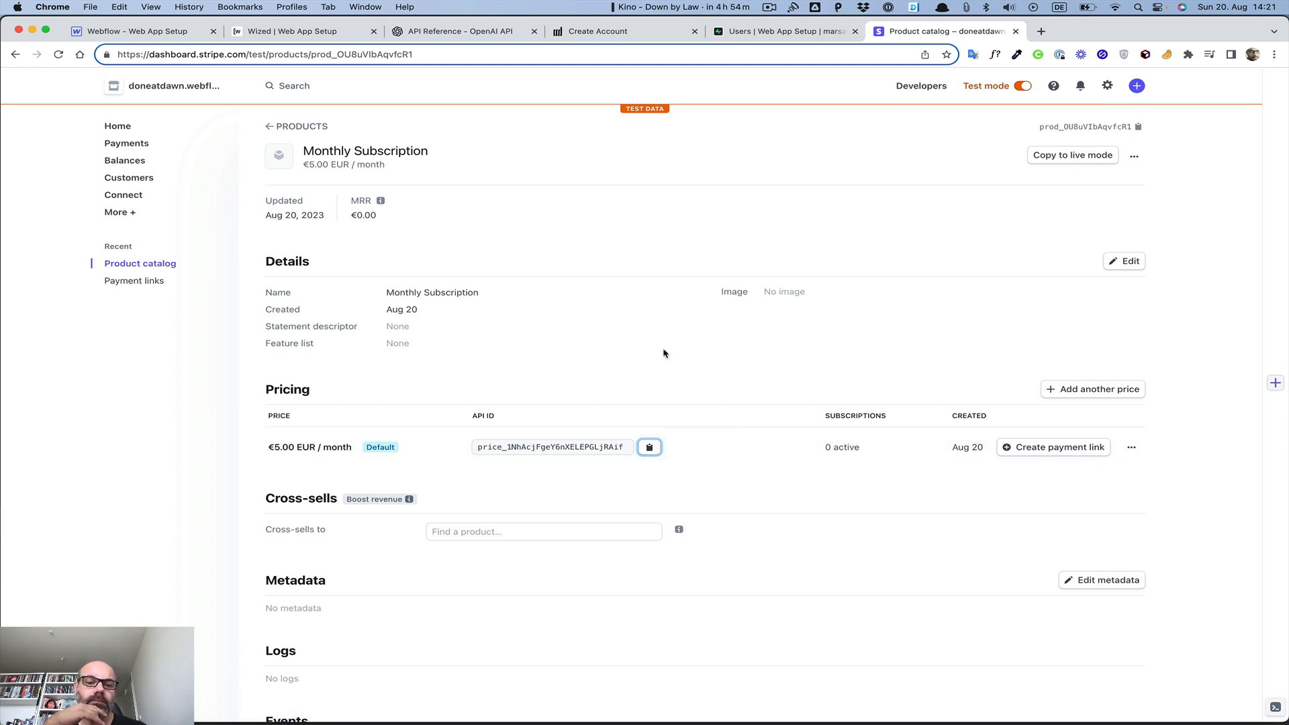
pyautogui.click(331, 34)
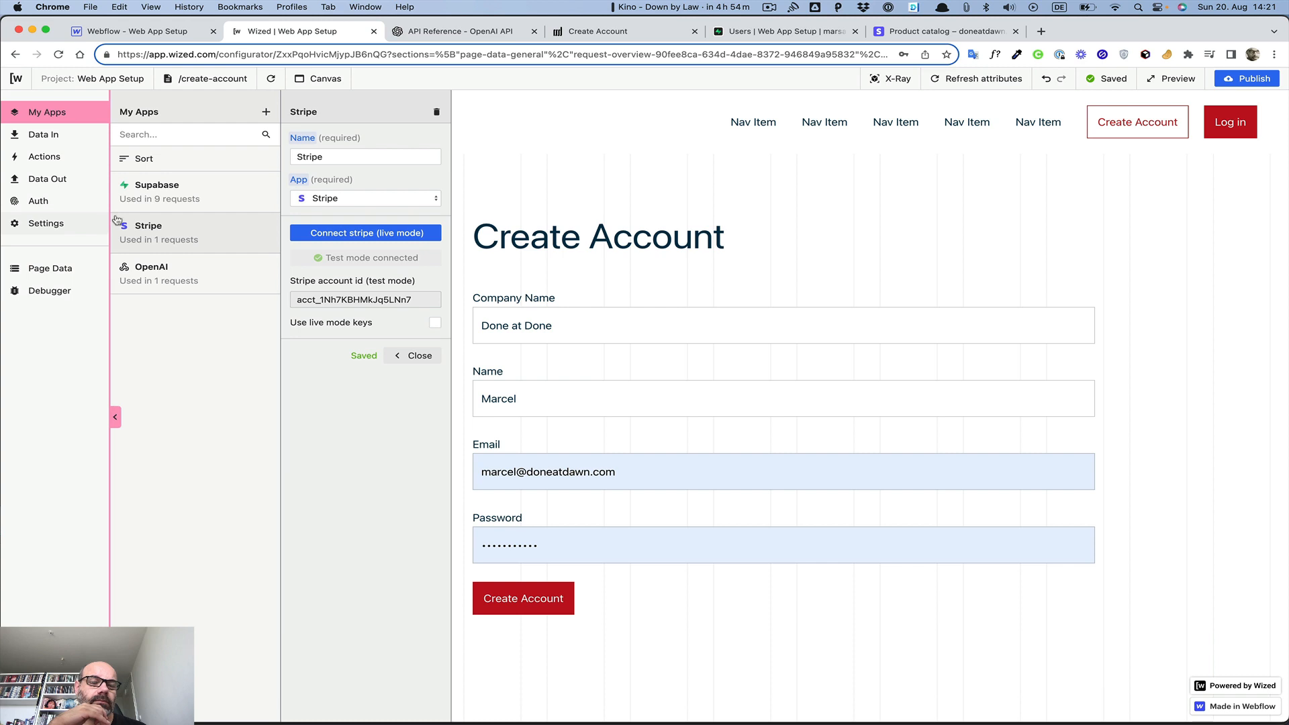
pyautogui.click(437, 112)
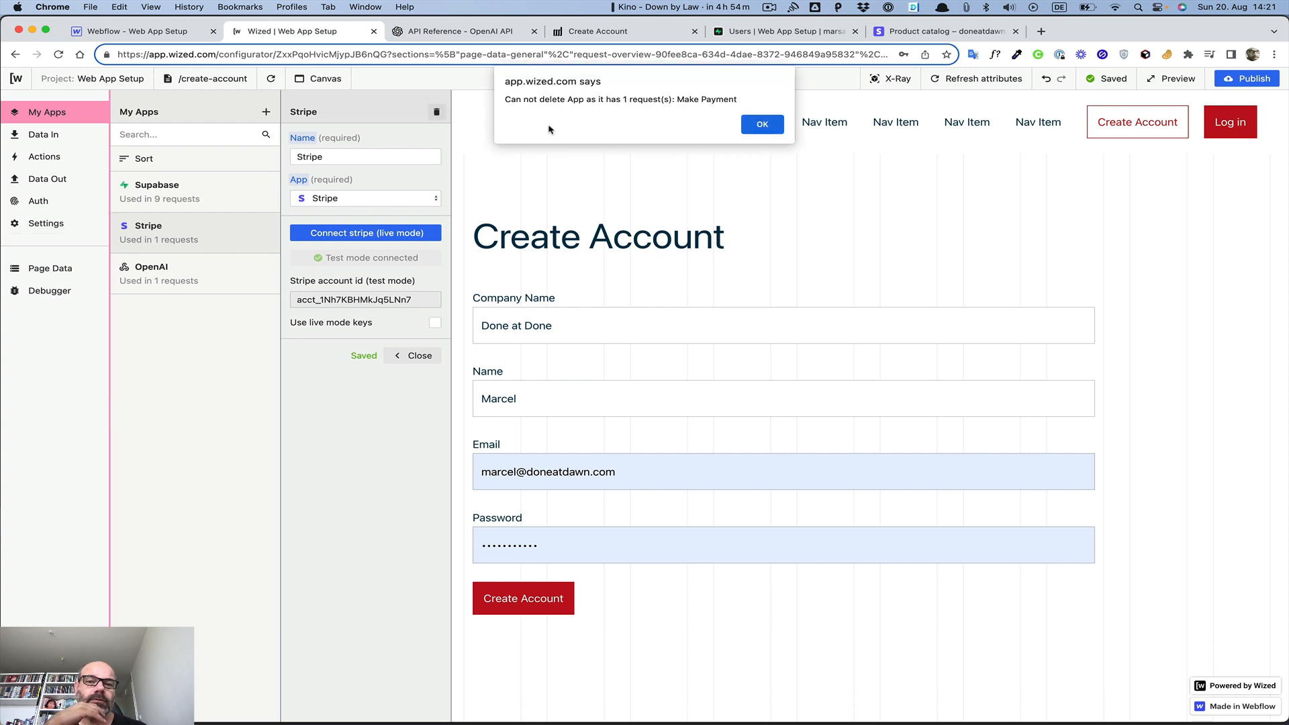
pyautogui.click(771, 123)
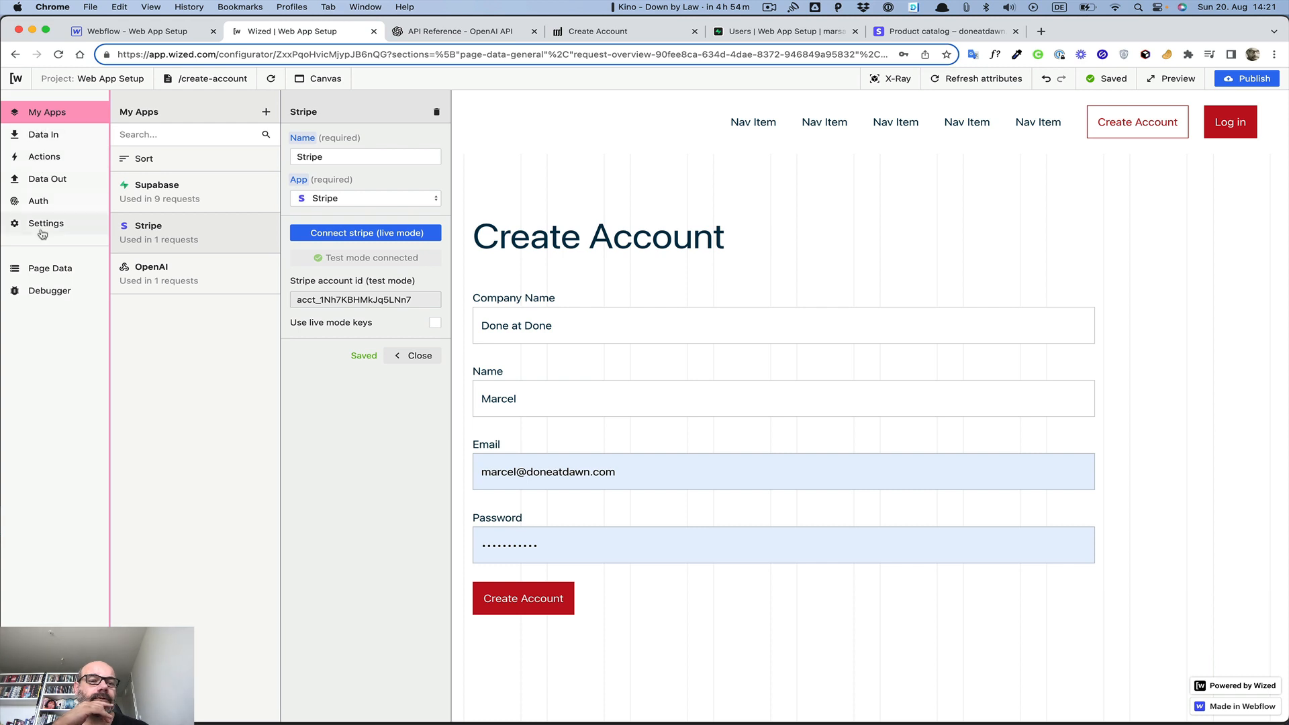
pyautogui.click(41, 178)
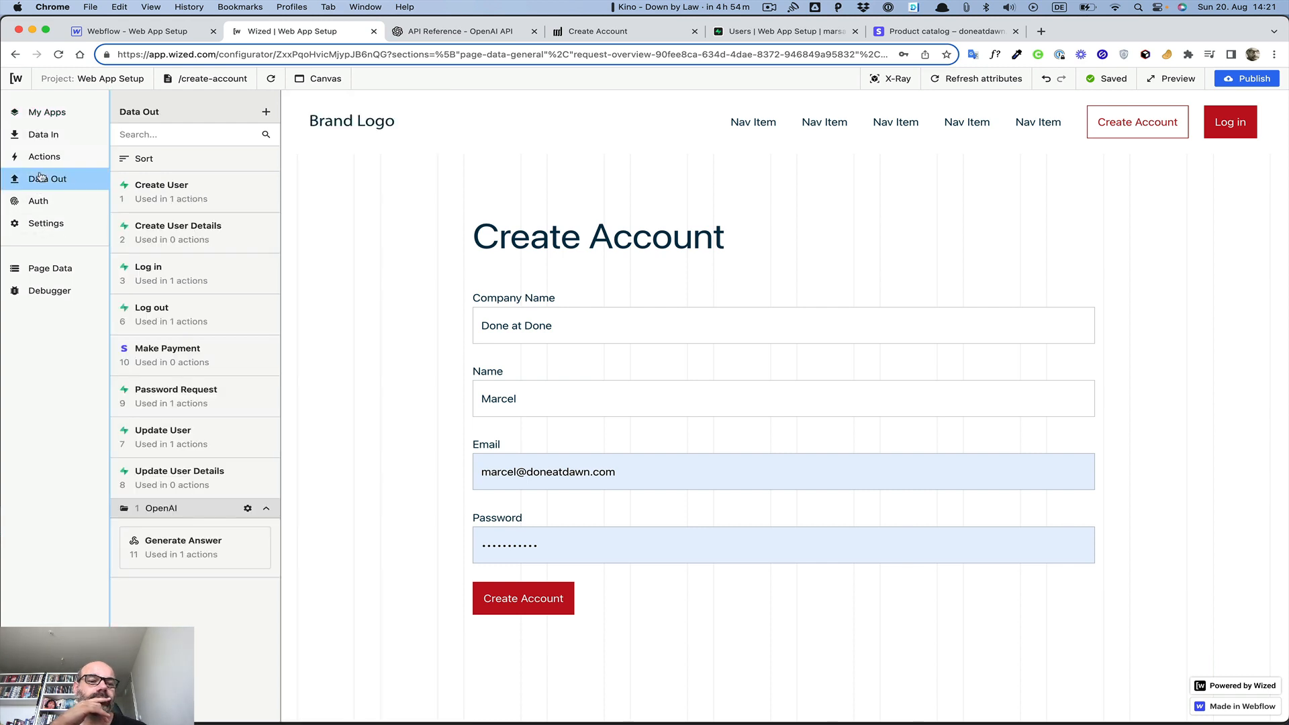
pyautogui.click(156, 353)
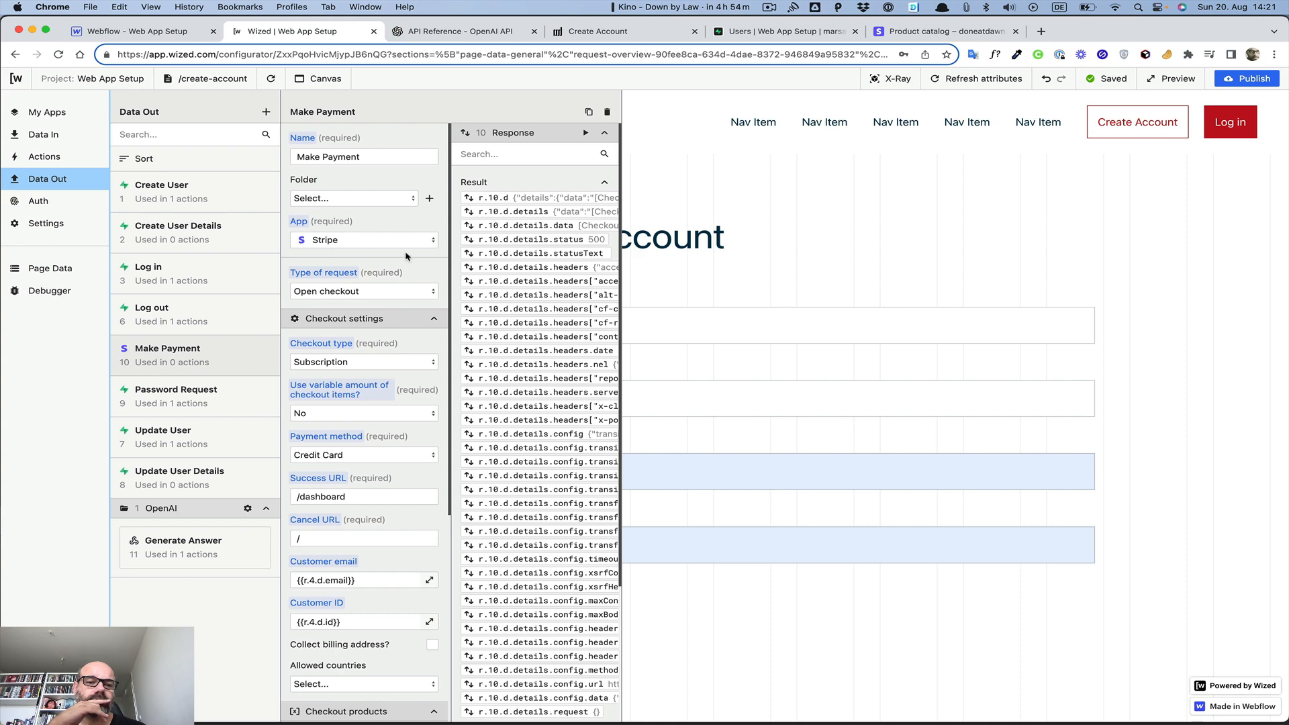
pyautogui.scroll(-5, 536, 242)
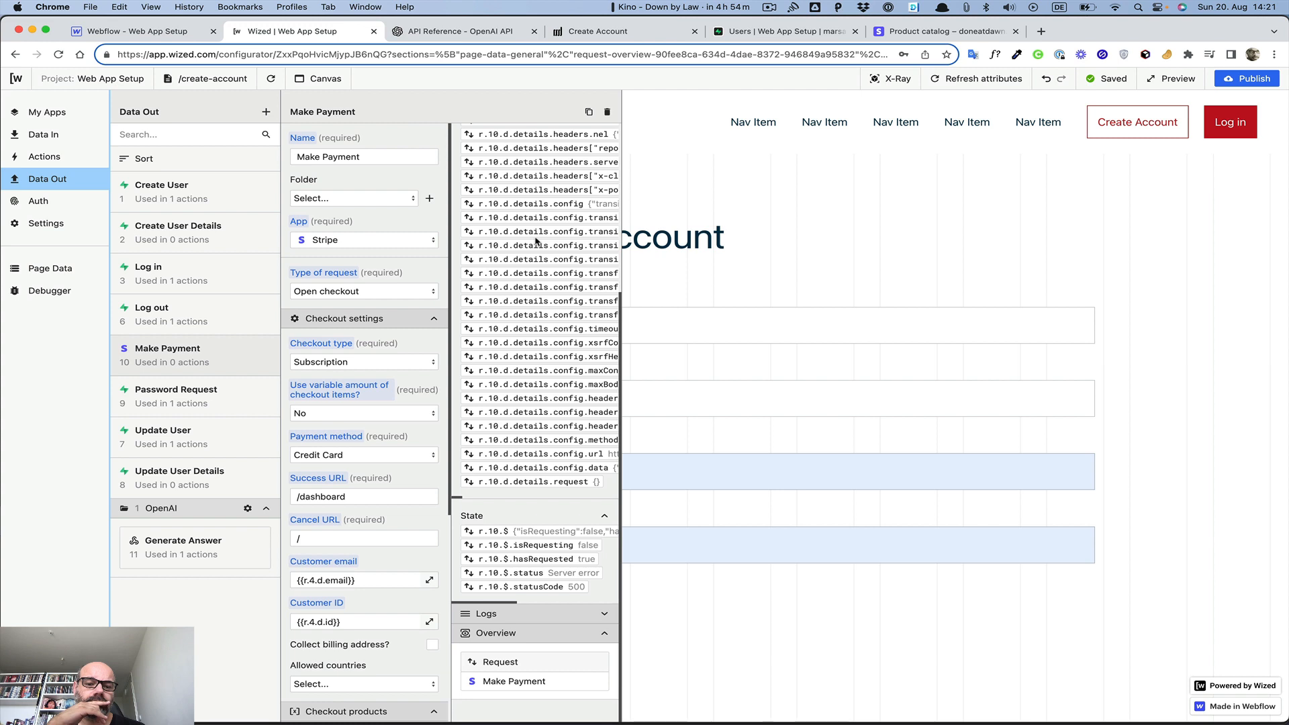
pyautogui.scroll(-10, 396, 376)
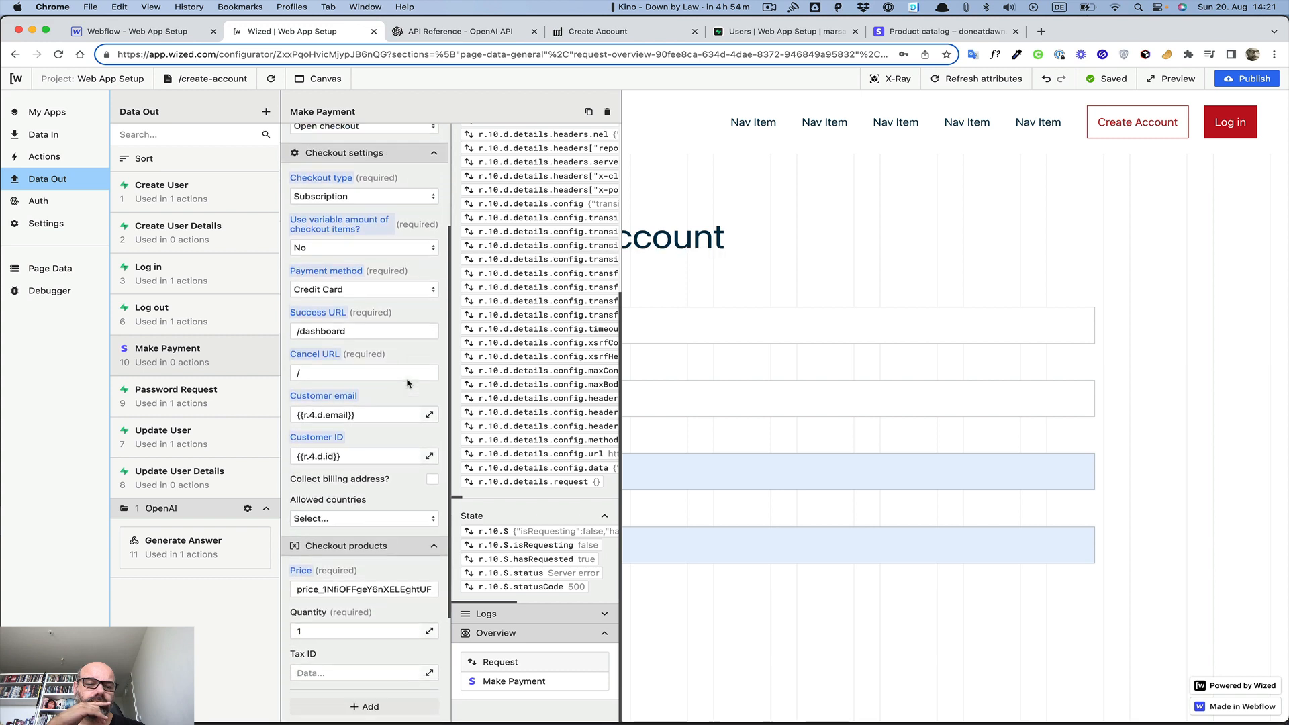
pyautogui.click(376, 388)
pyautogui.press('super+a')
pyautogui.press('super+v')
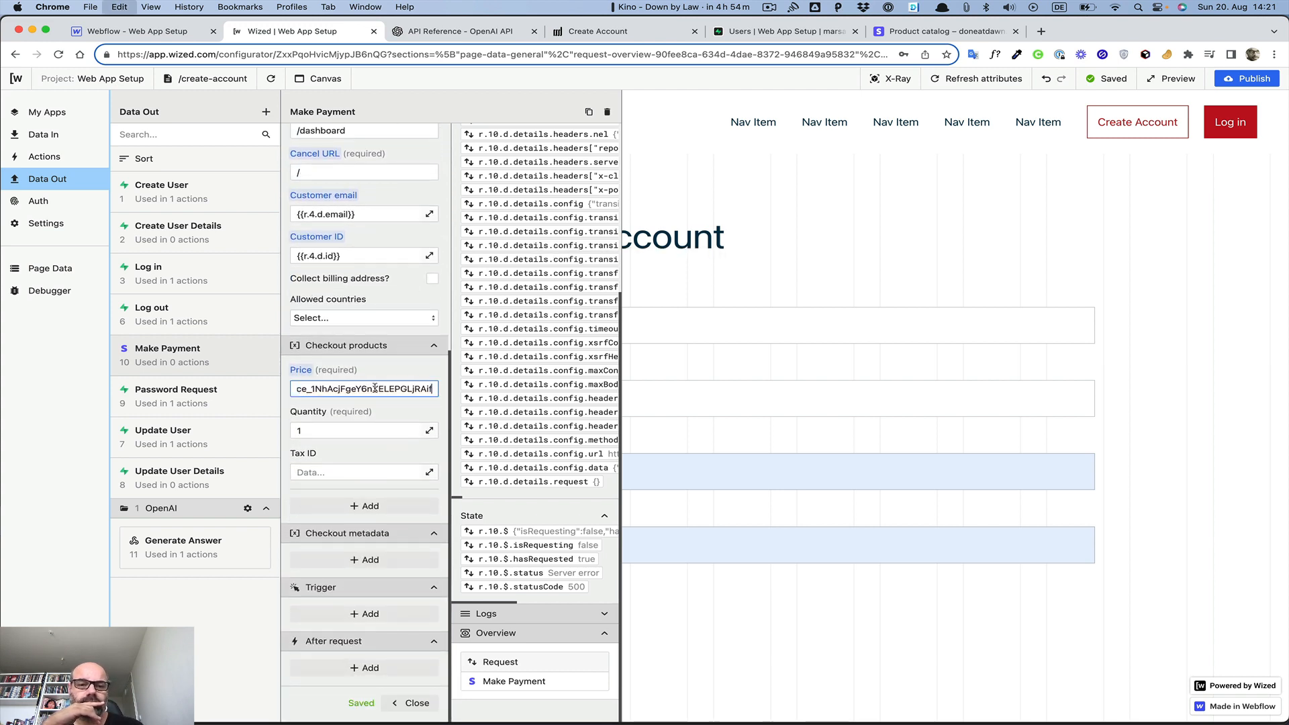
pyautogui.click(400, 373)
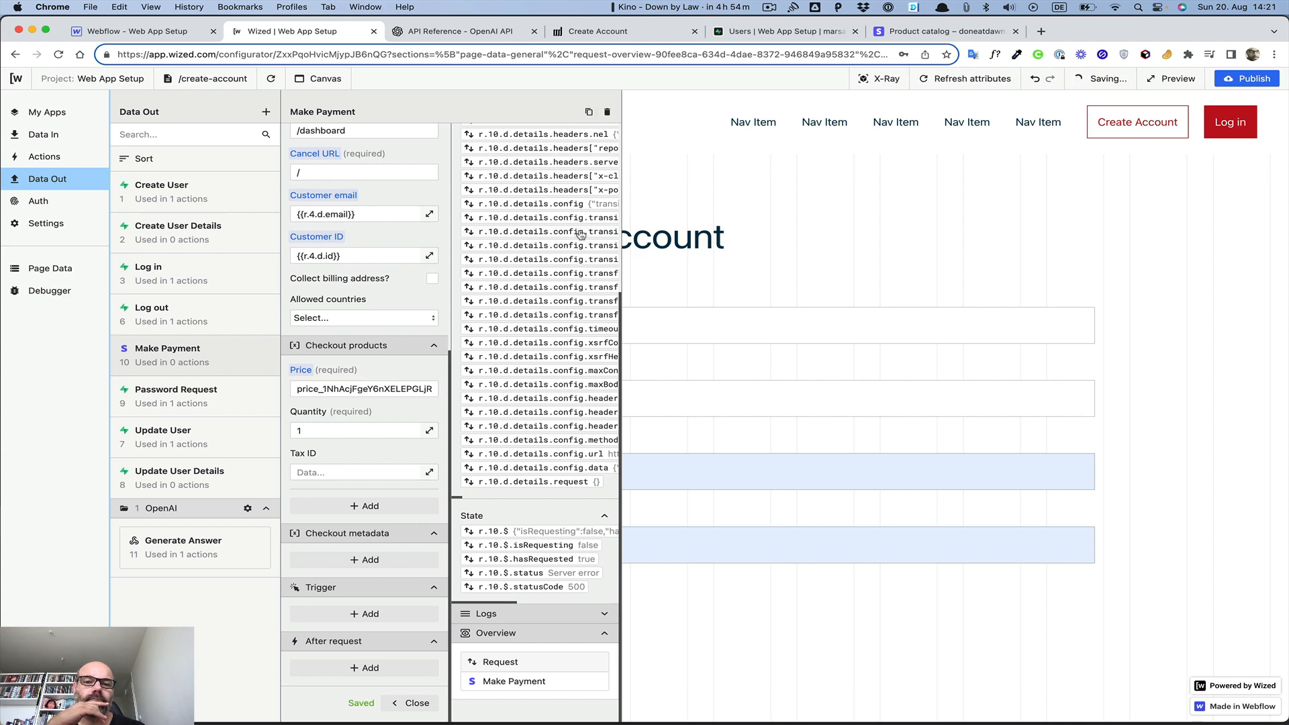
pyautogui.scroll(5, 581, 235)
pyautogui.click(586, 132)
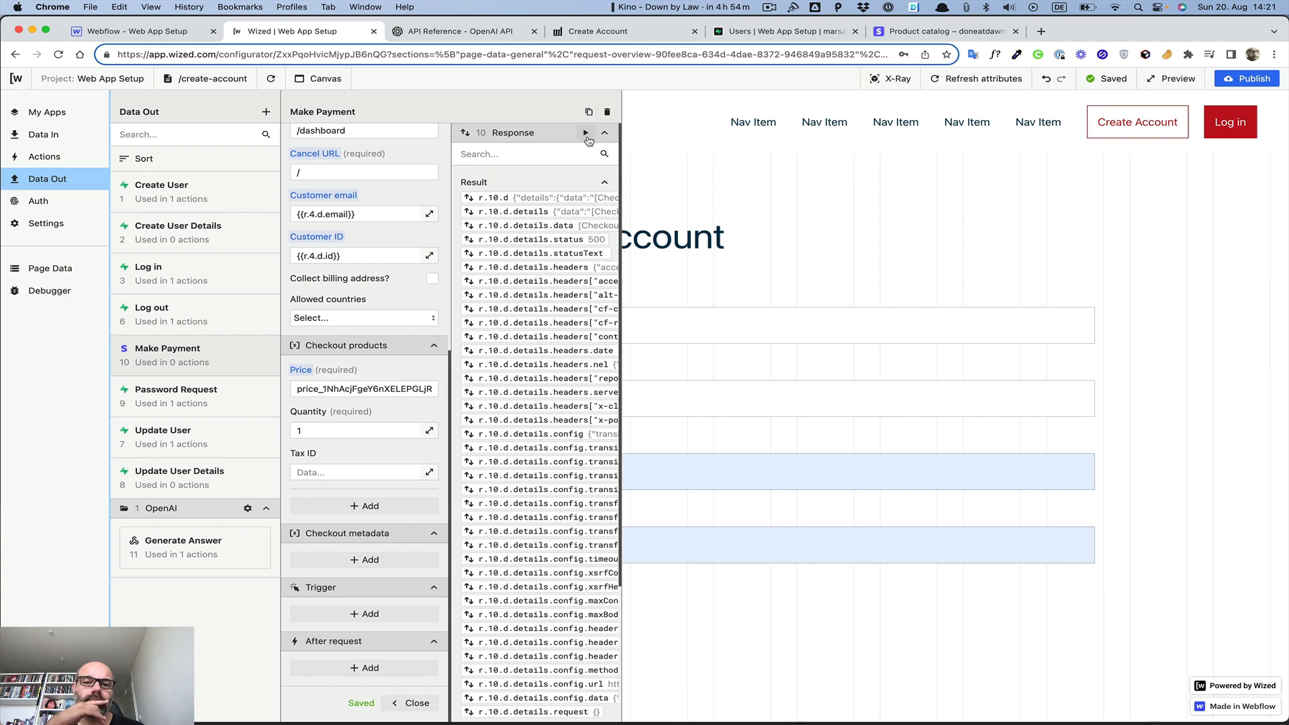
pyautogui.hscroll(5, 549, 226)
pyautogui.hscroll(5, 549, 226)
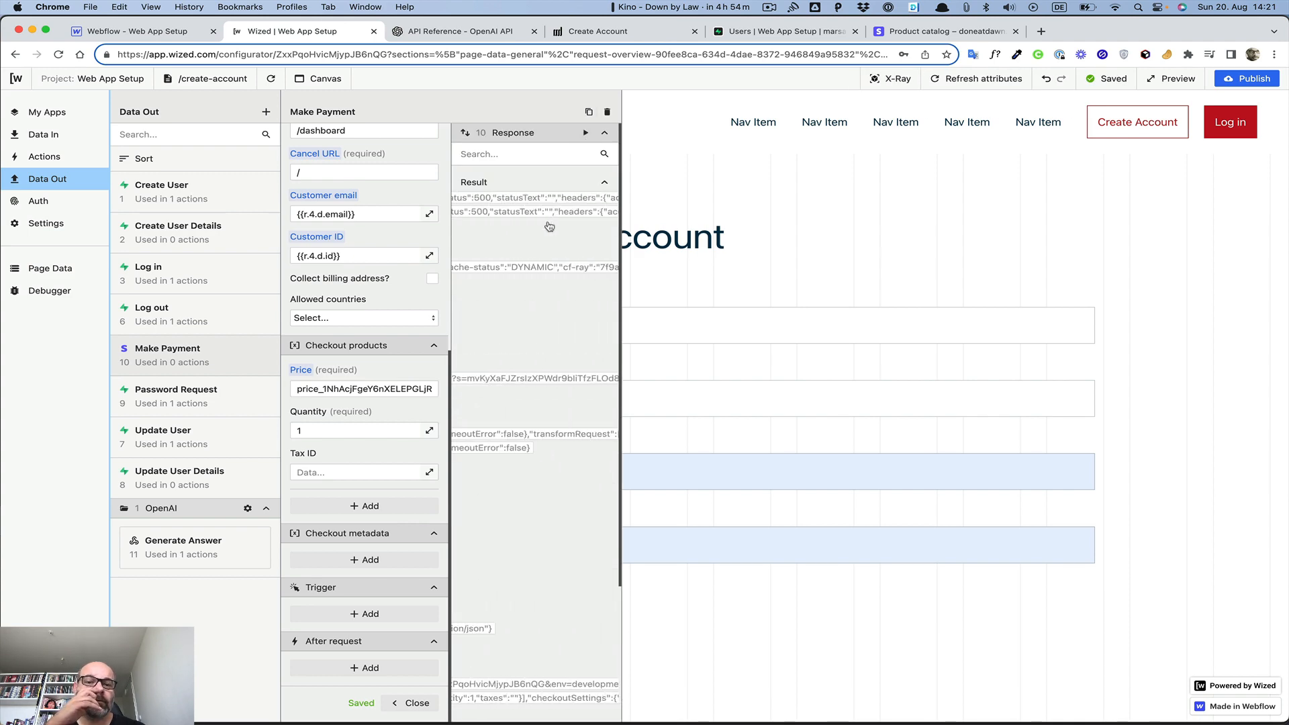
pyautogui.hscroll(5, 550, 226)
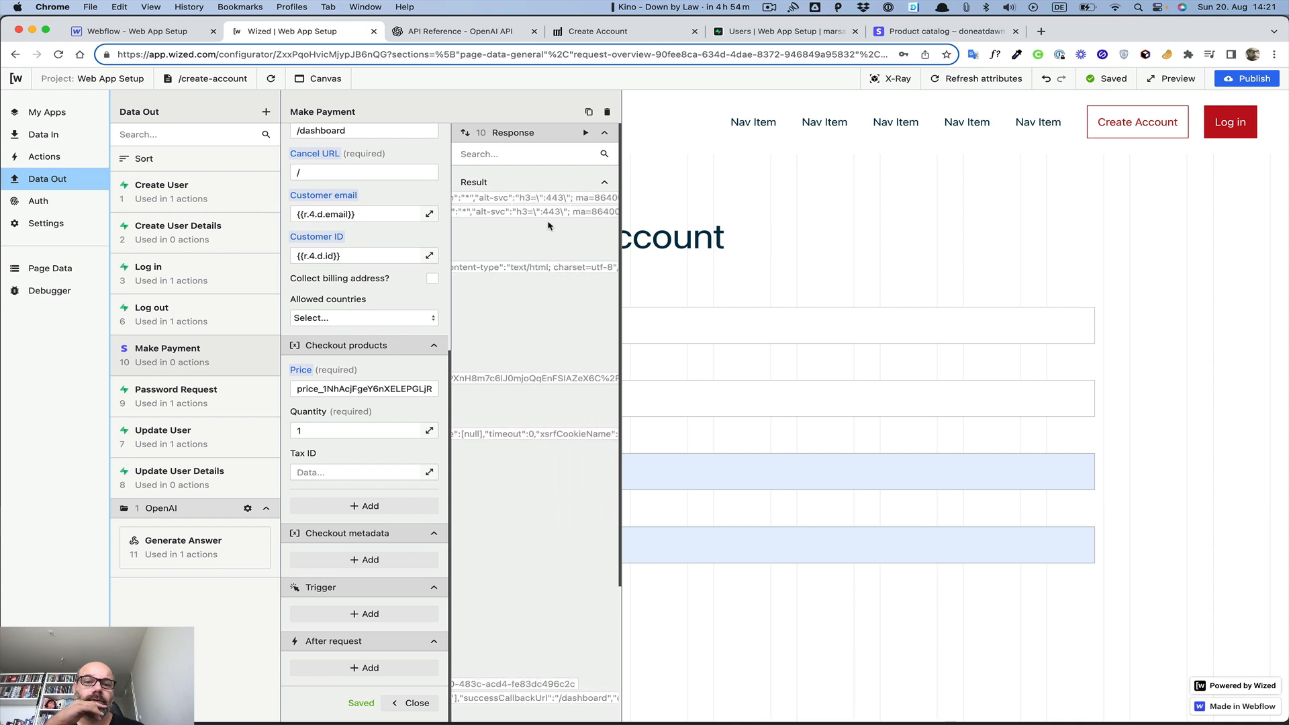
pyautogui.hscroll(-10, 549, 226)
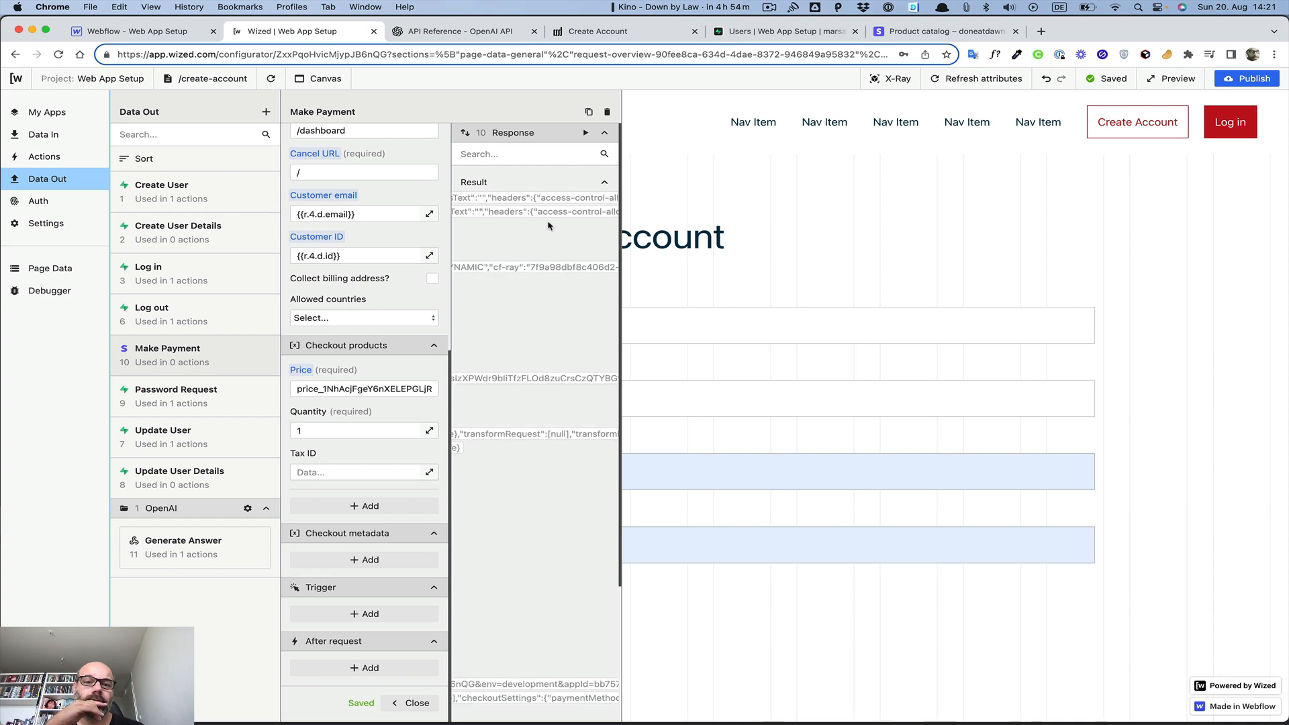
pyautogui.hscroll(10, 558, 235)
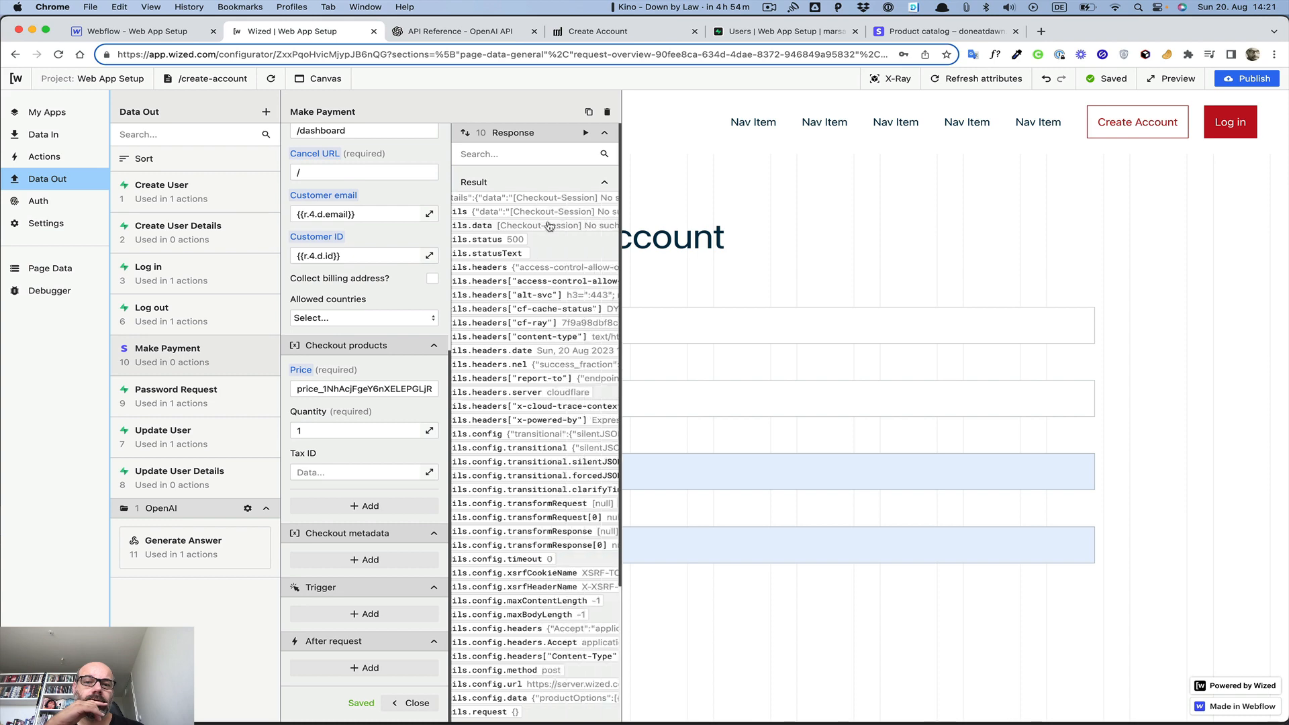
pyautogui.hscroll(-10, 565, 246)
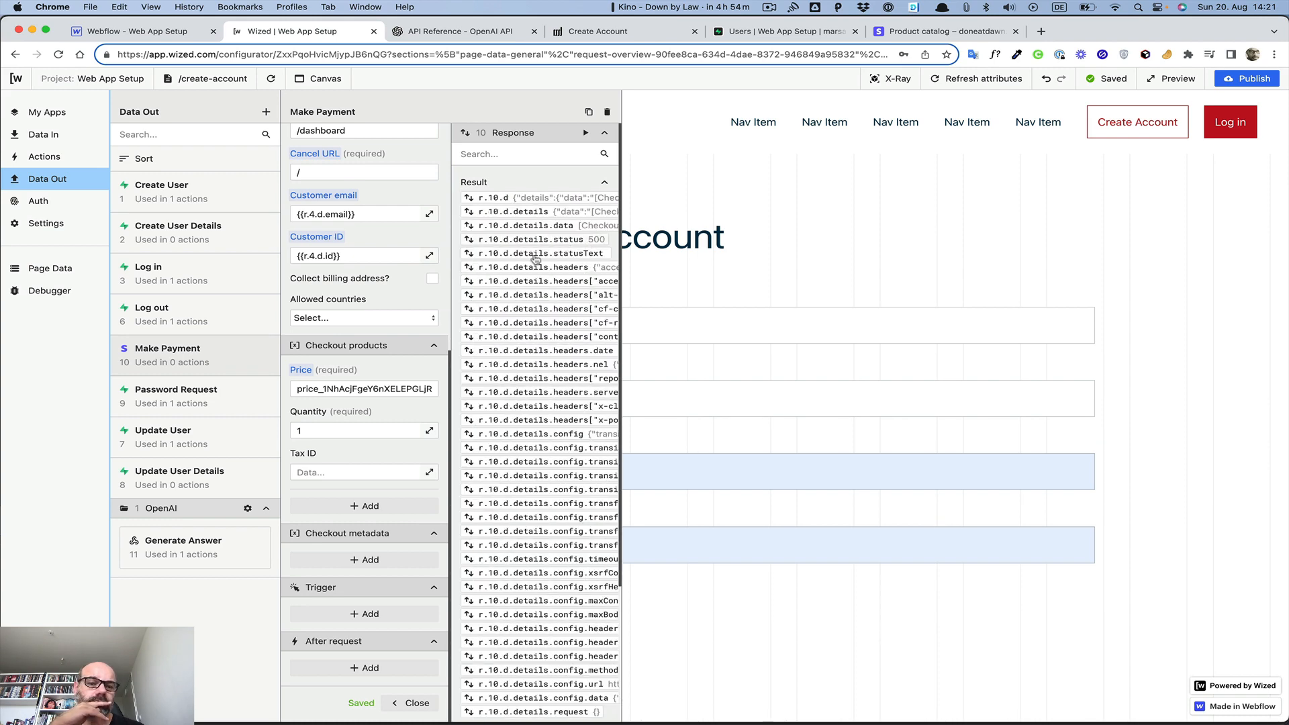
pyautogui.scroll(-1, 352, 473)
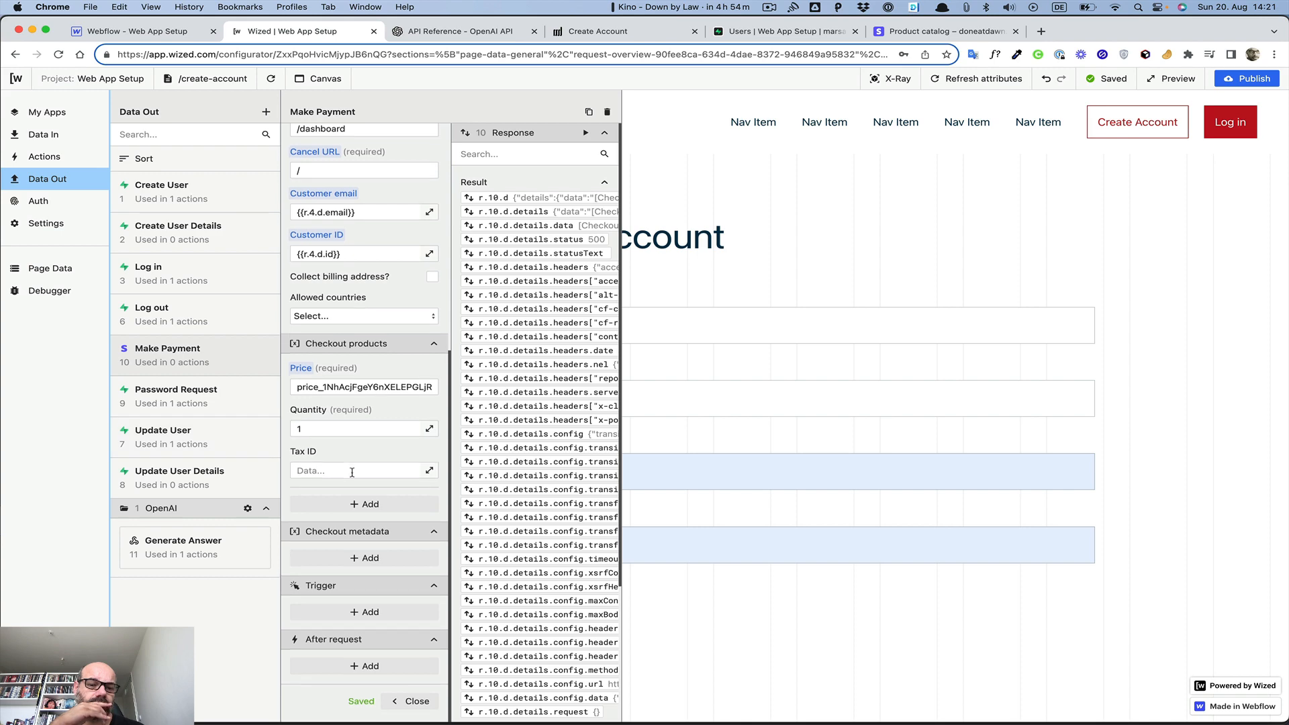
pyautogui.scroll(6, 352, 476)
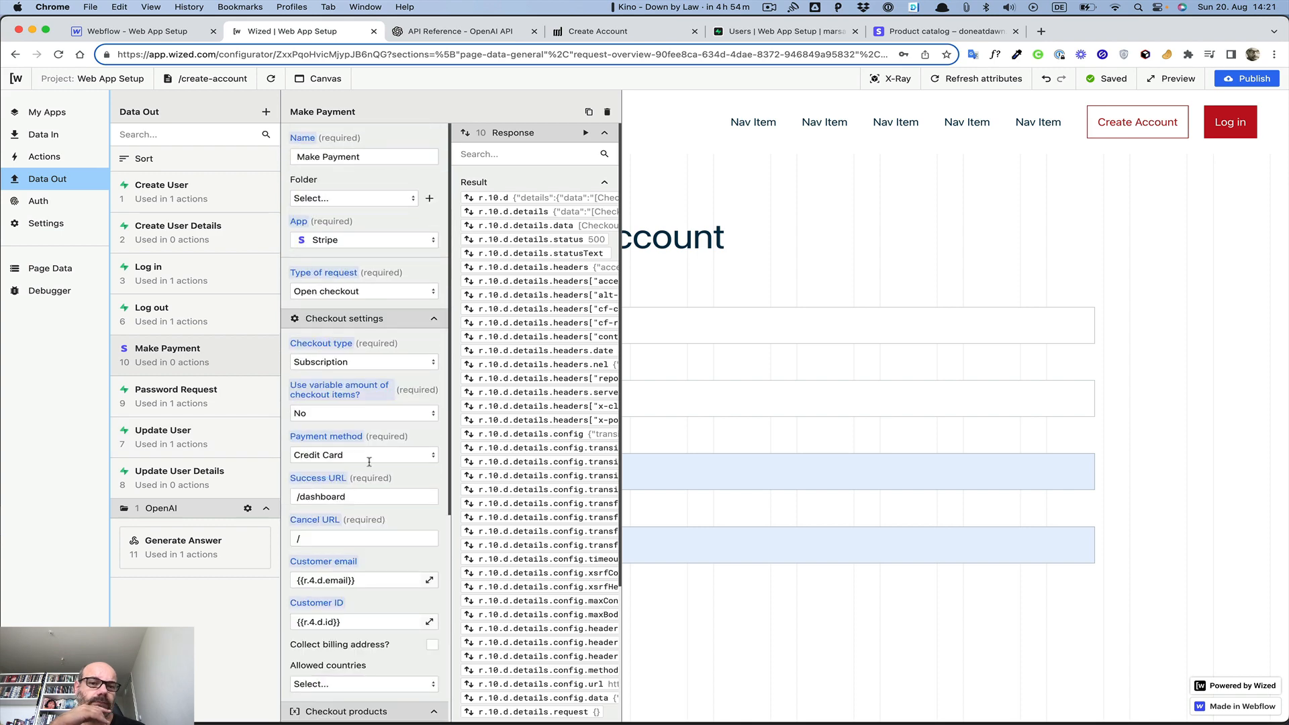
# Try deleting Make Payment, which is blocked because it is in use, then check which actions use Log out
pyautogui.click(608, 114)
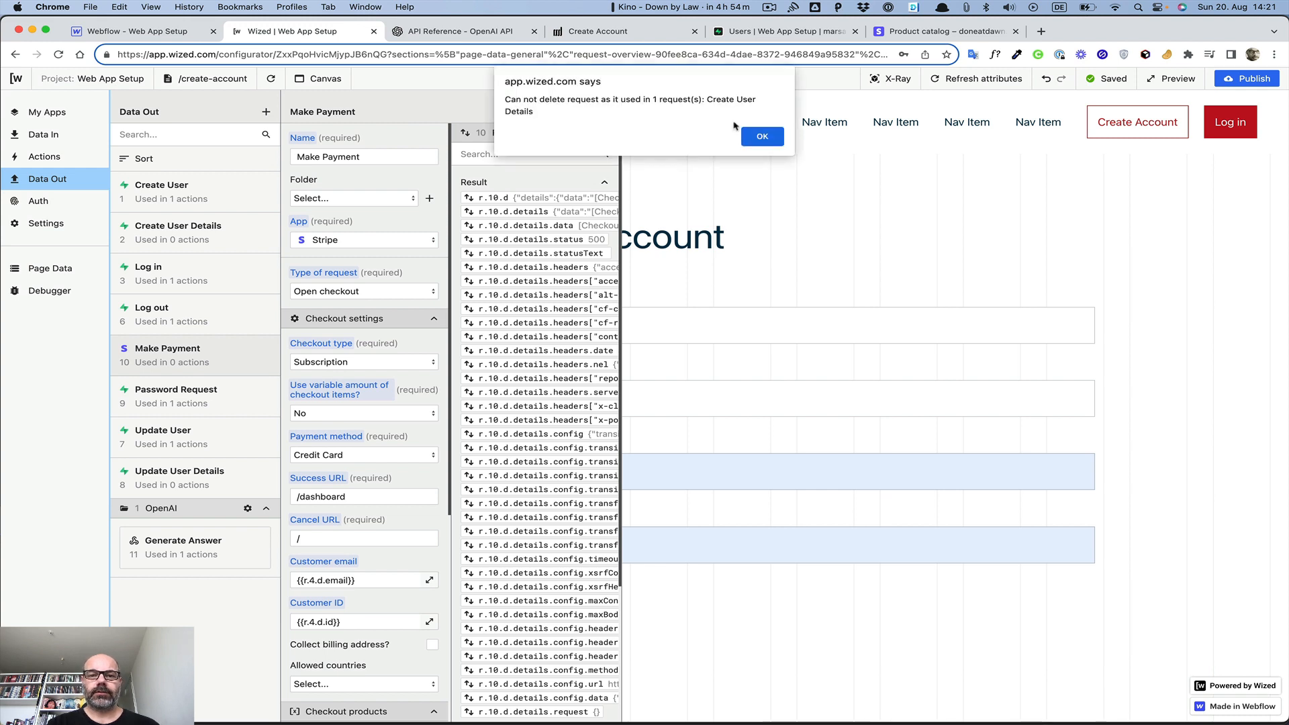
pyautogui.click(767, 135)
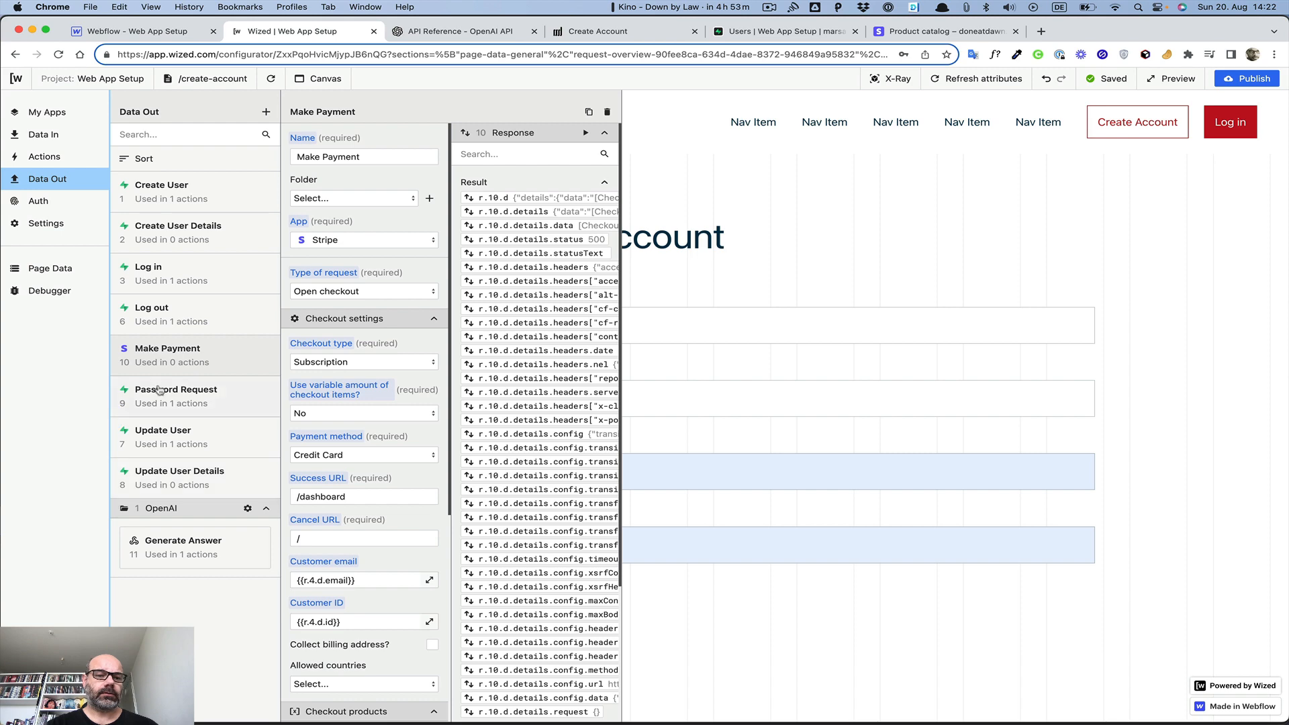
pyautogui.click(153, 322)
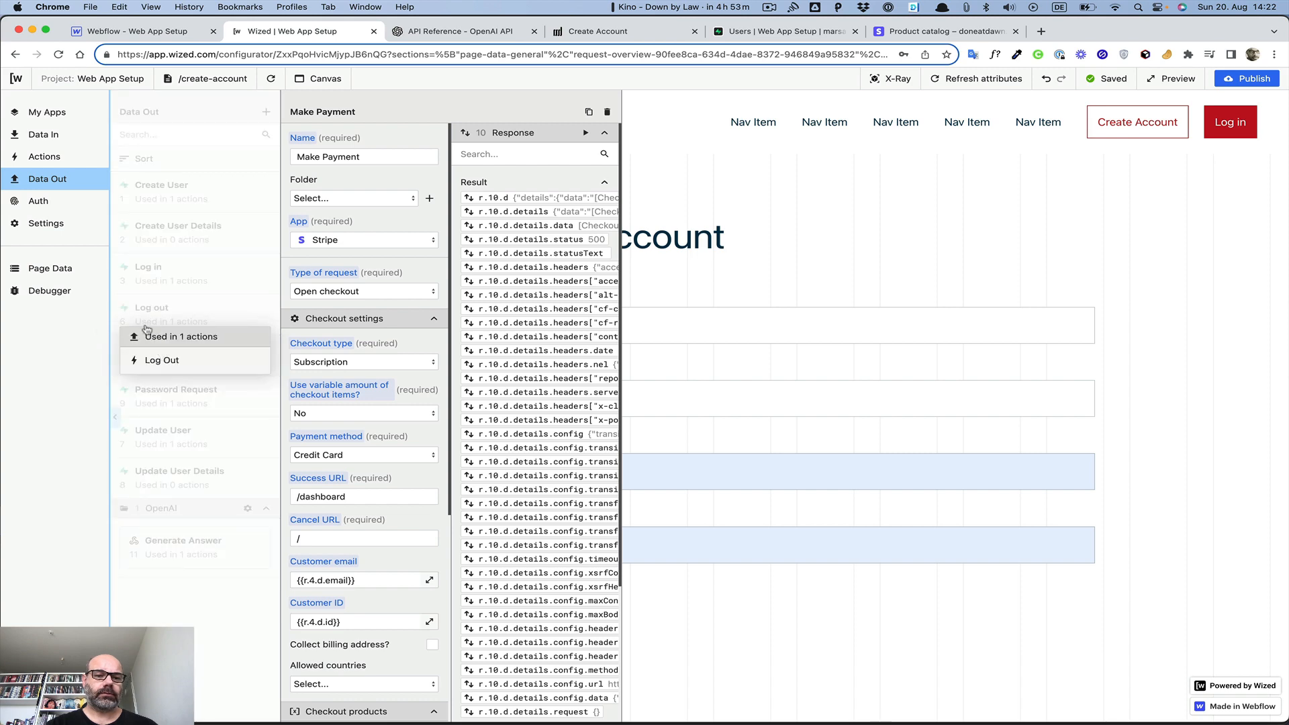
pyautogui.click(189, 310)
pyautogui.click(189, 309)
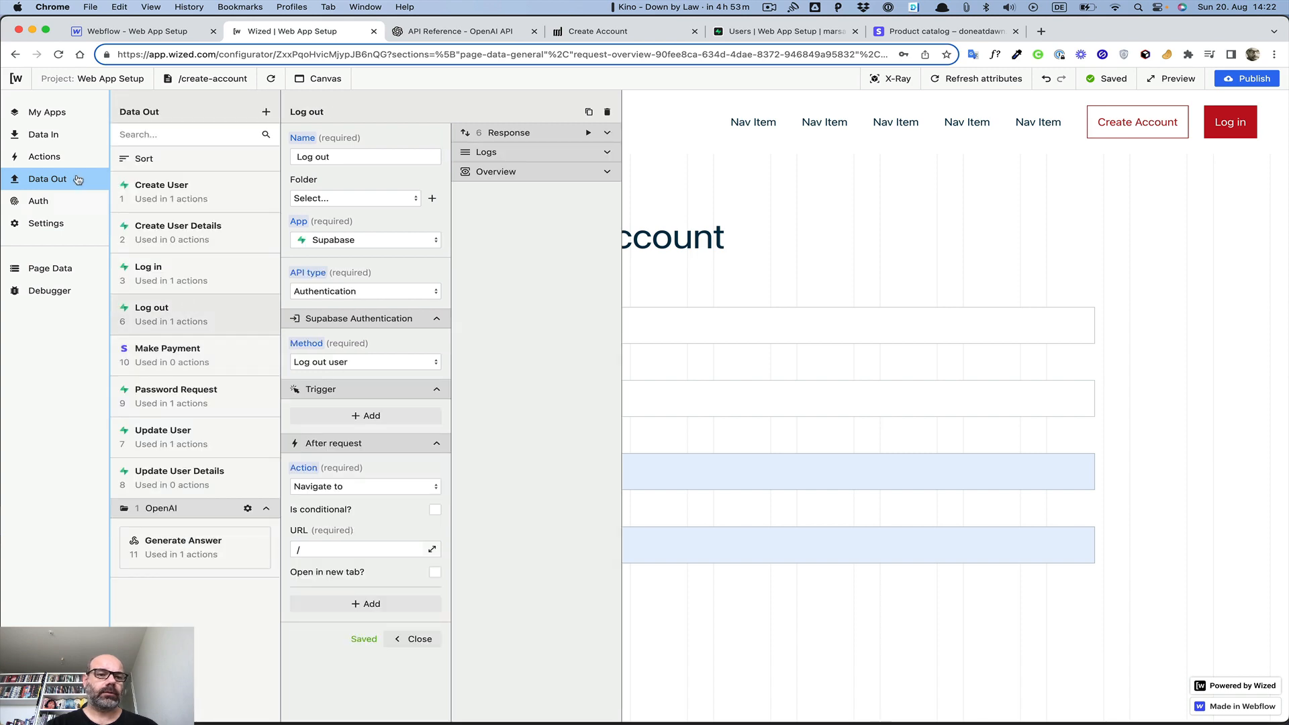
# Scroll through the project's Actions list
pyautogui.click(45, 158)
pyautogui.scroll(-5, 135, 346)
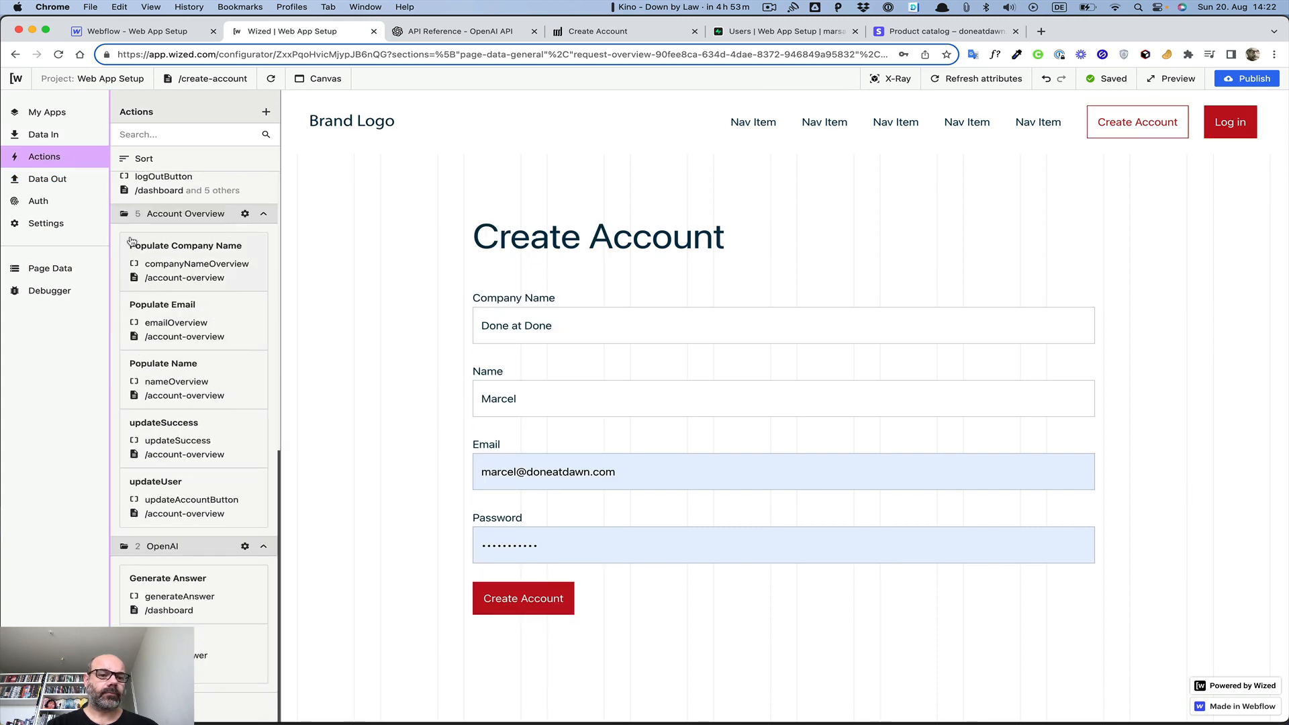
pyautogui.scroll(2, 187, 482)
pyautogui.scroll(4, 186, 482)
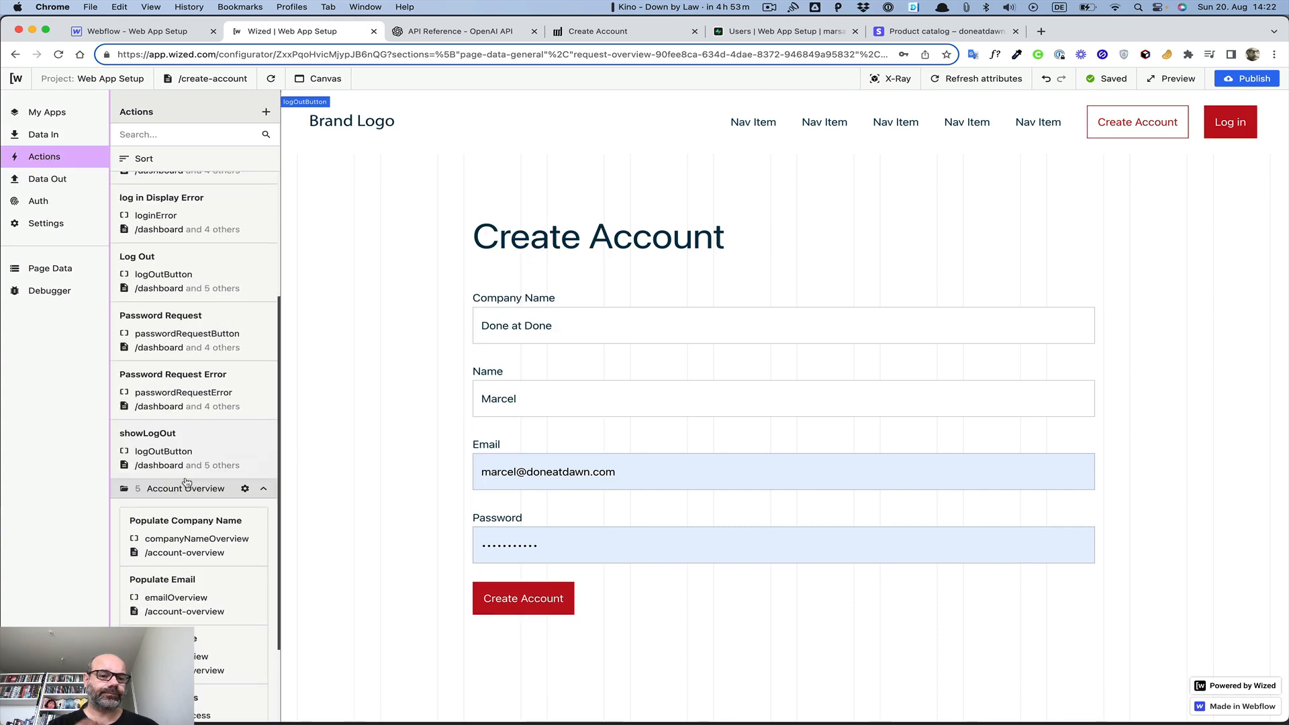
pyautogui.scroll(5, 187, 482)
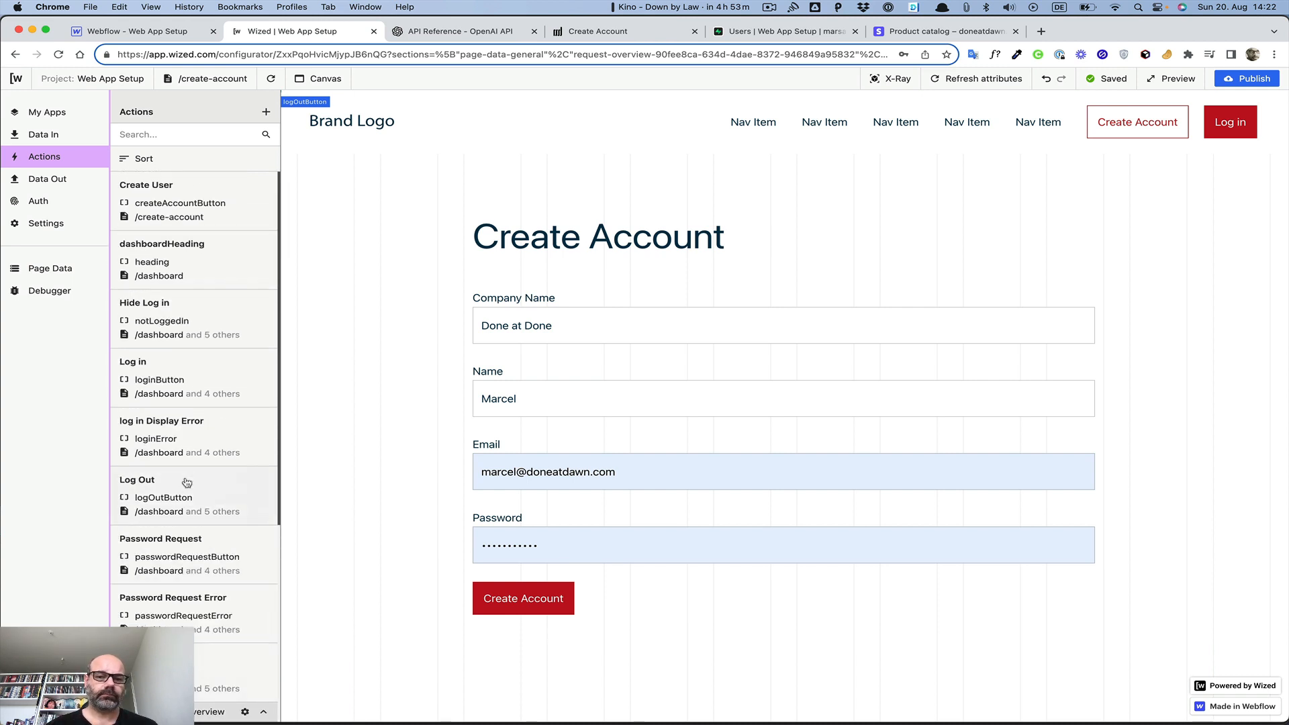
pyautogui.scroll(-7, 259, 297)
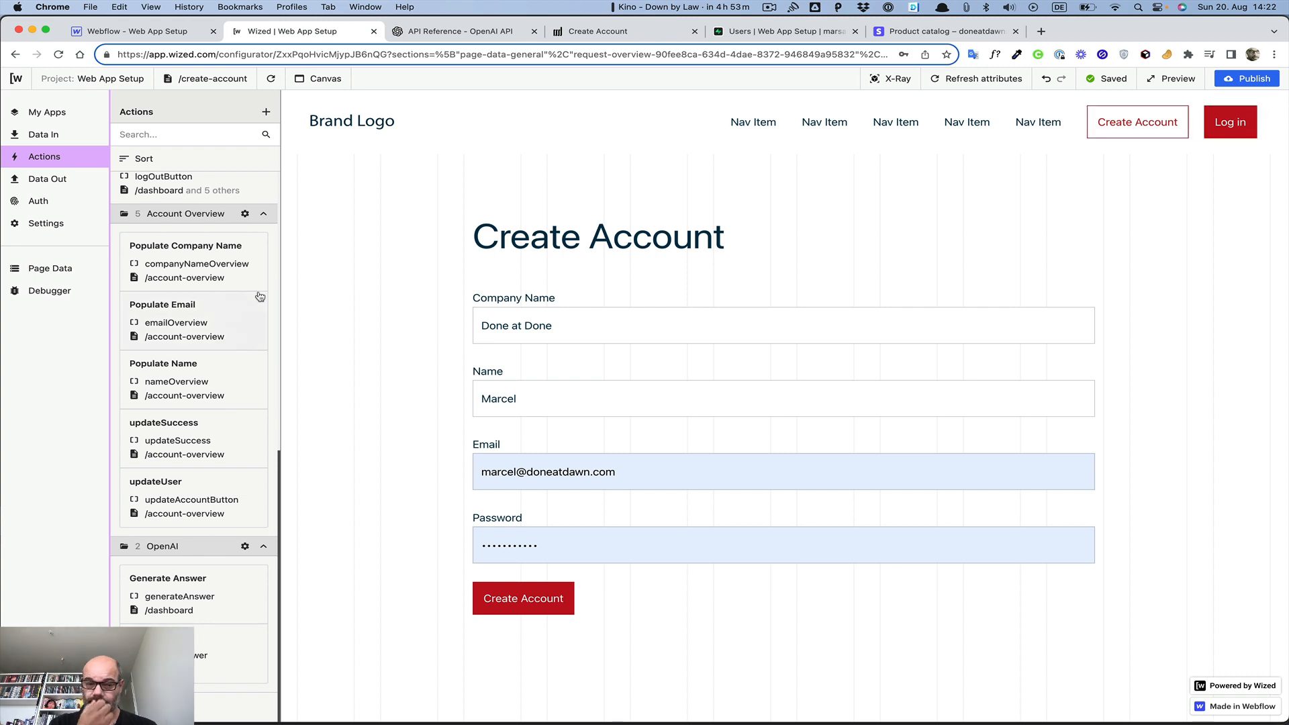
pyautogui.scroll(7, 256, 289)
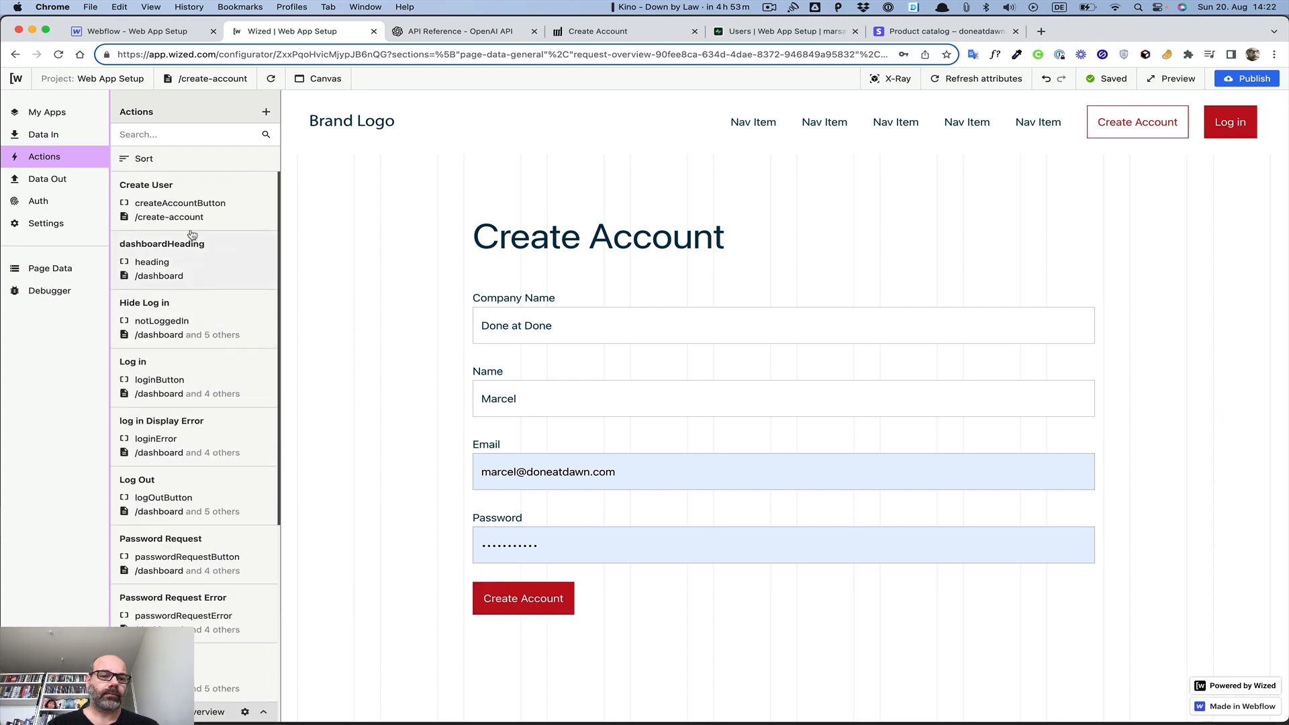
# Inspect the Create User action's settings and the data request lists, then return to Actions
pyautogui.click(180, 190)
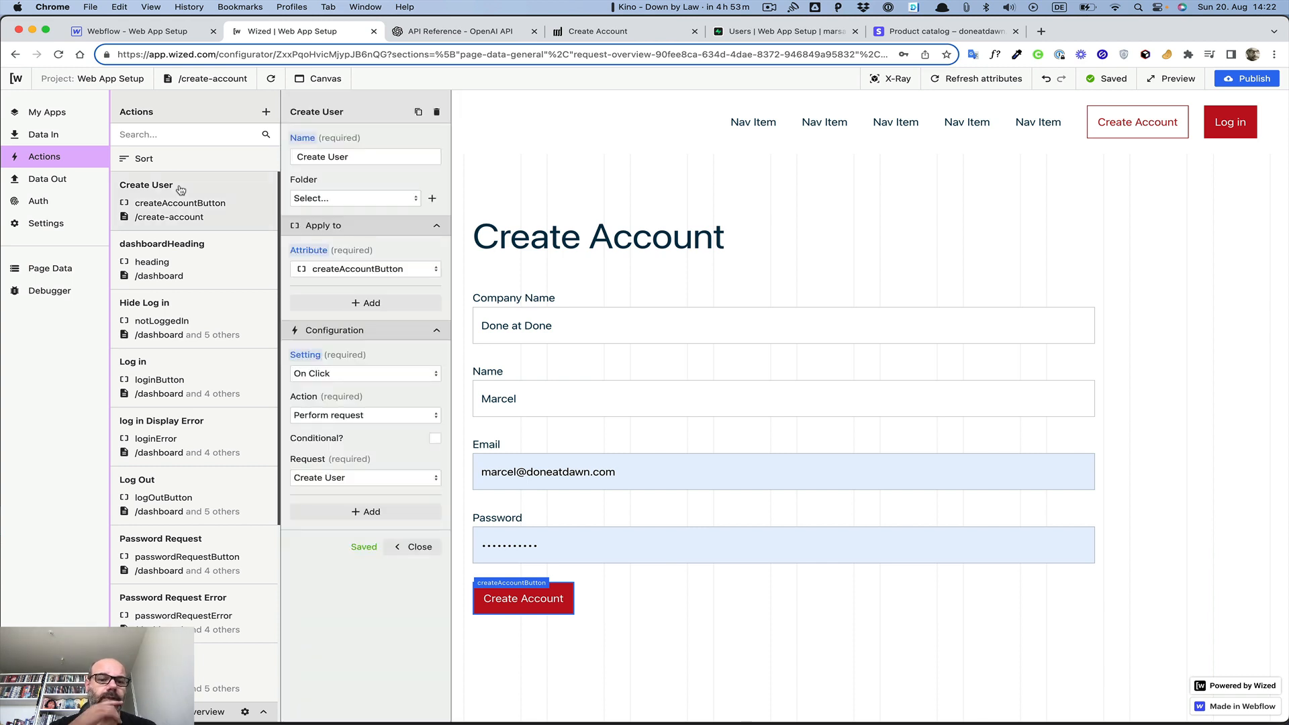
pyautogui.click(42, 135)
pyautogui.click(42, 179)
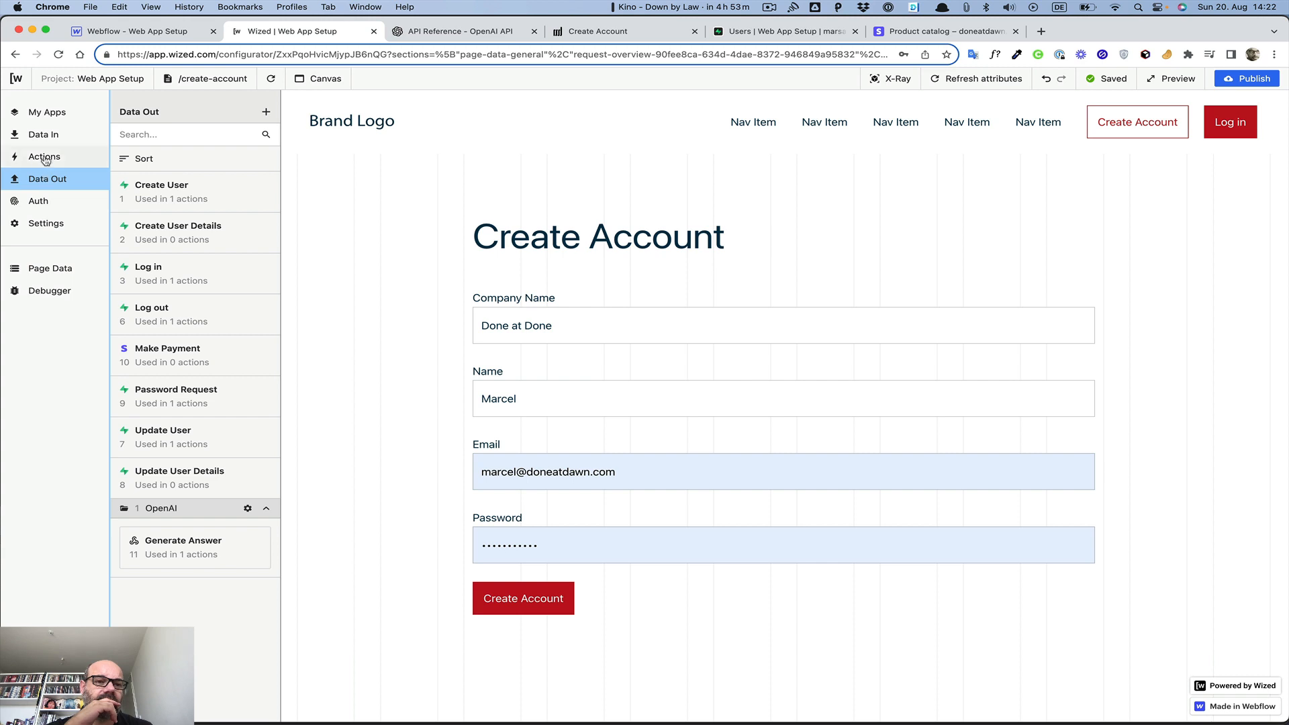
pyautogui.click(45, 158)
pyautogui.scroll(-10, 121, 284)
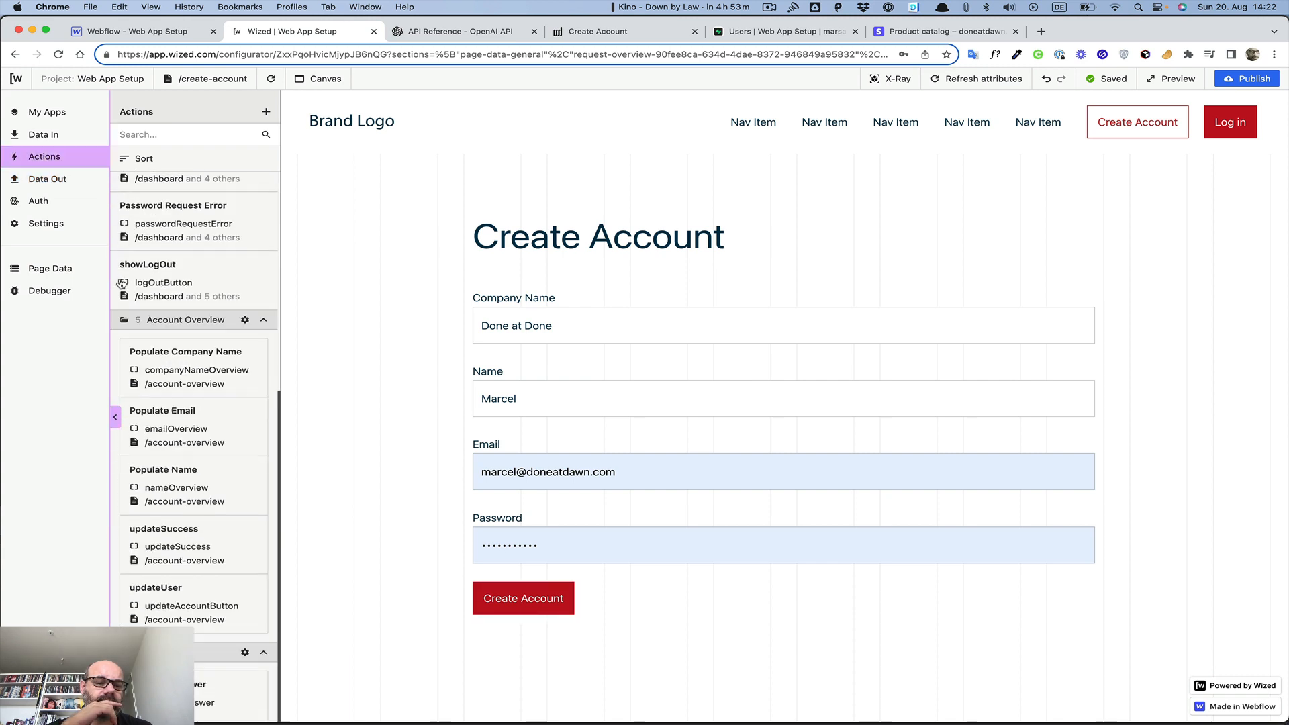
pyautogui.scroll(10, 120, 282)
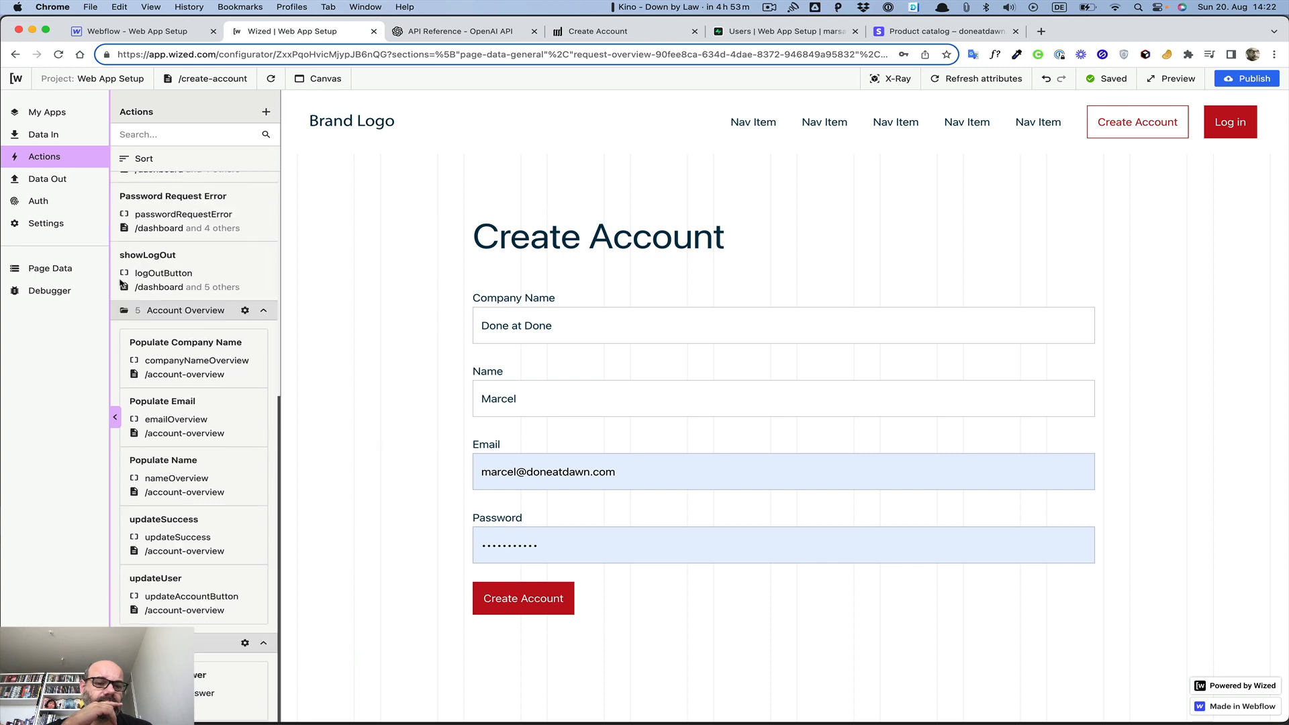
# Remove the after-request action that runs Make Payment from Create User Details
pyautogui.click(47, 180)
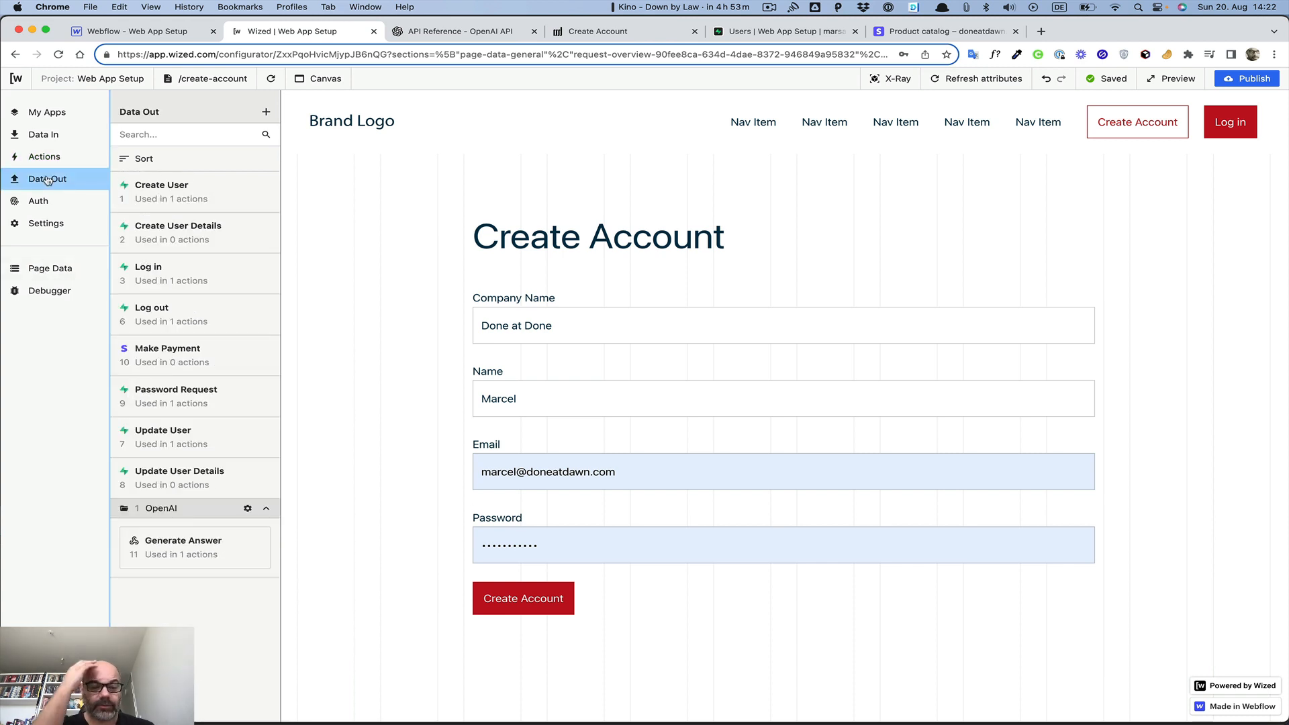
pyautogui.click(209, 237)
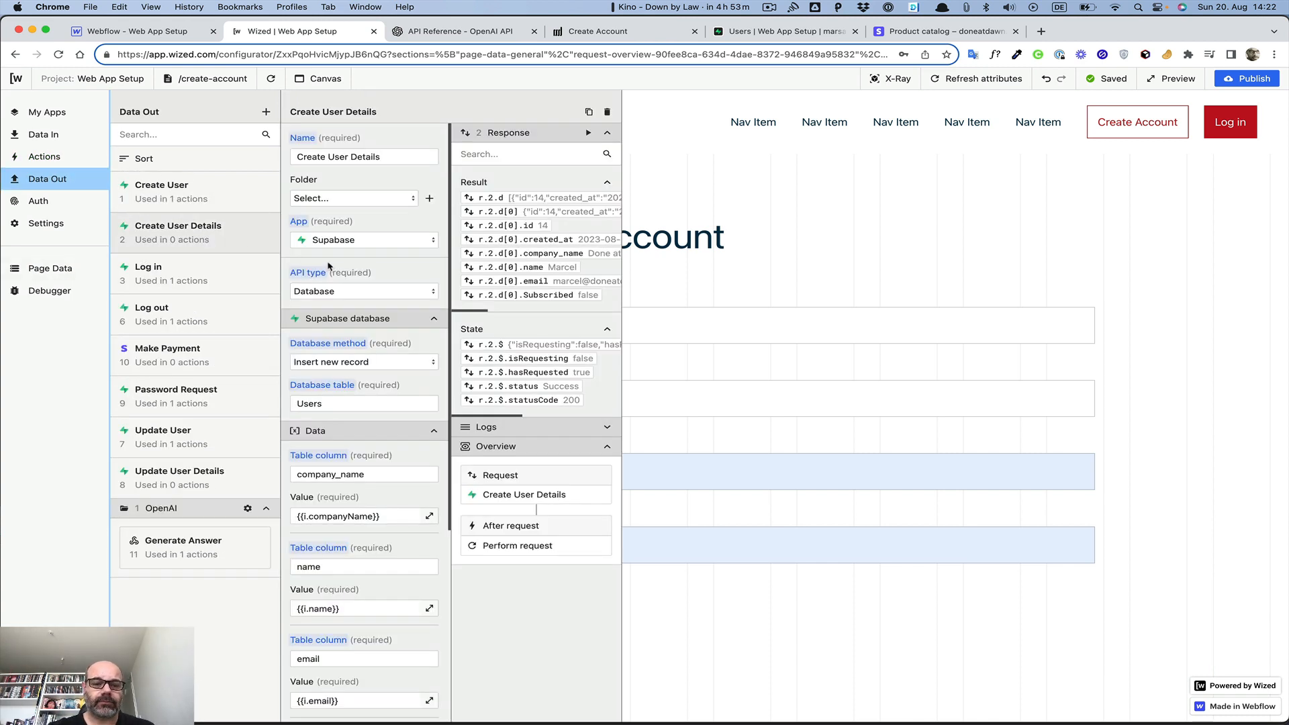
pyautogui.scroll(-5, 328, 265)
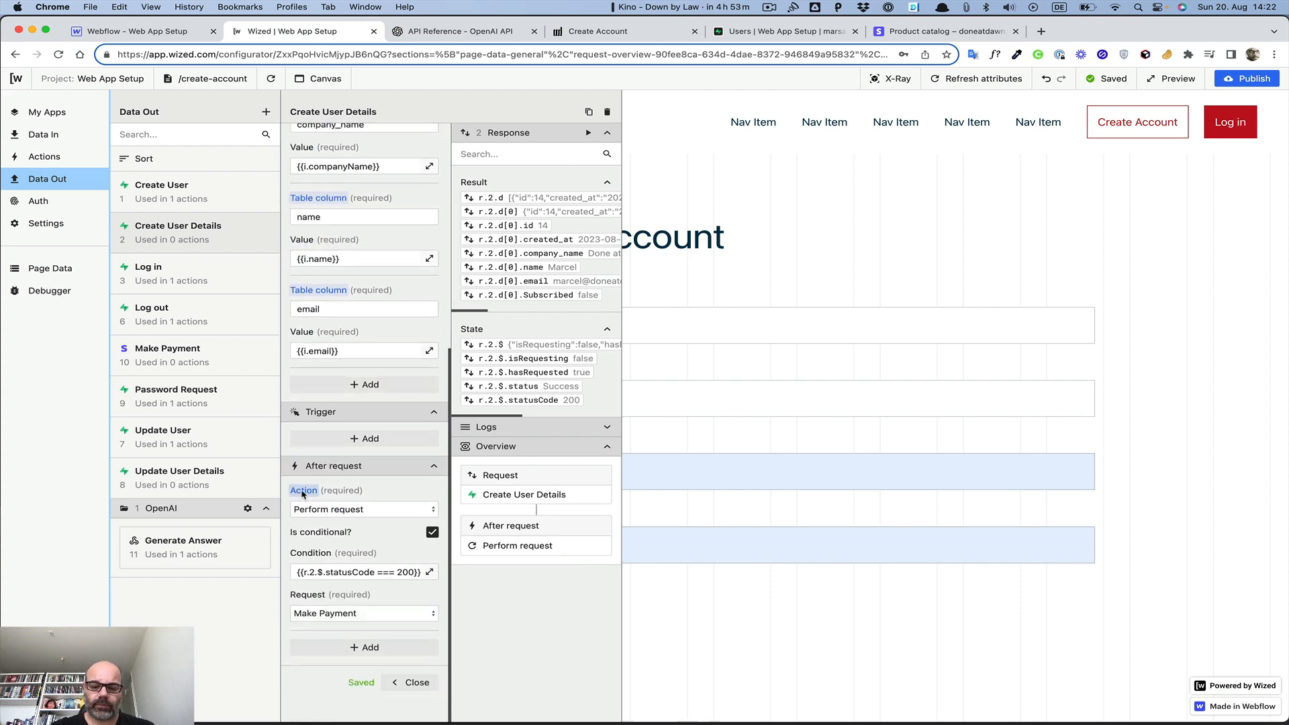
pyautogui.moveTo(303, 491)
pyautogui.click(340, 513)
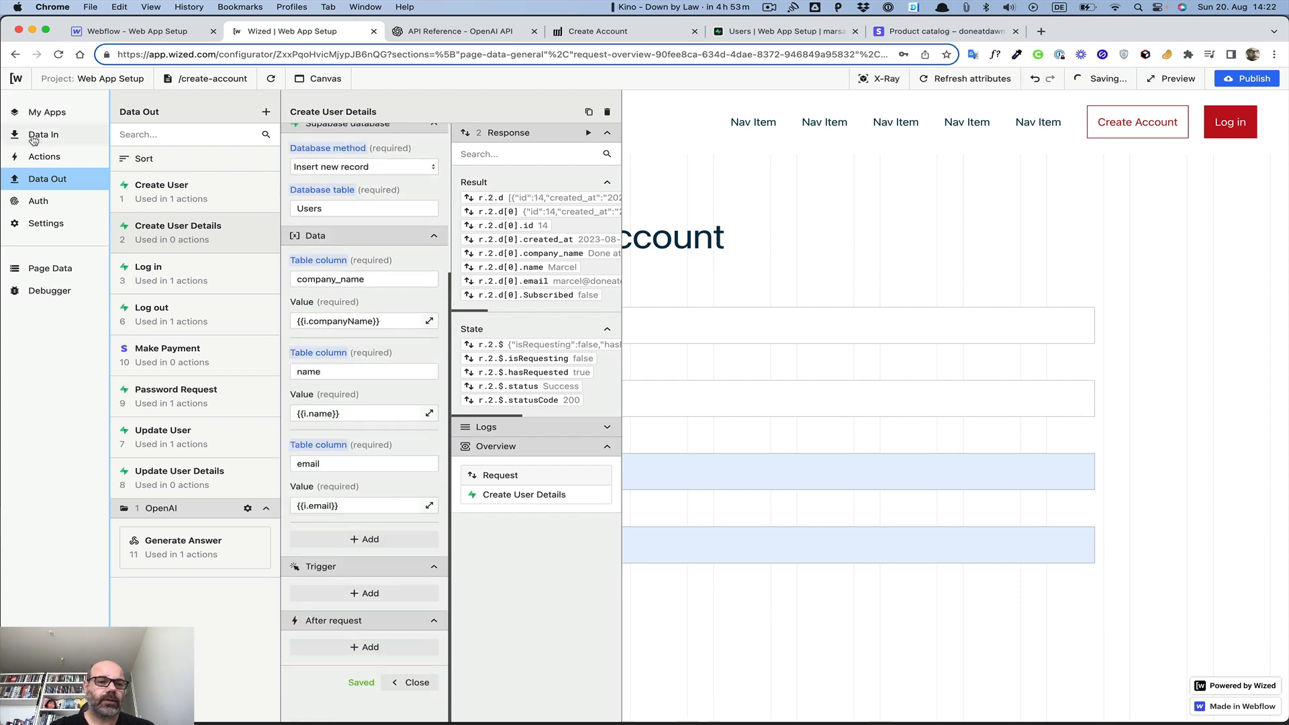
# Delete the Make Payment request
pyautogui.click(160, 356)
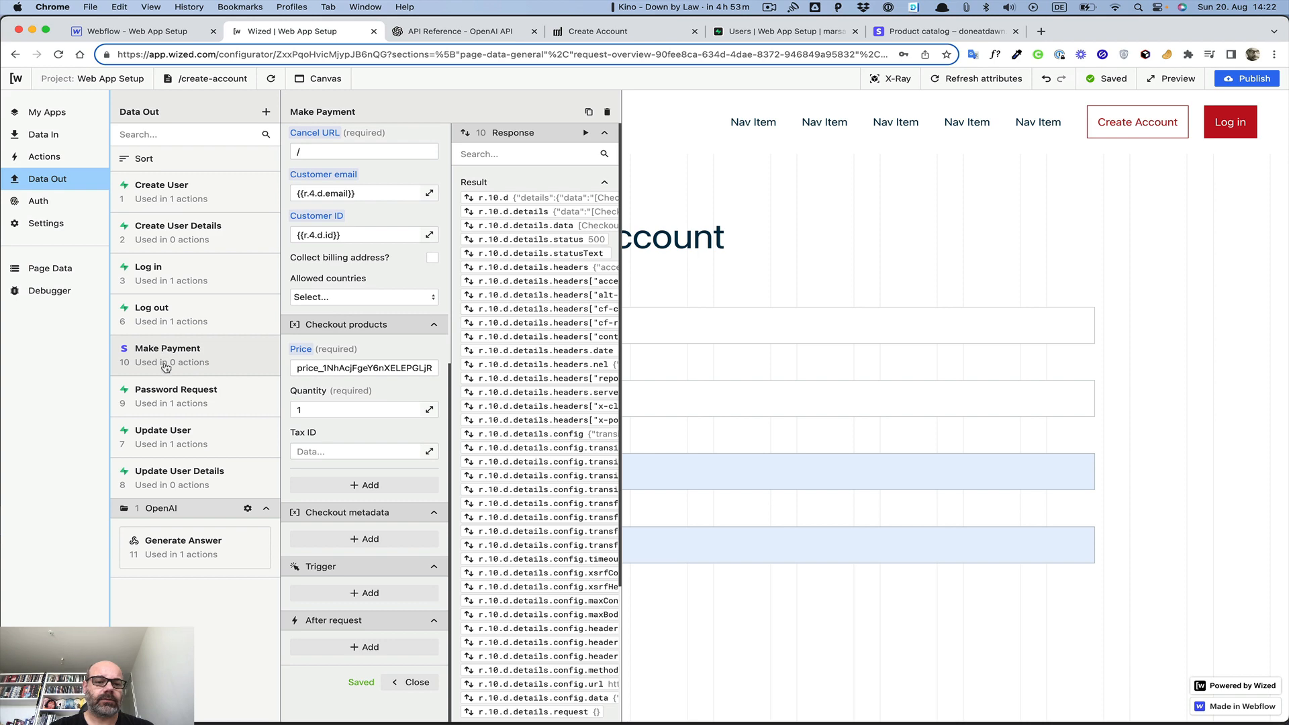
pyautogui.click(413, 683)
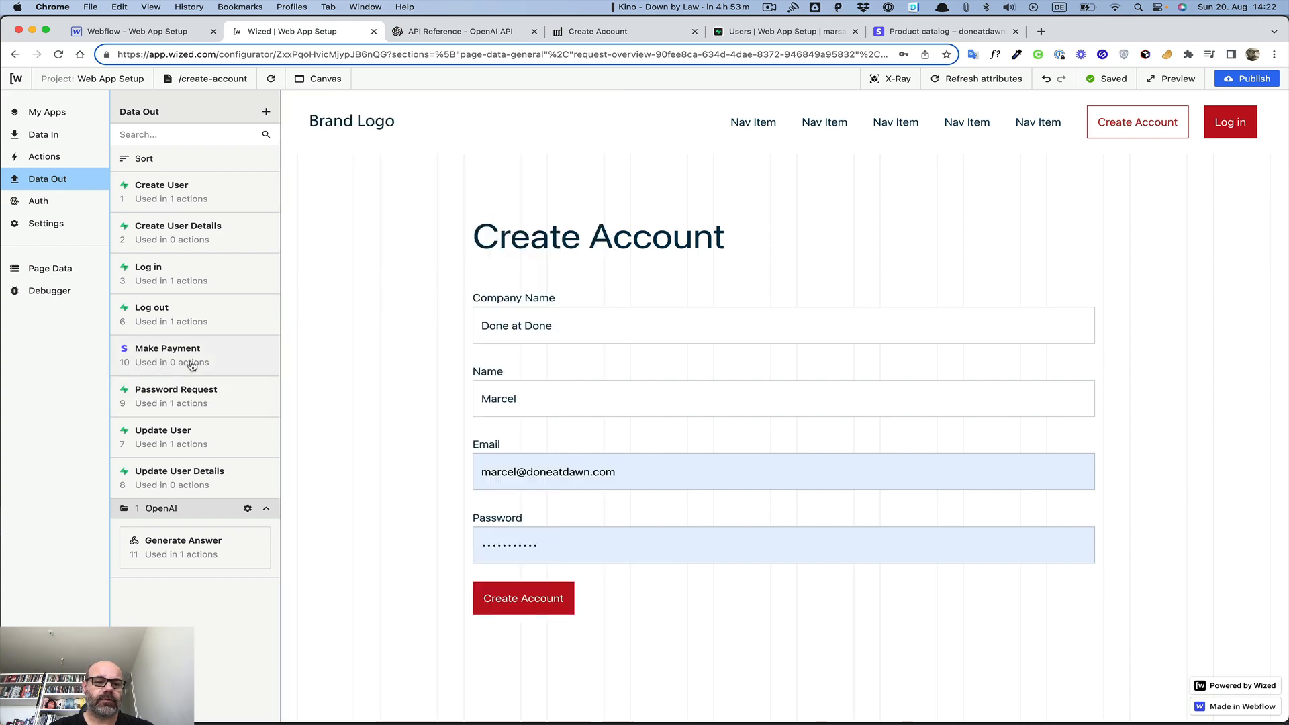
pyautogui.click(240, 351)
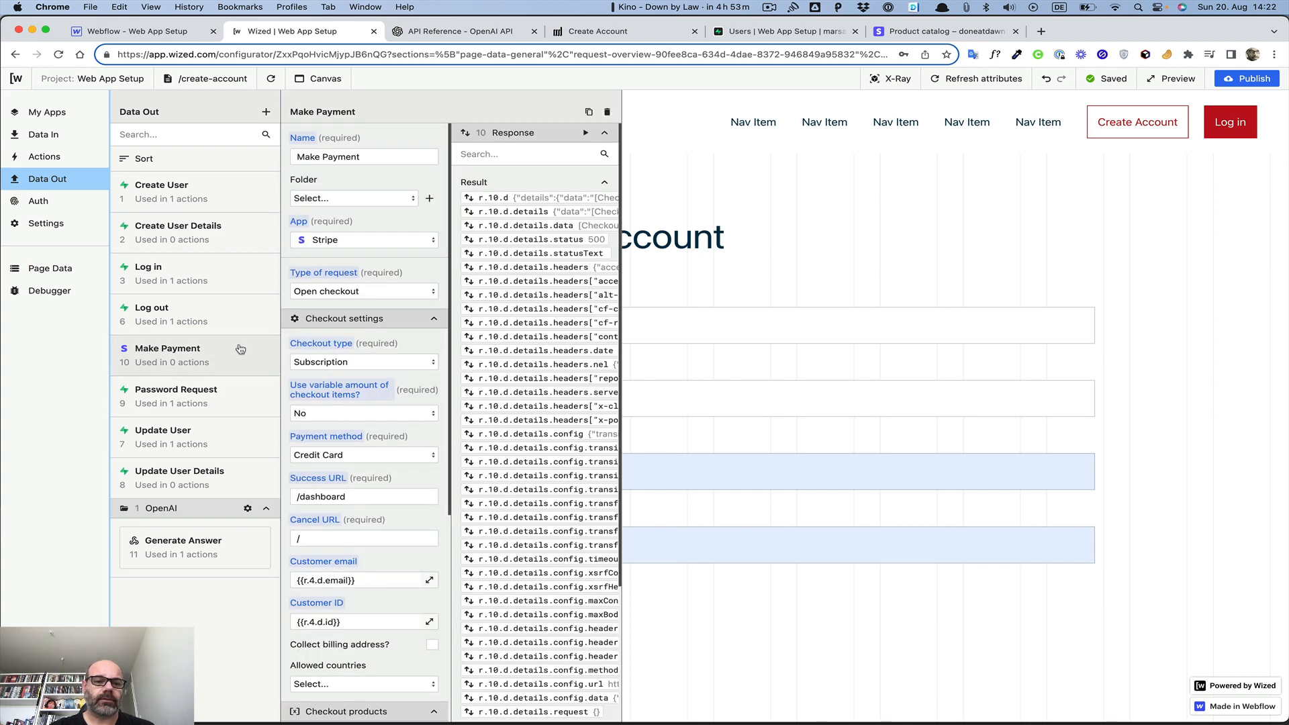
pyautogui.click(608, 113)
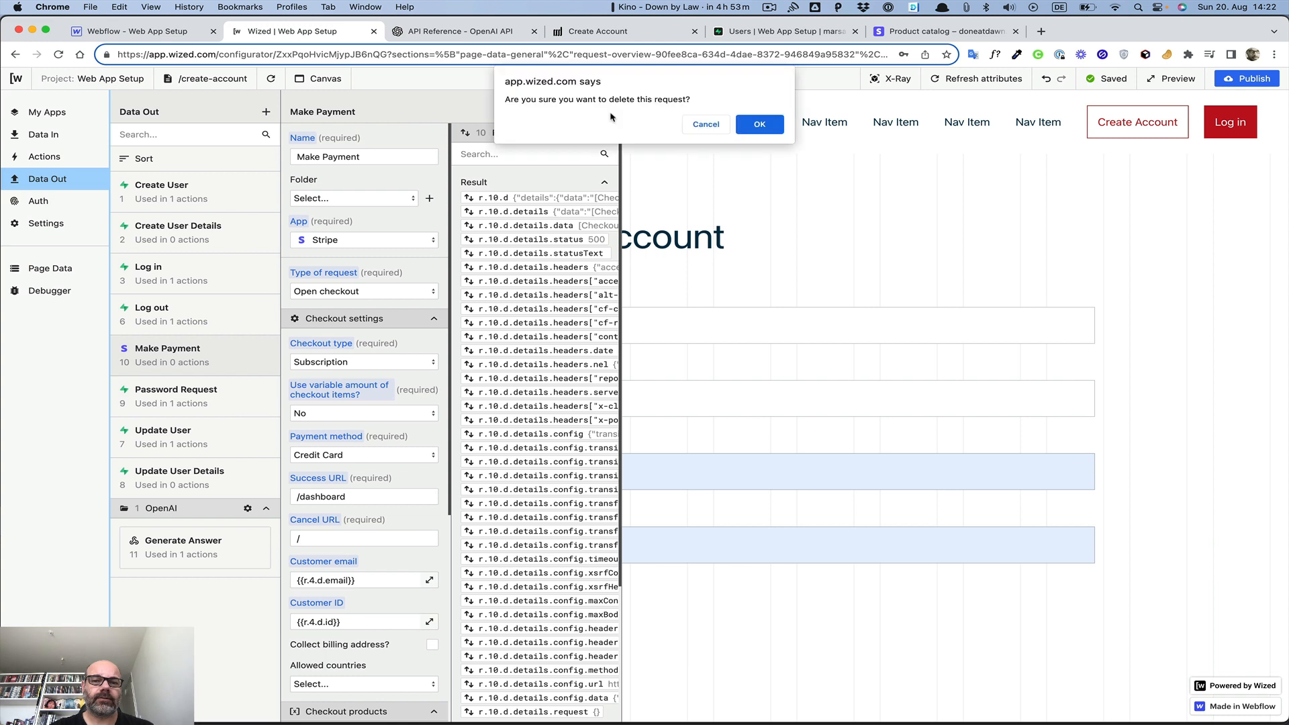
pyautogui.click(760, 125)
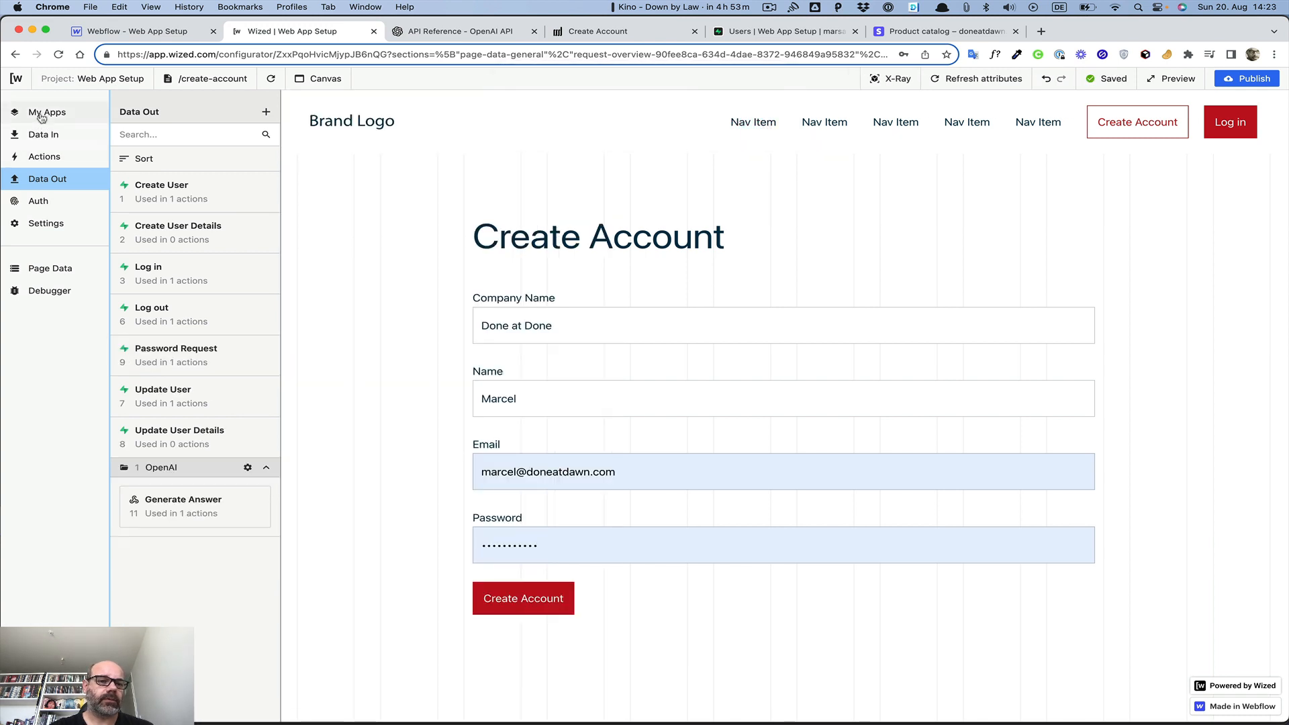
# Delete the Stripe app connection from My Apps
pyautogui.click(42, 114)
pyautogui.click(252, 237)
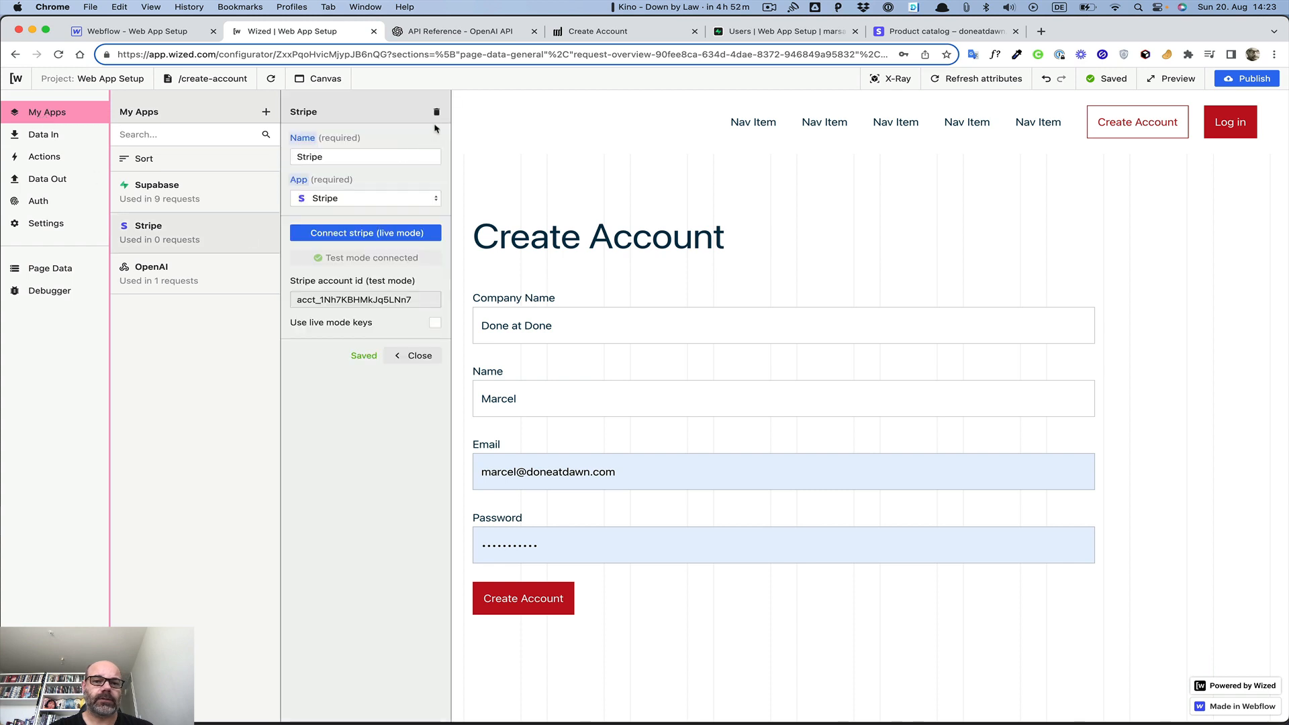
pyautogui.click(437, 111)
pyautogui.click(758, 125)
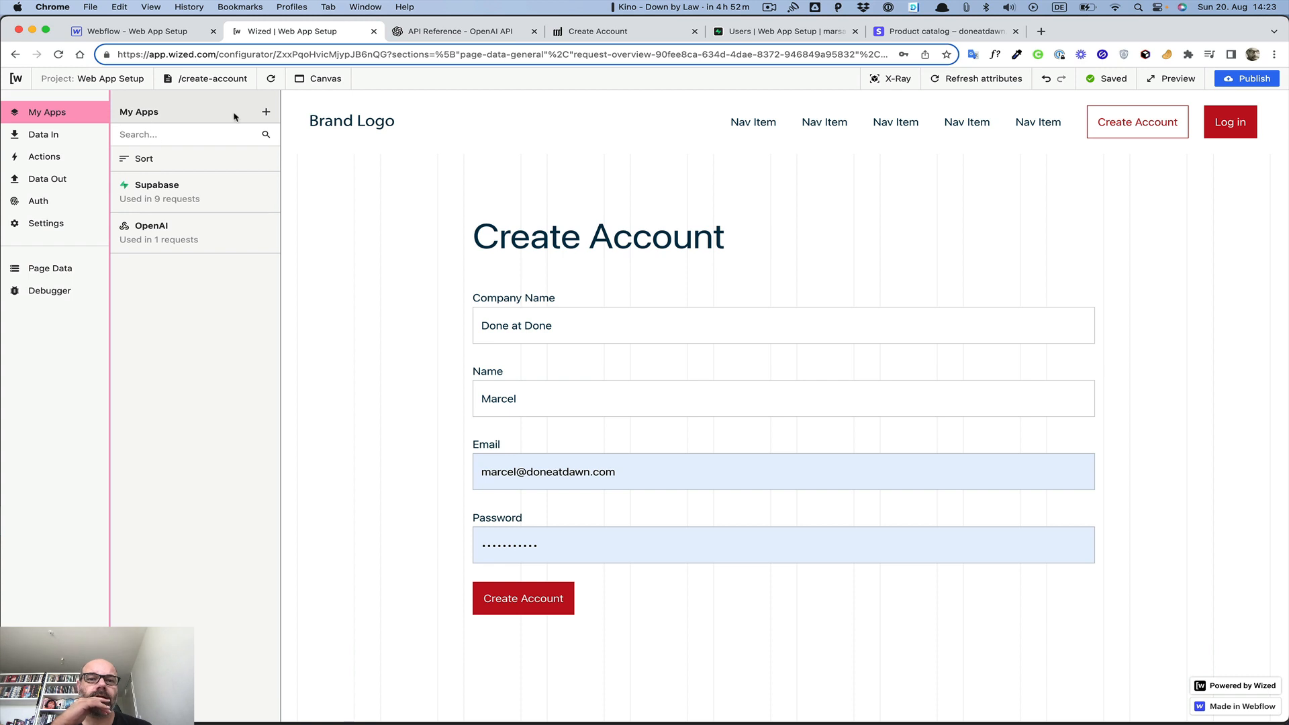
pyautogui.click(919, 34)
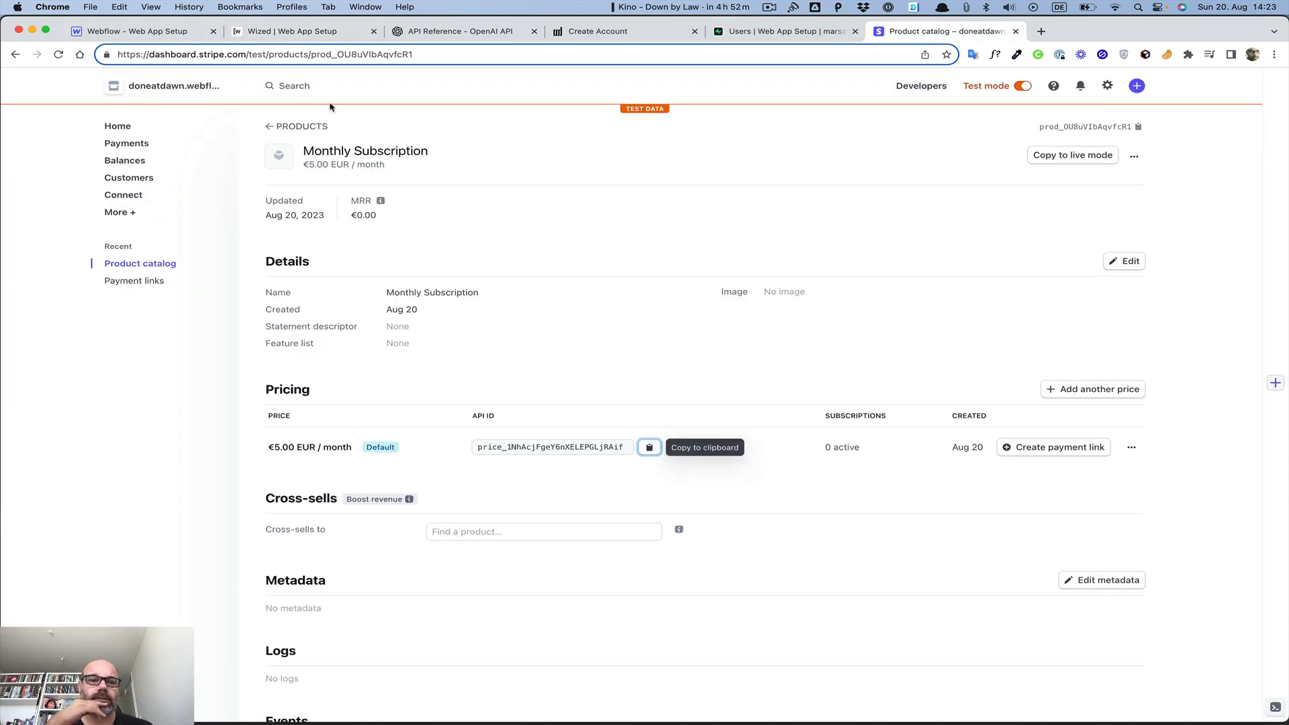
pyautogui.click(272, 27)
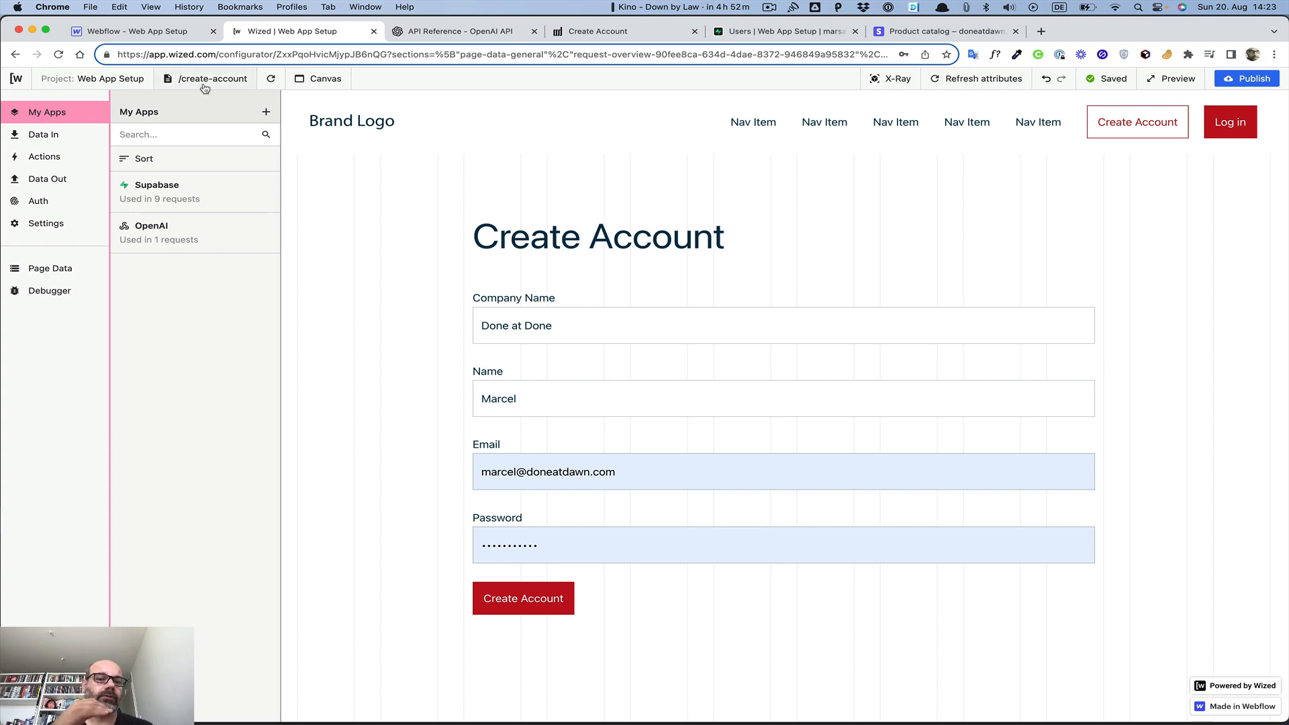
# Add a new app named Stripe with the Stripe app type
pyautogui.click(266, 112)
pyautogui.click(326, 155)
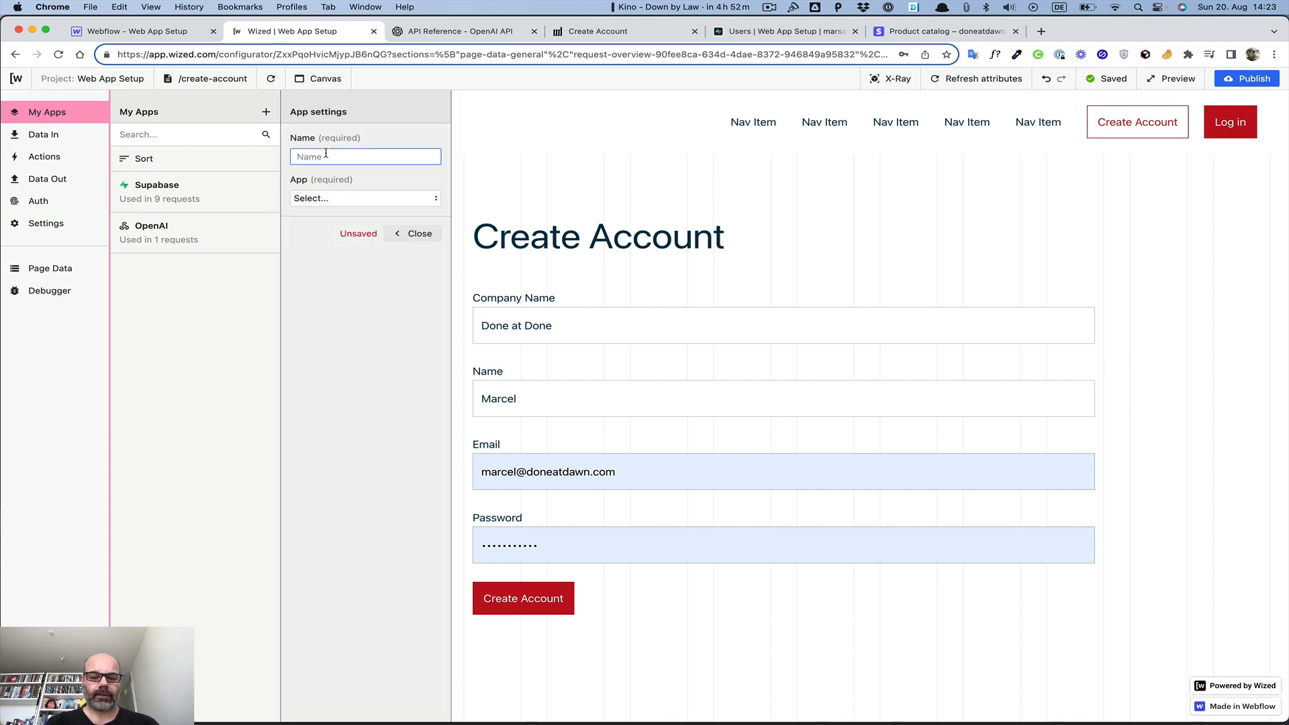
pyautogui.write('S')
pyautogui.write('tirpe')
pyautogui.press('BackSpace')
pyautogui.press('BackSpace')
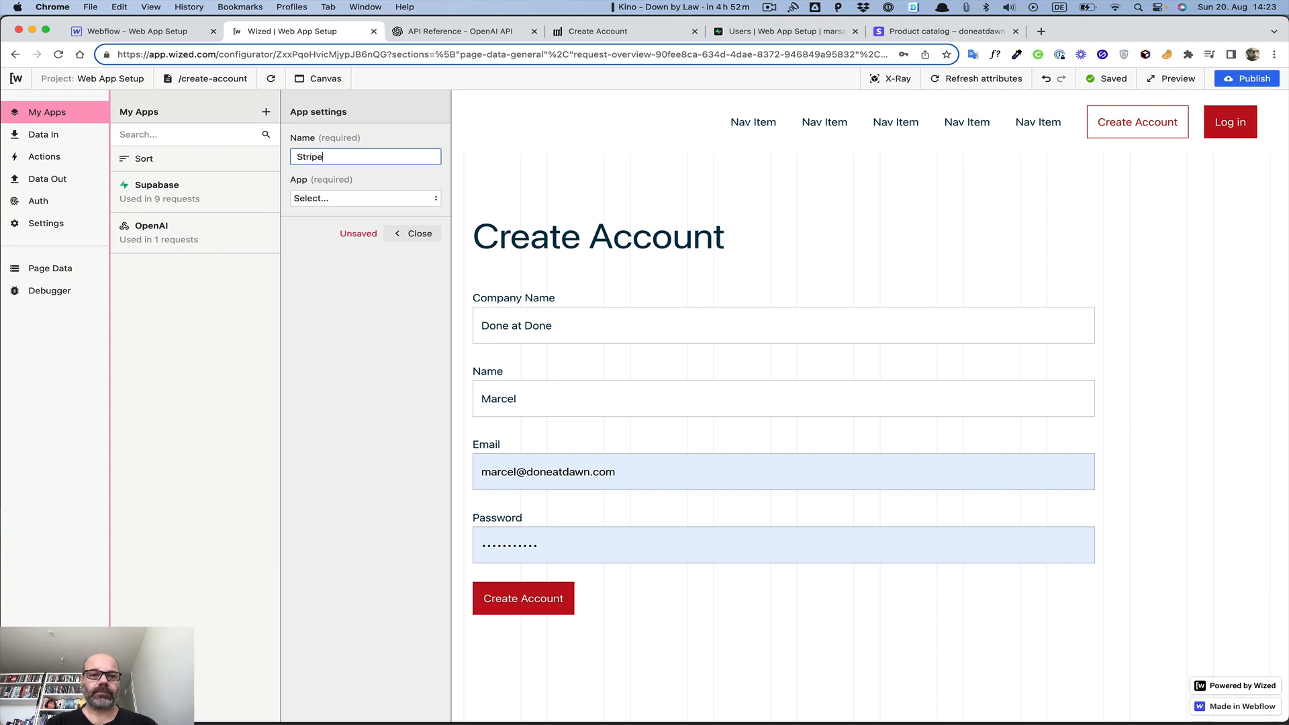
pyautogui.click(319, 199)
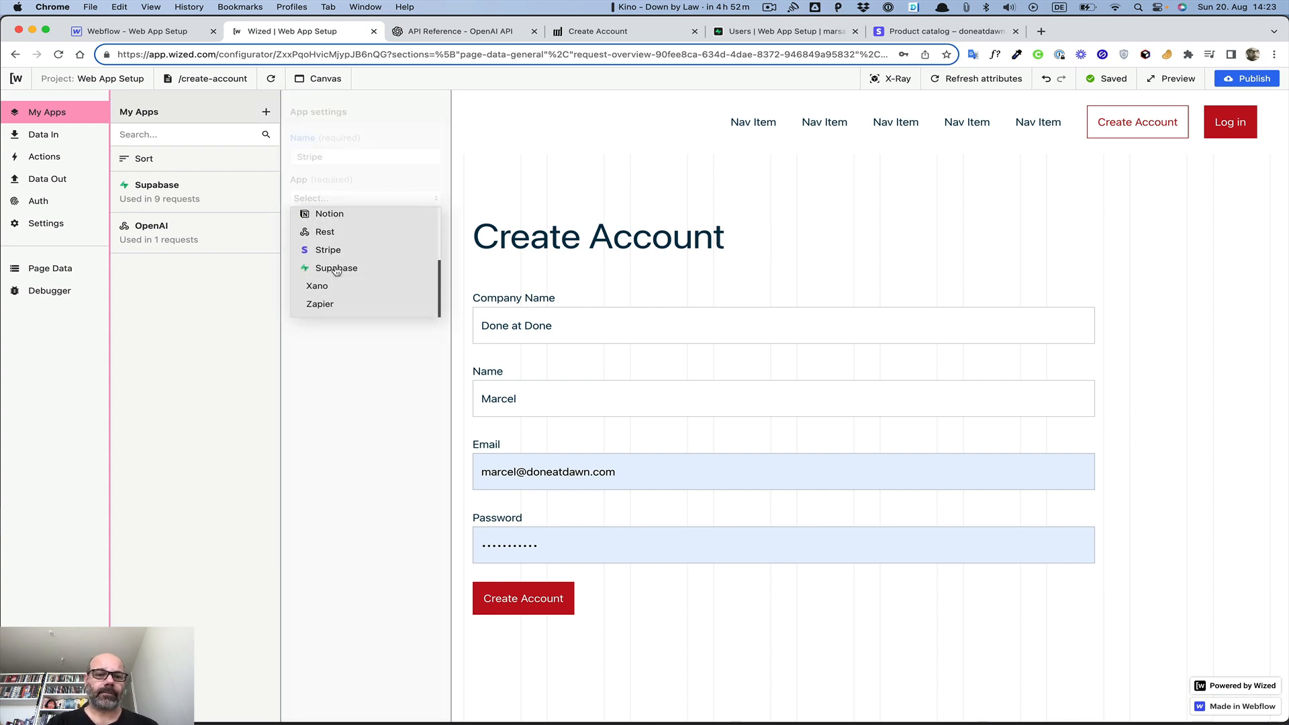
pyautogui.click(332, 250)
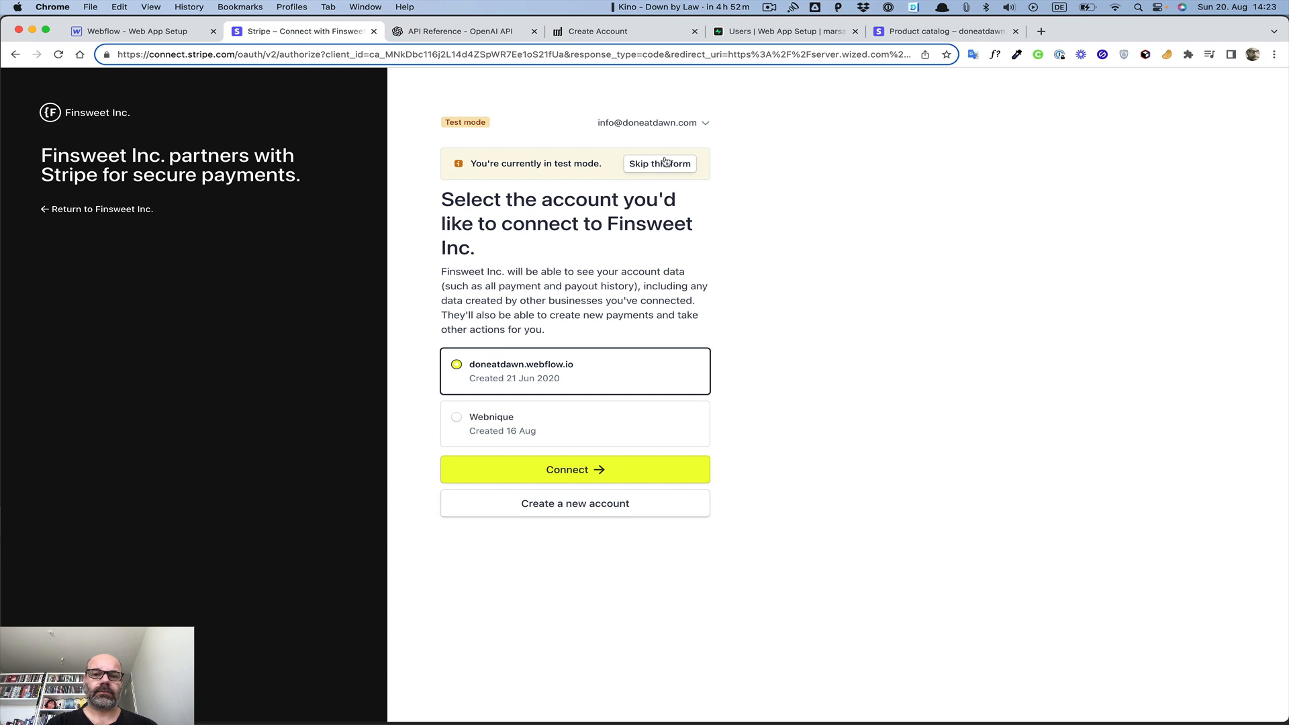
# Connect the first listed Stripe account to Finsweet Inc. for Wized
pyautogui.click(588, 473)
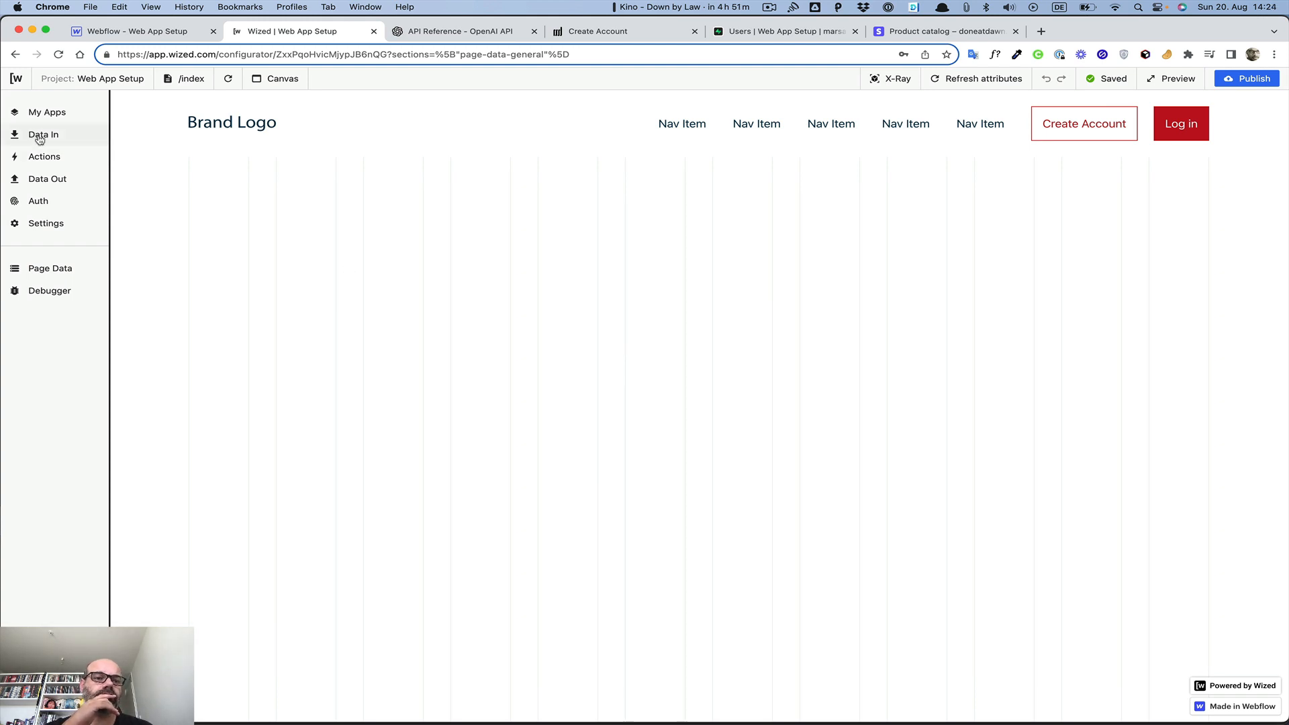
# Create an outgoing request named Make Payment that uses the Stripe app
pyautogui.click(42, 112)
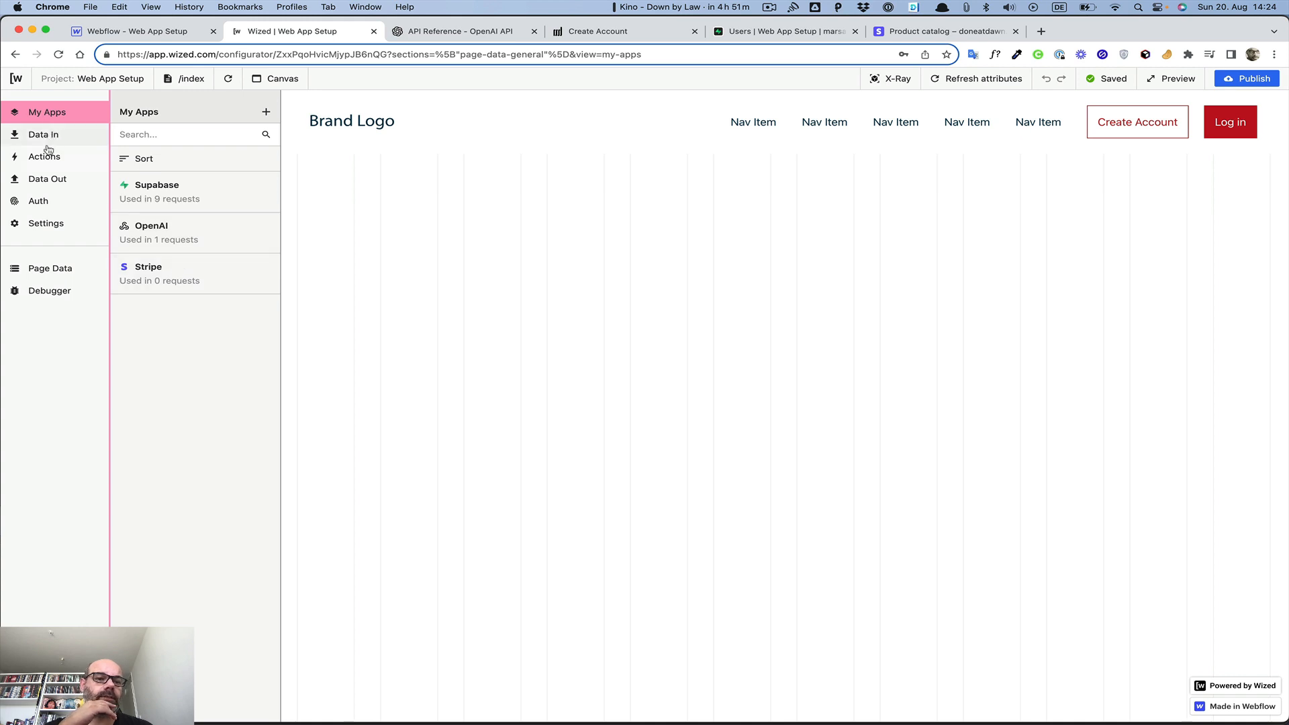
pyautogui.click(49, 178)
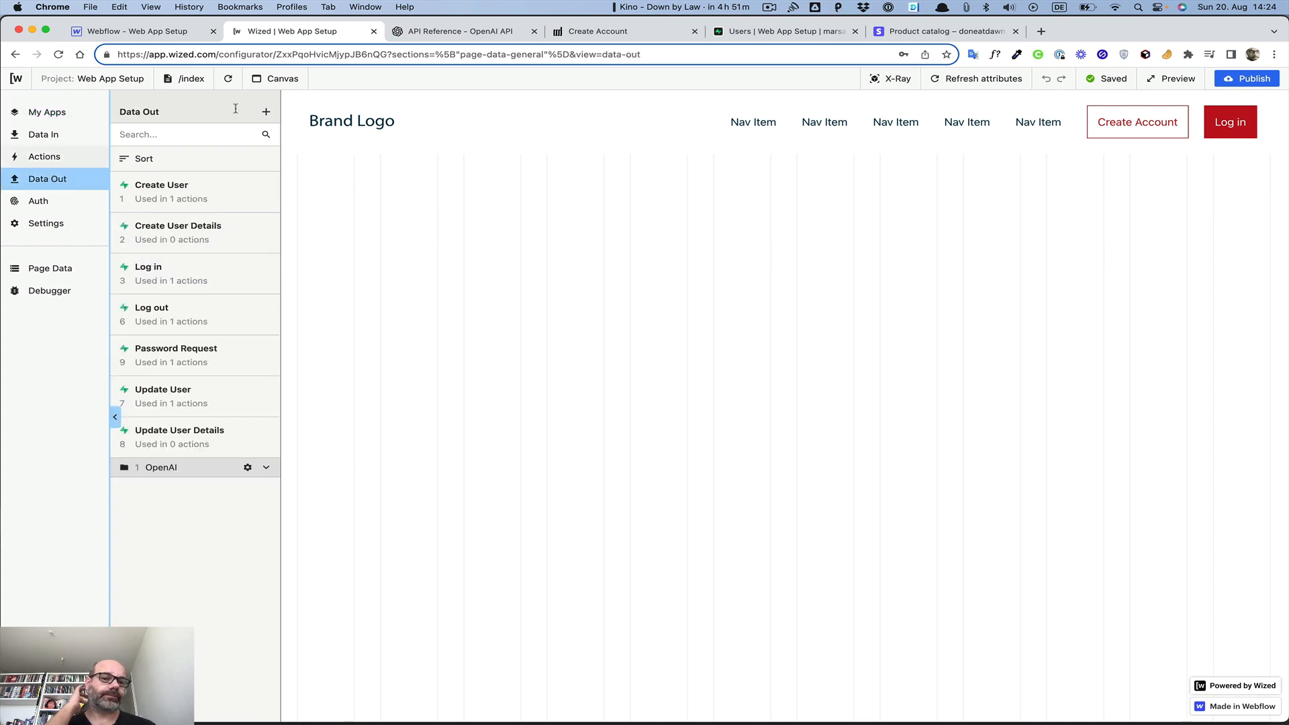
pyautogui.click(266, 111)
pyautogui.click(349, 156)
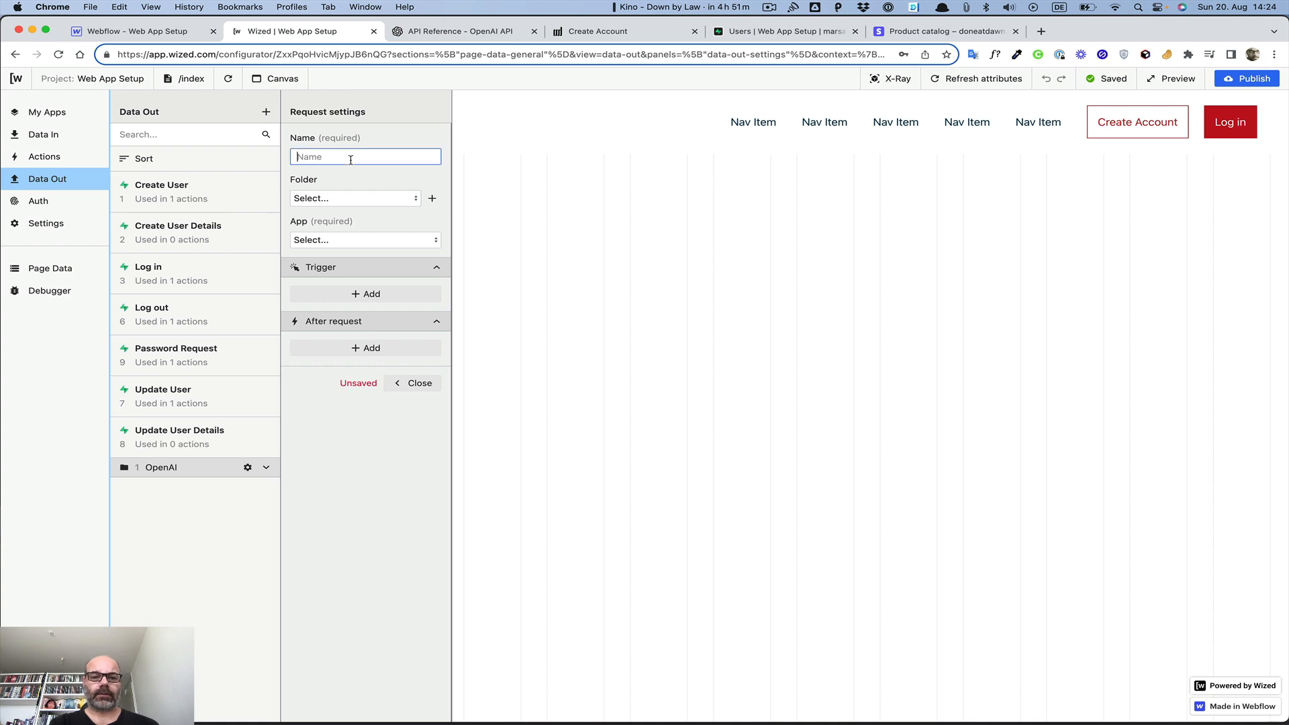
pyautogui.write('Make')
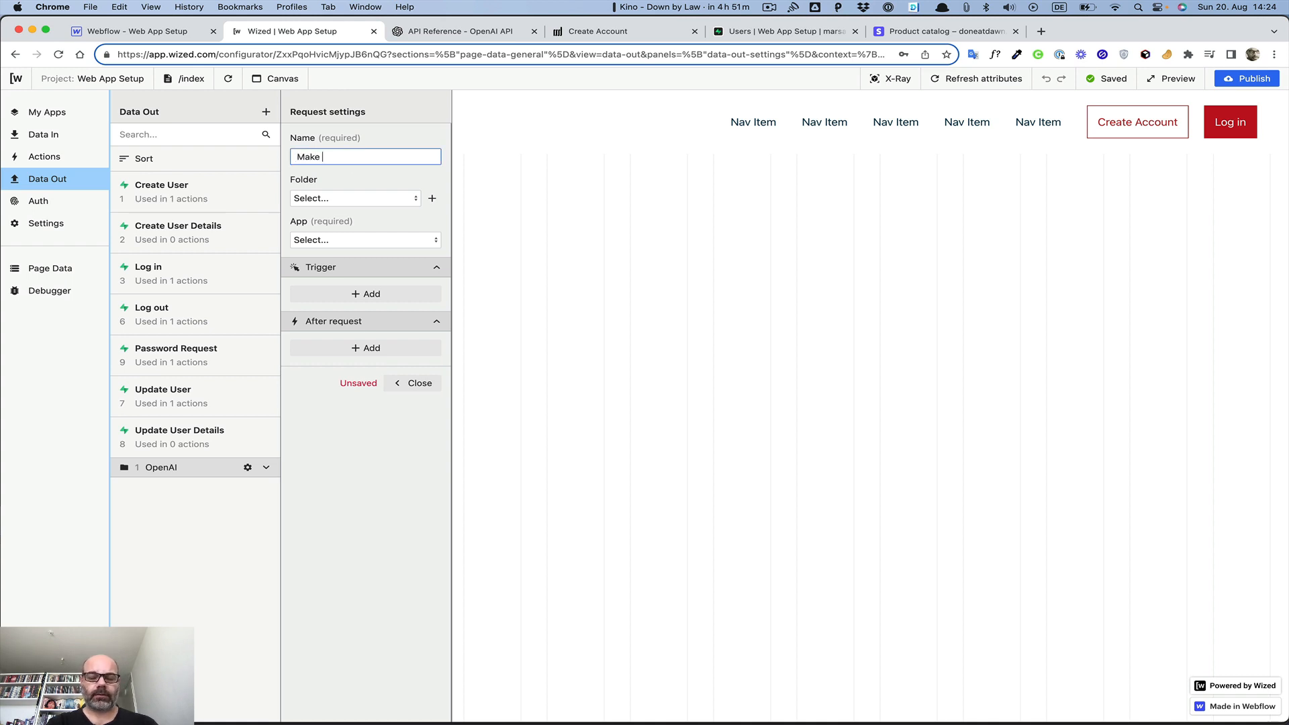
pyautogui.write(' Payment')
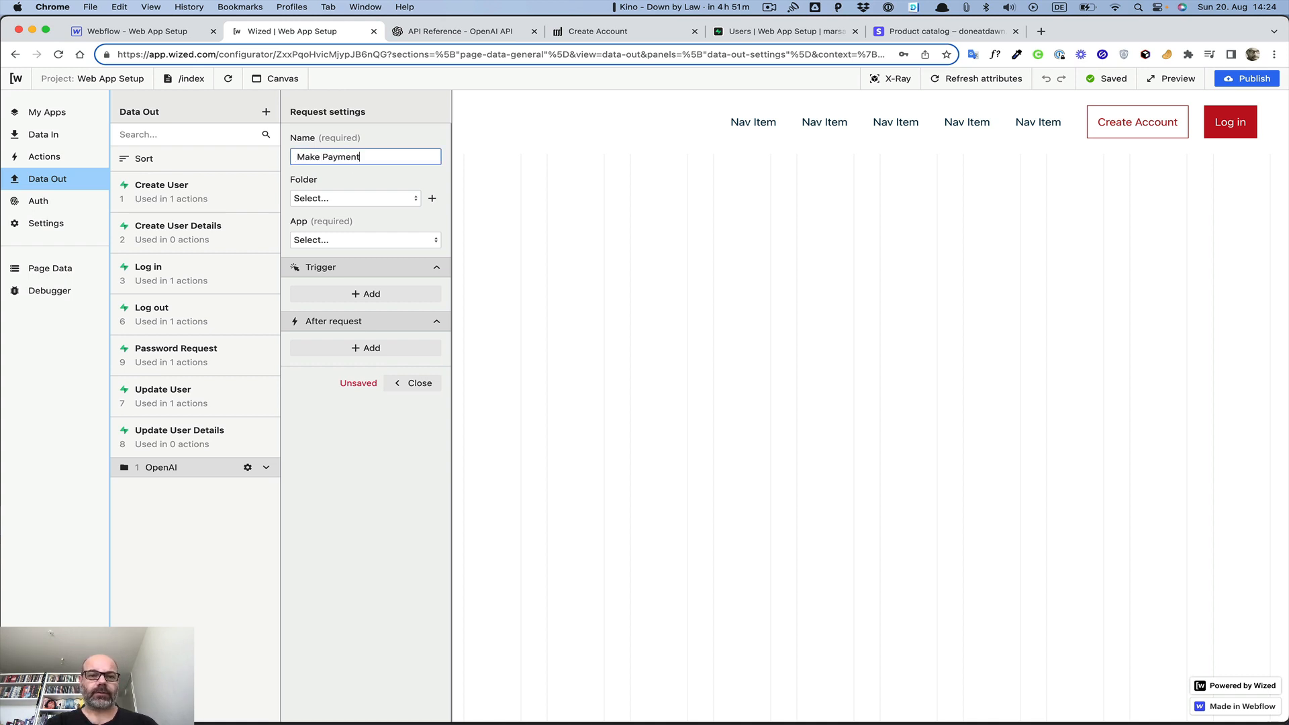
pyautogui.click(358, 243)
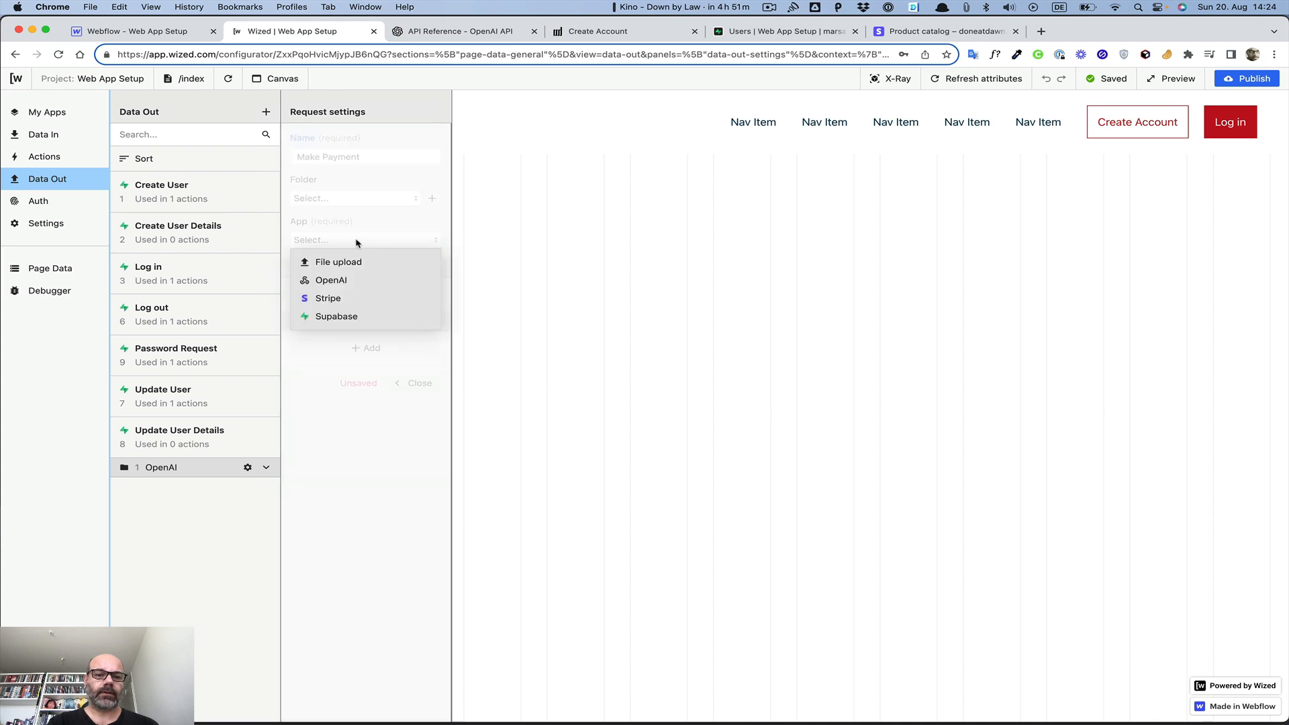
pyautogui.click(350, 298)
# Make it open a Subscription checkout with fixed items and Credit Card payment
pyautogui.click(350, 296)
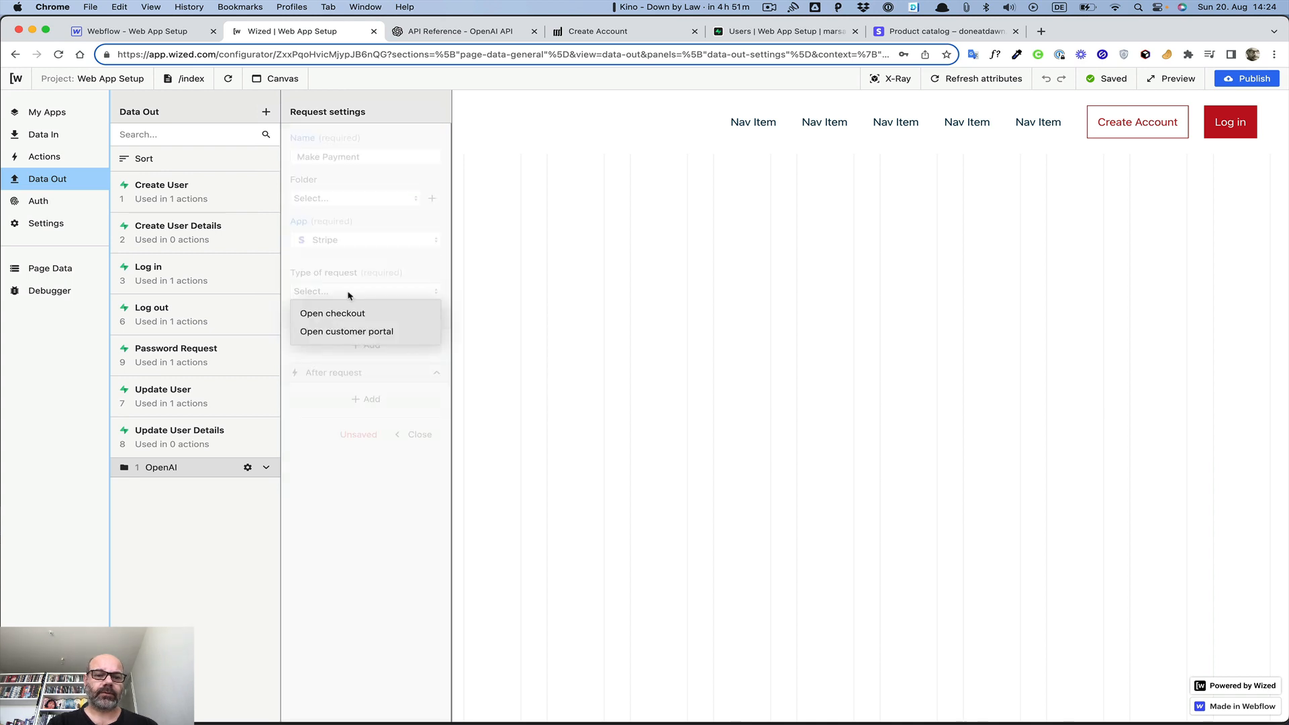
pyautogui.click(347, 313)
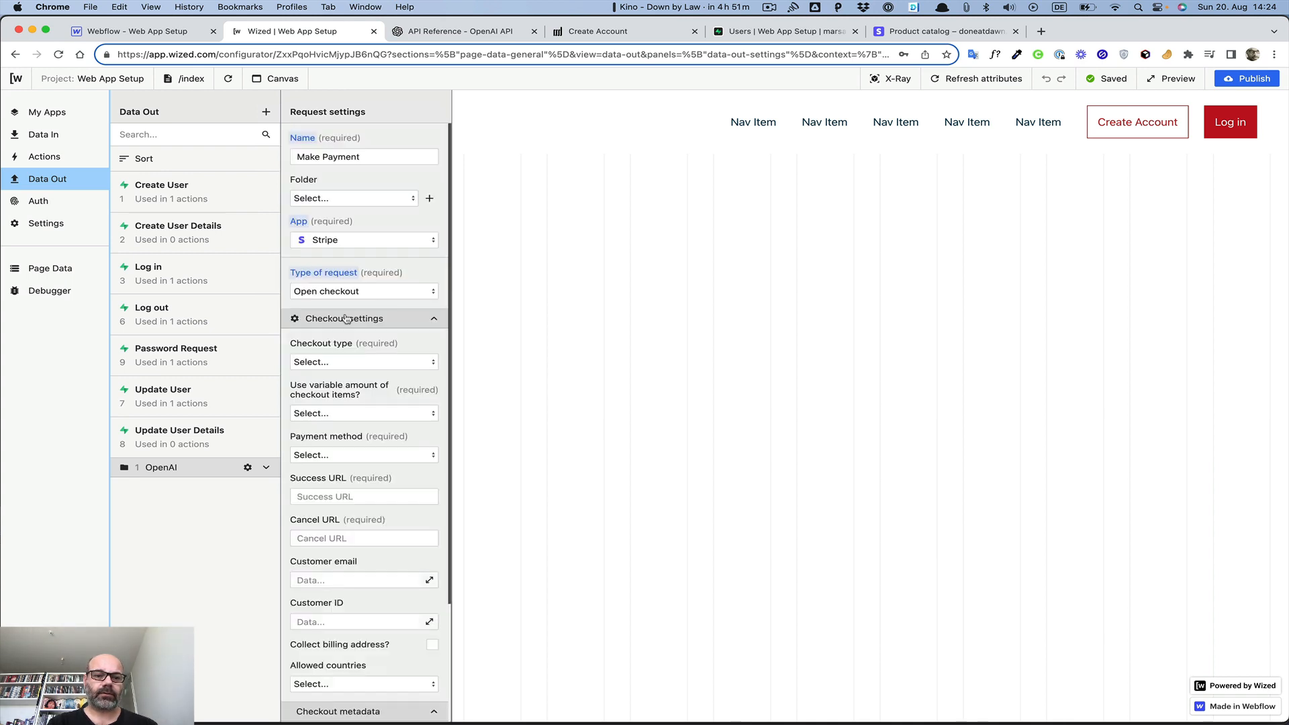
pyautogui.click(345, 362)
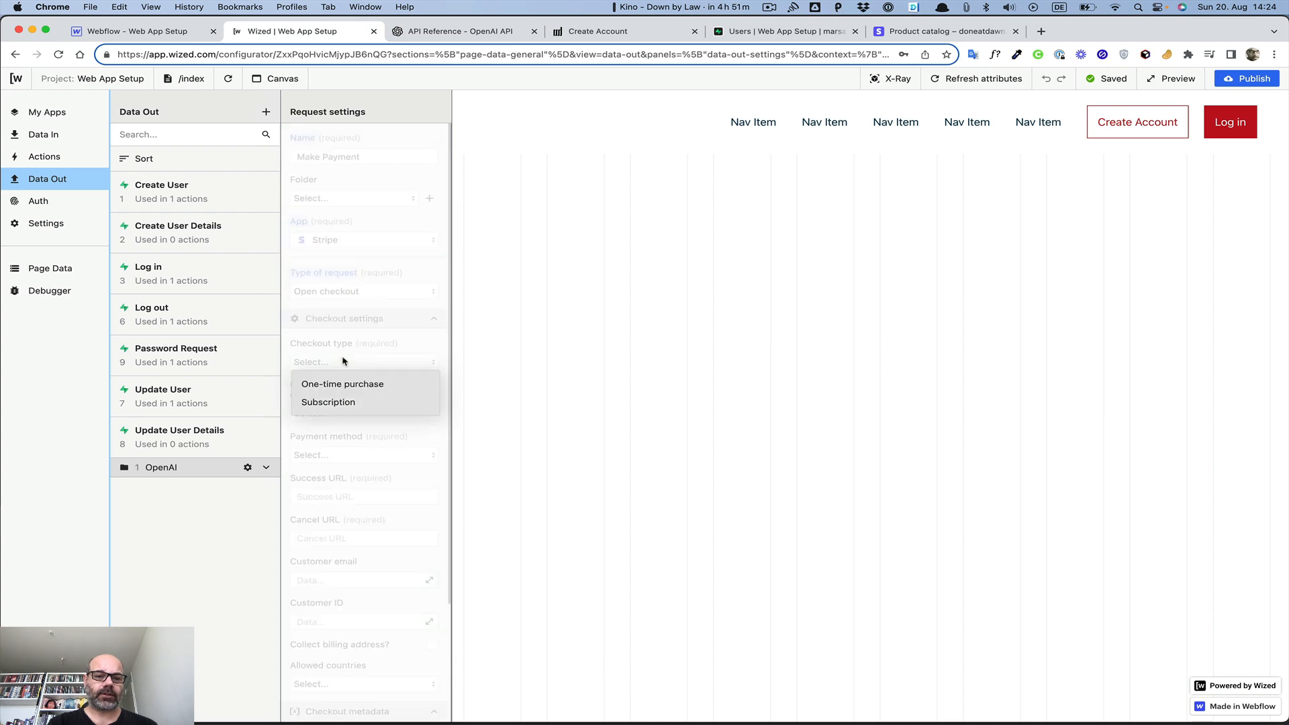
pyautogui.click(340, 401)
pyautogui.scroll(-5, 342, 407)
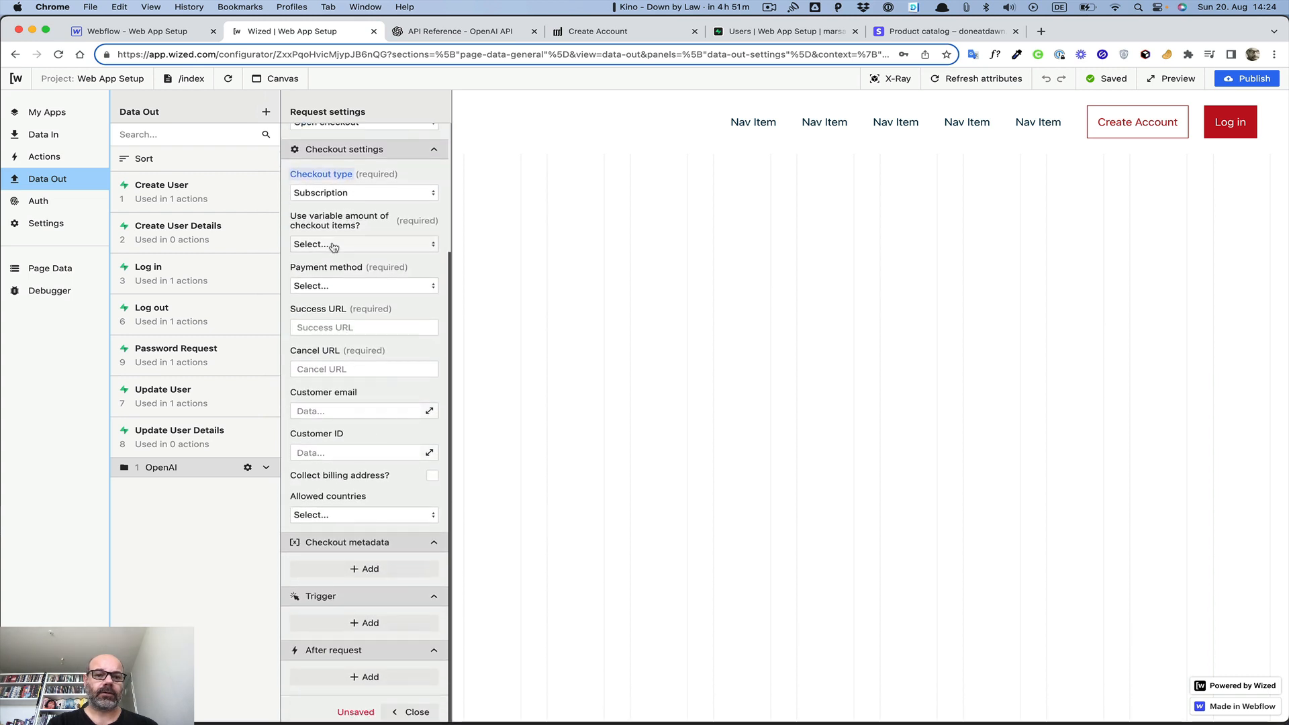
pyautogui.click(353, 245)
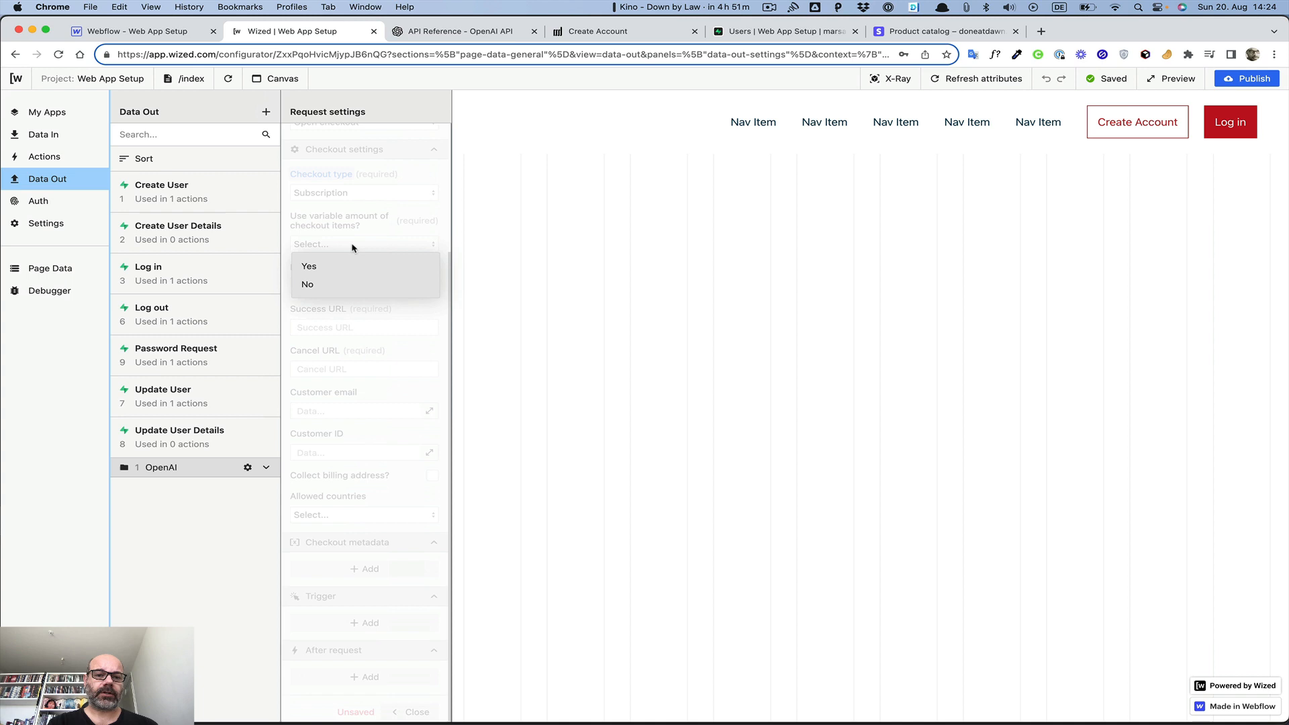
pyautogui.click(345, 282)
pyautogui.click(359, 287)
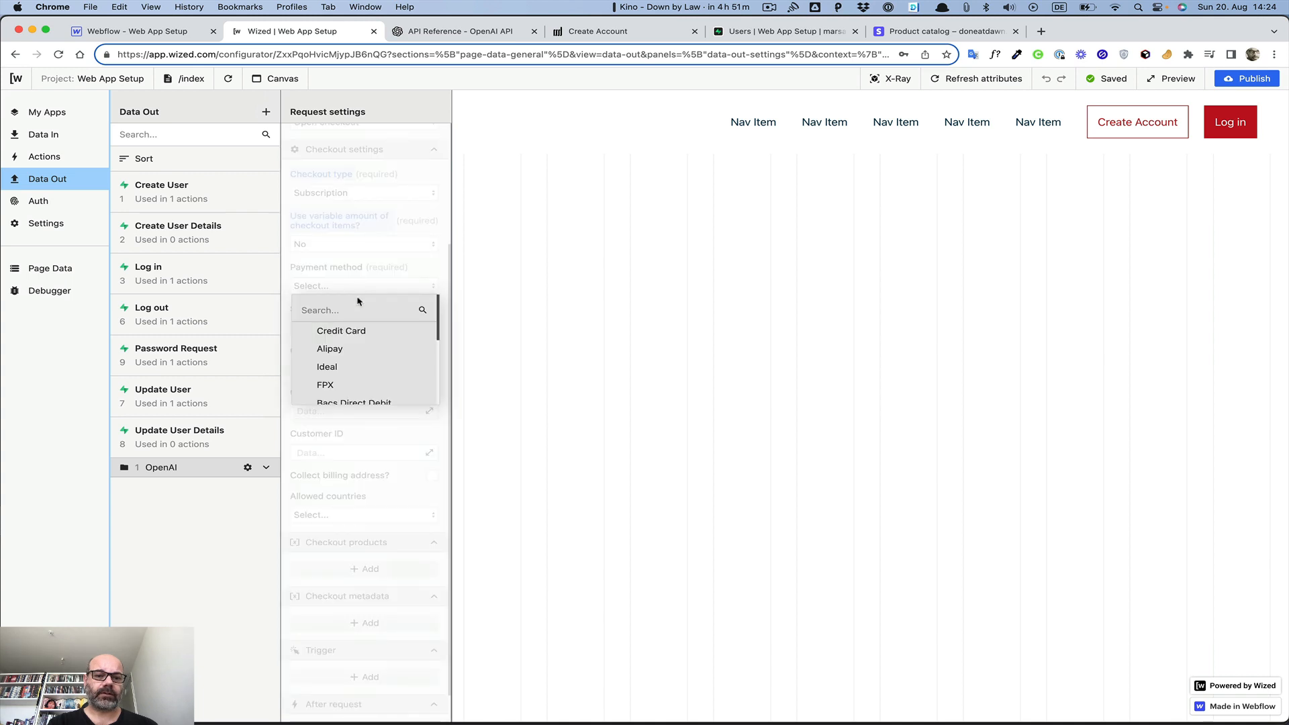
pyautogui.click(341, 331)
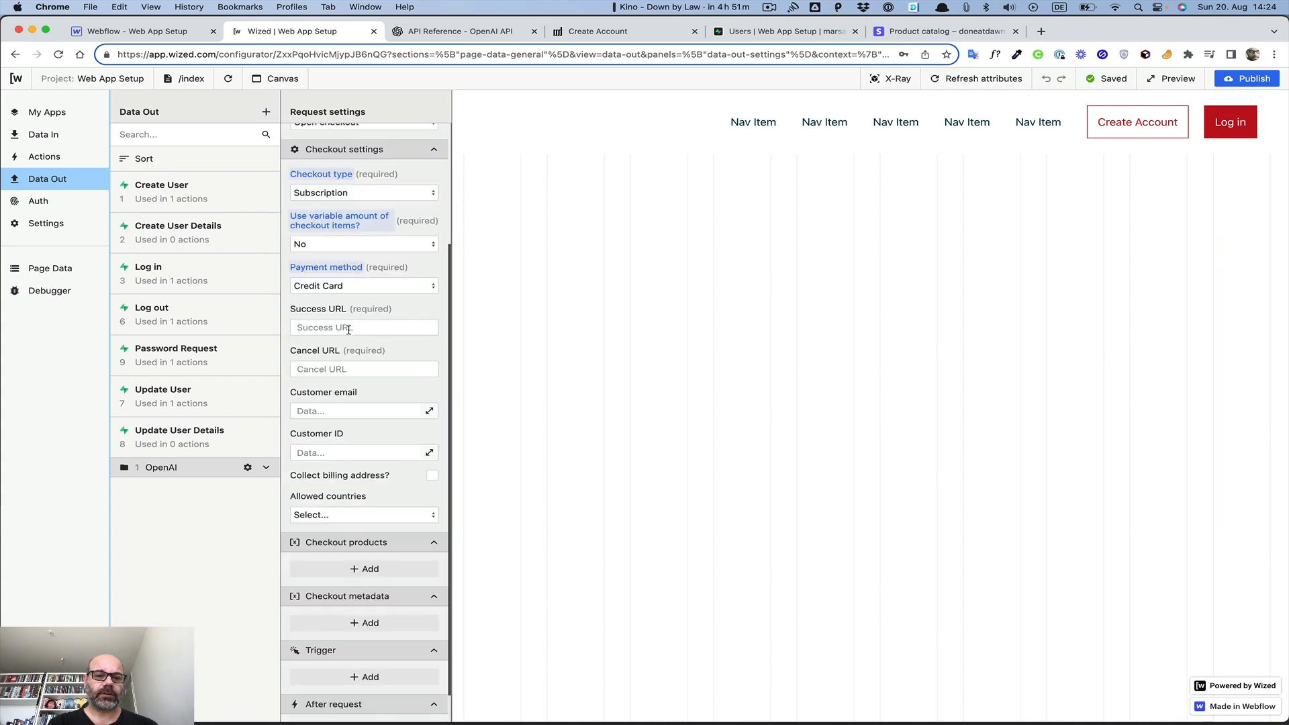
# Set the Success URL to /dashboard and the Cancel URL to /
pyautogui.click(349, 329)
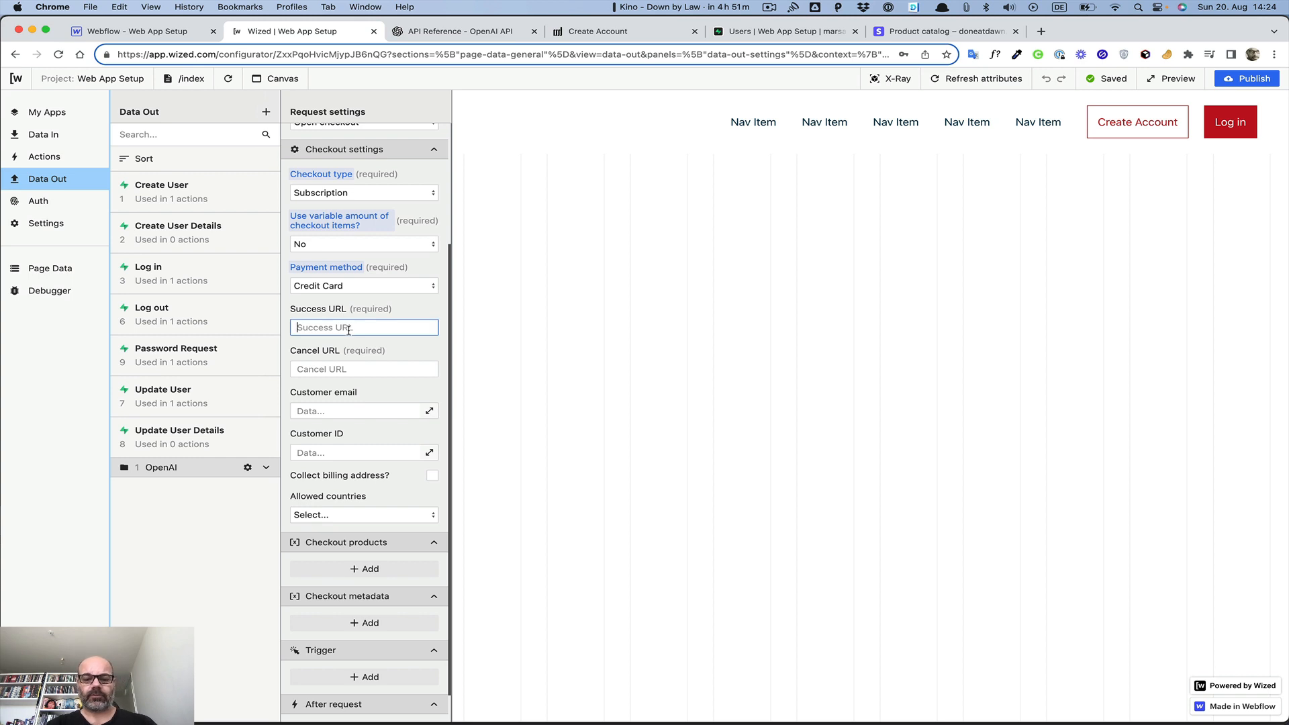
pyautogui.write('/dash')
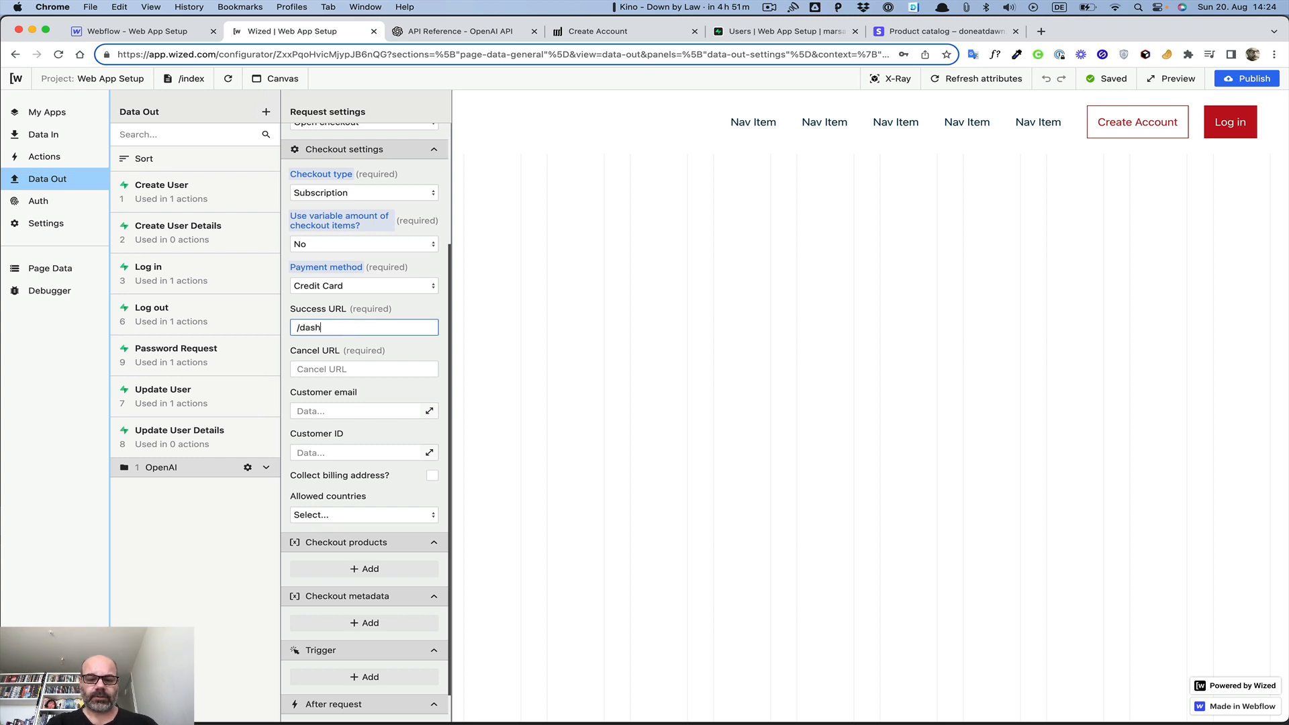
pyautogui.write('board')
pyautogui.click(341, 368)
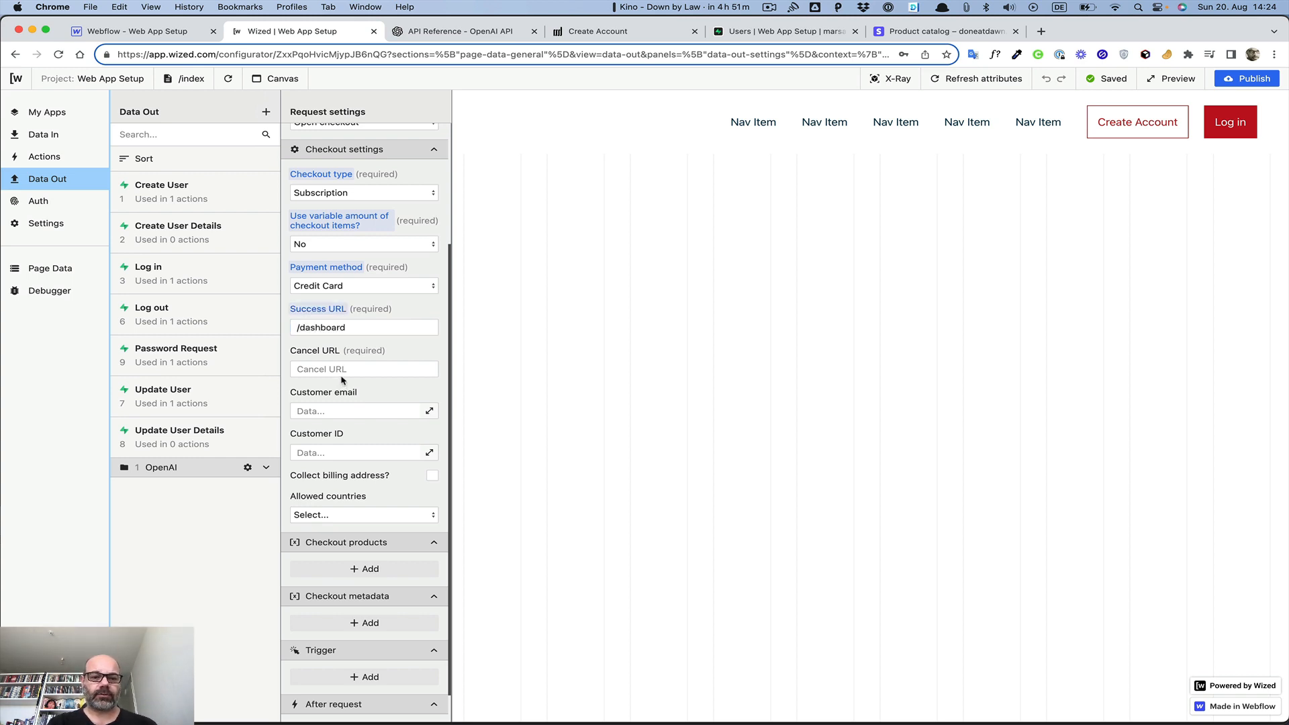
pyautogui.write('/')
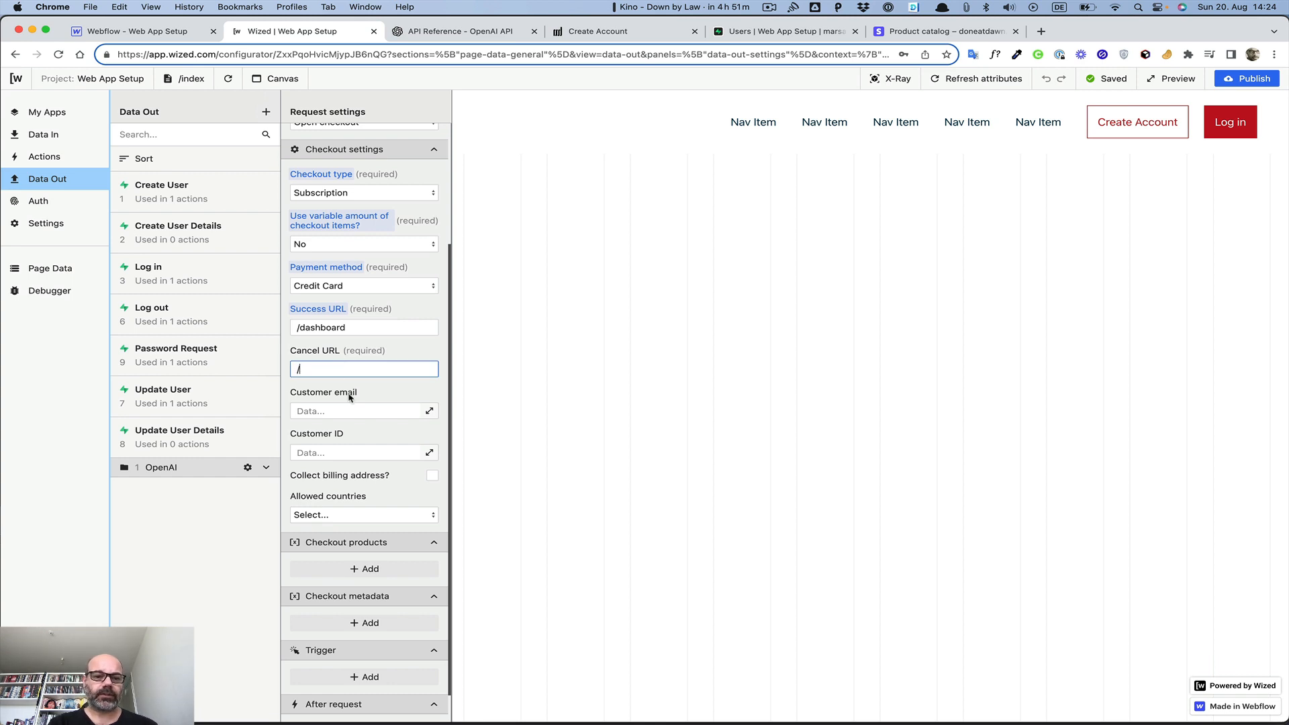
# Switch the canvas to the /create-account page so its form inputs are available
pyautogui.click(429, 412)
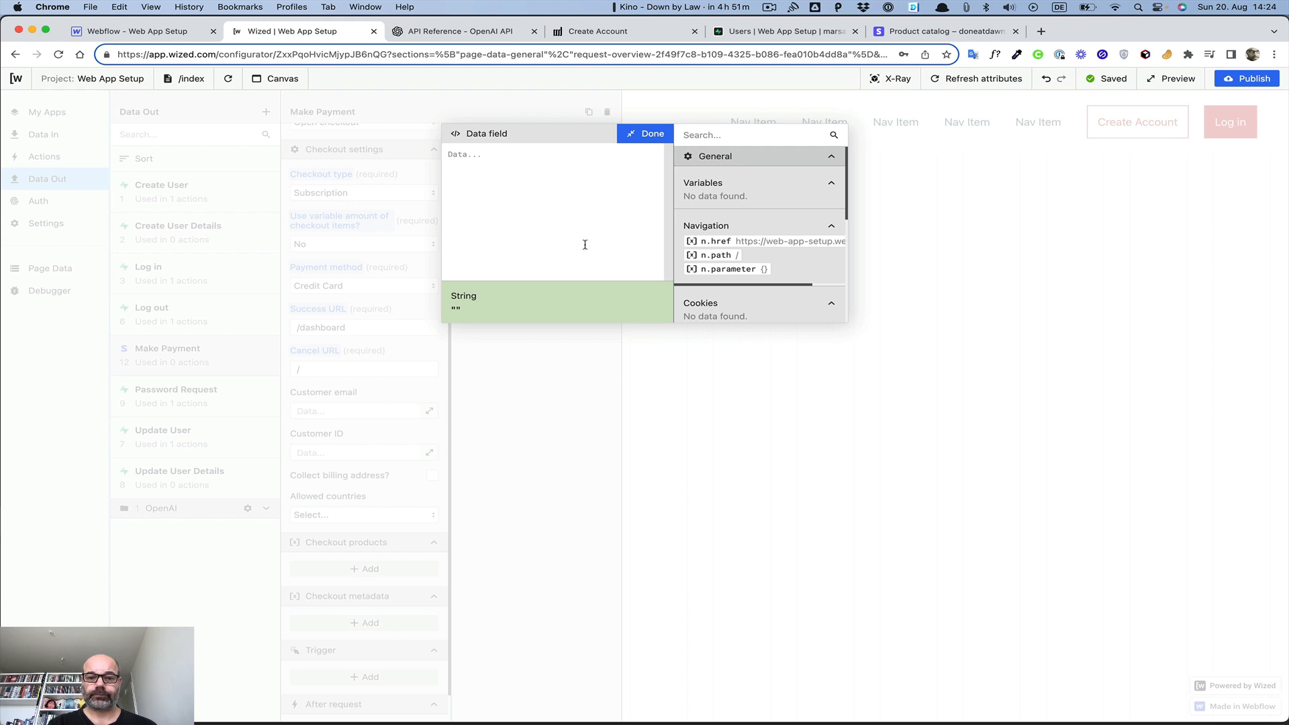
pyautogui.click(648, 134)
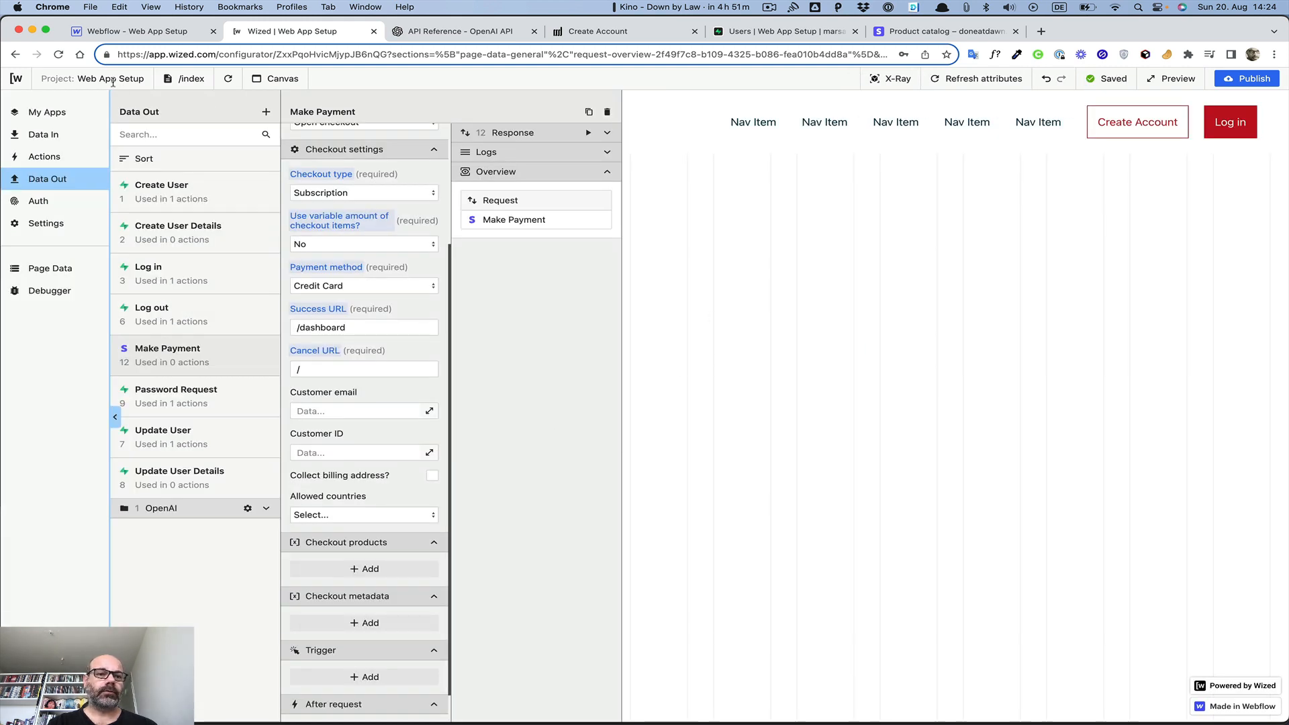
pyautogui.click(182, 80)
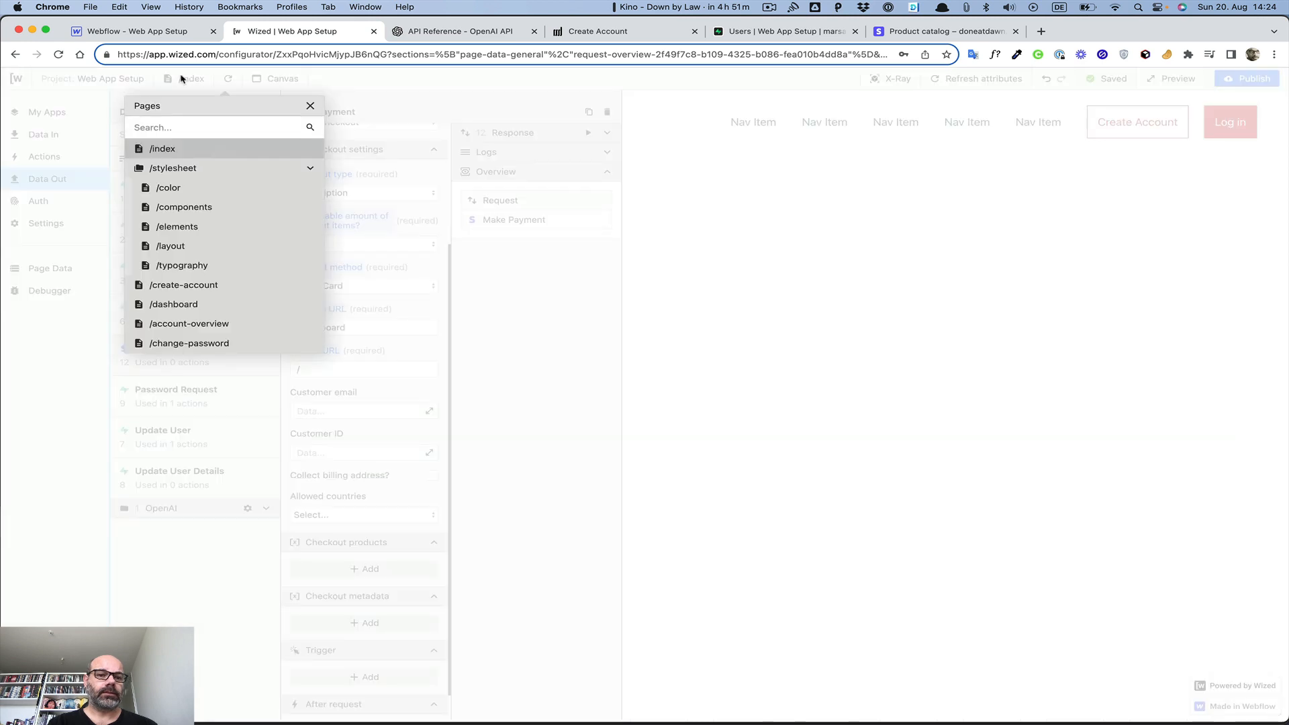
pyautogui.click(172, 285)
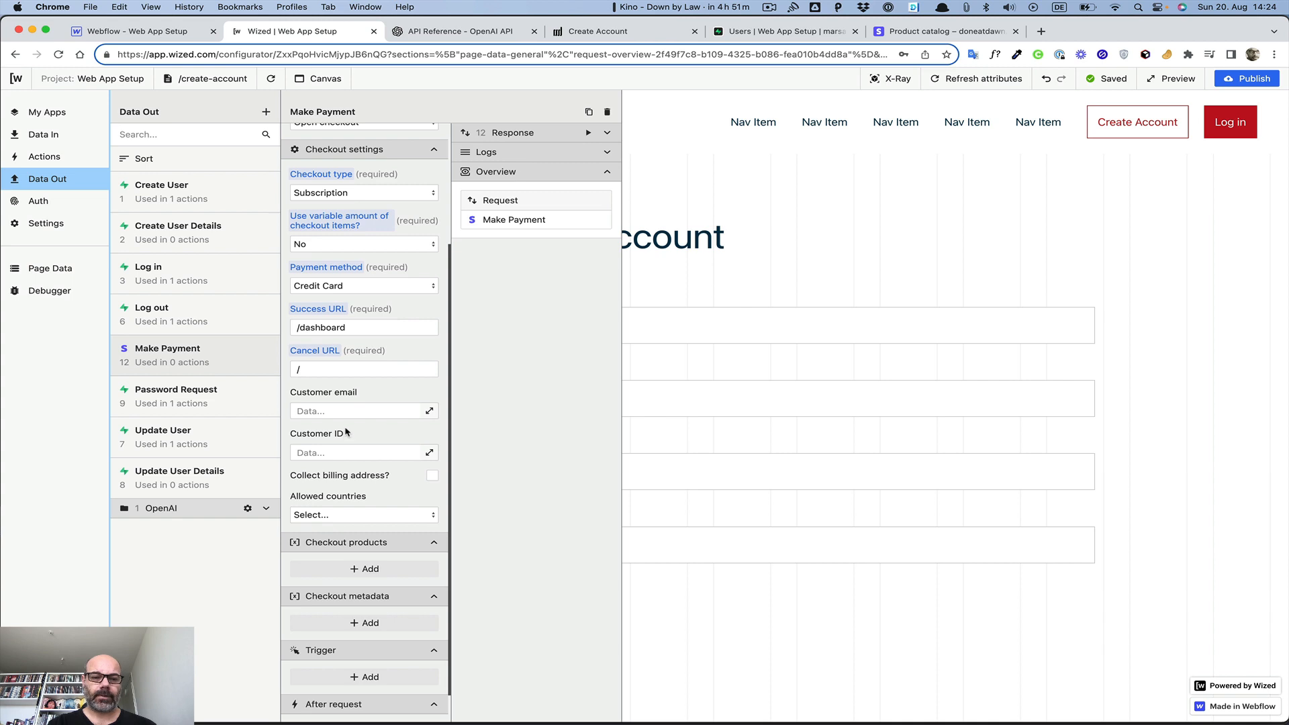
pyautogui.click(339, 454)
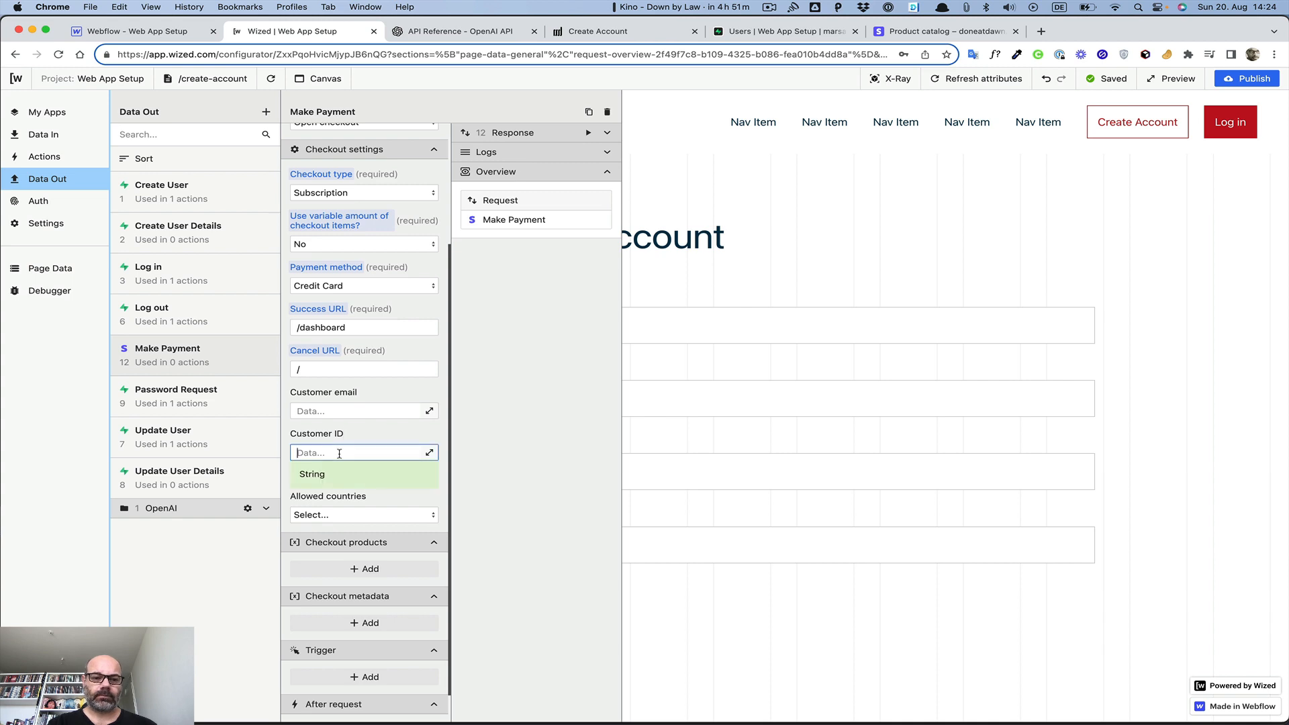
pyautogui.click(355, 408)
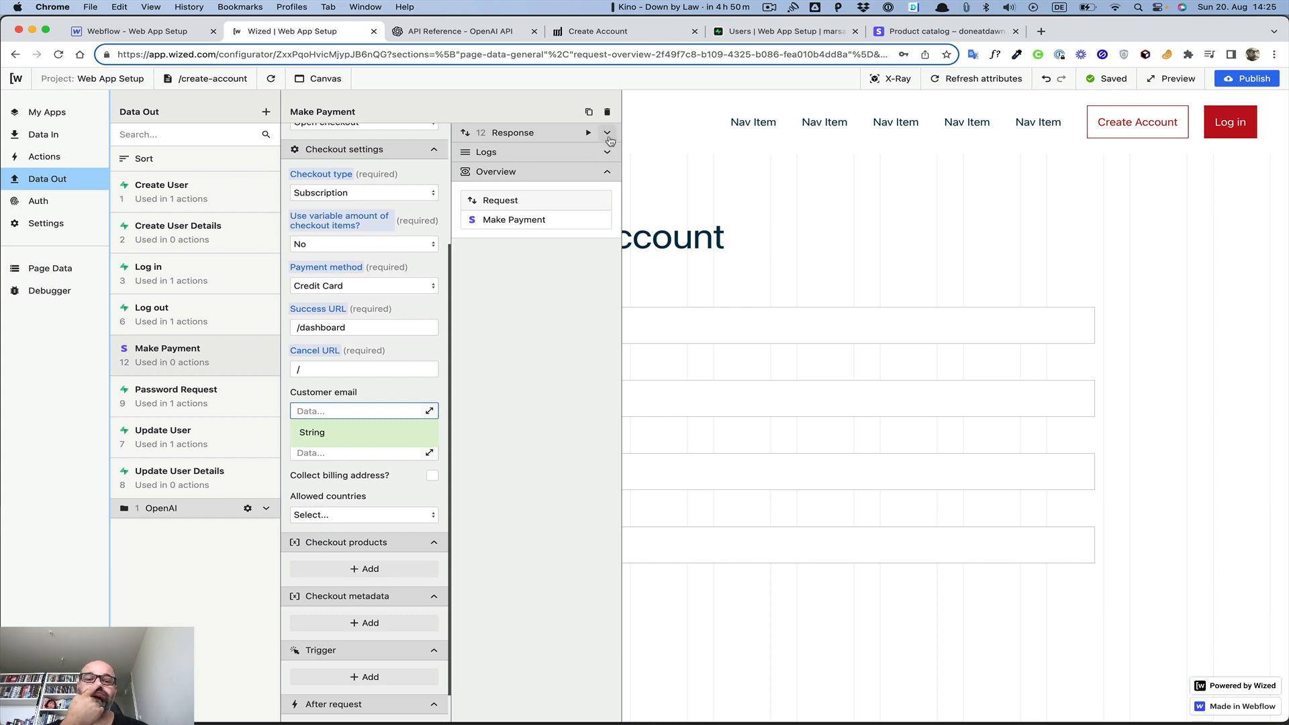
# Set the customer email to {{i.email}} from the form's email input
pyautogui.click(429, 412)
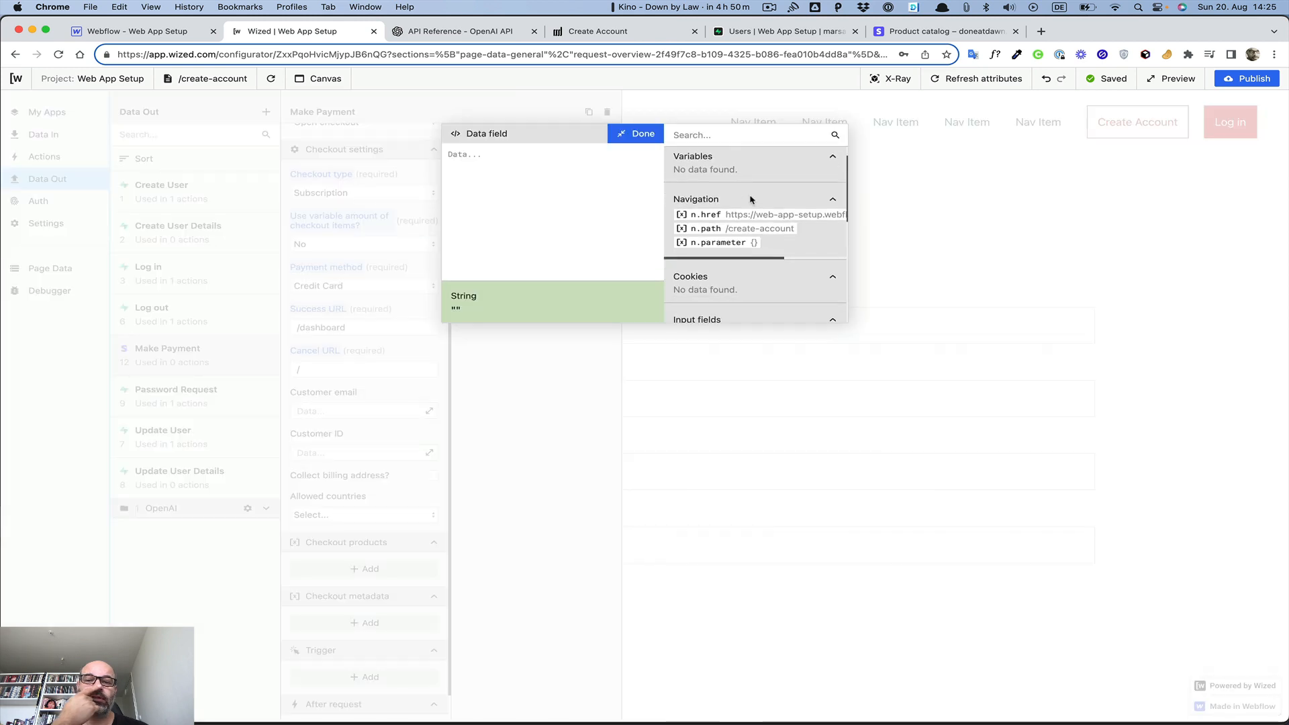
pyautogui.scroll(-4, 751, 199)
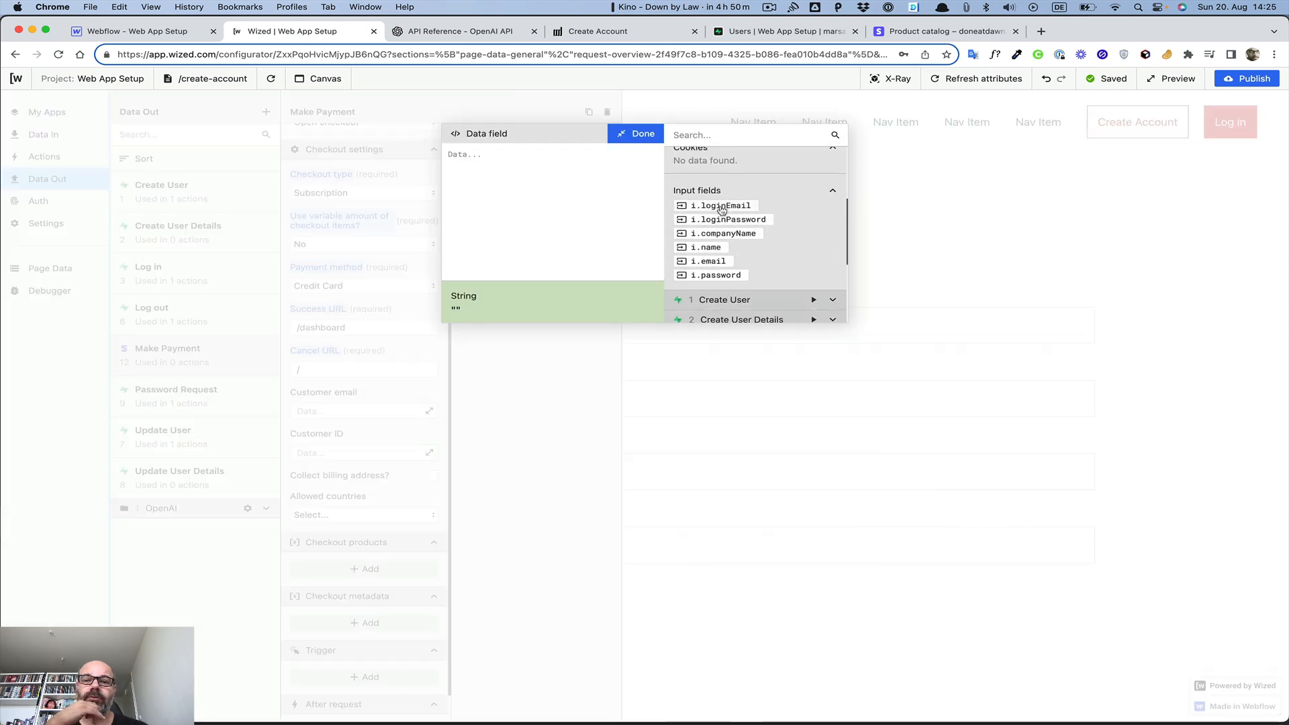
pyautogui.scroll(-1, 718, 225)
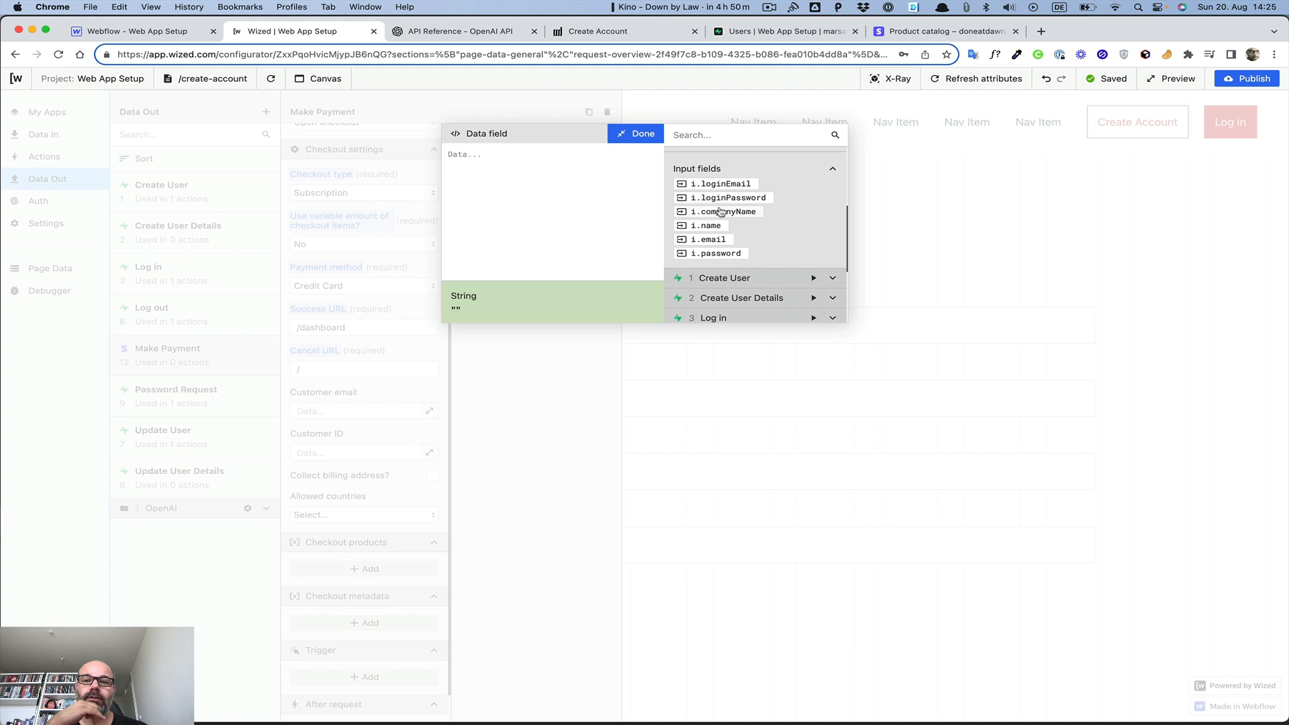
pyautogui.click(708, 241)
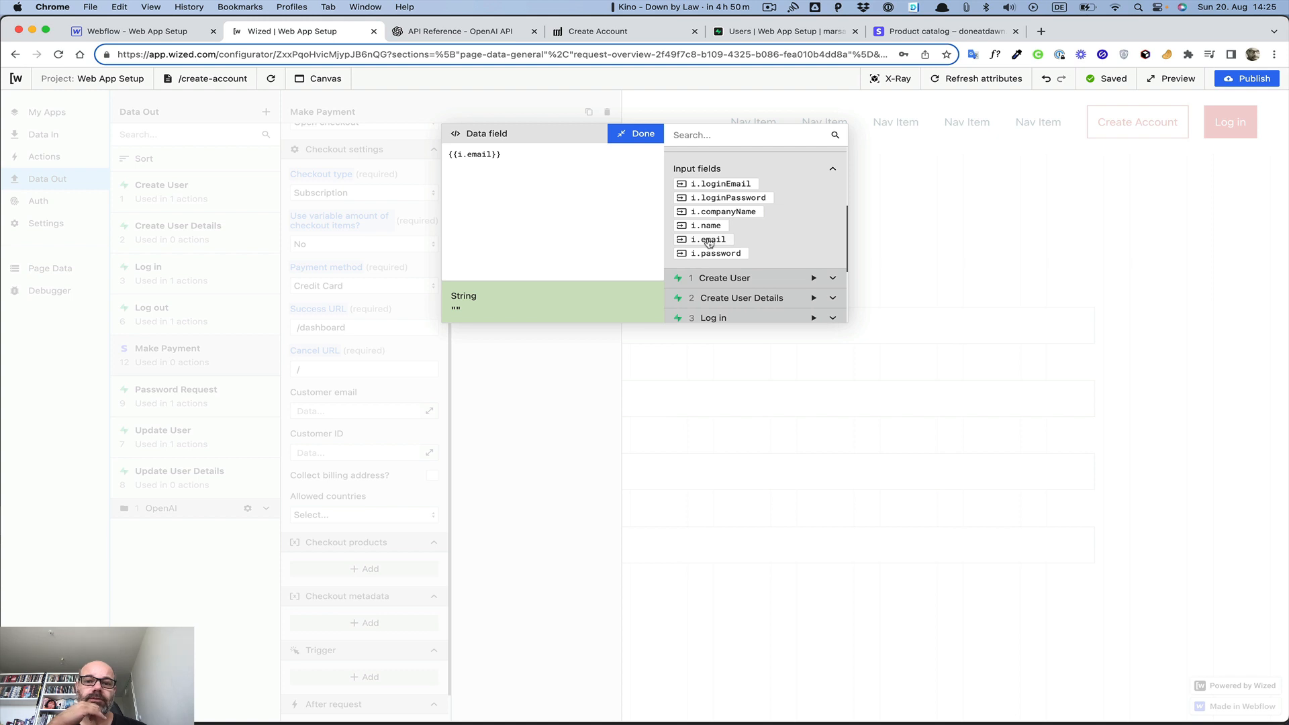
pyautogui.click(636, 138)
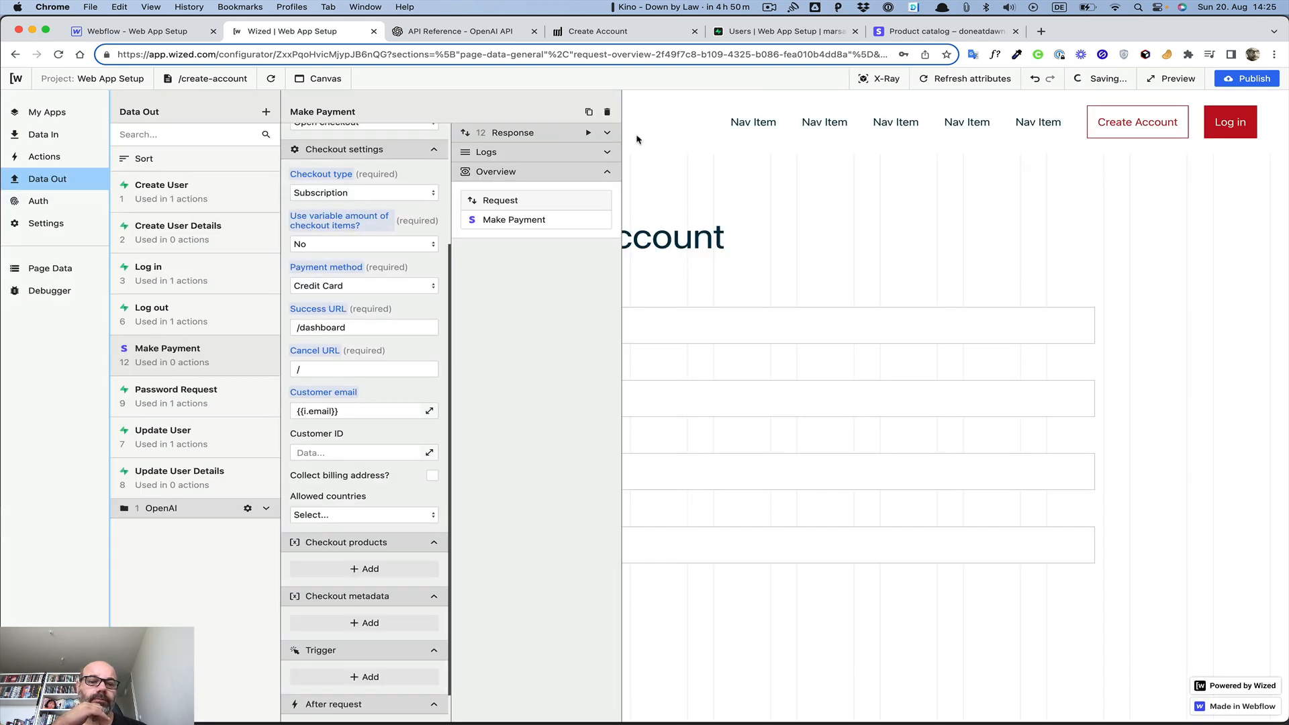
# Add a checkout product, then go to Stripe's product catalog to find its price
pyautogui.scroll(-3, 364, 427)
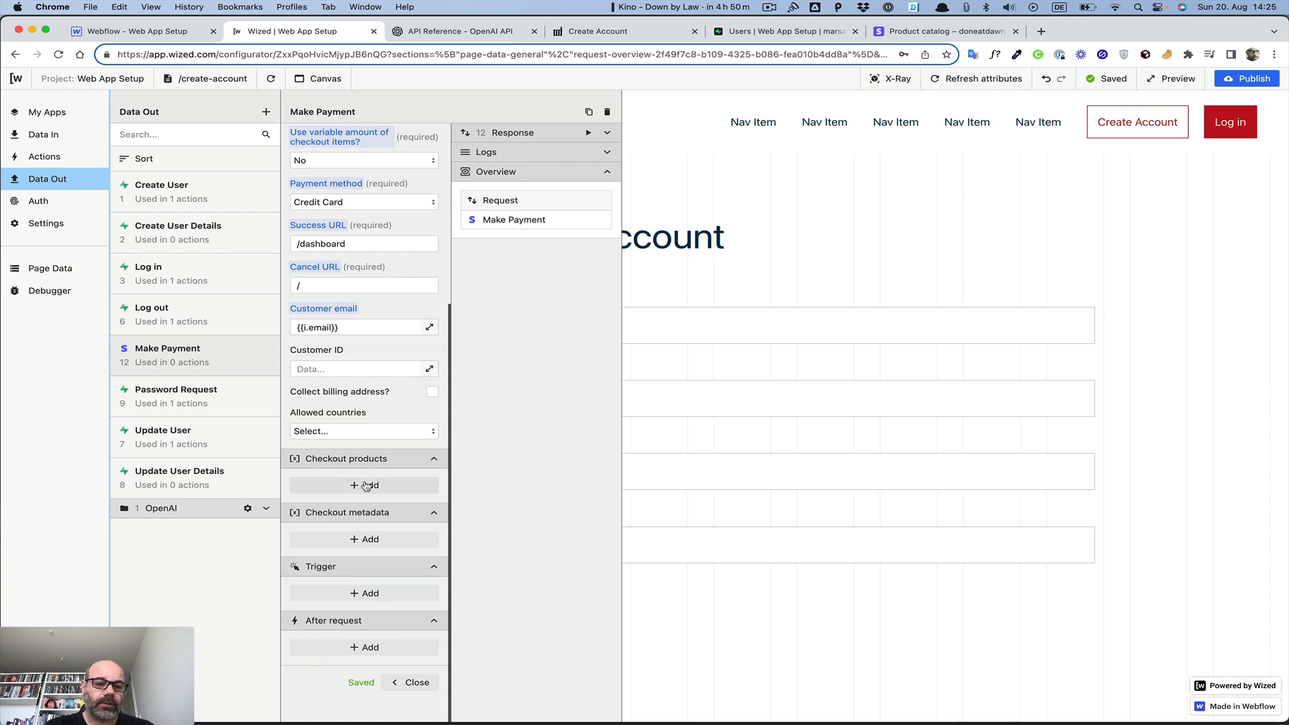
pyautogui.click(366, 486)
pyautogui.scroll(-3, 334, 408)
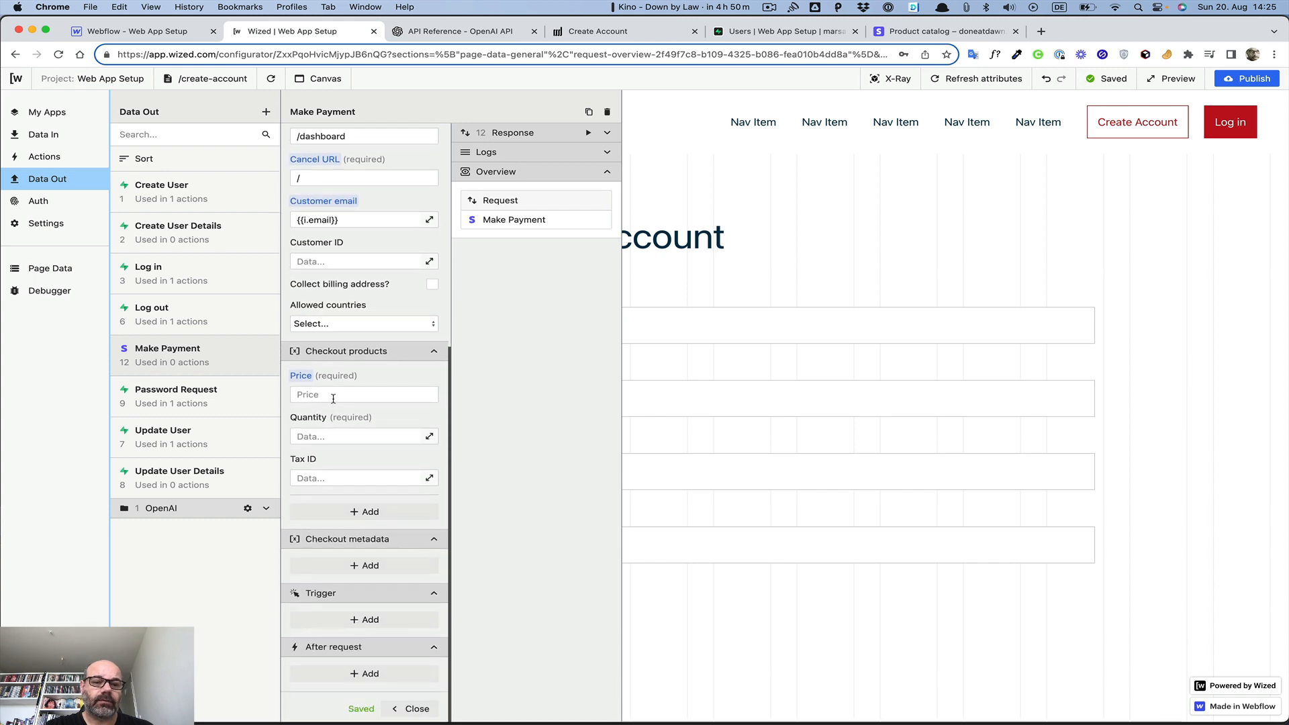
pyautogui.click(333, 396)
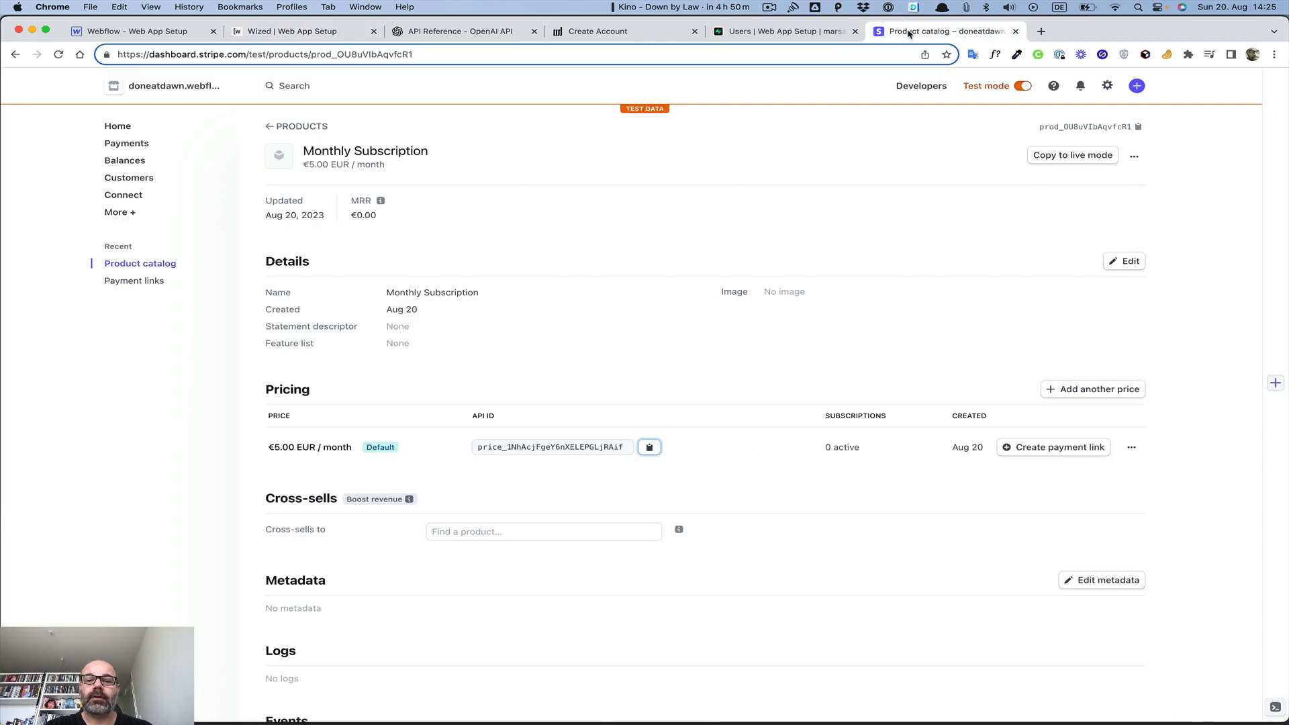
pyautogui.click(910, 30)
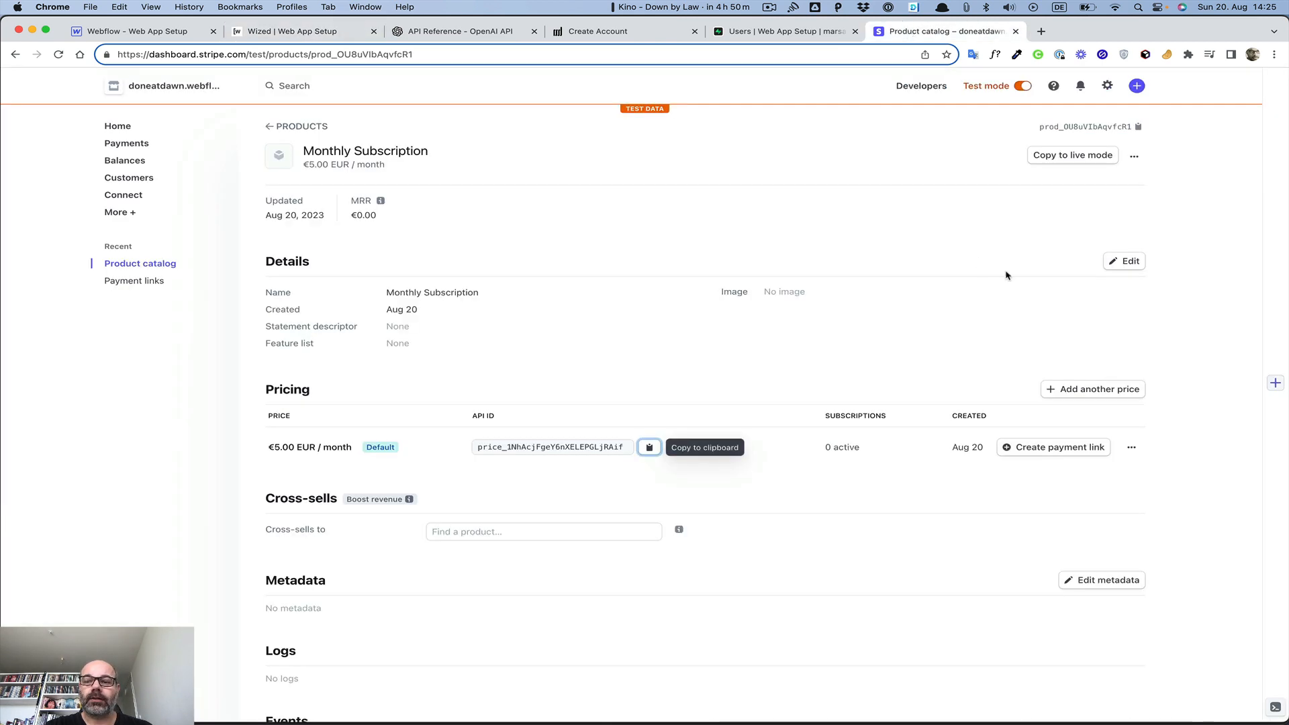
# Copy the €5.00 monthly price's API ID from Stripe and paste it into Price
pyautogui.click(704, 458)
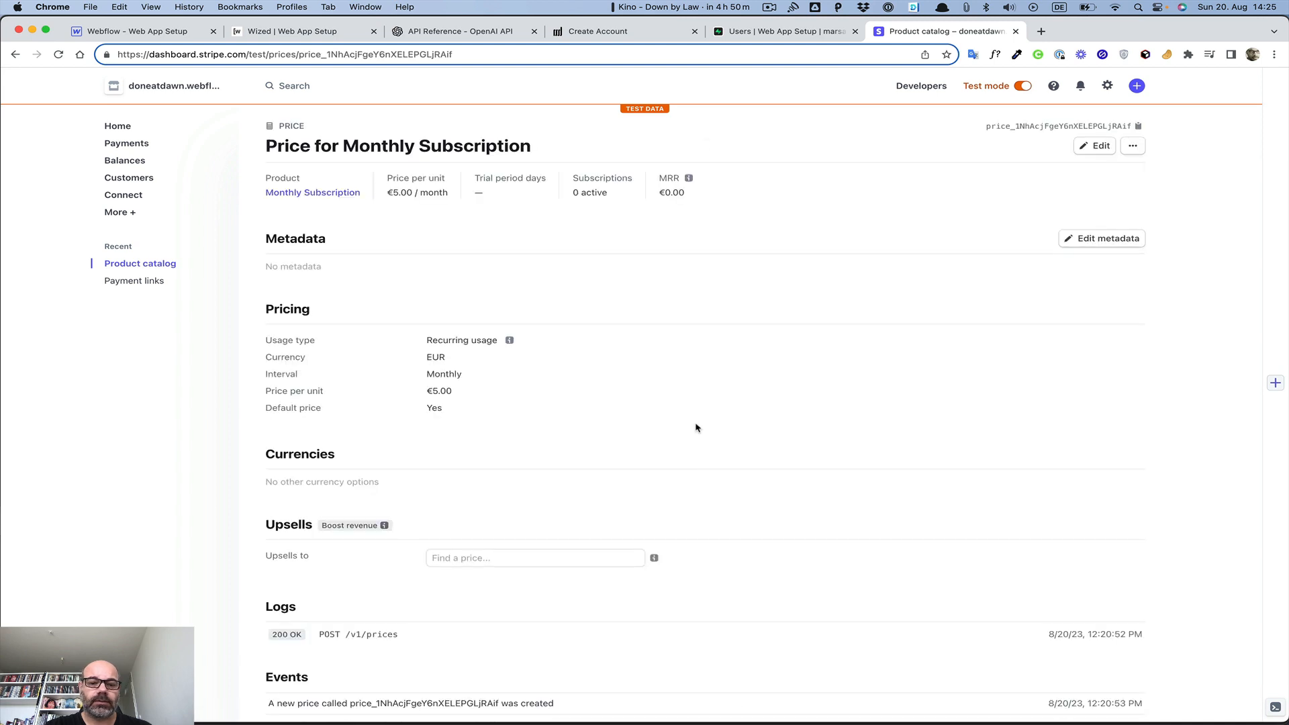
pyautogui.click(15, 54)
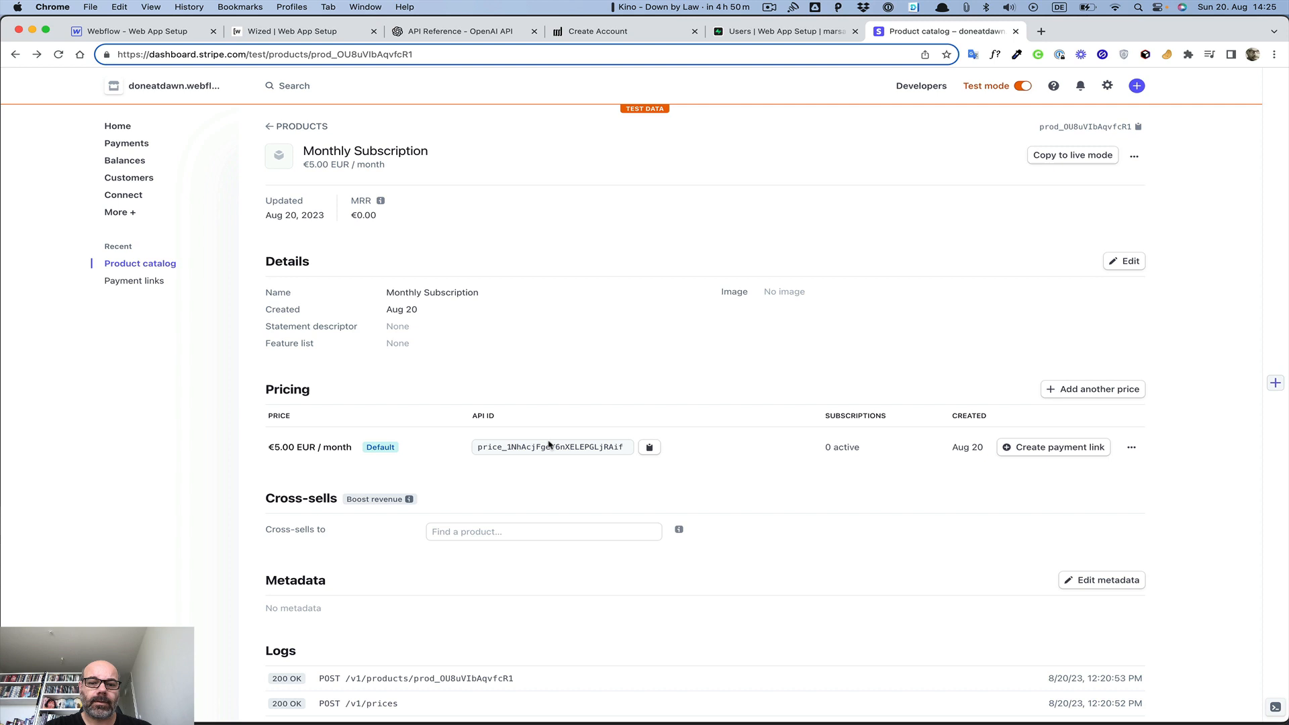
pyautogui.click(649, 455)
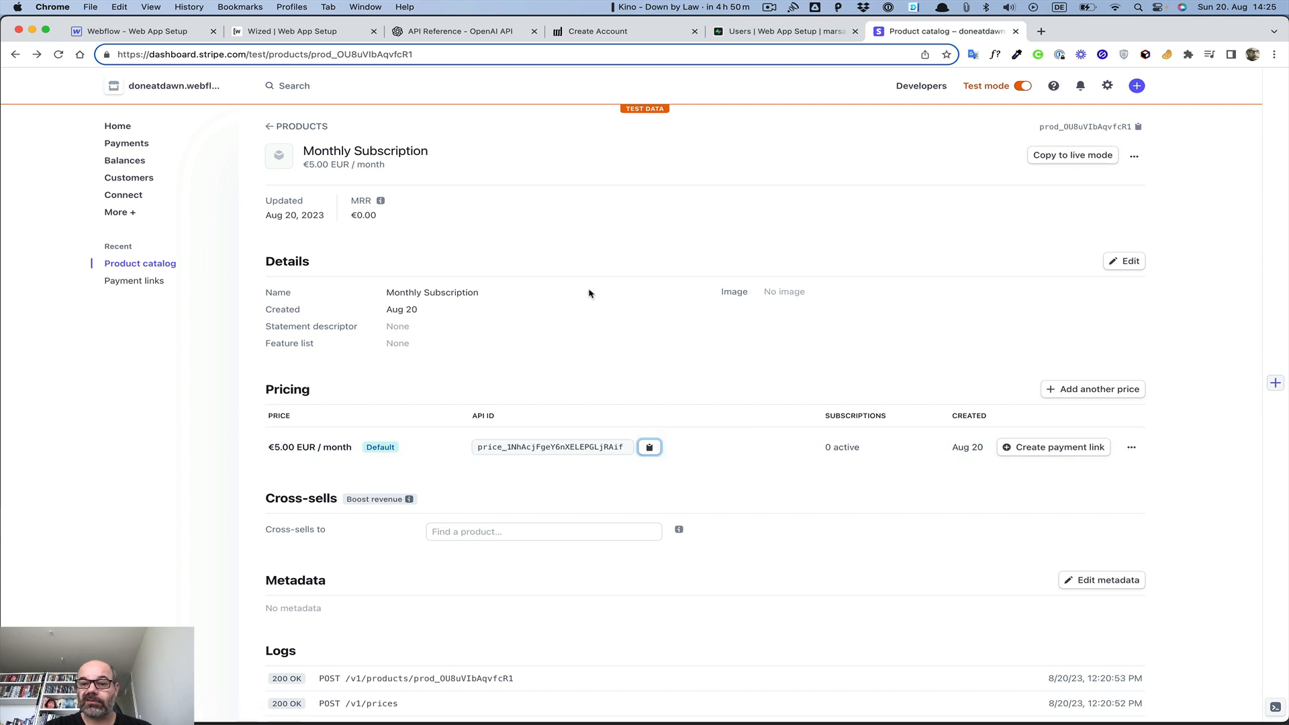
pyautogui.click(269, 31)
pyautogui.press('super+v')
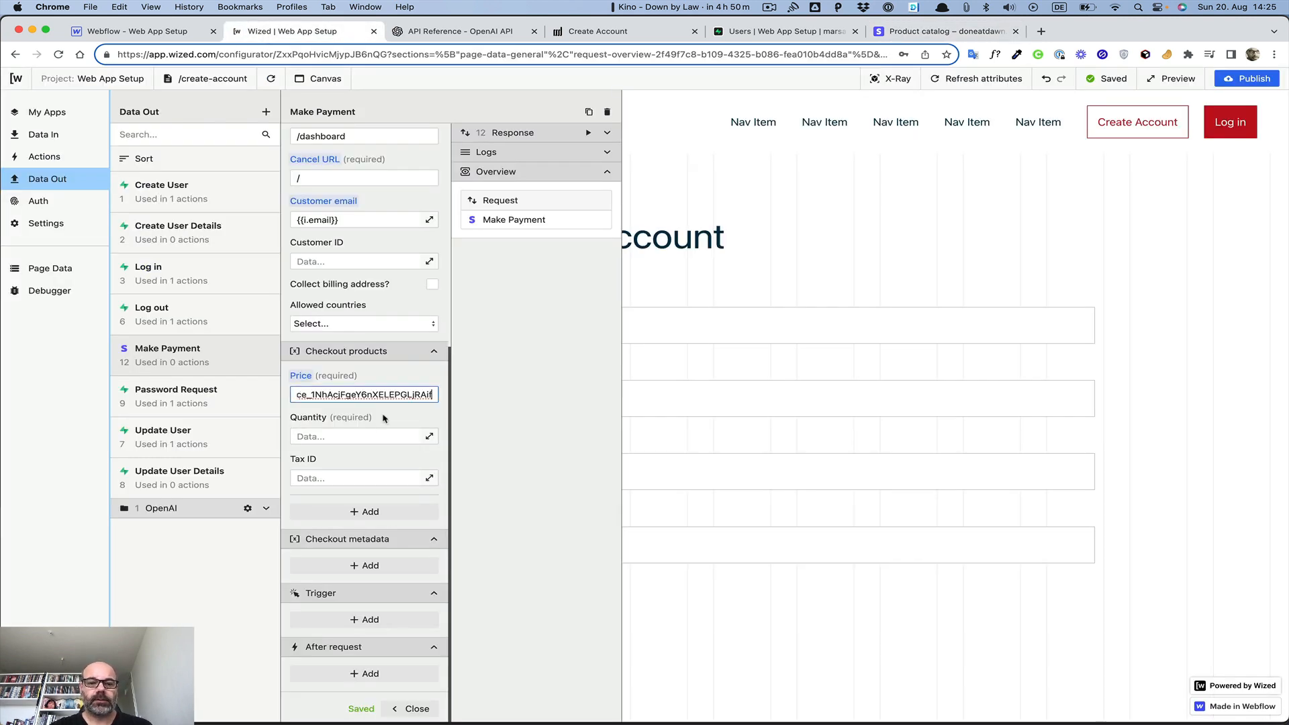
# Set the checkout product quantity to 1
pyautogui.click(371, 436)
pyautogui.write('1')
pyautogui.press('Return')
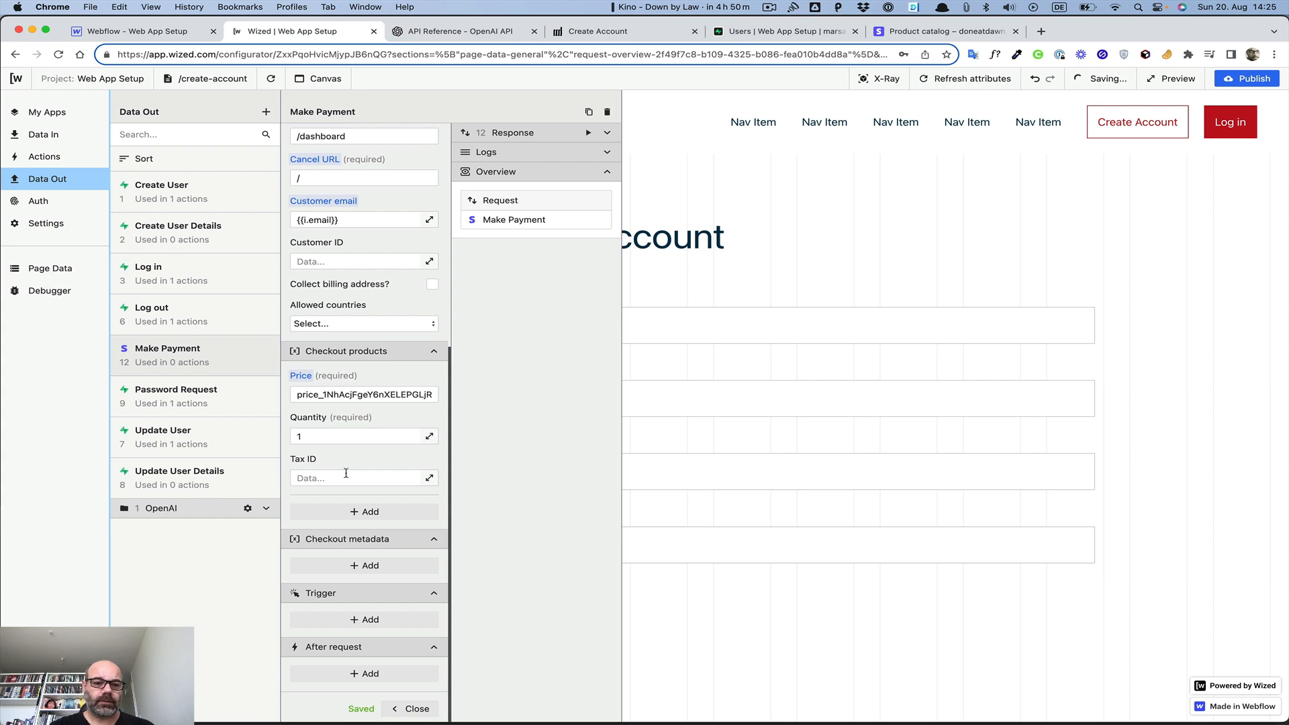
# Test-run Make Payment and read the 500 'Not a valid URL' error
pyautogui.scroll(-1, 372, 459)
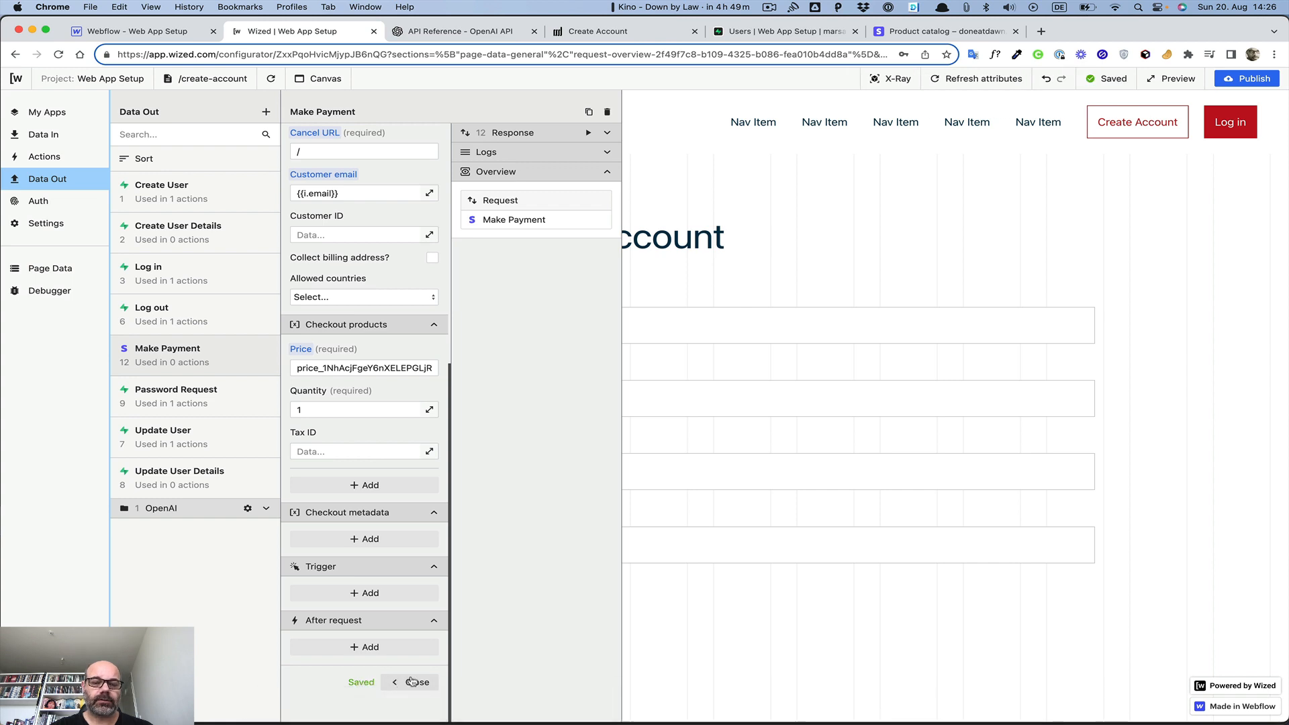
pyautogui.click(607, 133)
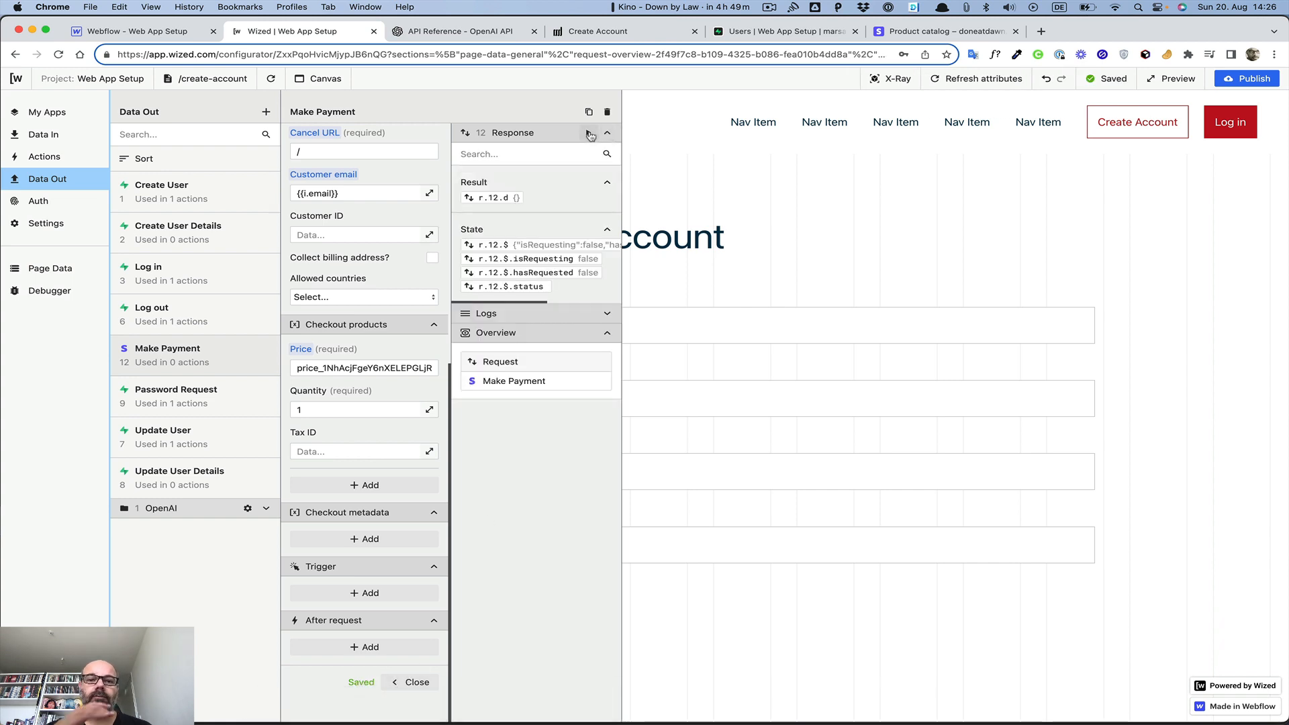
pyautogui.click(590, 136)
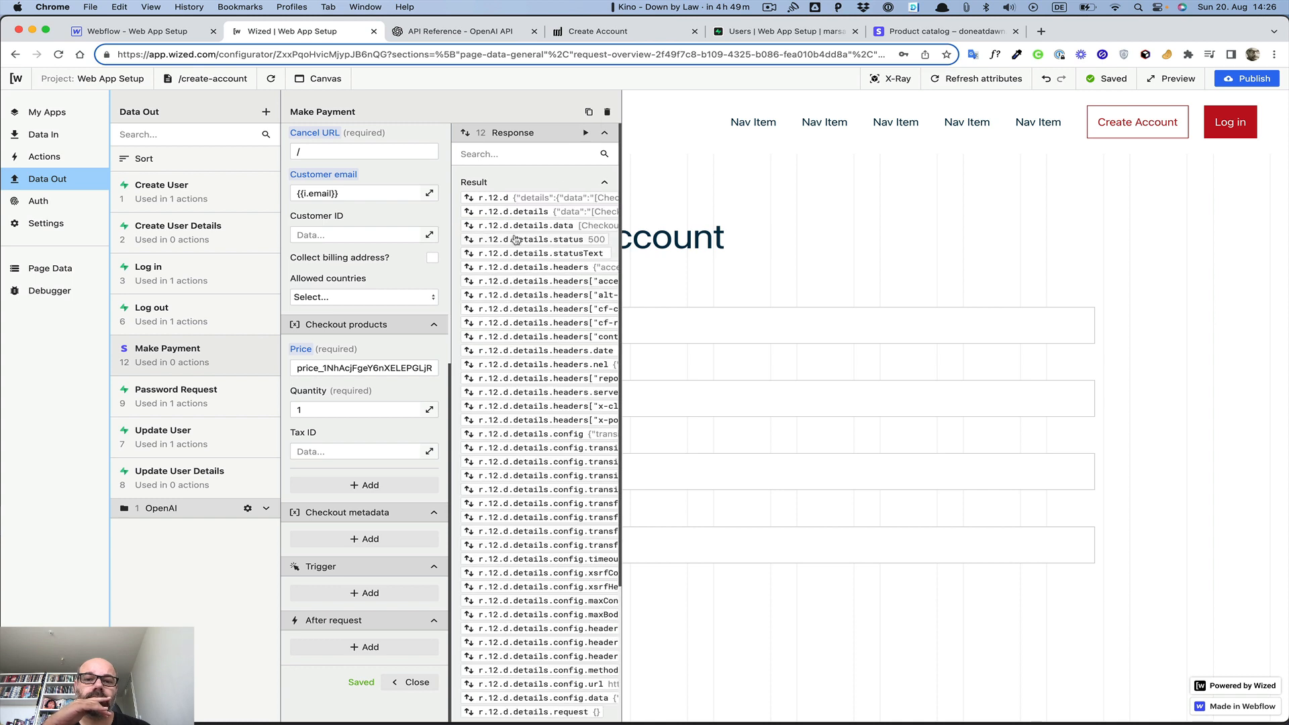
pyautogui.hscroll(7, 524, 236)
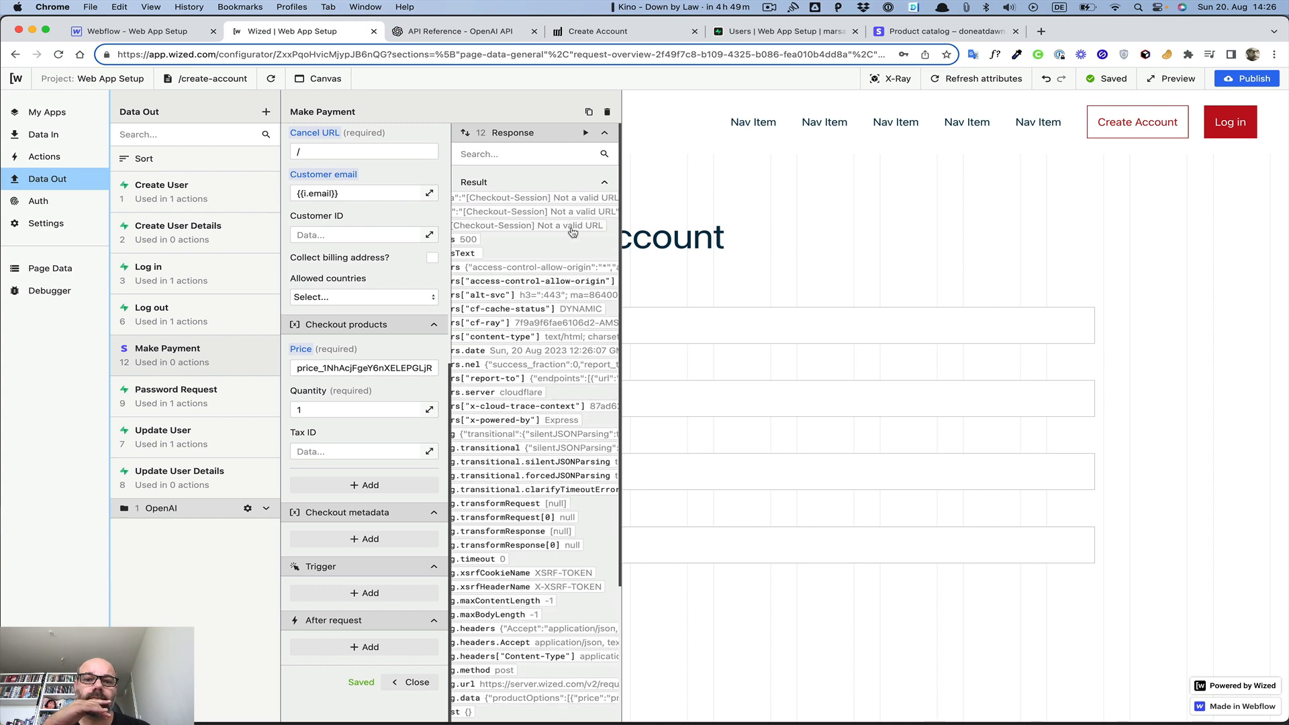
pyautogui.hscroll(3, 573, 232)
pyautogui.hscroll(-10, 573, 232)
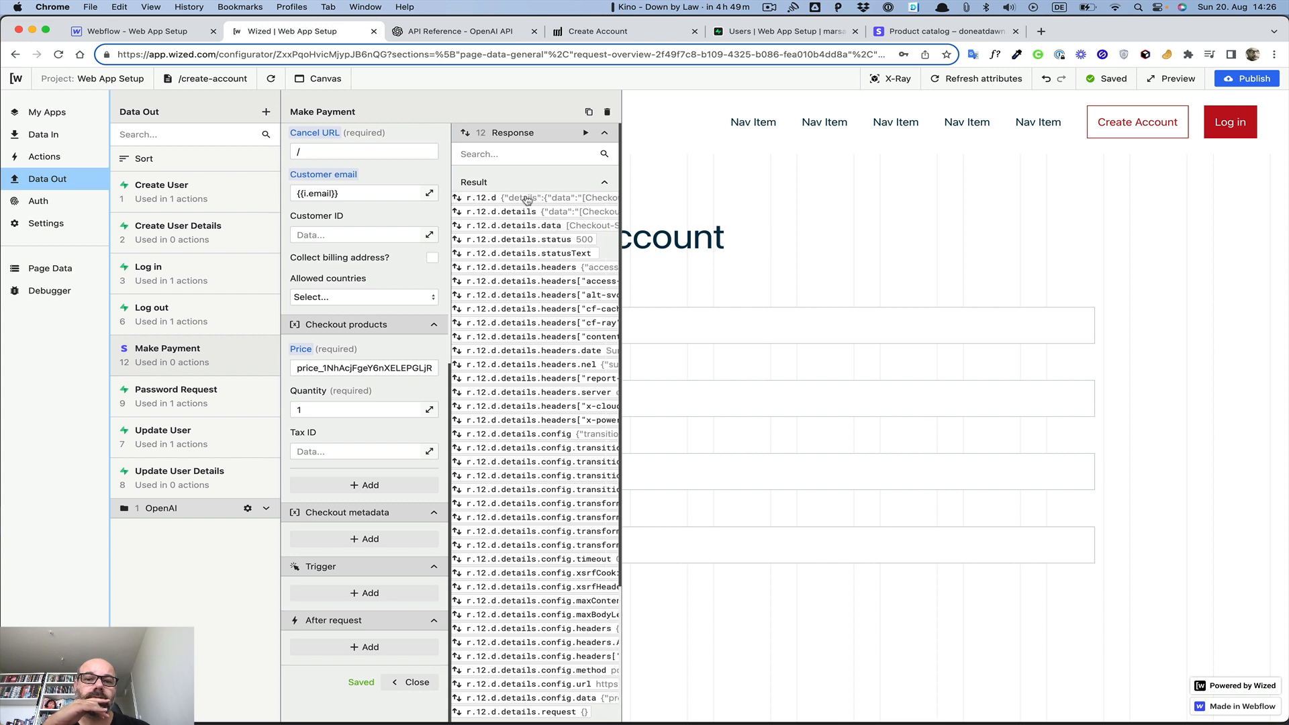
pyautogui.hscroll(4, 527, 200)
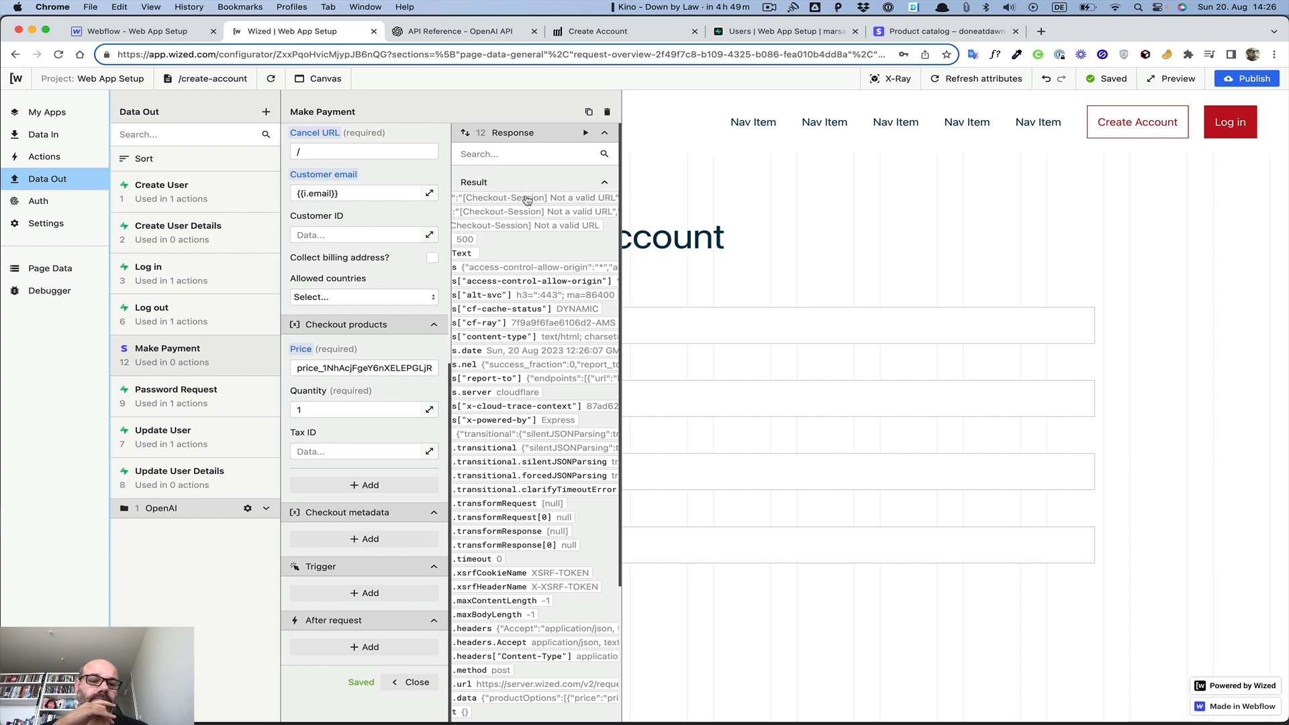
pyautogui.scroll(6, 334, 432)
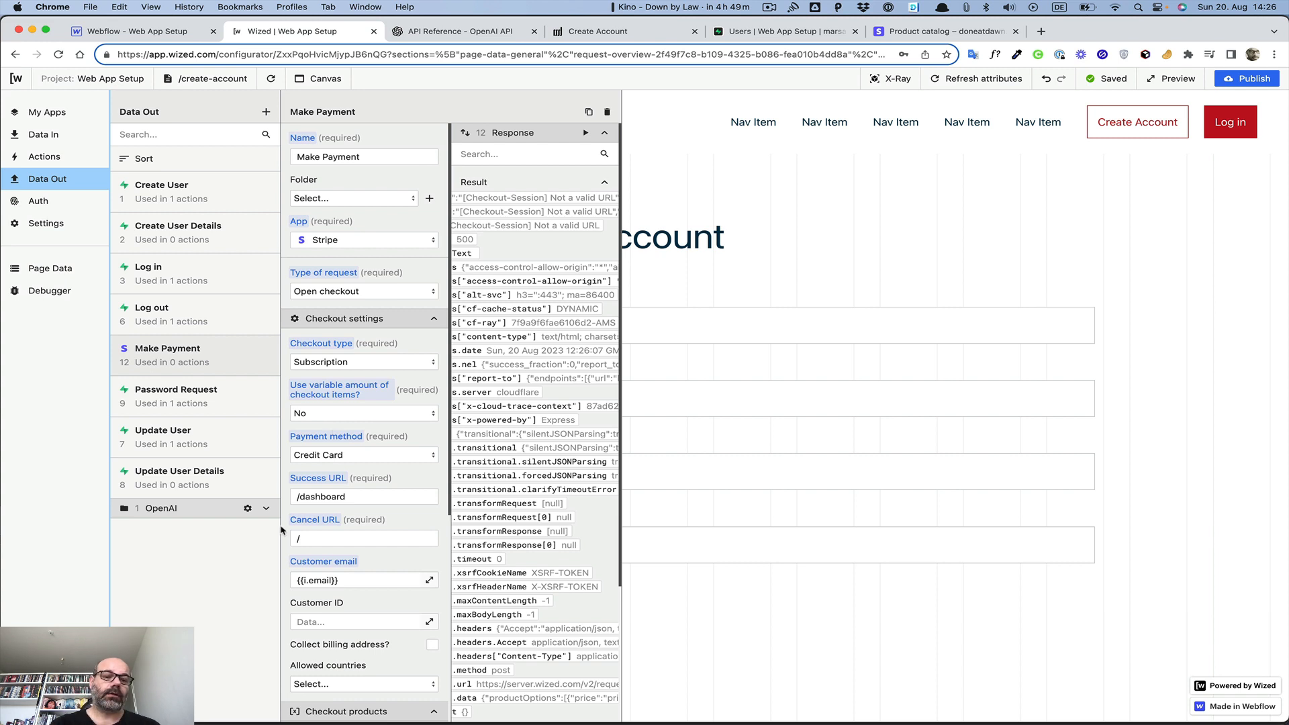
pyautogui.click(296, 496)
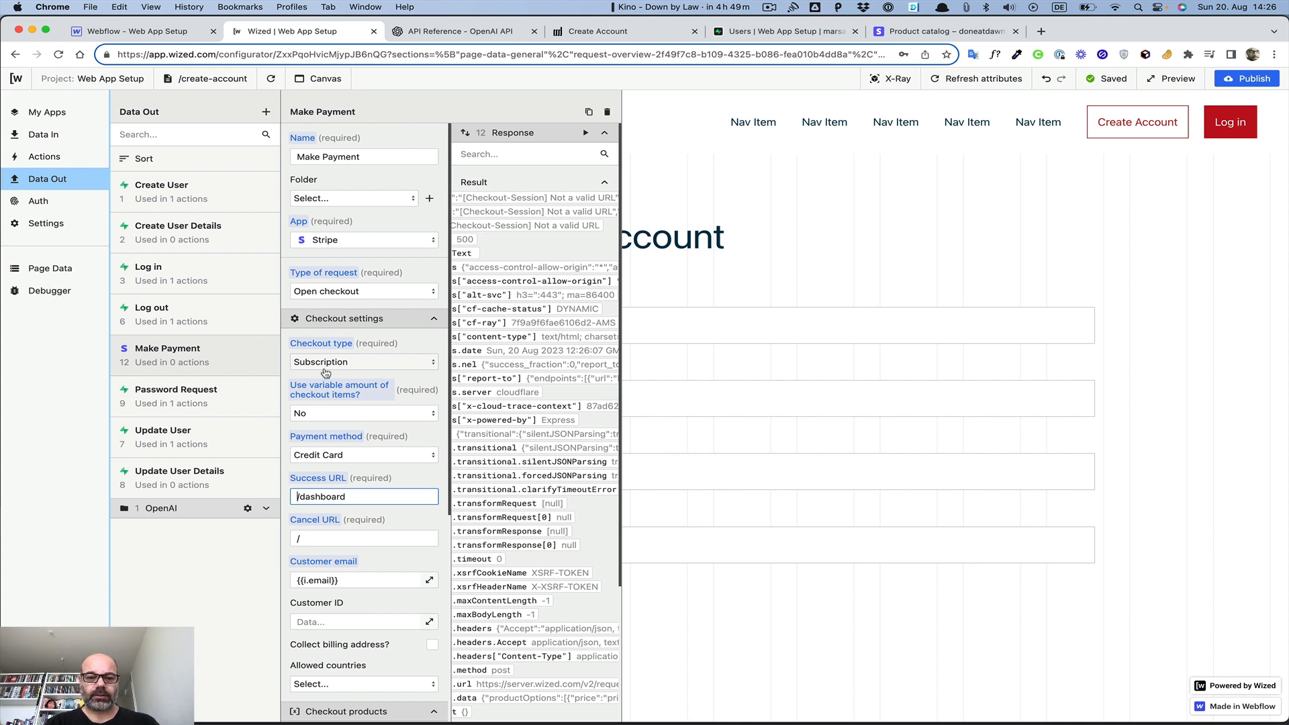
pyautogui.write('htt')
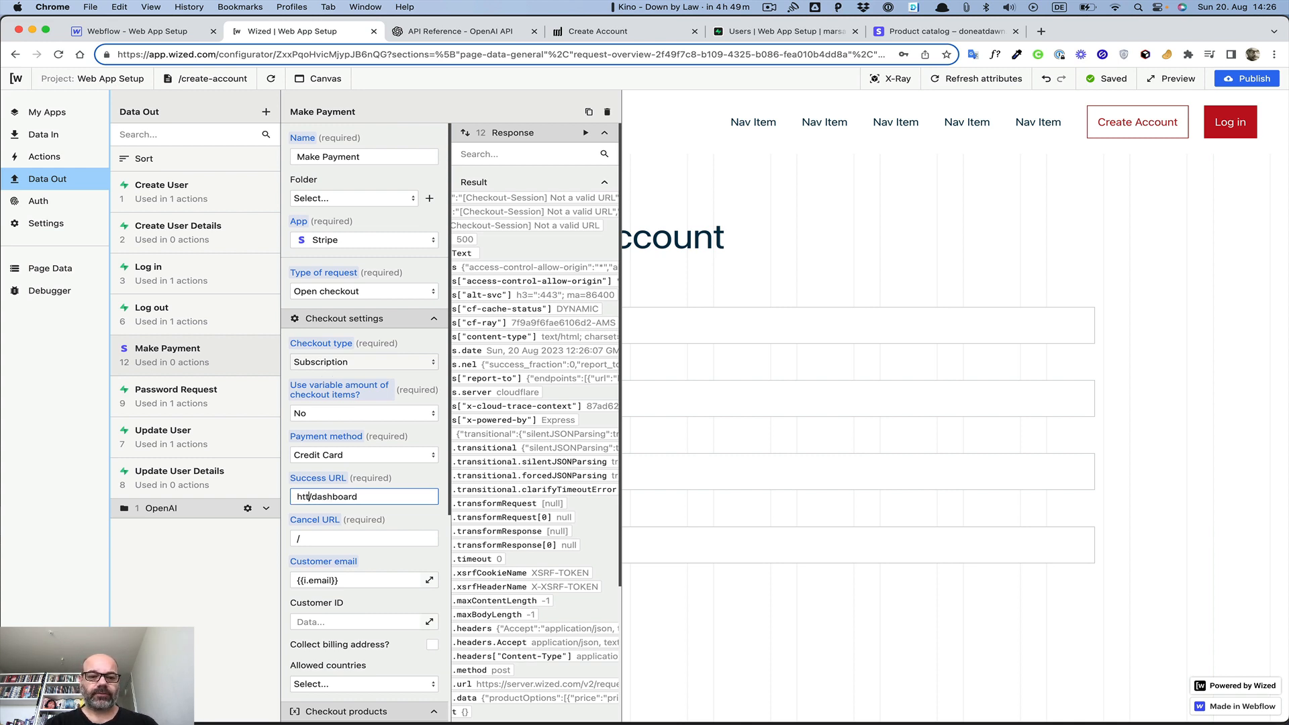
pyautogui.click(568, 33)
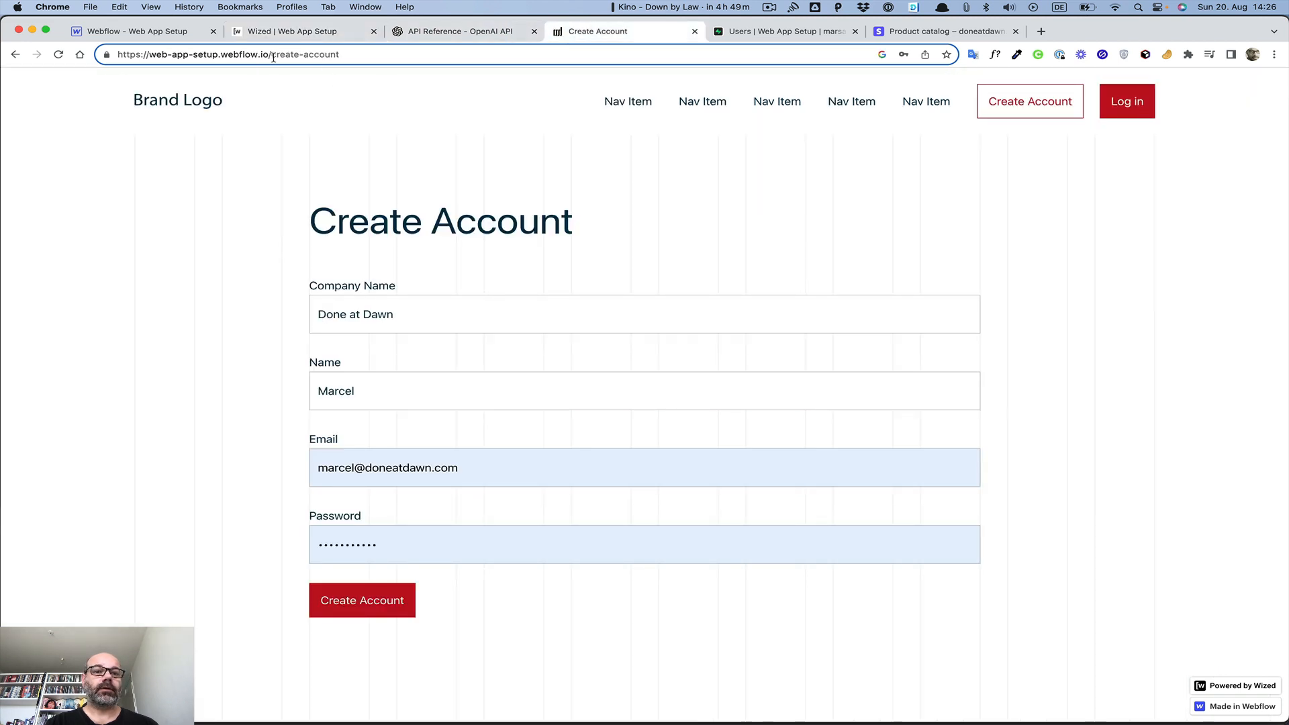
pyautogui.moveTo(273, 58); pyautogui.dragTo(1, 16)
pyautogui.press('super+c')
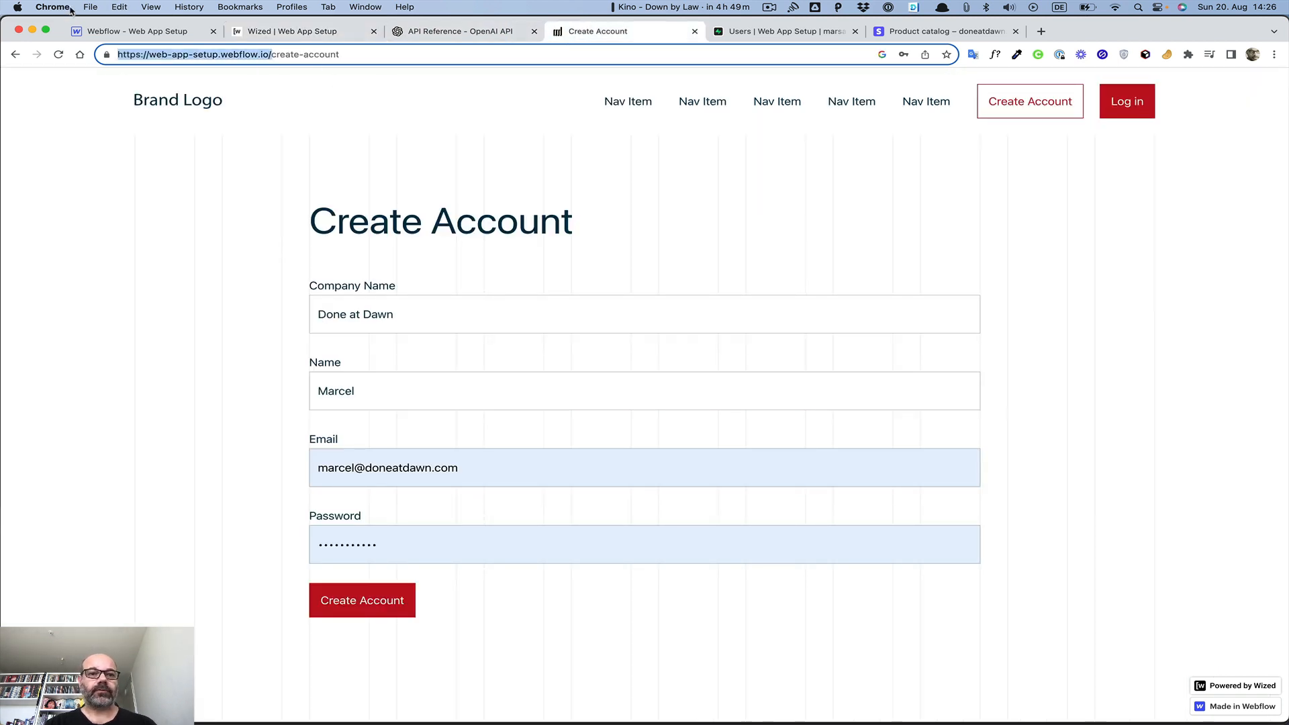
pyautogui.click(261, 32)
pyautogui.press('BackSpace')
pyautogui.press('BackSpace')
pyautogui.press('BackSpace')
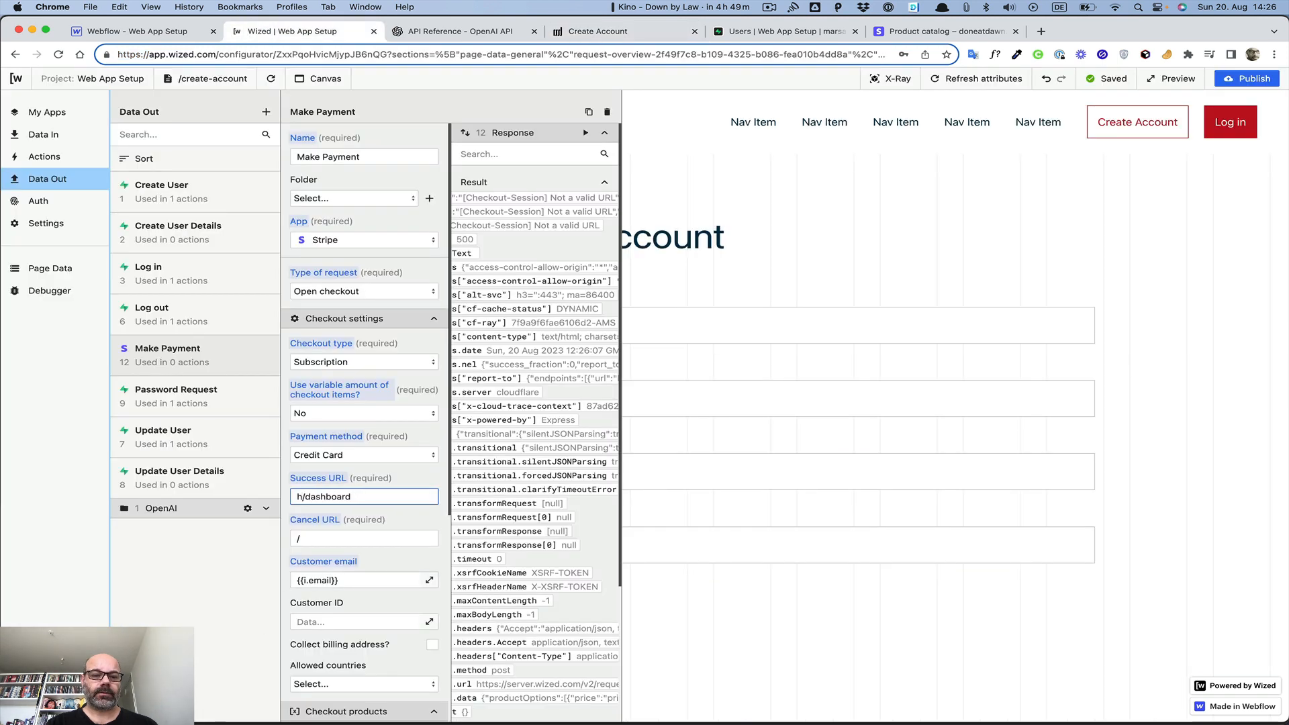
pyautogui.press('super+v')
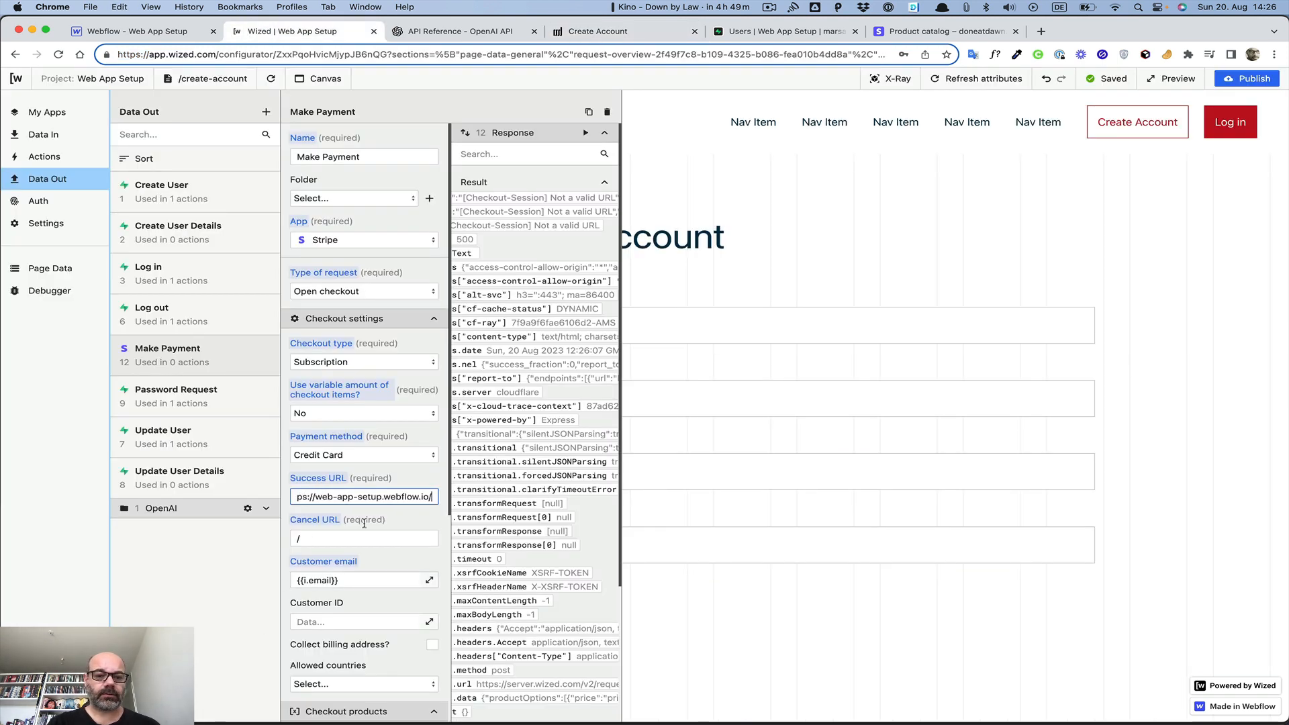
pyautogui.press('Right')
pyautogui.press('BackSpace')
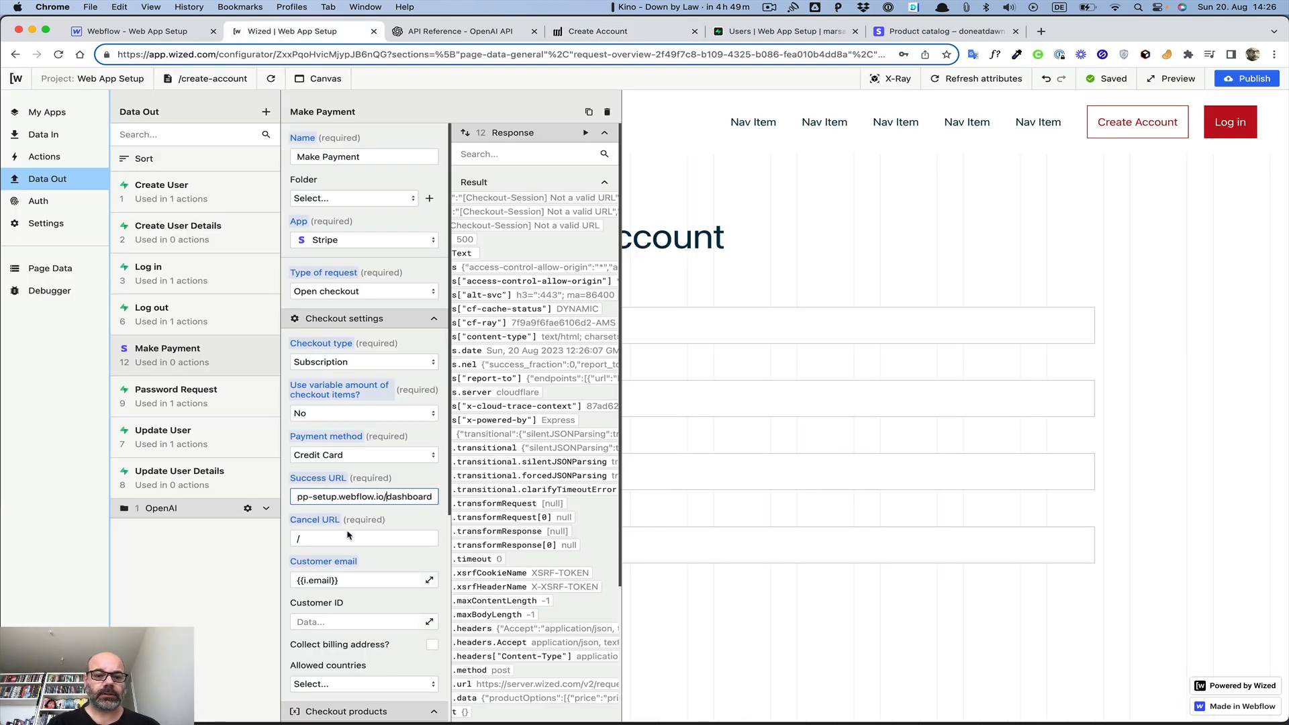
pyautogui.click(299, 537)
pyautogui.press('super+v')
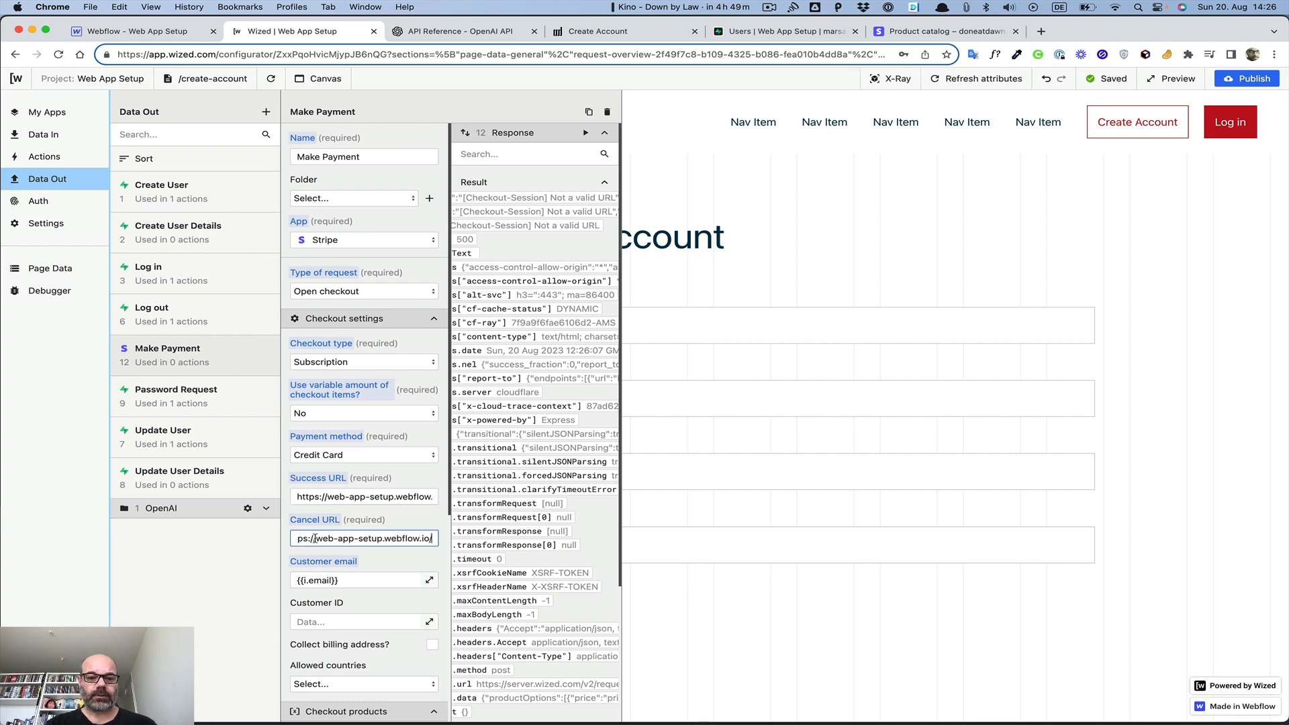
pyautogui.click(382, 519)
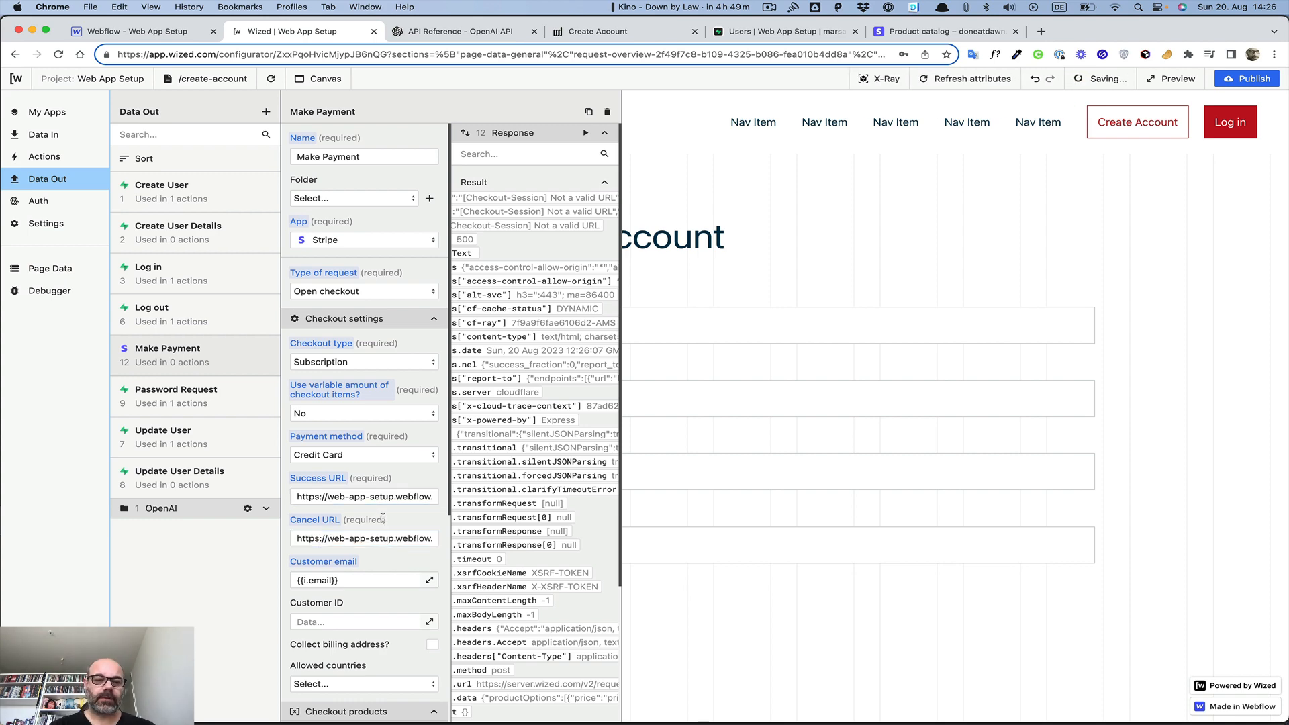
# Rerun Make Payment, confirm status 200 with a checkout session, and close its settings
pyautogui.click(585, 133)
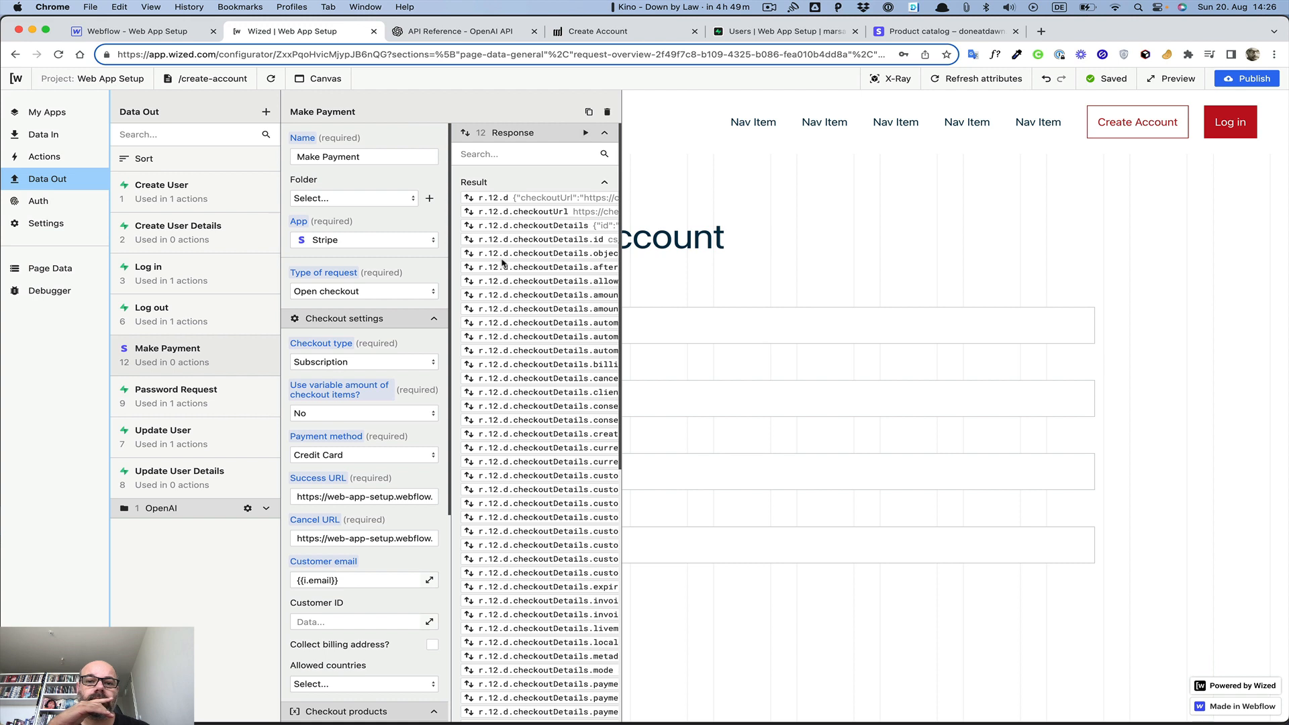
pyautogui.hscroll(4, 504, 261)
pyautogui.hscroll(-1, 503, 262)
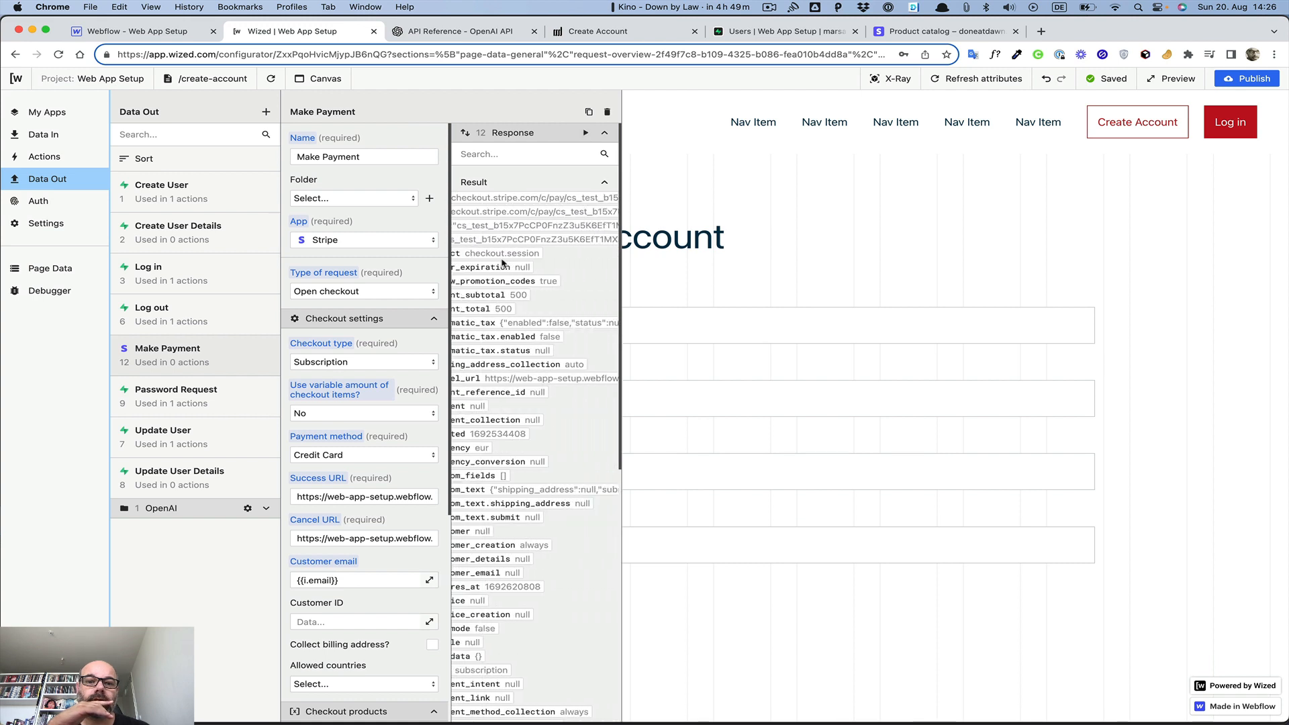
pyautogui.hscroll(-2, 503, 262)
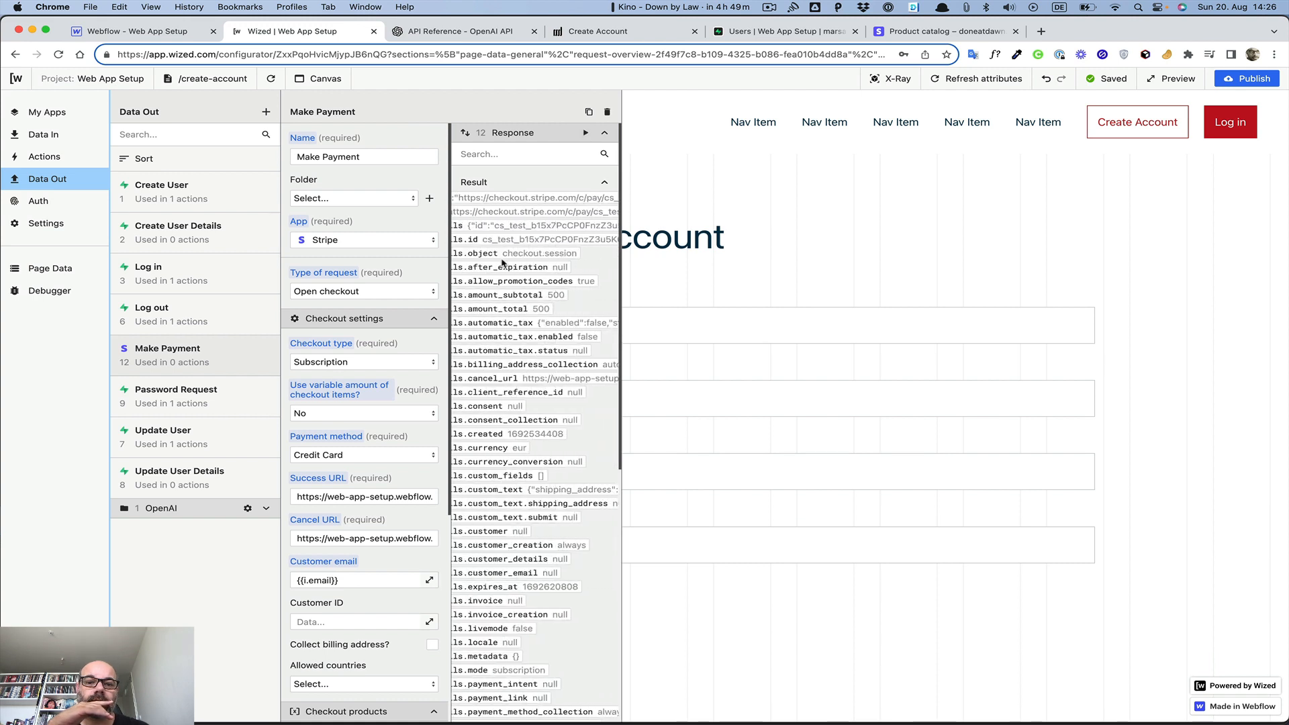
pyautogui.scroll(-10, 503, 261)
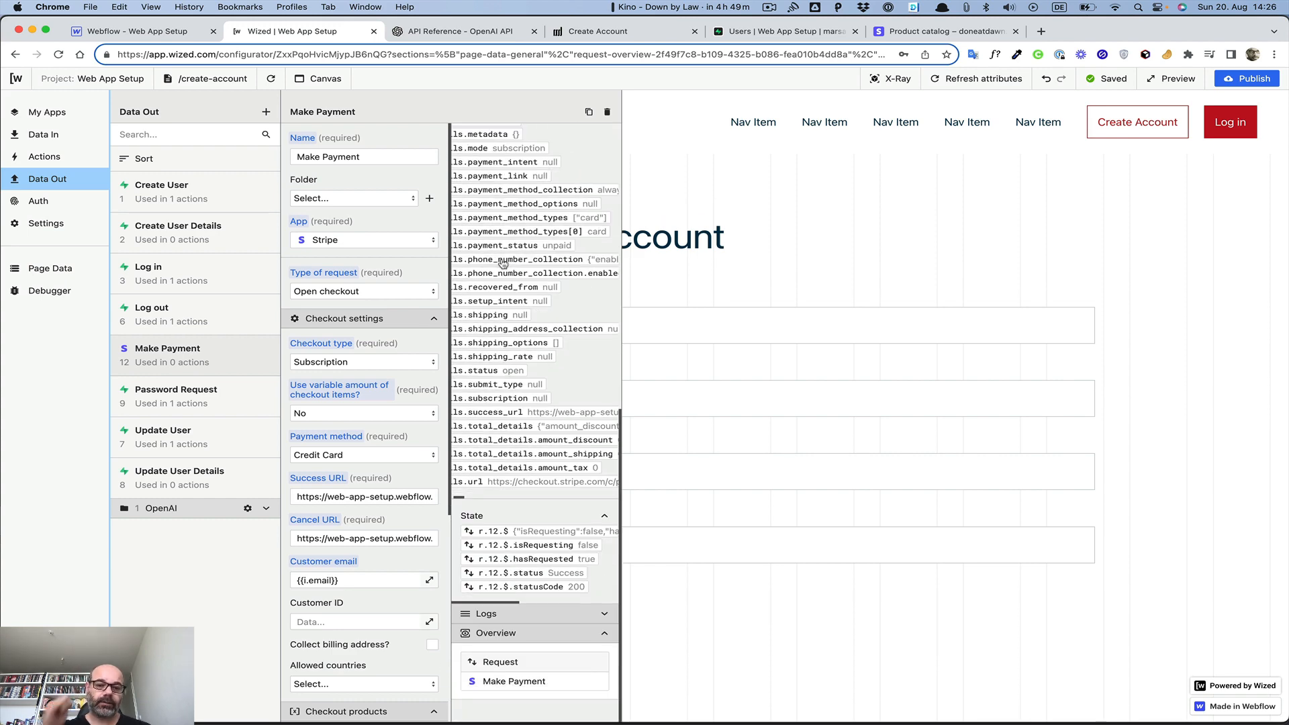
pyautogui.scroll(10, 503, 262)
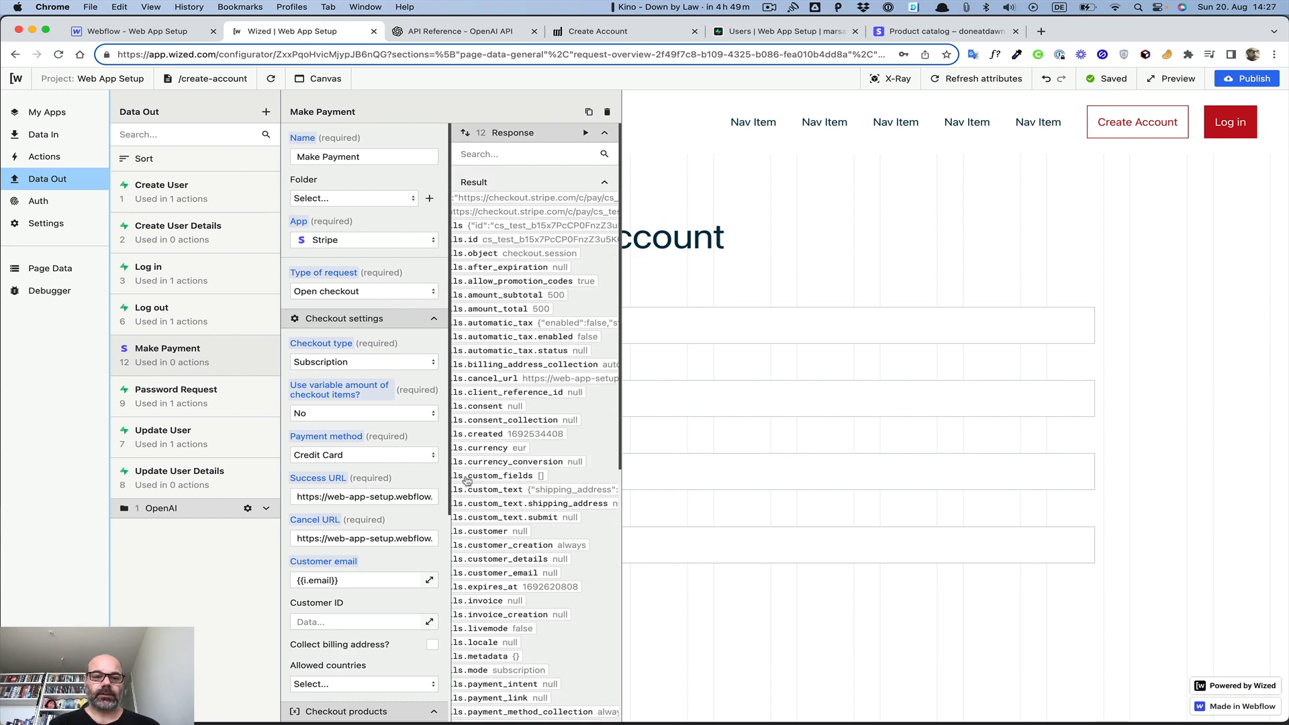
pyautogui.scroll(-6, 406, 438)
pyautogui.click(413, 682)
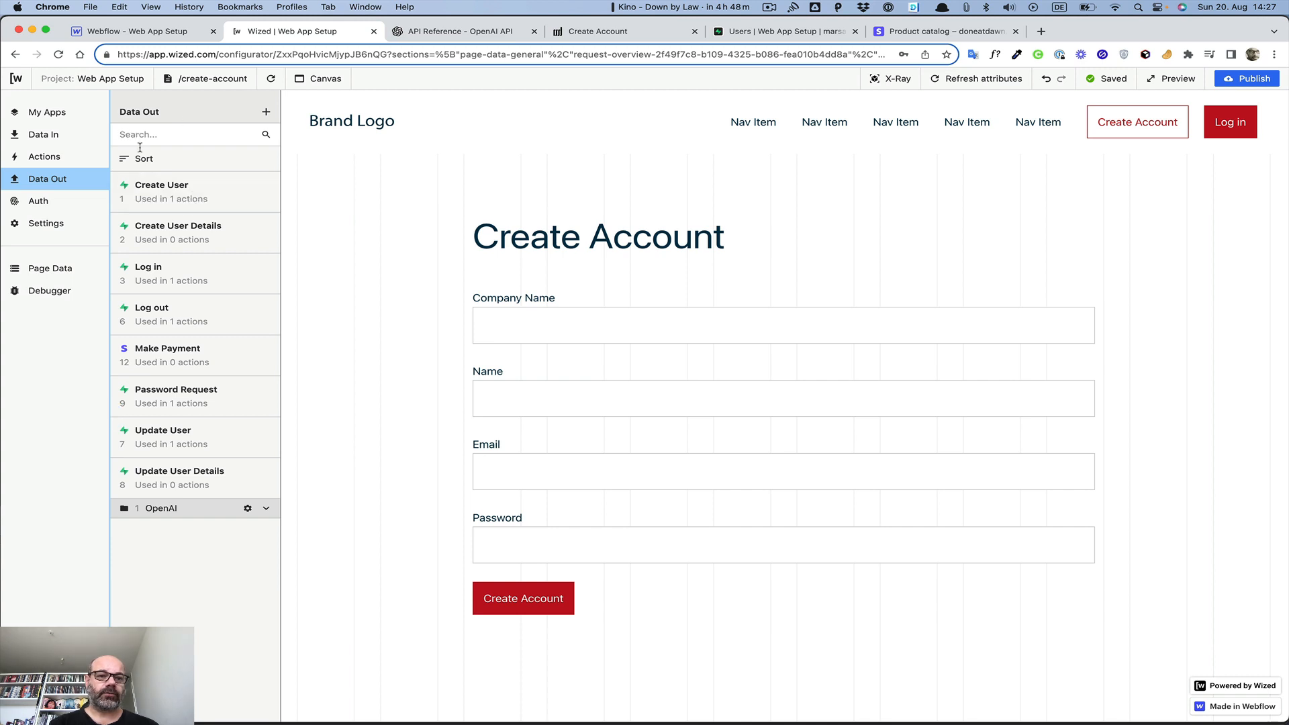
# Add an after-request action to Create User Details that performs the Make Payment request
pyautogui.click(180, 228)
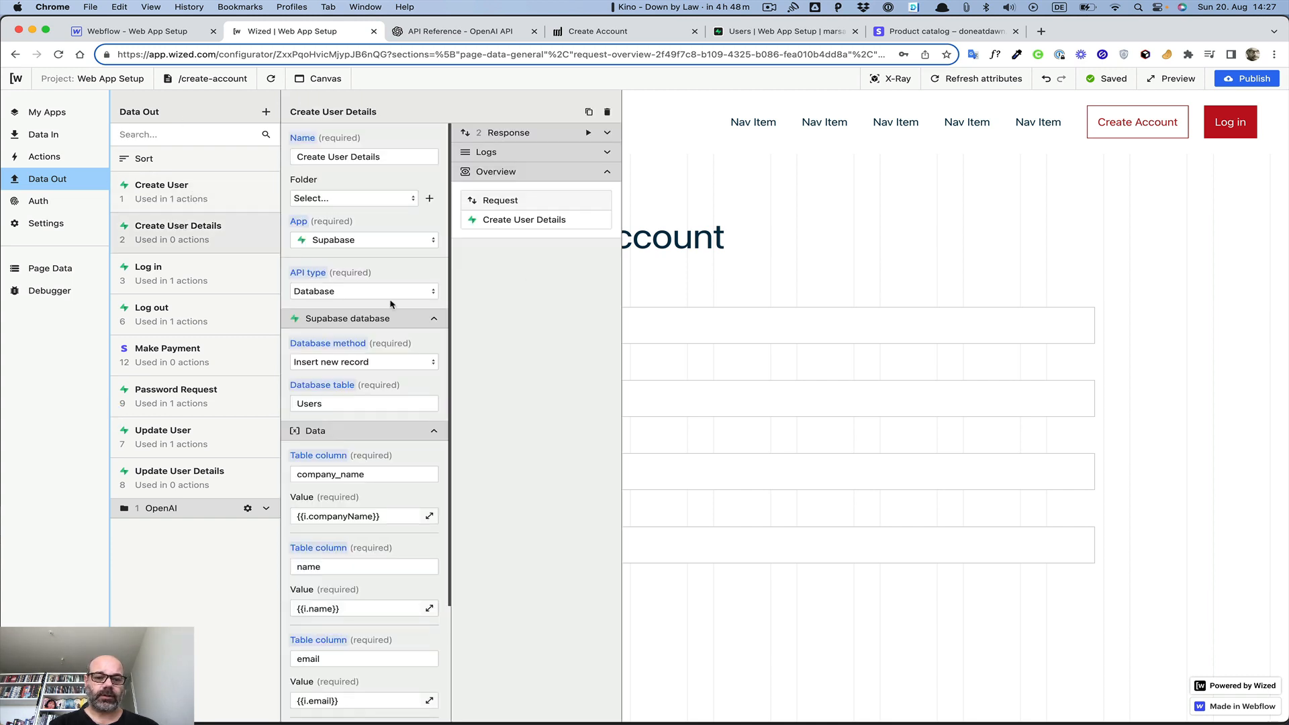
pyautogui.scroll(-3, 390, 304)
pyautogui.click(387, 650)
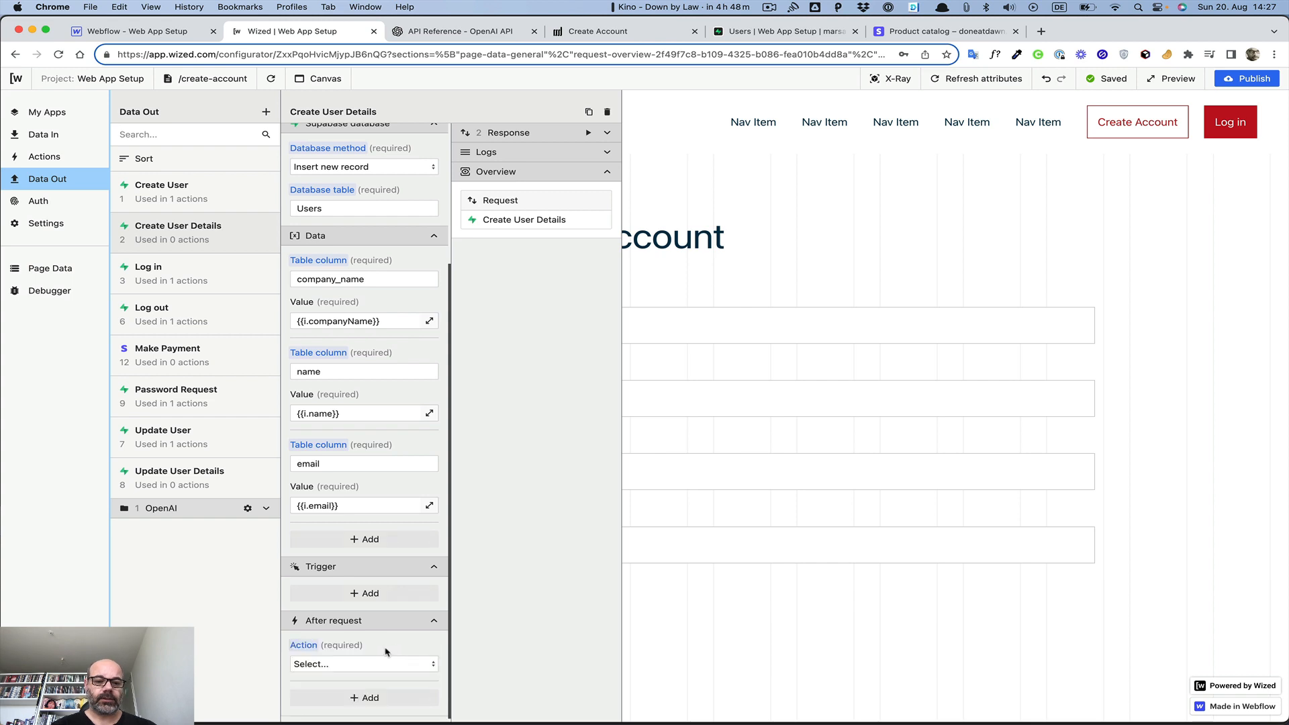
pyautogui.click(368, 665)
pyautogui.click(352, 612)
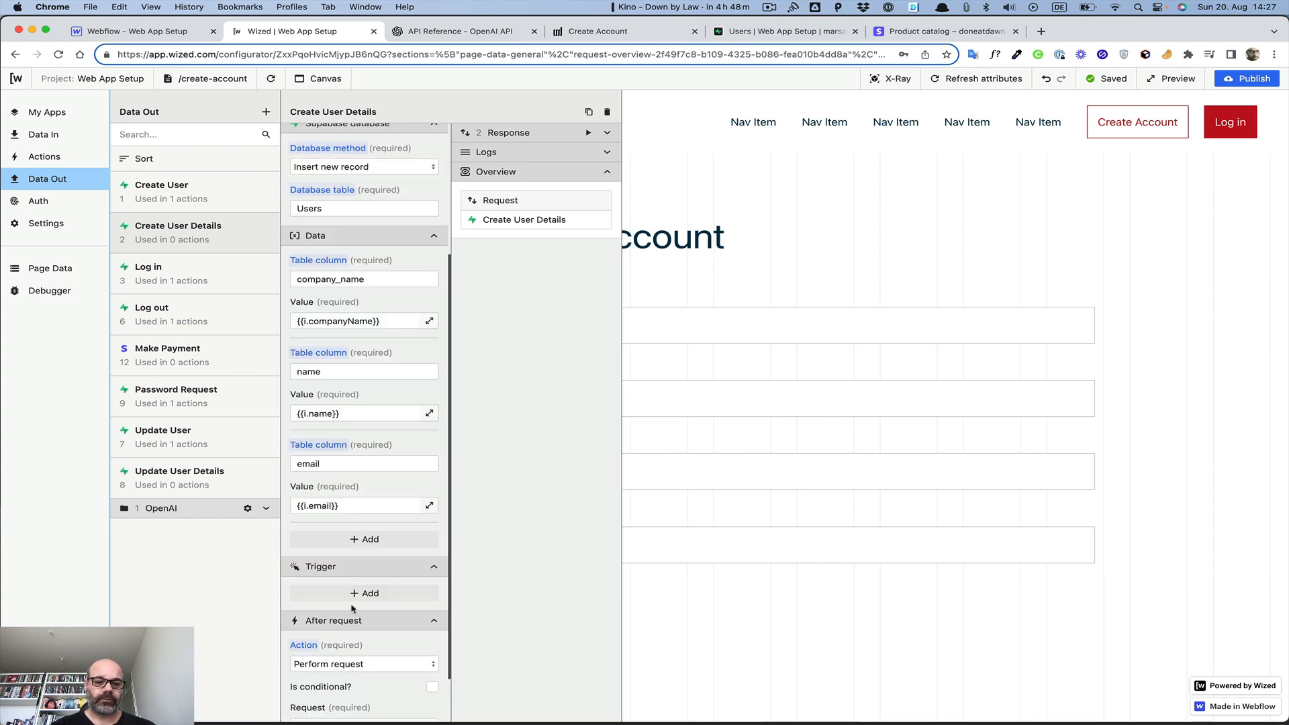
pyautogui.scroll(-2, 351, 609)
pyautogui.click(345, 611)
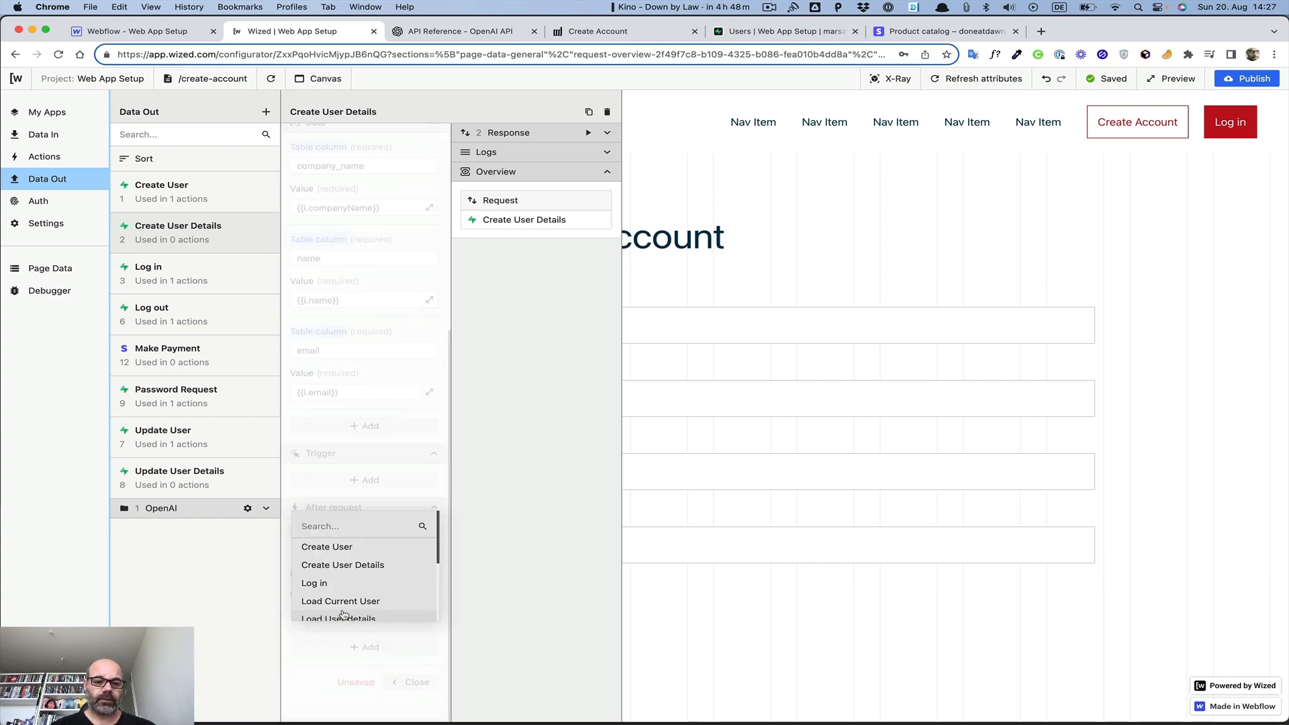
pyautogui.scroll(-5, 342, 578)
pyautogui.click(337, 608)
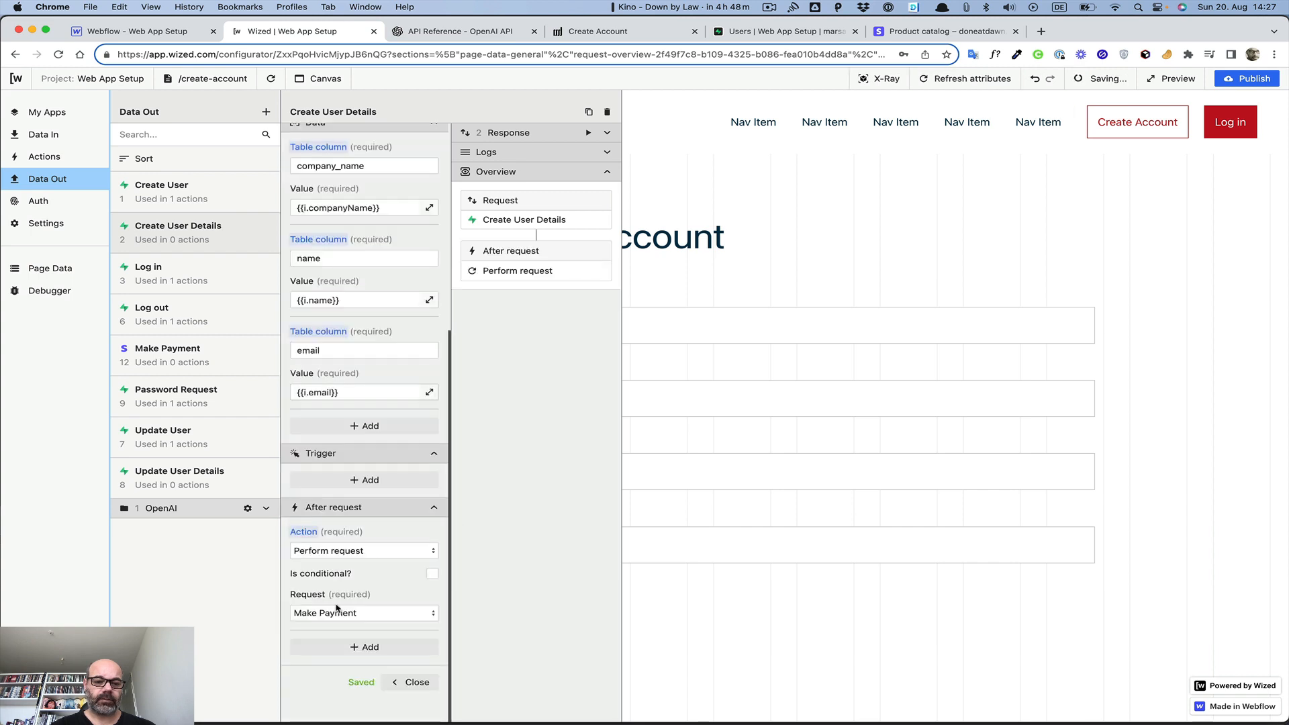
# Mark the Make Payment action as conditional and open its condition editor
pyautogui.click(432, 573)
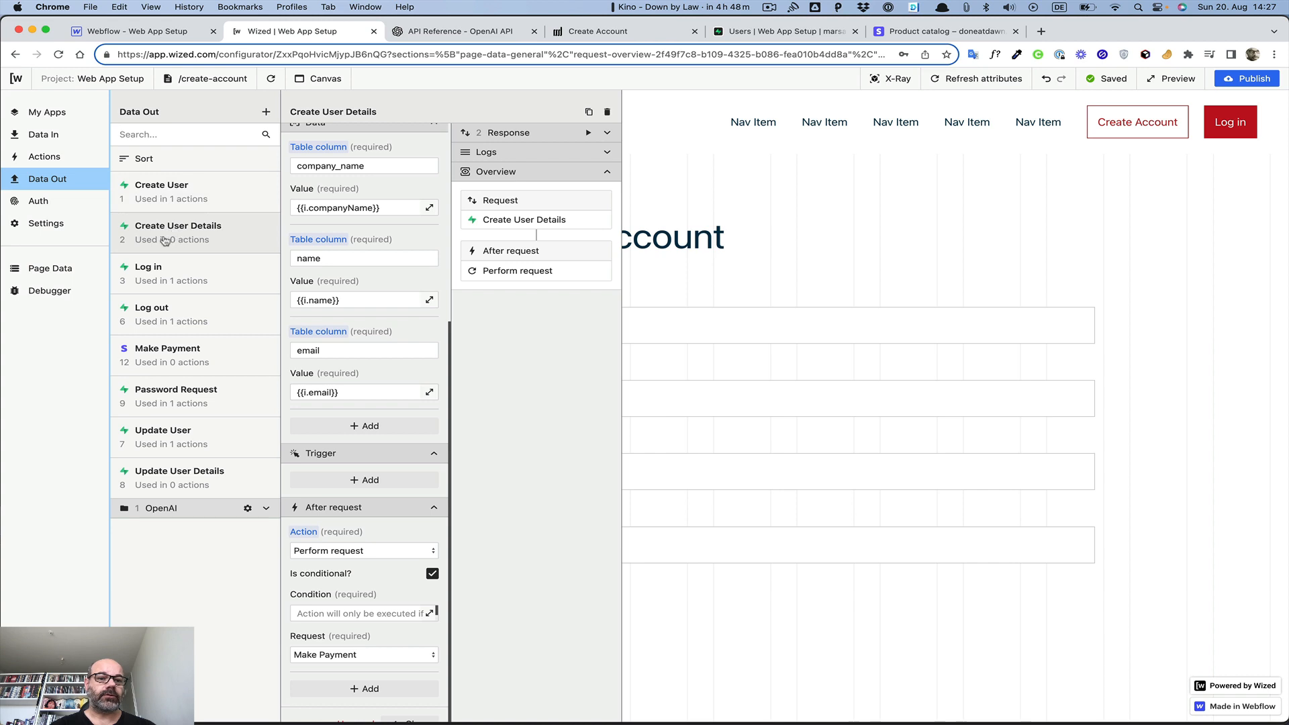
pyautogui.click(607, 132)
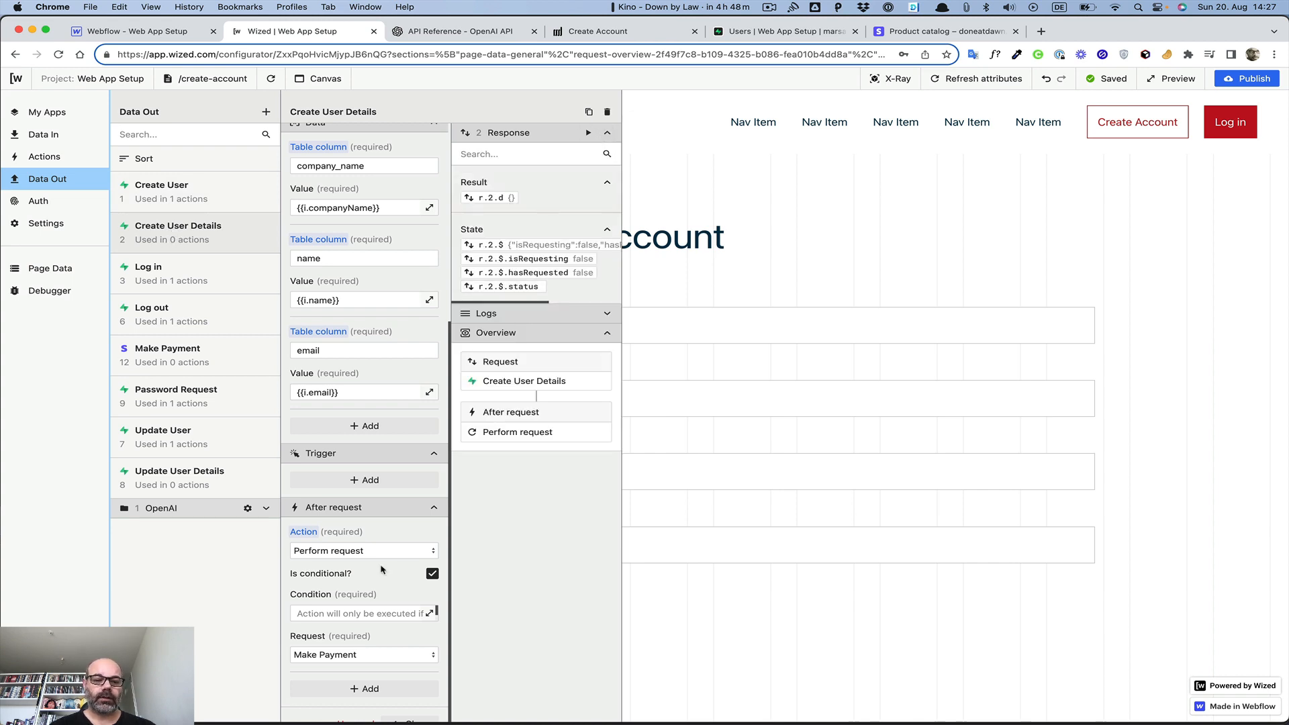
pyautogui.click(429, 613)
pyautogui.scroll(-10, 737, 206)
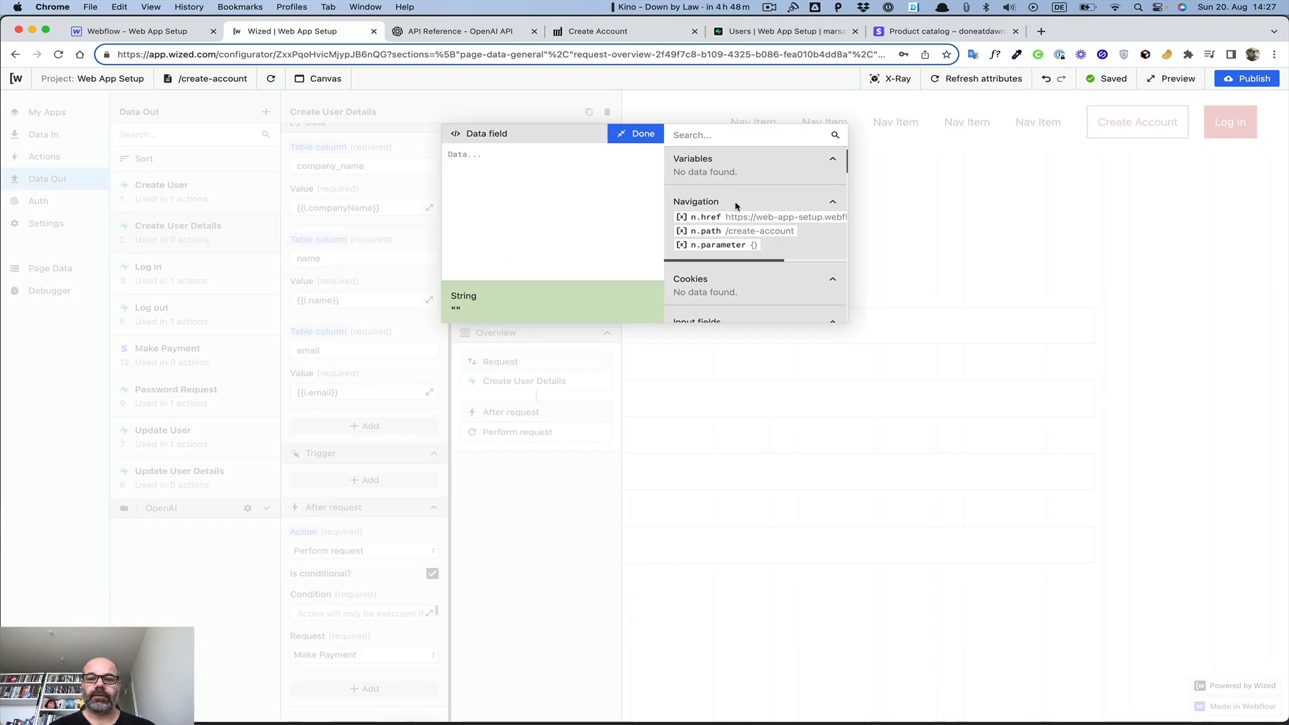
# Set the Make Payment condition to {{r.2.$.statusCode === 200}} and return to the Create Account page
pyautogui.scroll(-1, 737, 207)
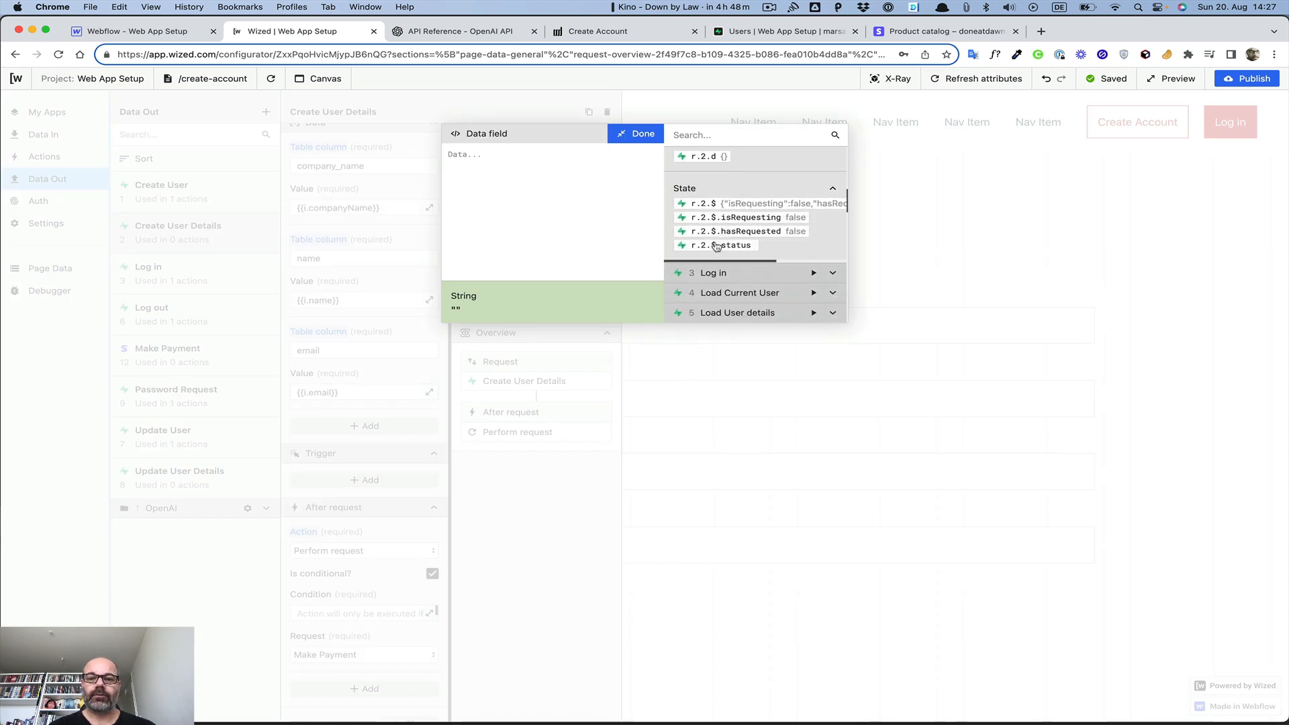
pyautogui.click(711, 244)
pyautogui.click(522, 154)
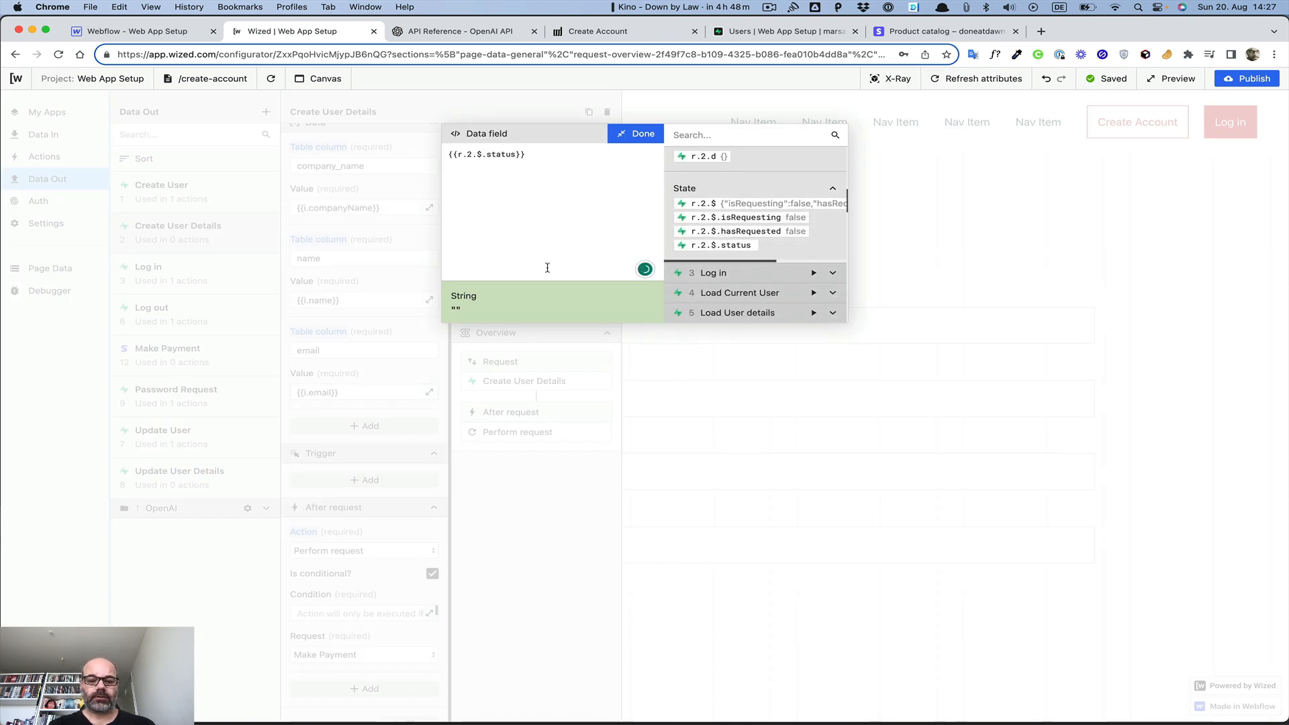
pyautogui.write('Code === 2000')
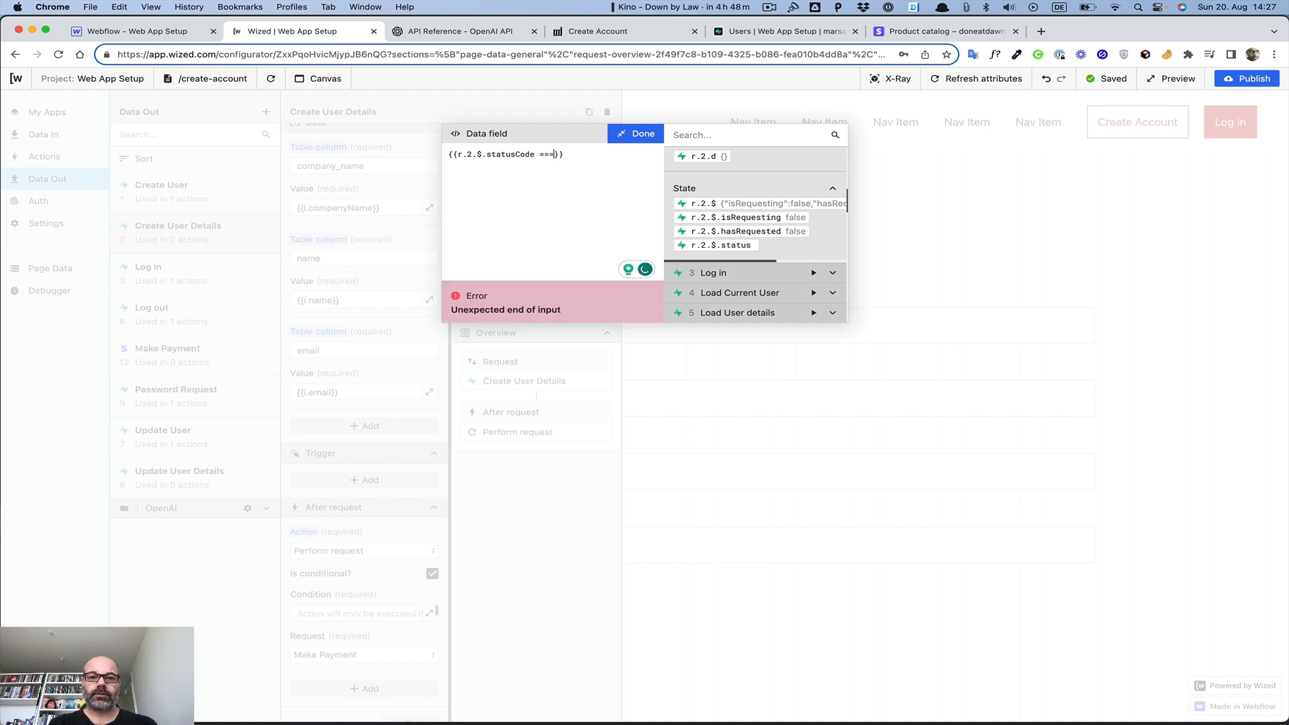
pyautogui.click(638, 135)
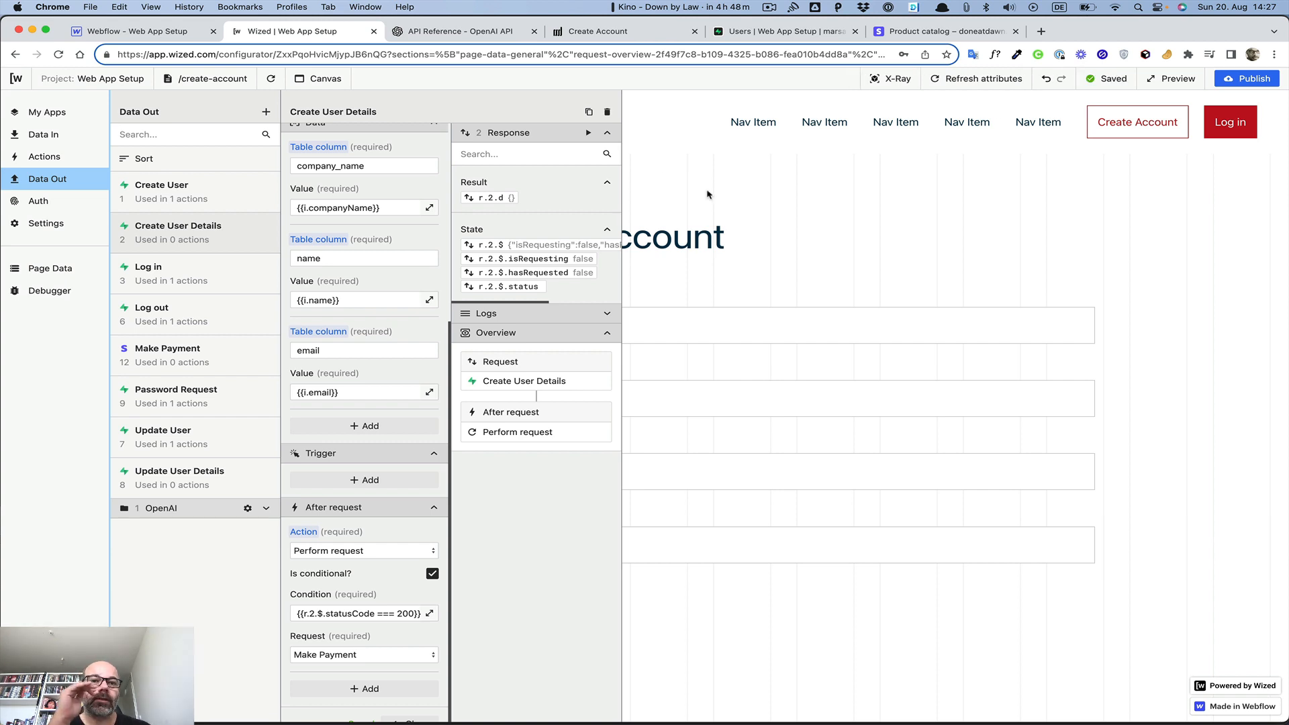
pyautogui.click(659, 33)
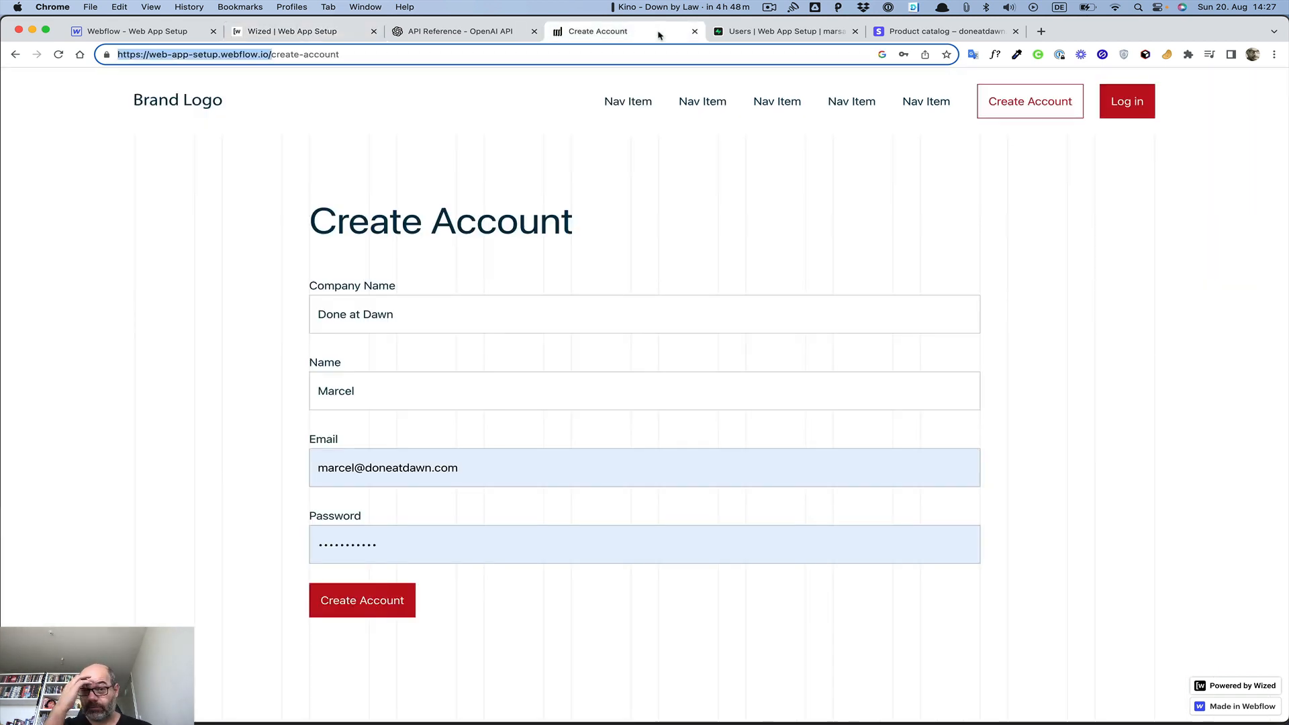
# Delete the Done at Dawn test row from the Supabase Users table
pyautogui.click(751, 32)
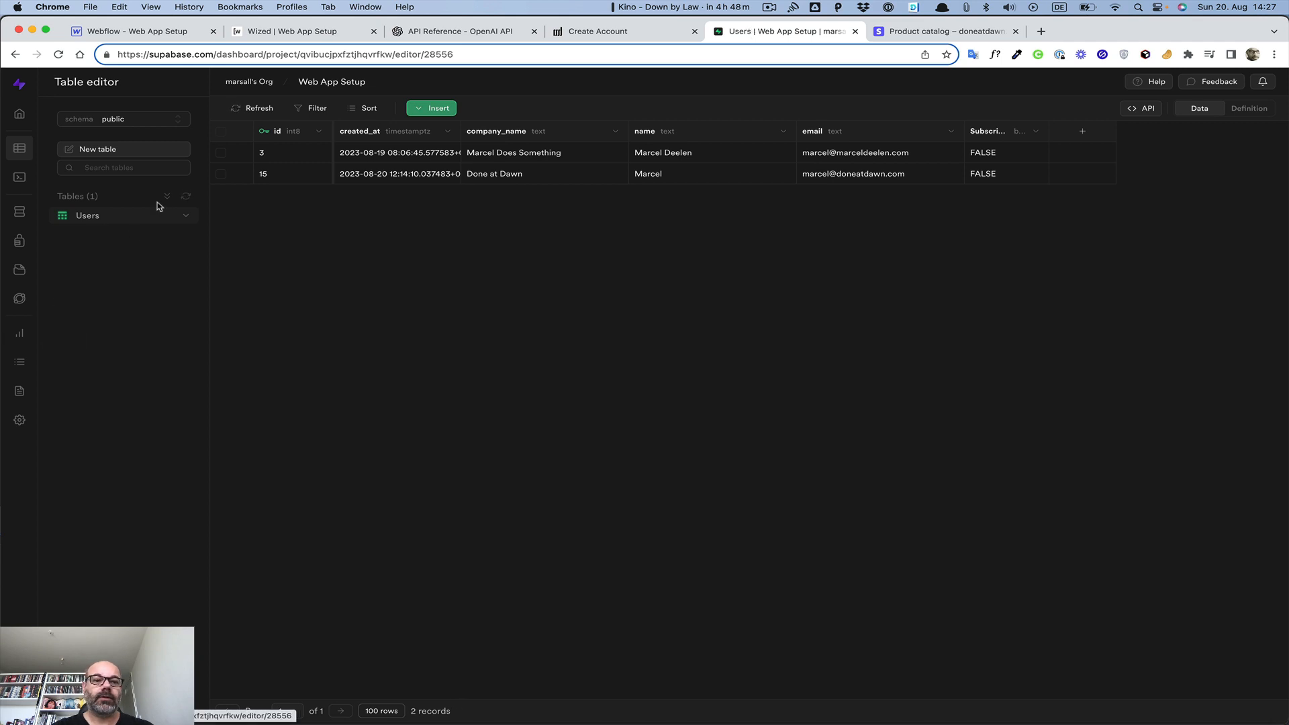
pyautogui.click(221, 173)
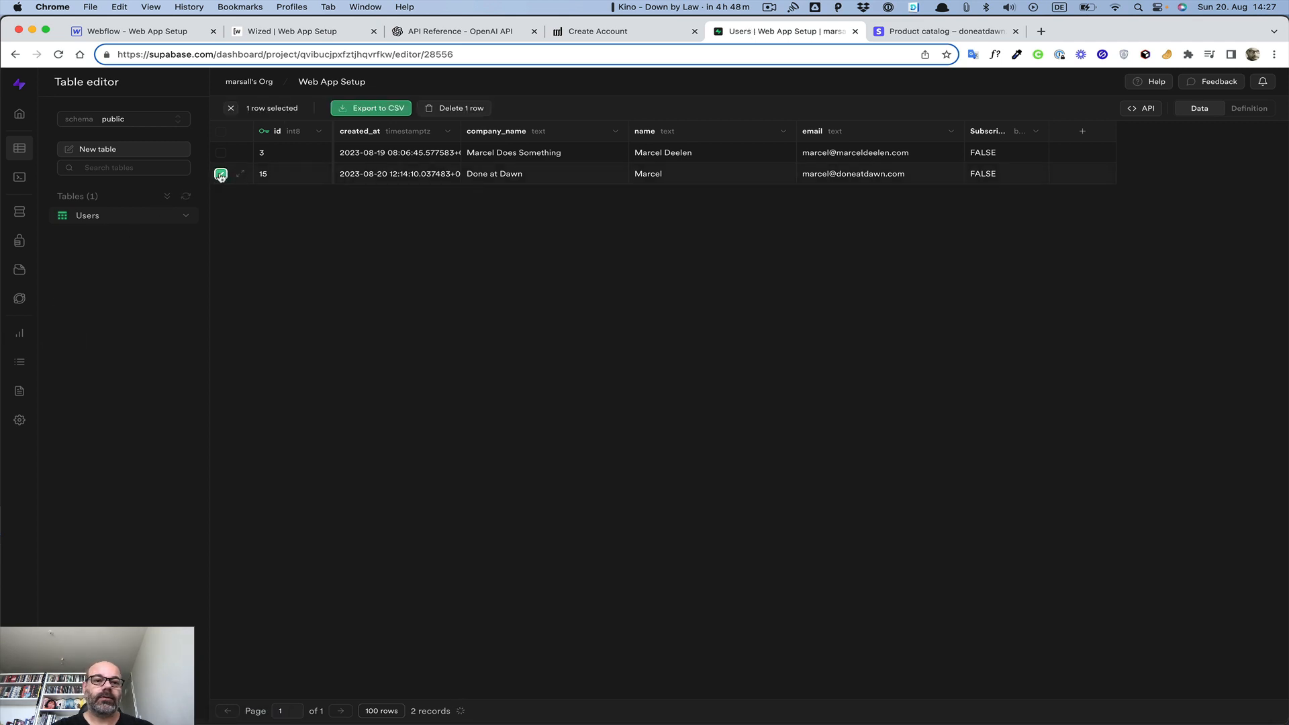
pyautogui.click(465, 108)
pyautogui.click(723, 433)
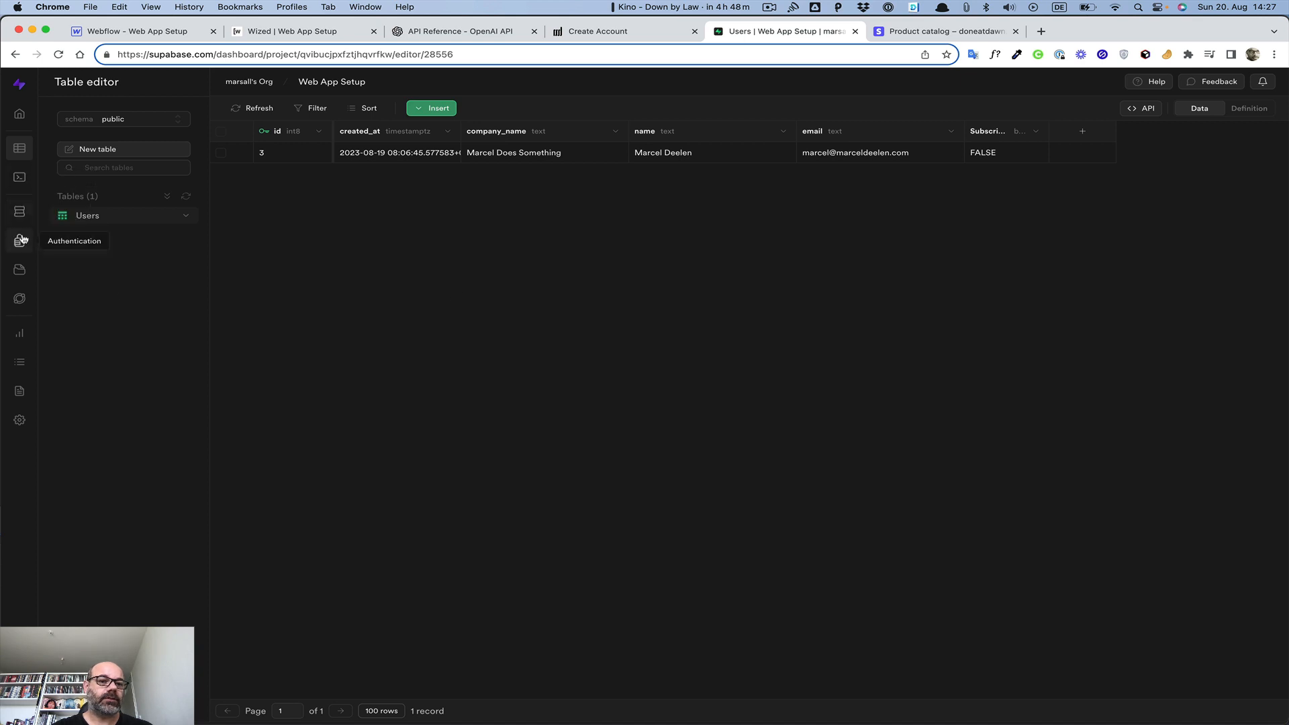
# Delete the newest test user from Supabase Authentication, then go back to Create Account
pyautogui.click(20, 212)
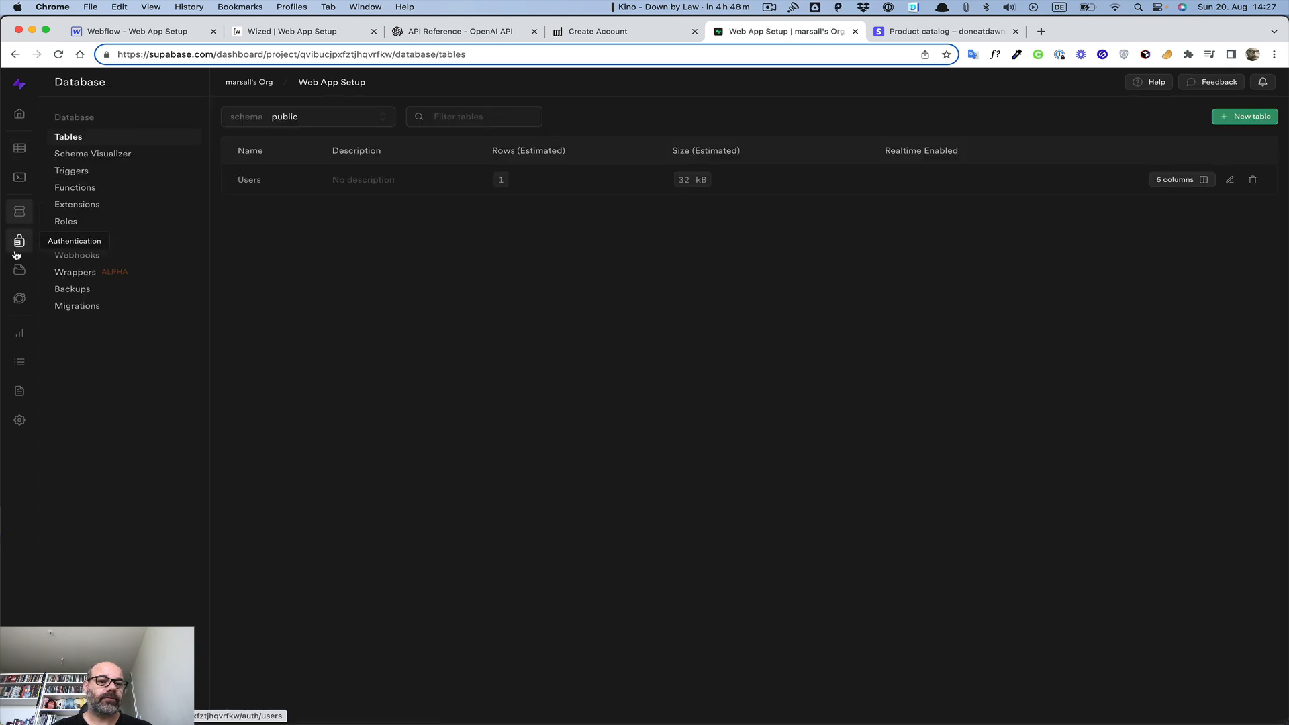
pyautogui.click(21, 236)
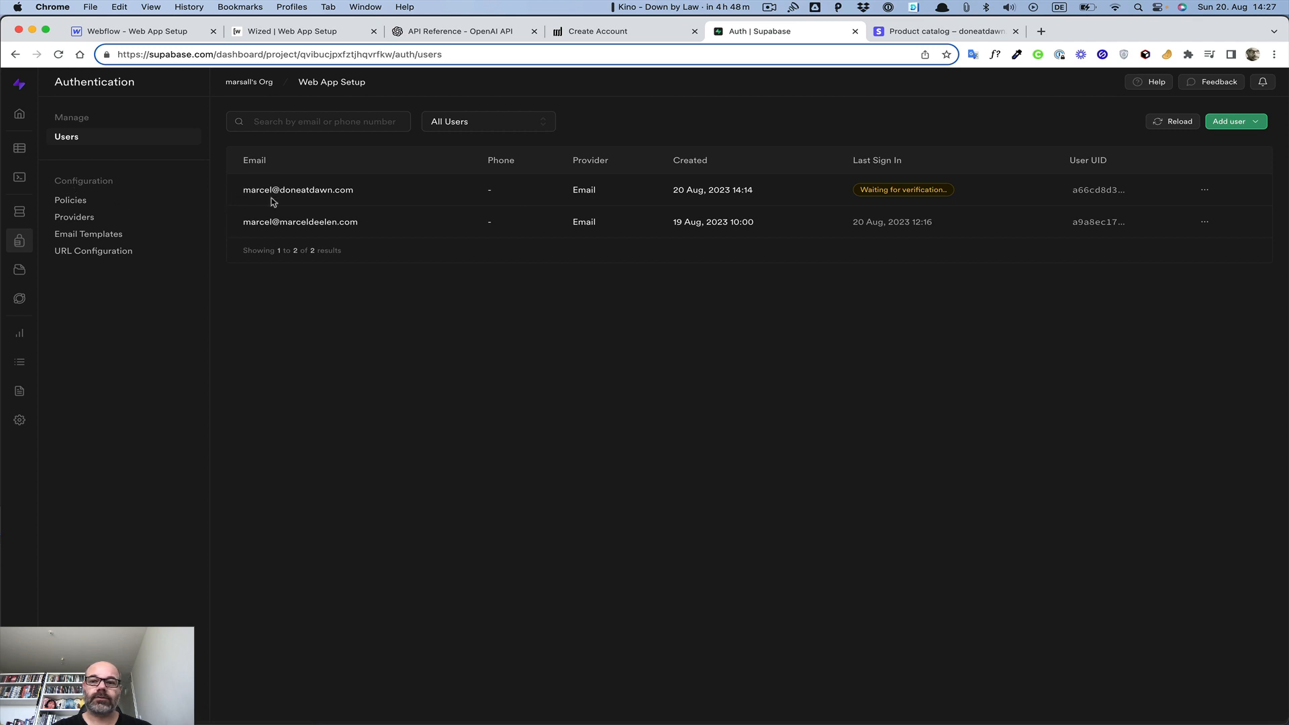
pyautogui.click(1205, 192)
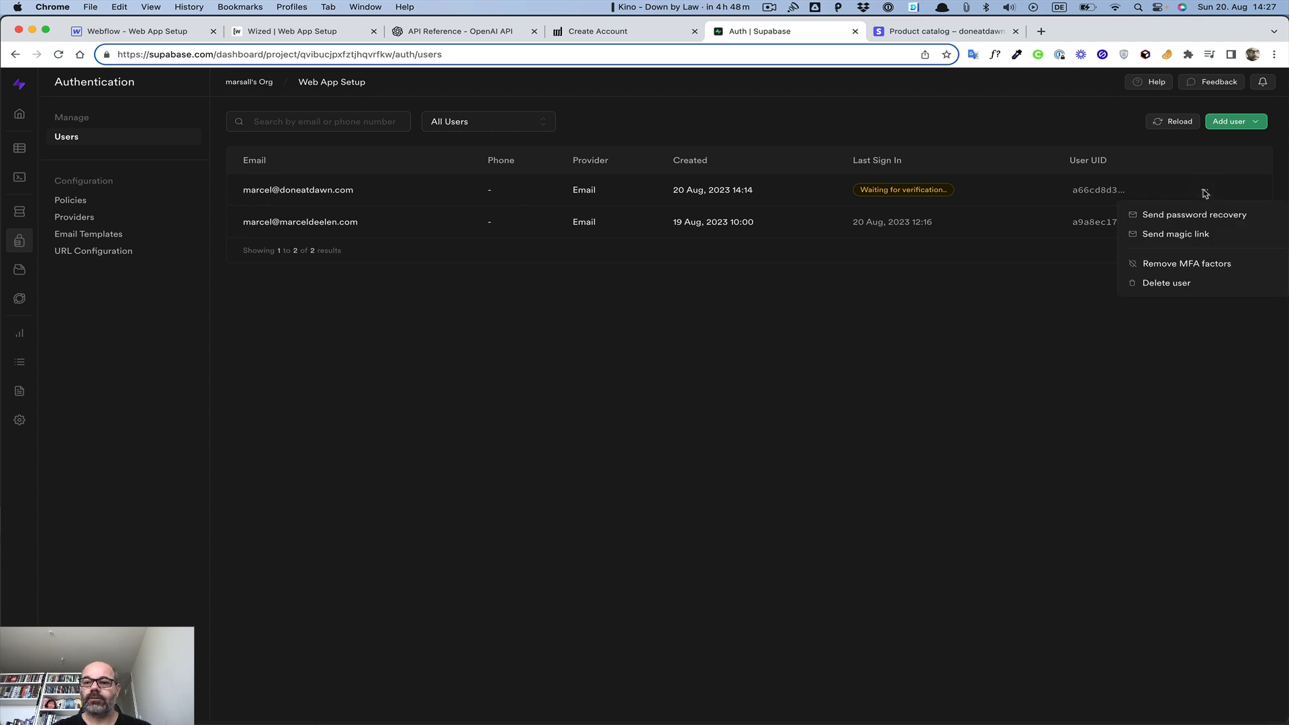
pyautogui.click(1167, 285)
pyautogui.click(736, 433)
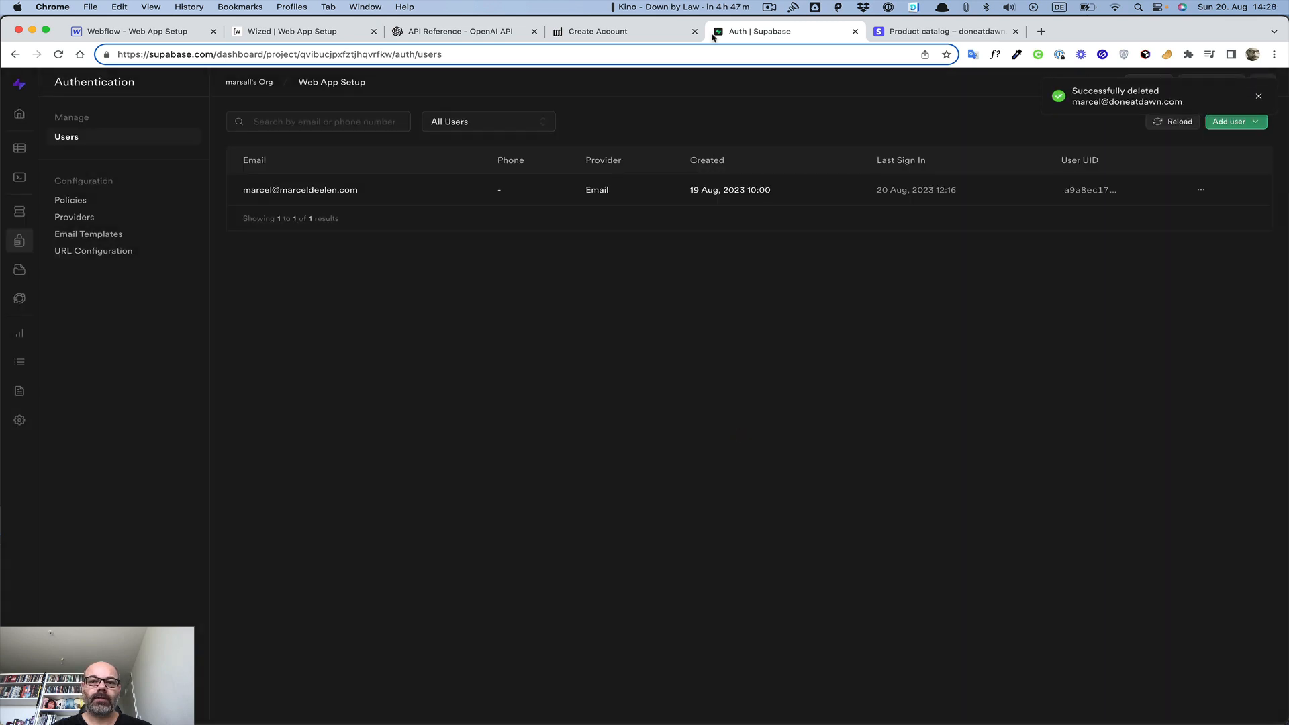
pyautogui.click(606, 31)
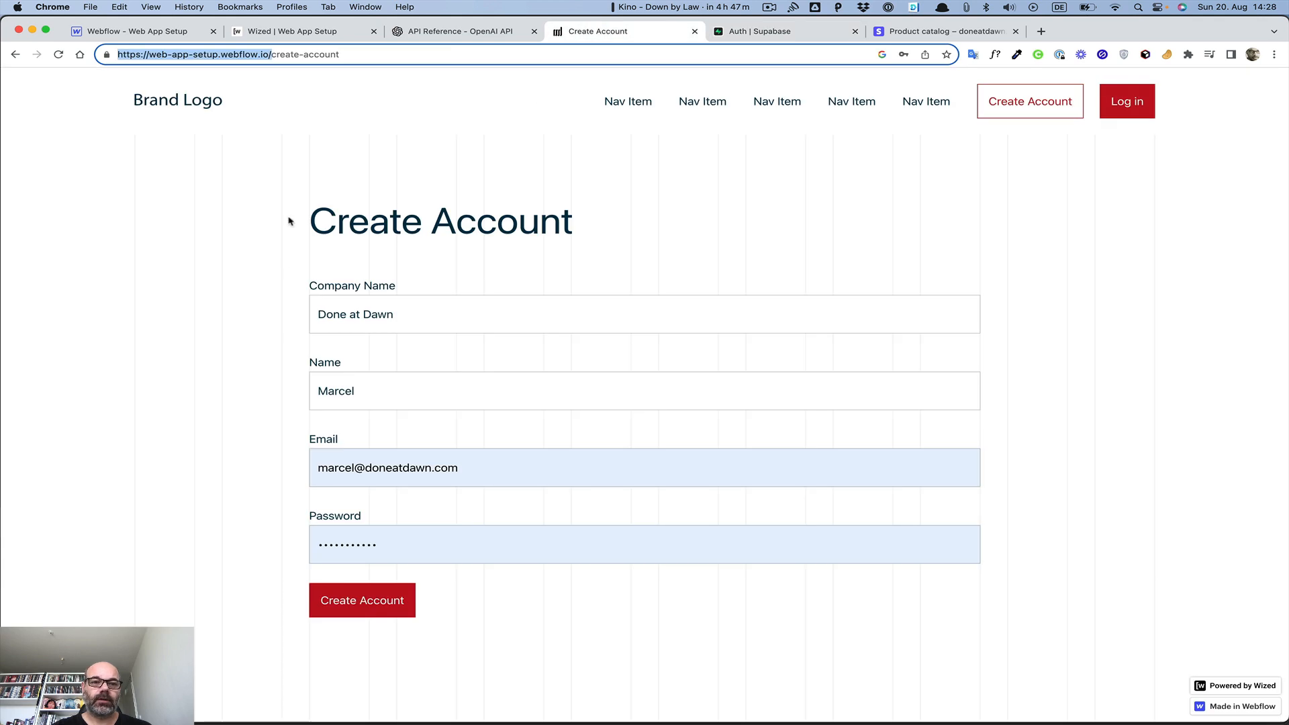
# Fill the reloaded sign-up form with company Done at Dawn, the user's name, saved e-mail and password, then submit
pyautogui.click(59, 56)
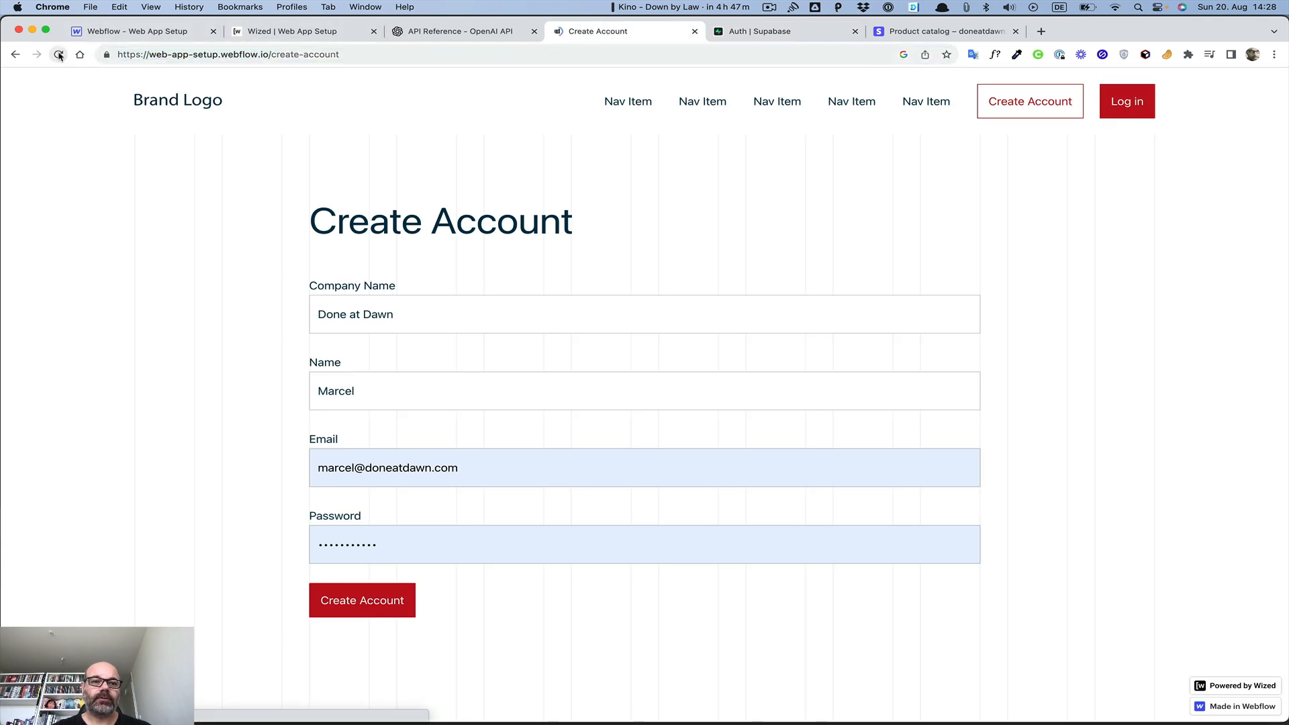
pyautogui.click(348, 326)
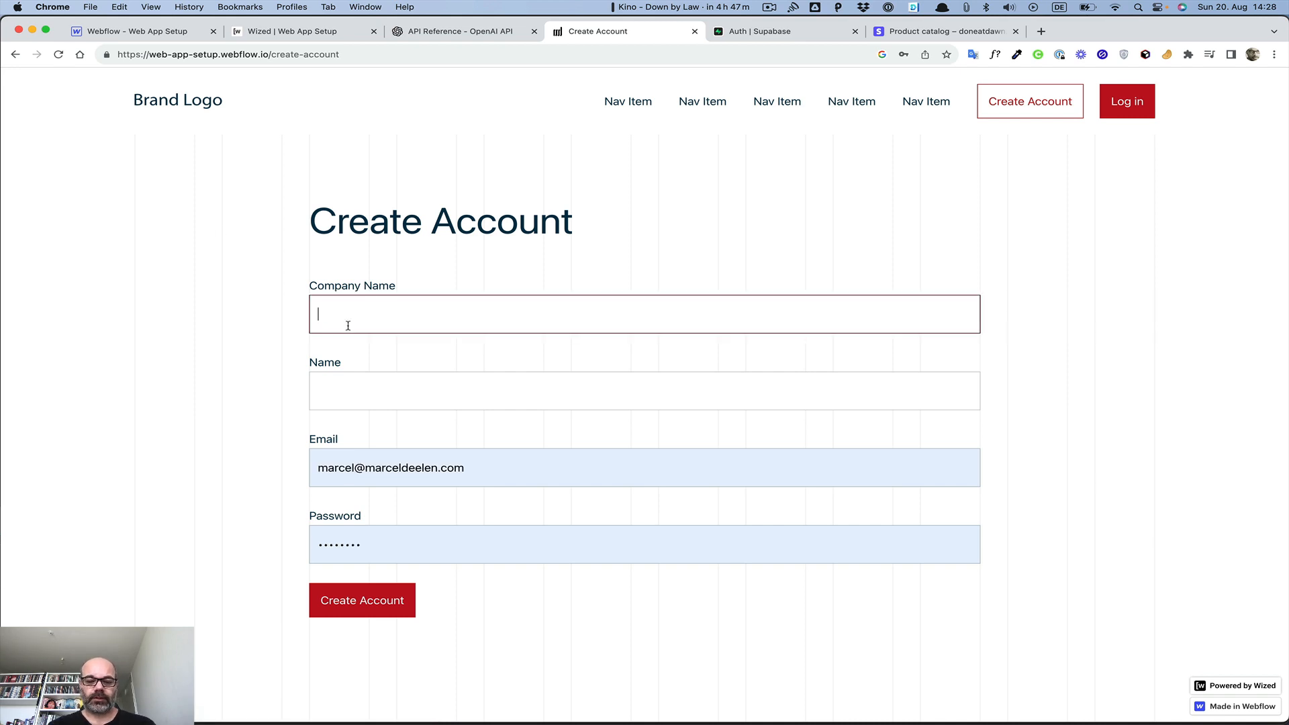
pyautogui.write('Done at Dawn')
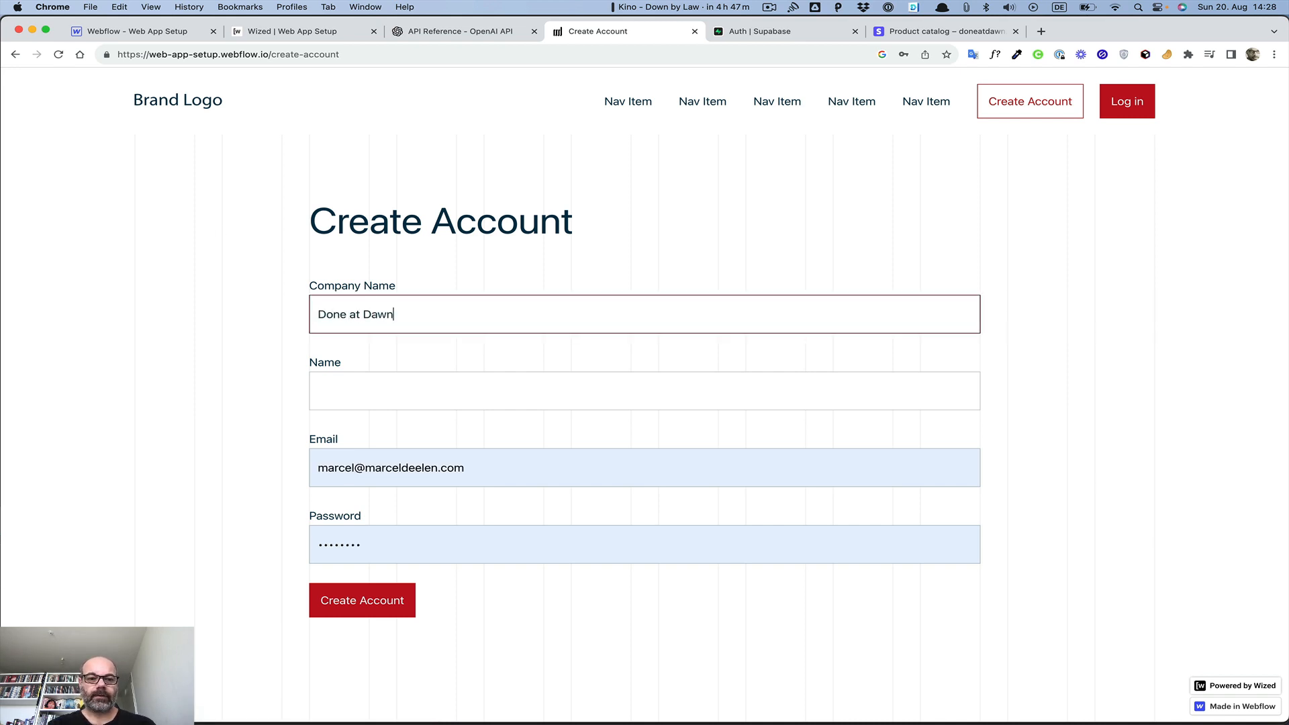
pyautogui.press('Tab')
pyautogui.write('Marcel')
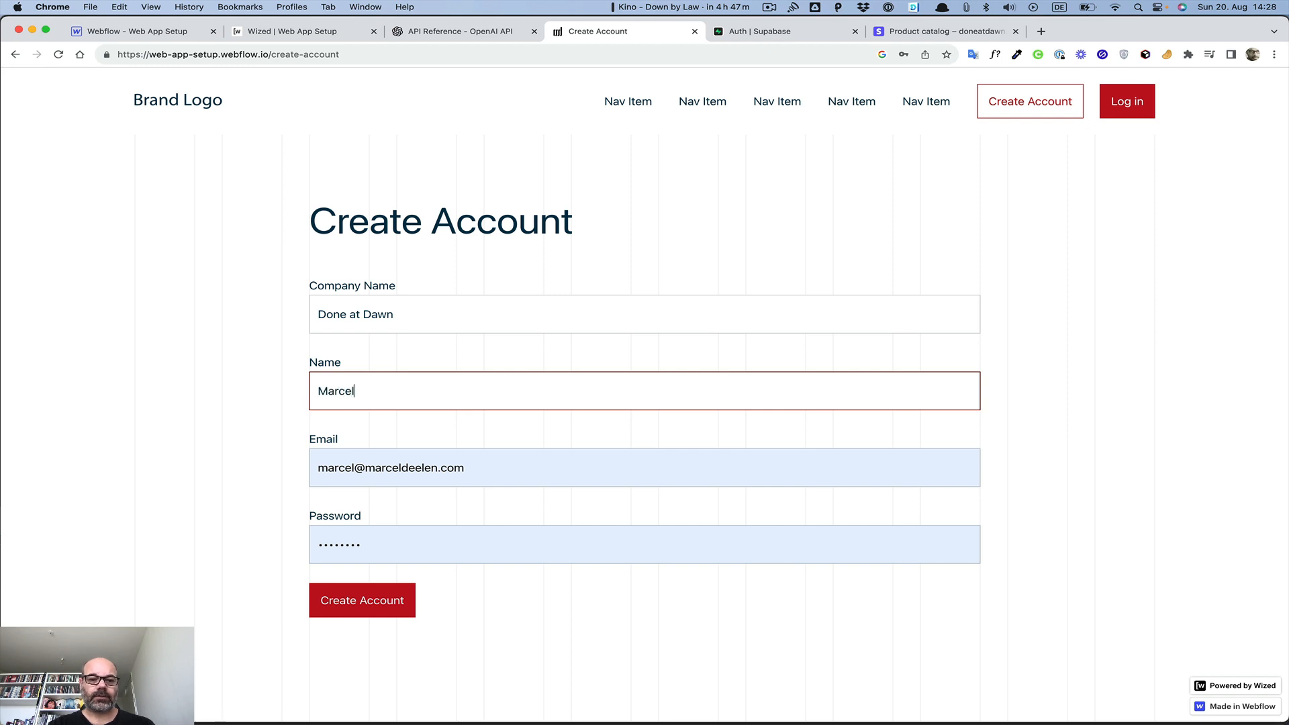
pyautogui.press('Tab')
pyautogui.write('mar')
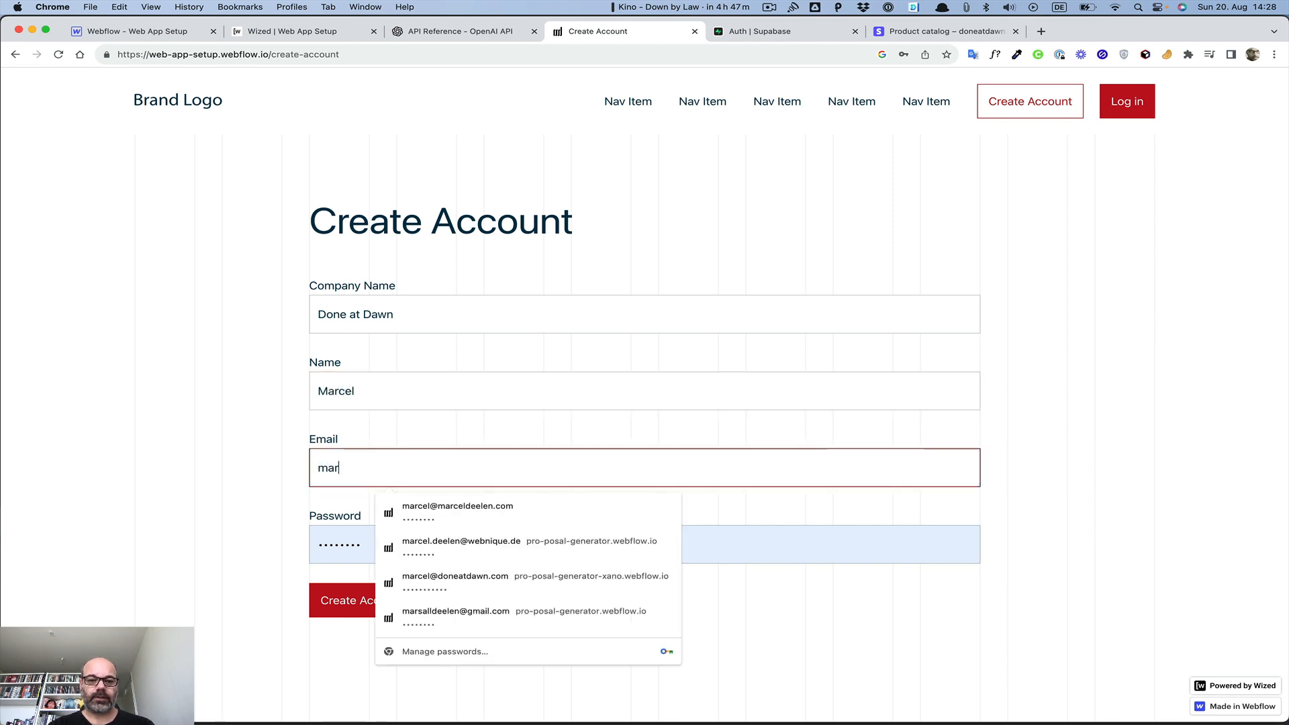
pyautogui.click(425, 578)
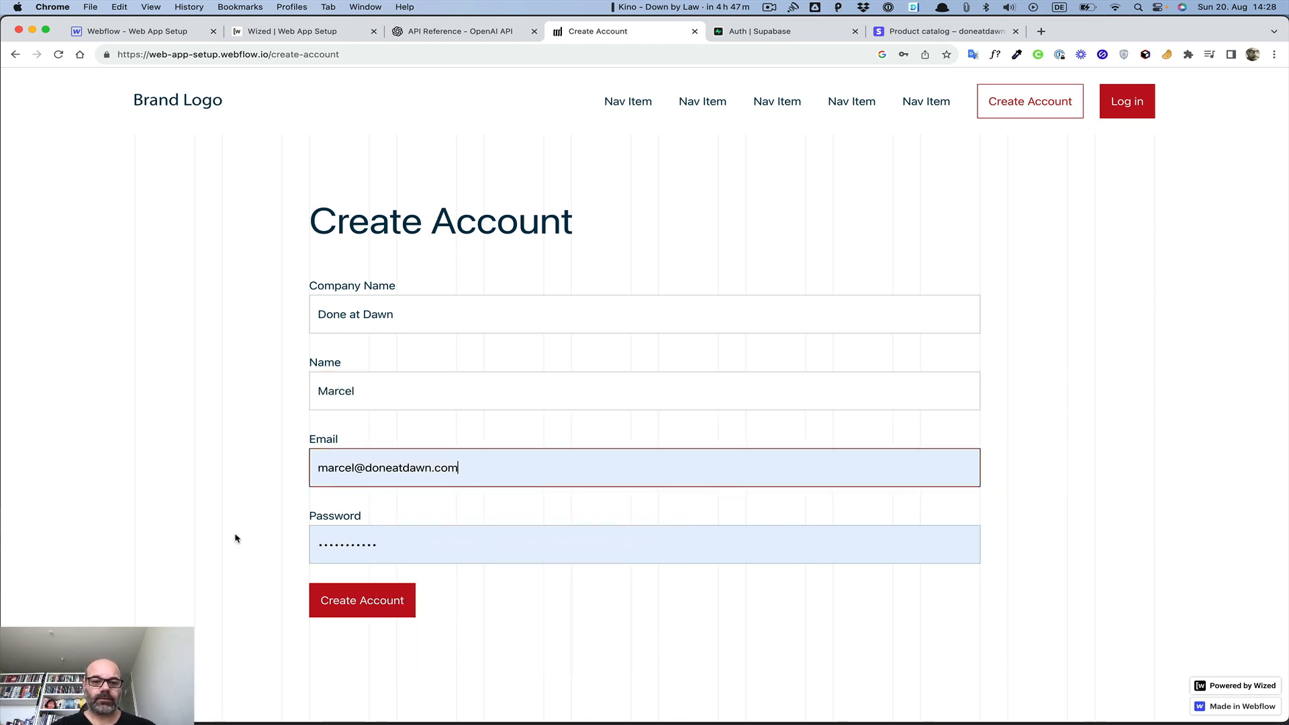
pyautogui.click(365, 604)
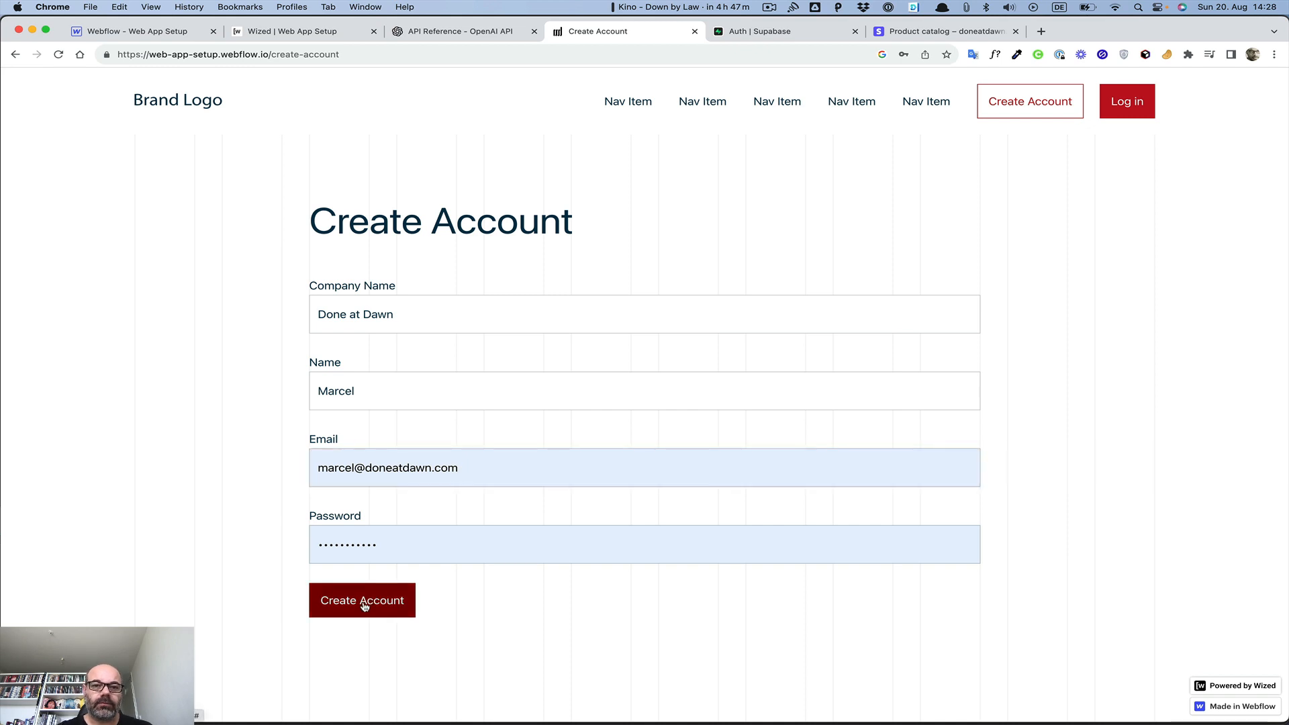
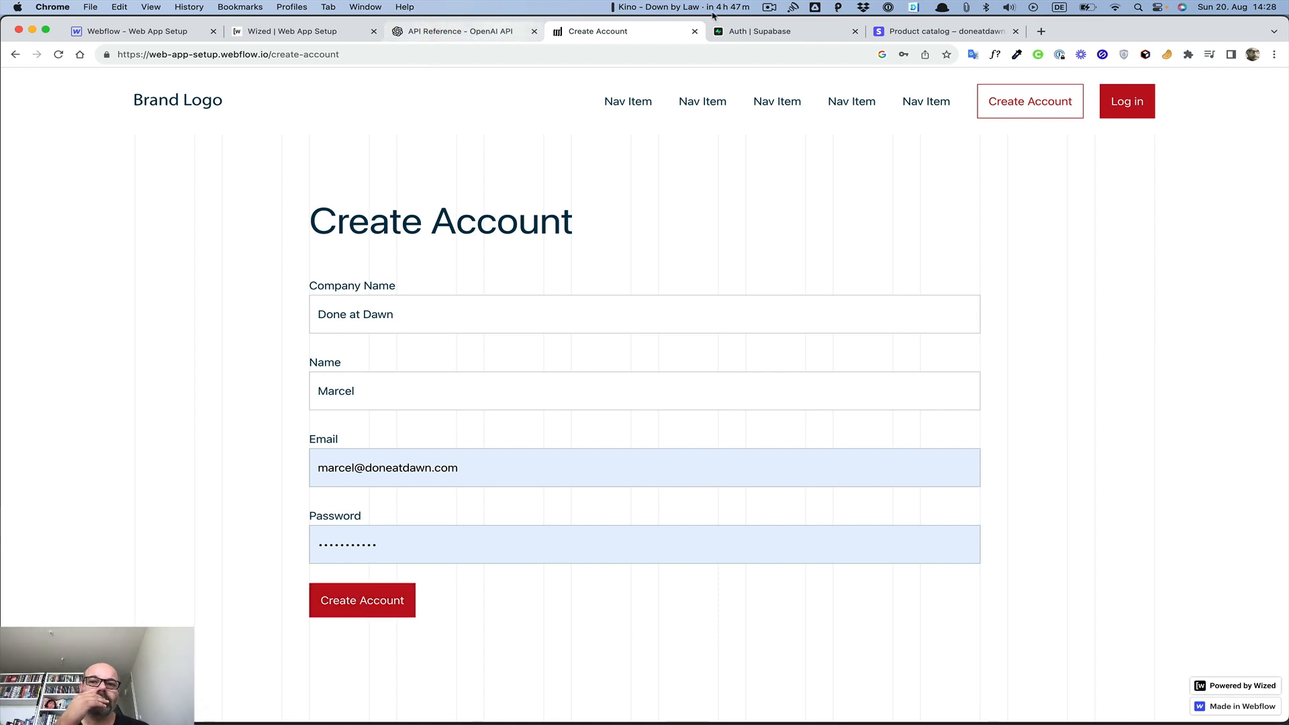
# Reload the Supabase Authentication users list to confirm only one user exists, then return to Wized
pyautogui.click(763, 34)
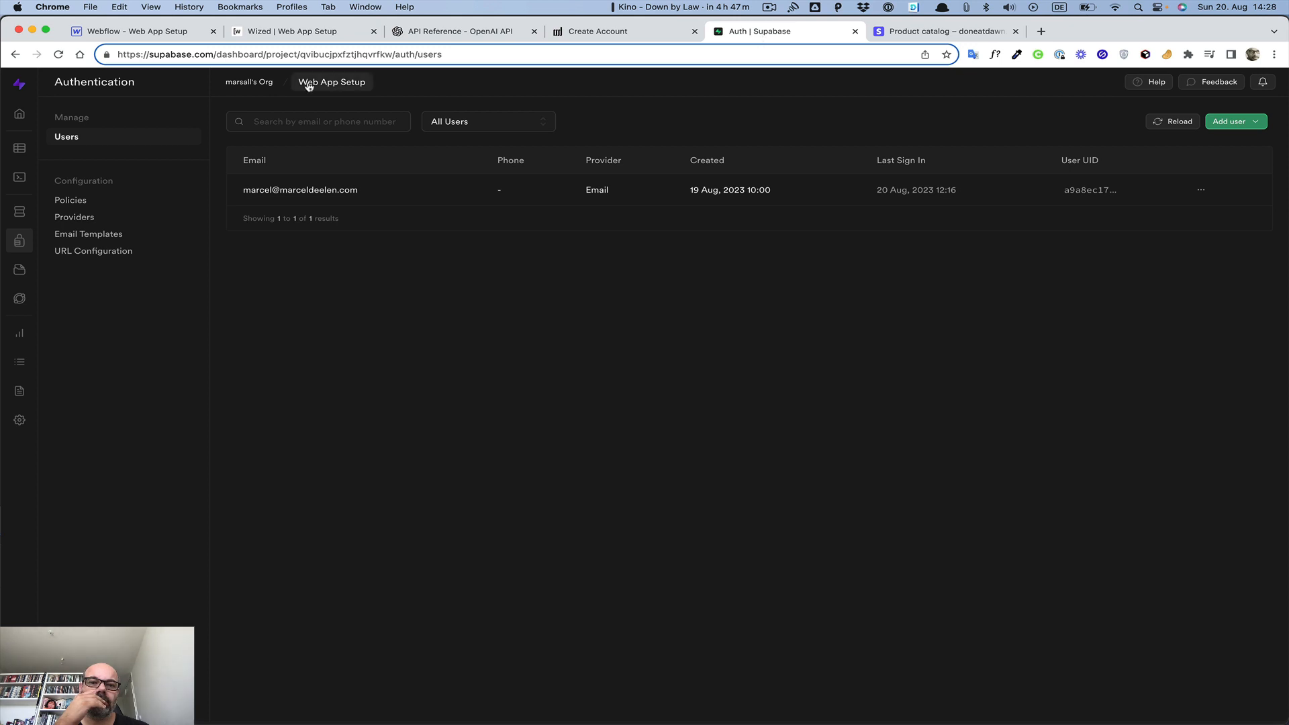
pyautogui.click(57, 55)
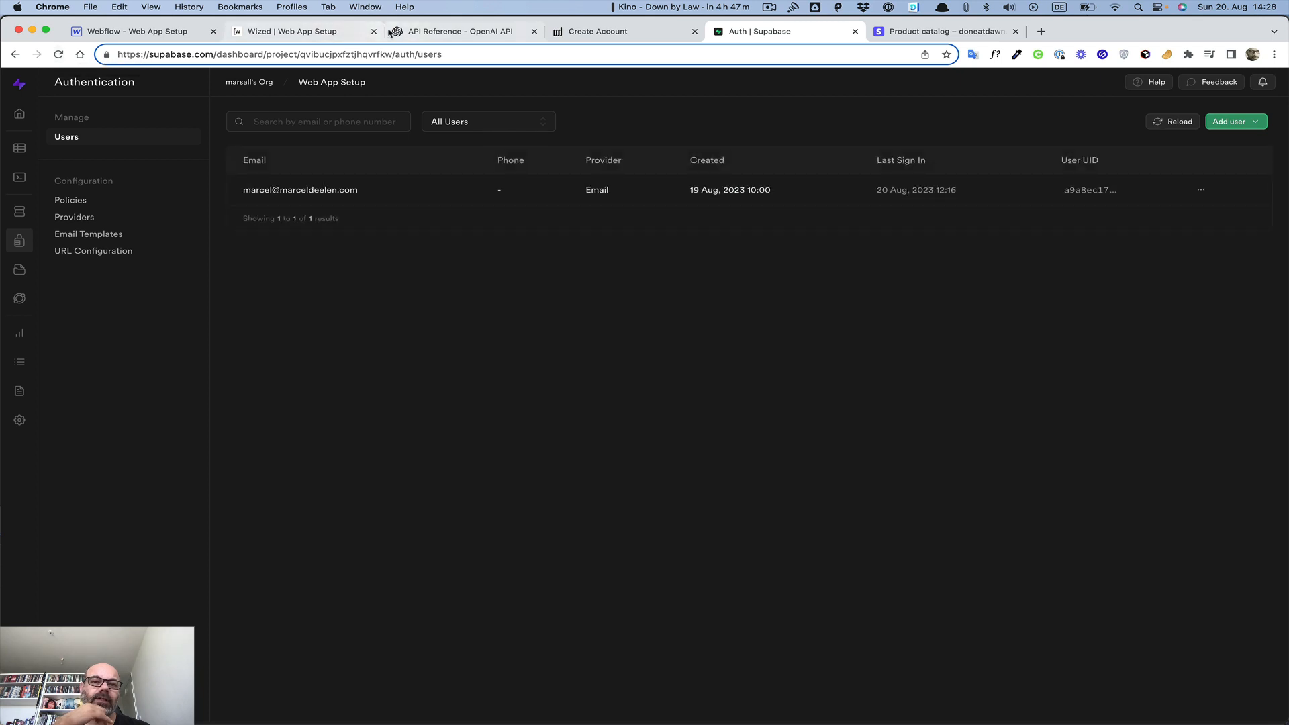
pyautogui.click(319, 37)
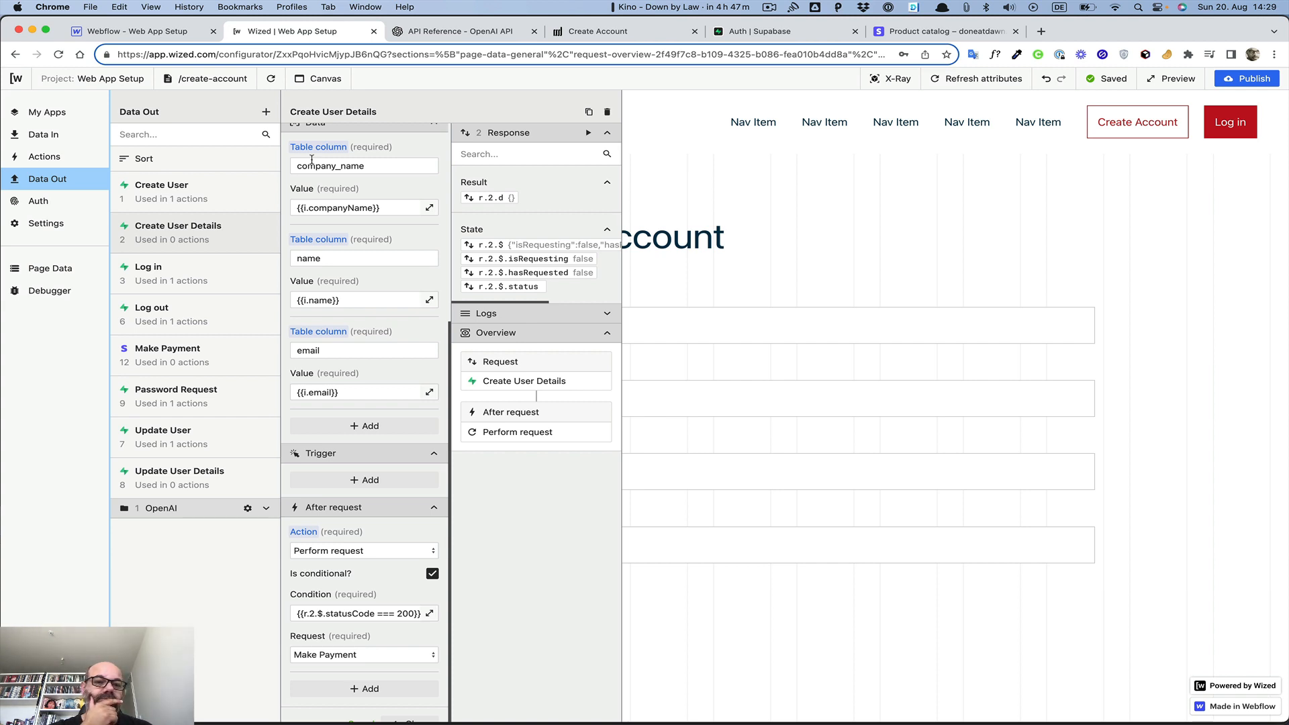
# Review the Create User request's response details, then close the editor to show the Create Account form
pyautogui.click(155, 194)
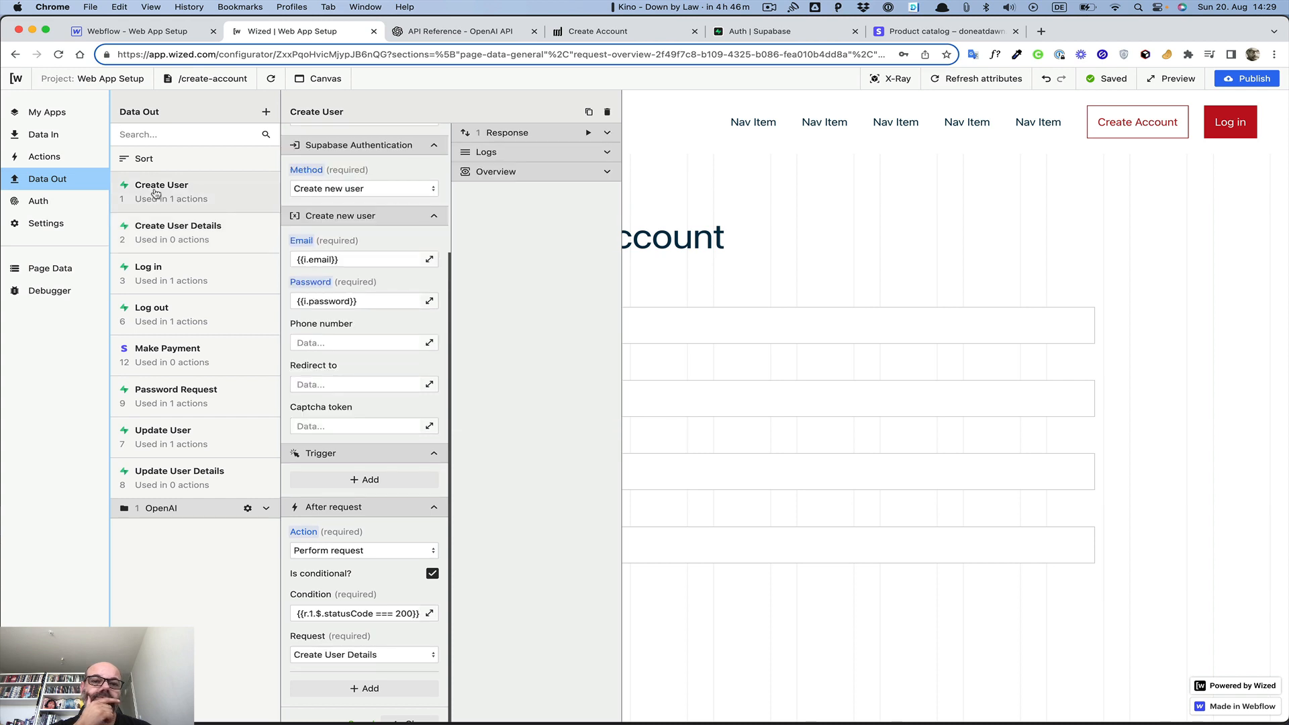
pyautogui.click(604, 132)
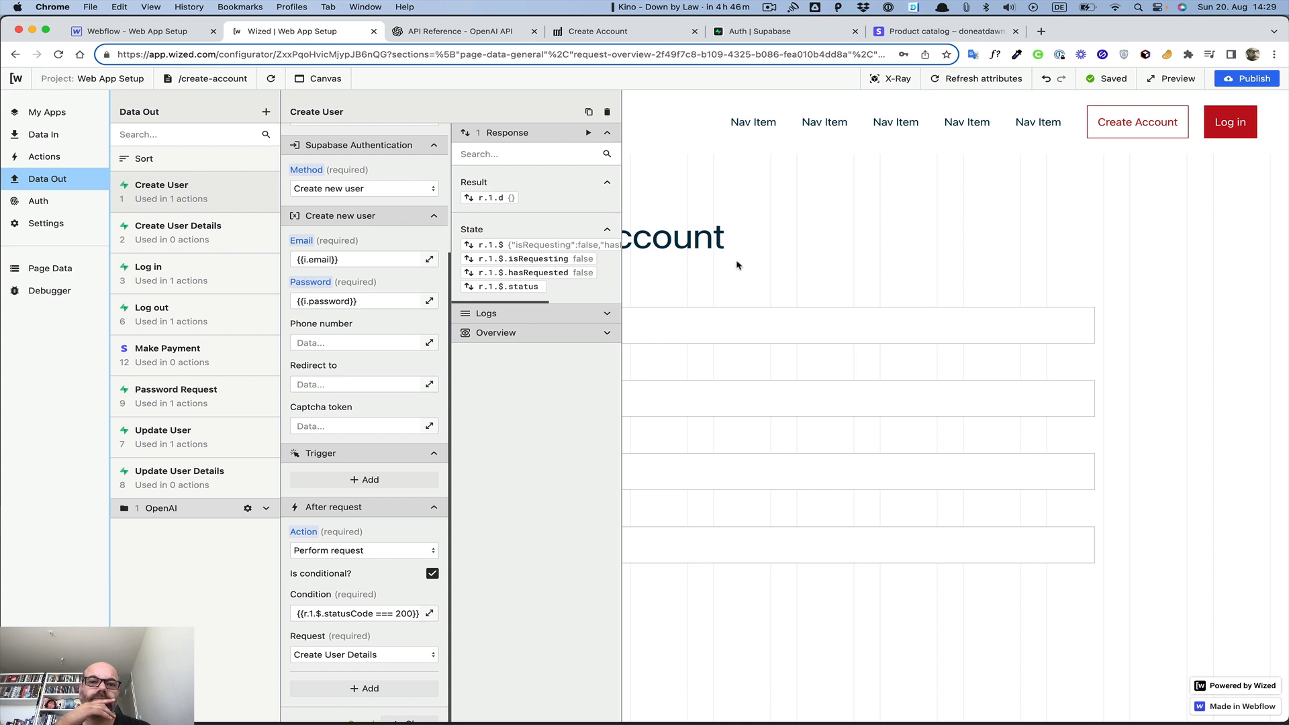
pyautogui.scroll(-1, 329, 425)
pyautogui.scroll(3, 329, 425)
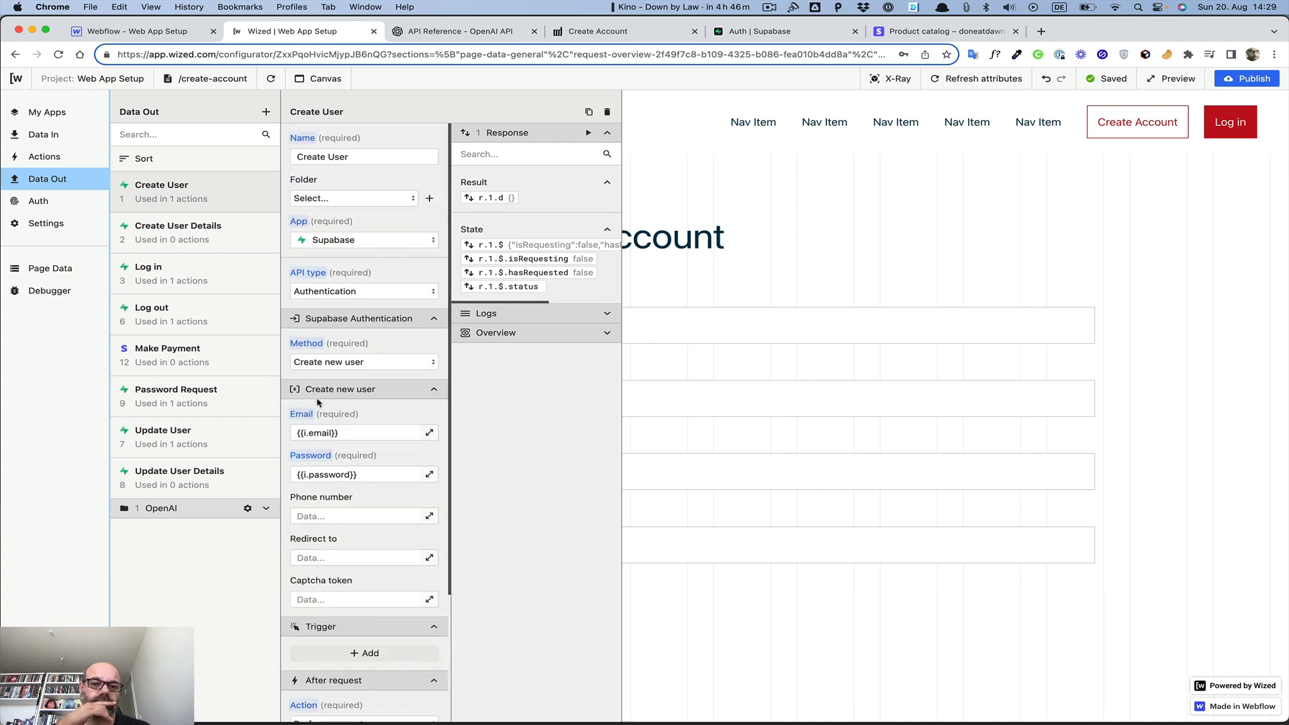
pyautogui.scroll(-3, 322, 470)
pyautogui.click(406, 683)
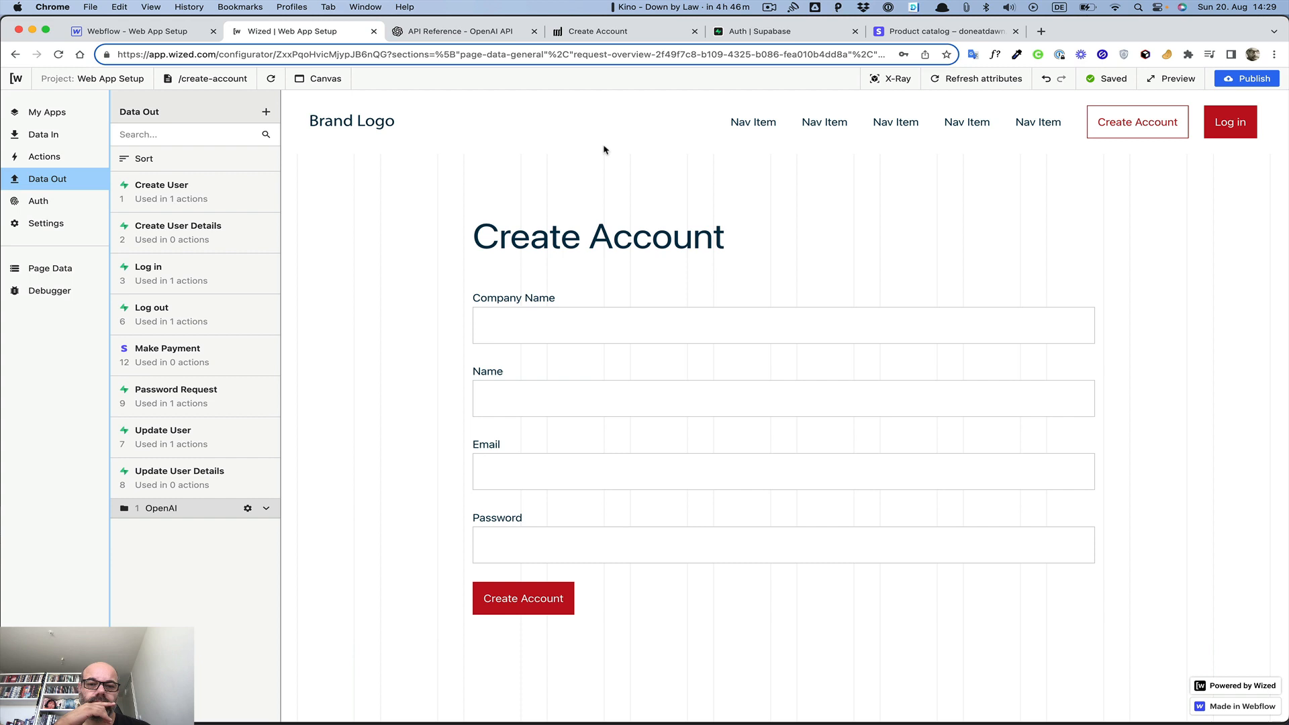
# Fill the Create Account form with test company, name, e-mail and password values
pyautogui.click(562, 317)
pyautogui.write('nkln')
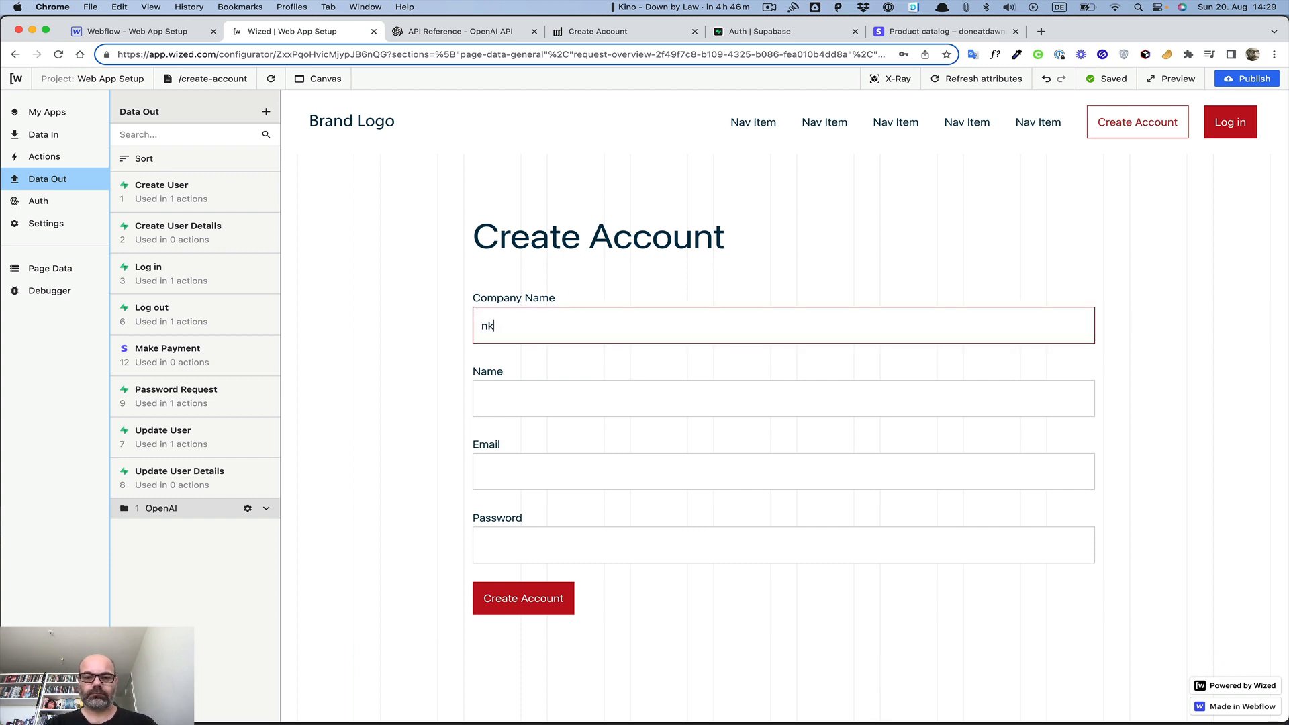
pyautogui.press('Tab')
pyautogui.write('nkln')
pyautogui.press('Tab')
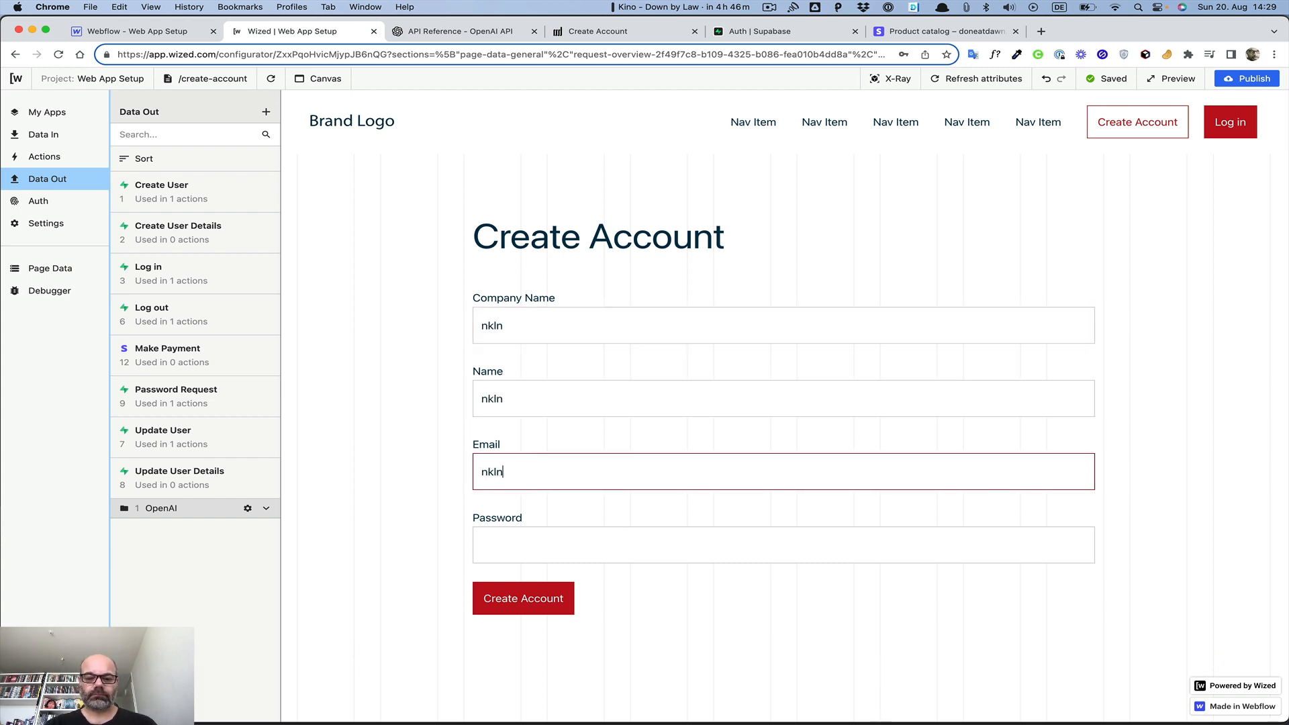
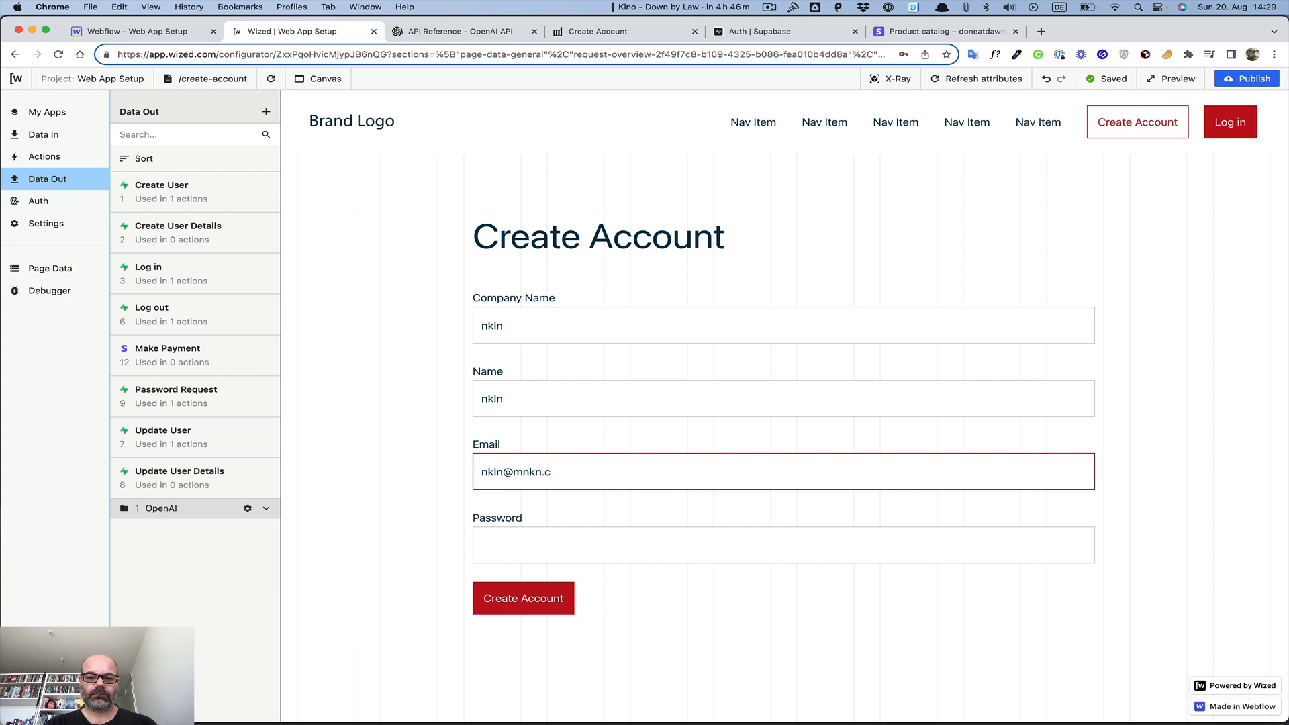
pyautogui.press('Tab')
pyautogui.write('••••••••')
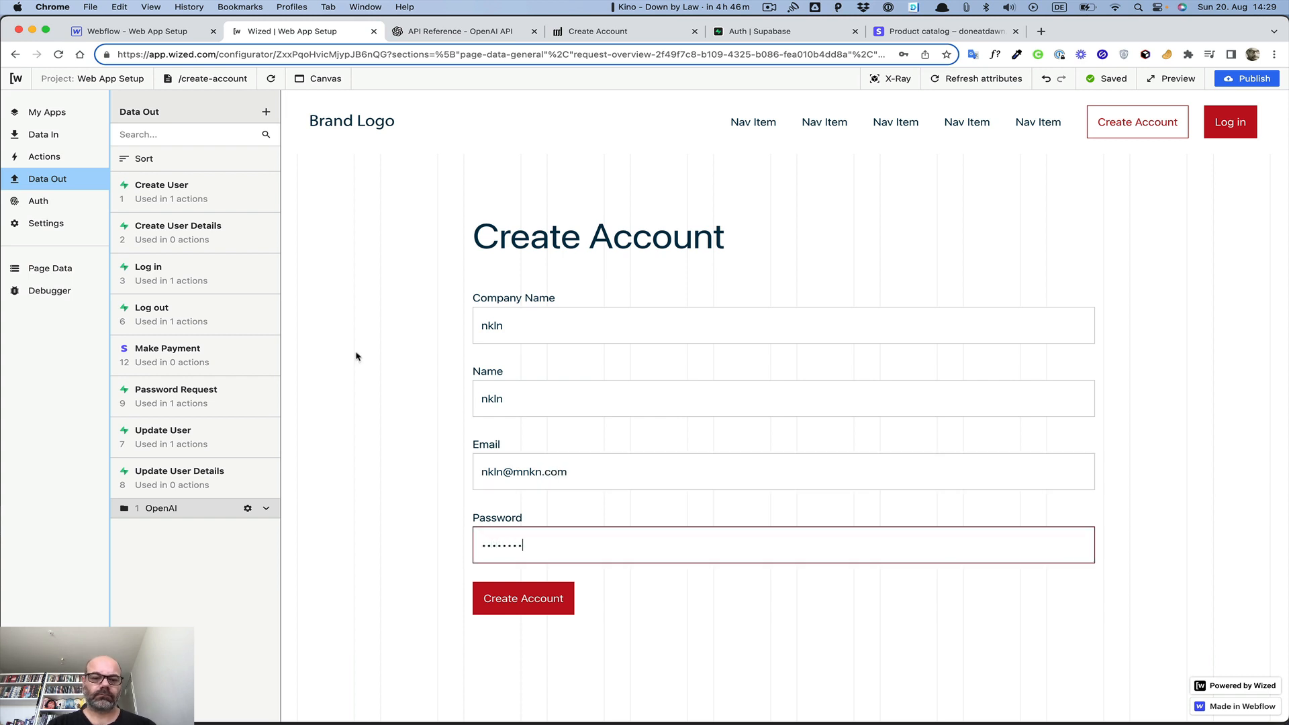
pyautogui.click(401, 428)
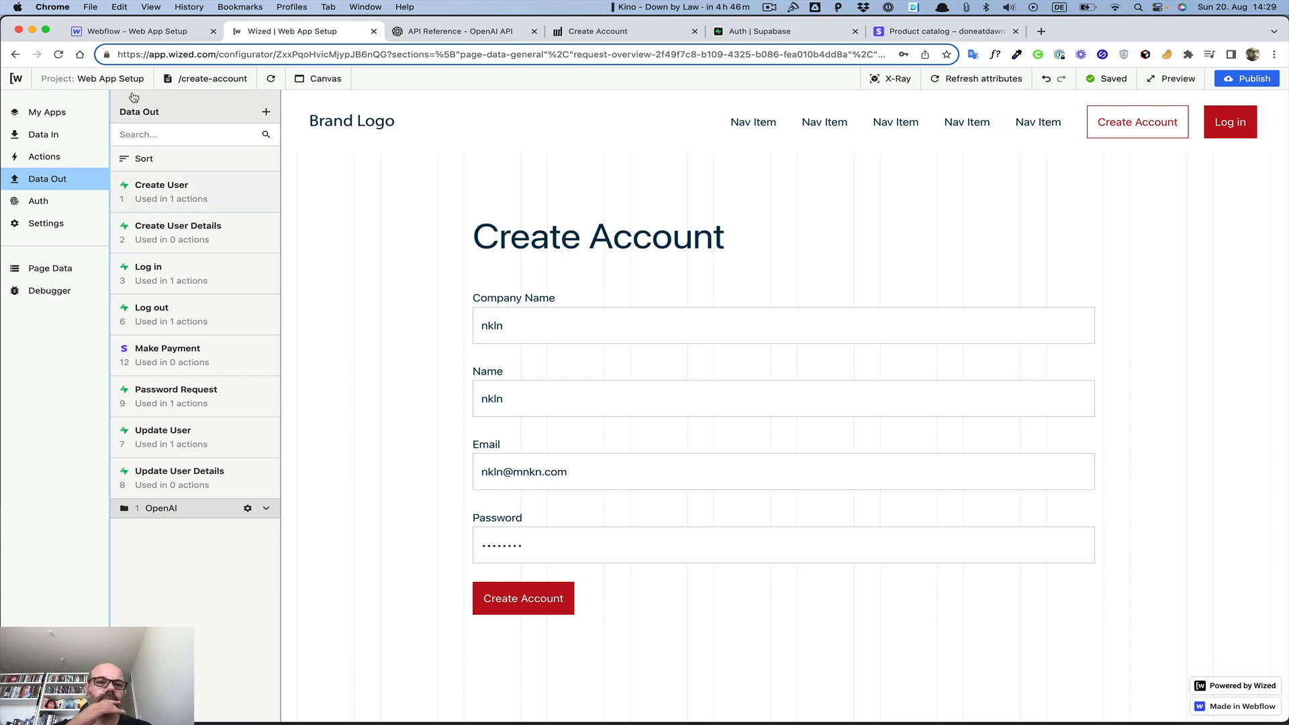
# Run Create User, which returns a 429 email rate-limit error, then view Make Payment's checkout response
pyautogui.click(215, 191)
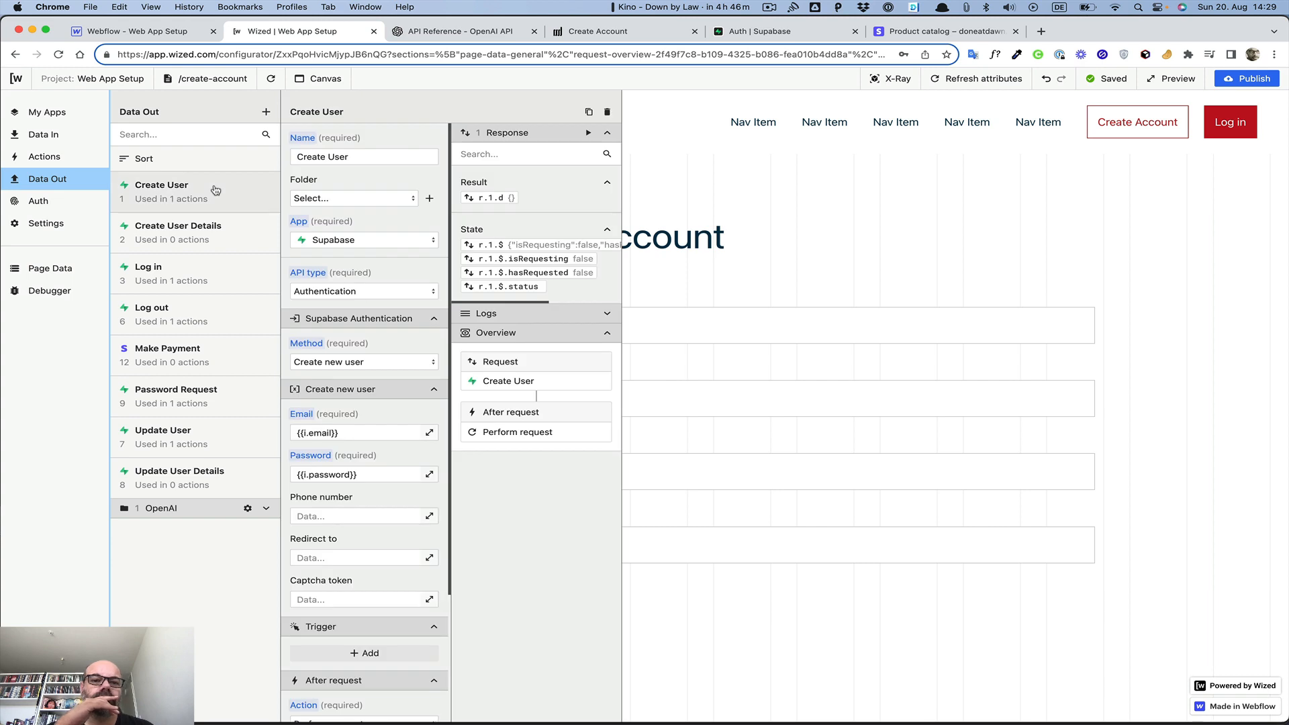
pyautogui.click(589, 133)
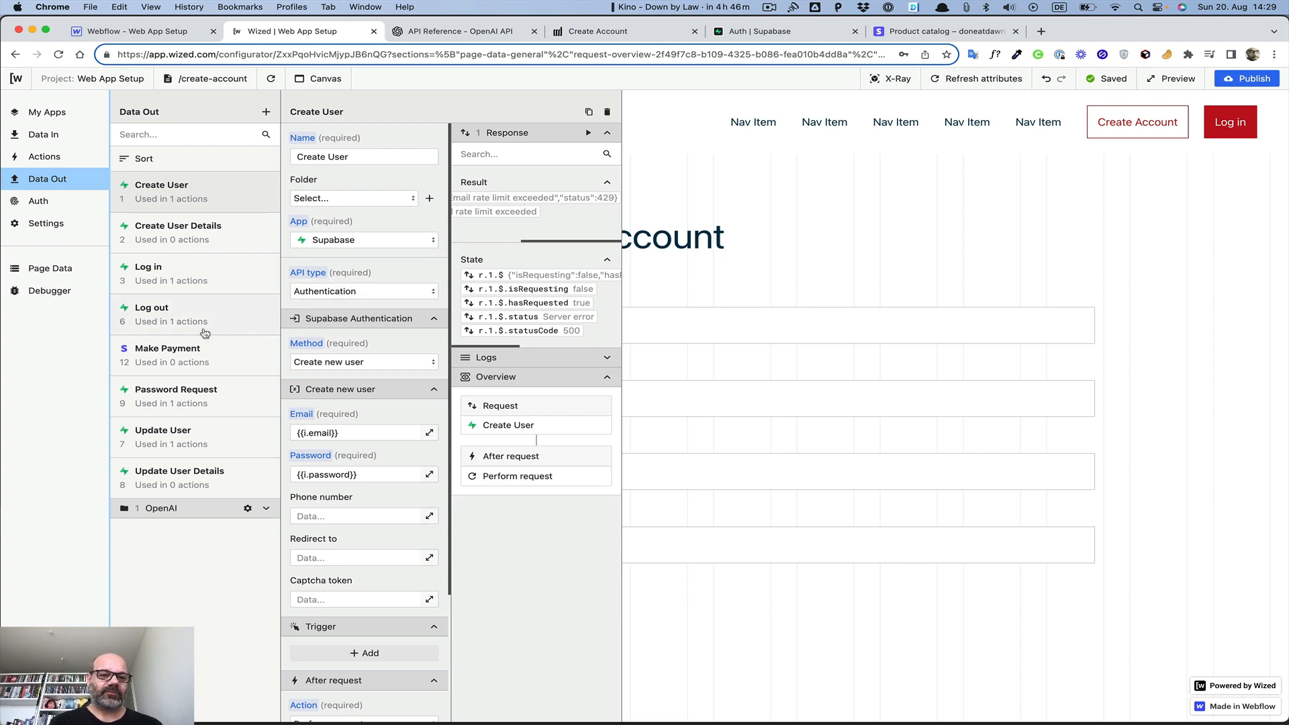
pyautogui.click(179, 355)
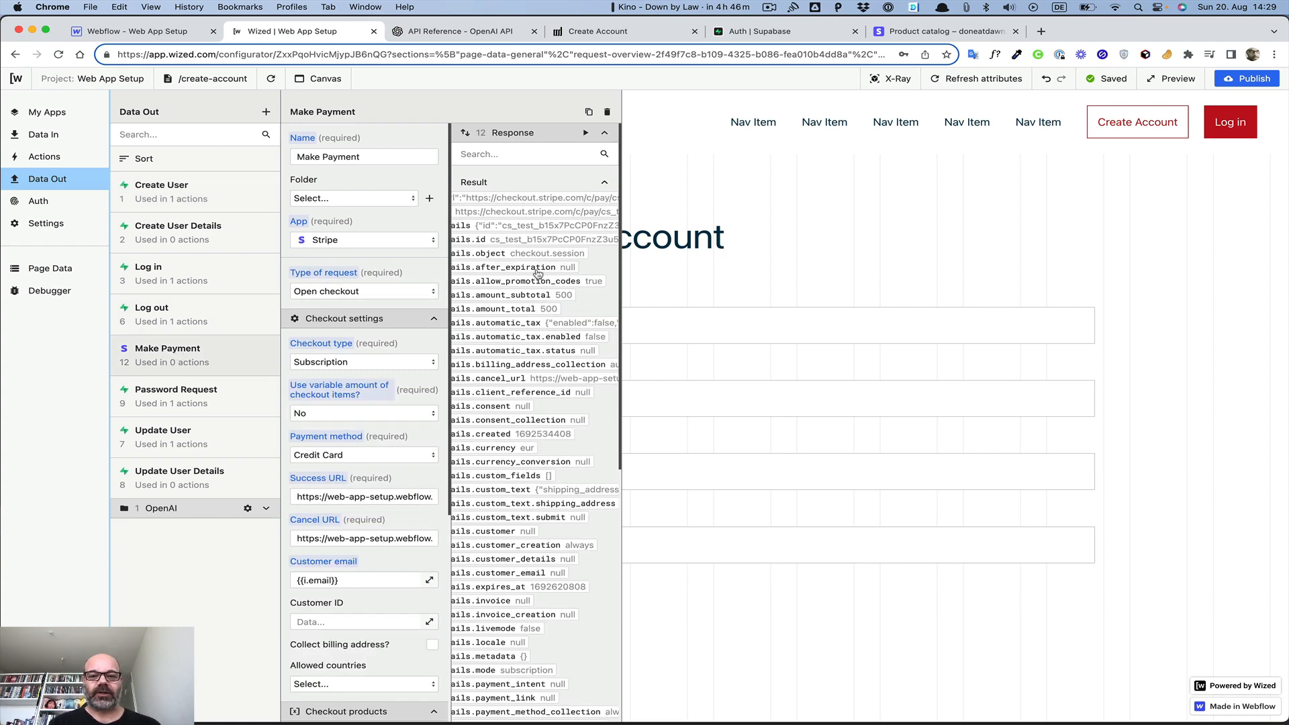
# Copy the checkout URL from Make Payment's result and paste it into a new browser tab
pyautogui.scroll(-10, 538, 274)
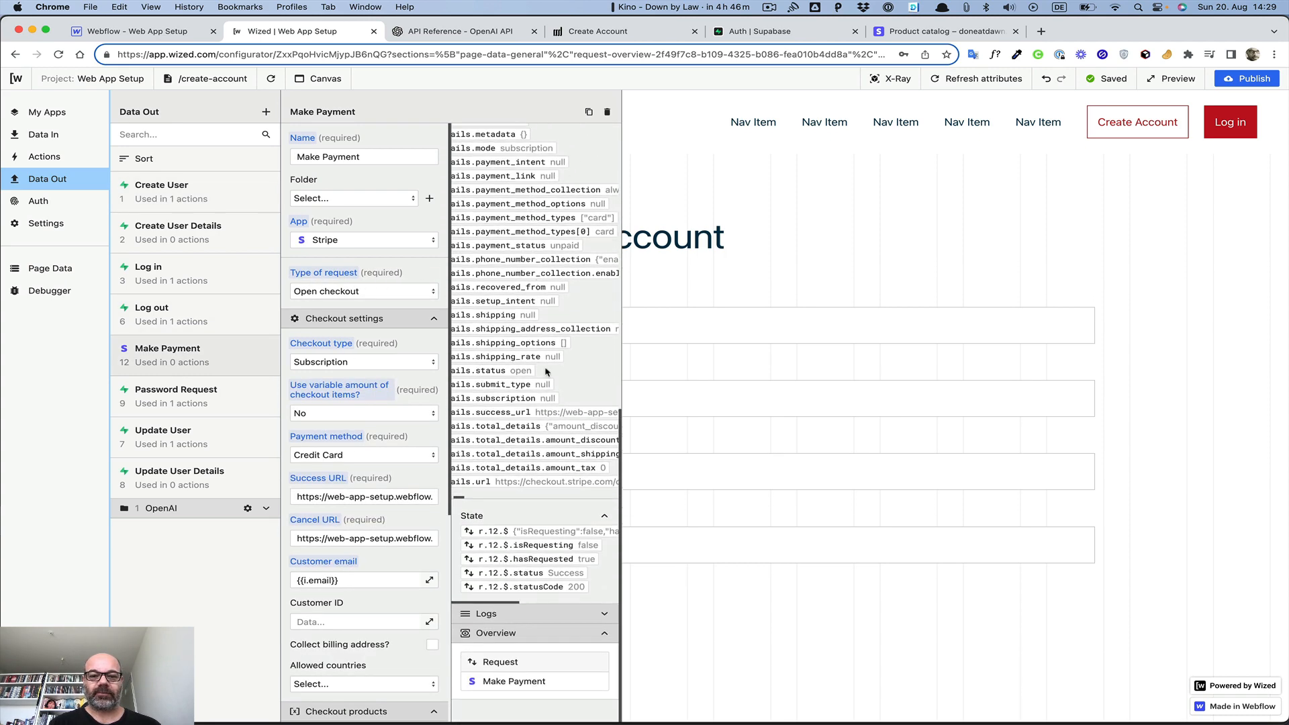
pyautogui.doubleClick(553, 487)
pyautogui.click(553, 489)
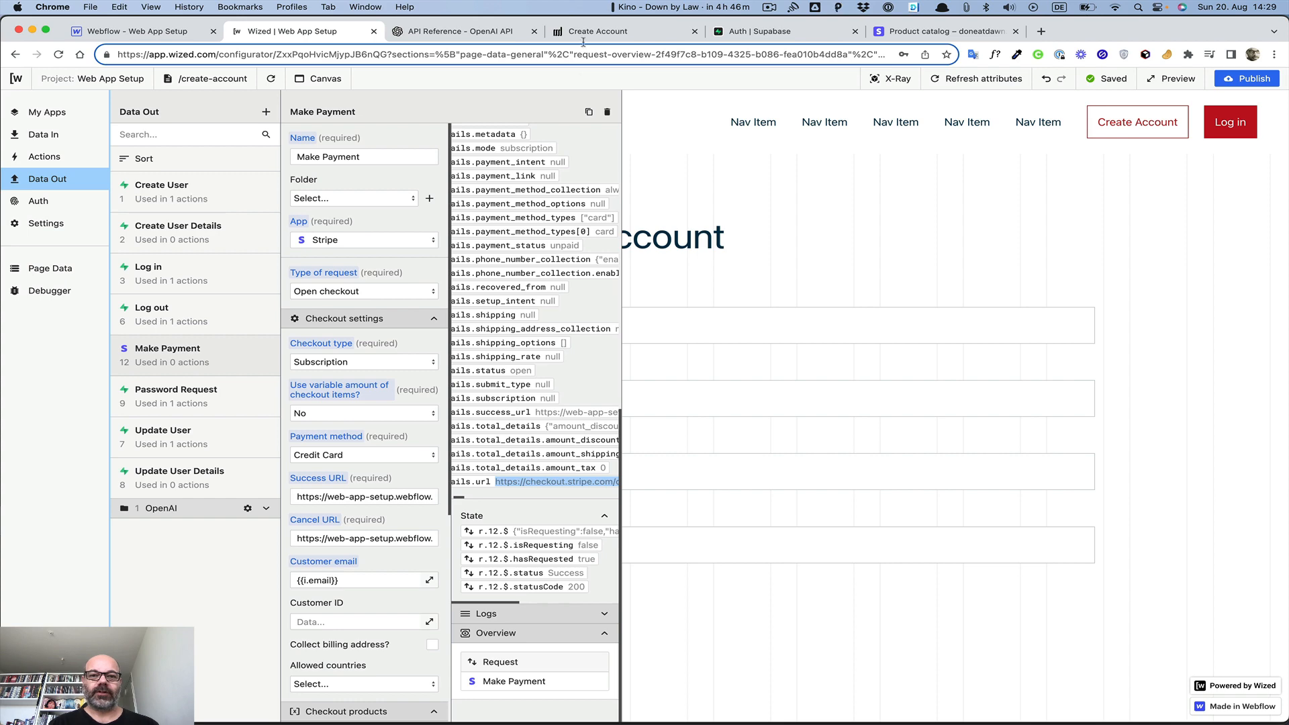
pyautogui.click(1041, 31)
pyautogui.press('super+v')
# Load the Stripe test-mode checkout for Done at Dawn's €5.00 Monthly Subscription
pyautogui.press('Return')
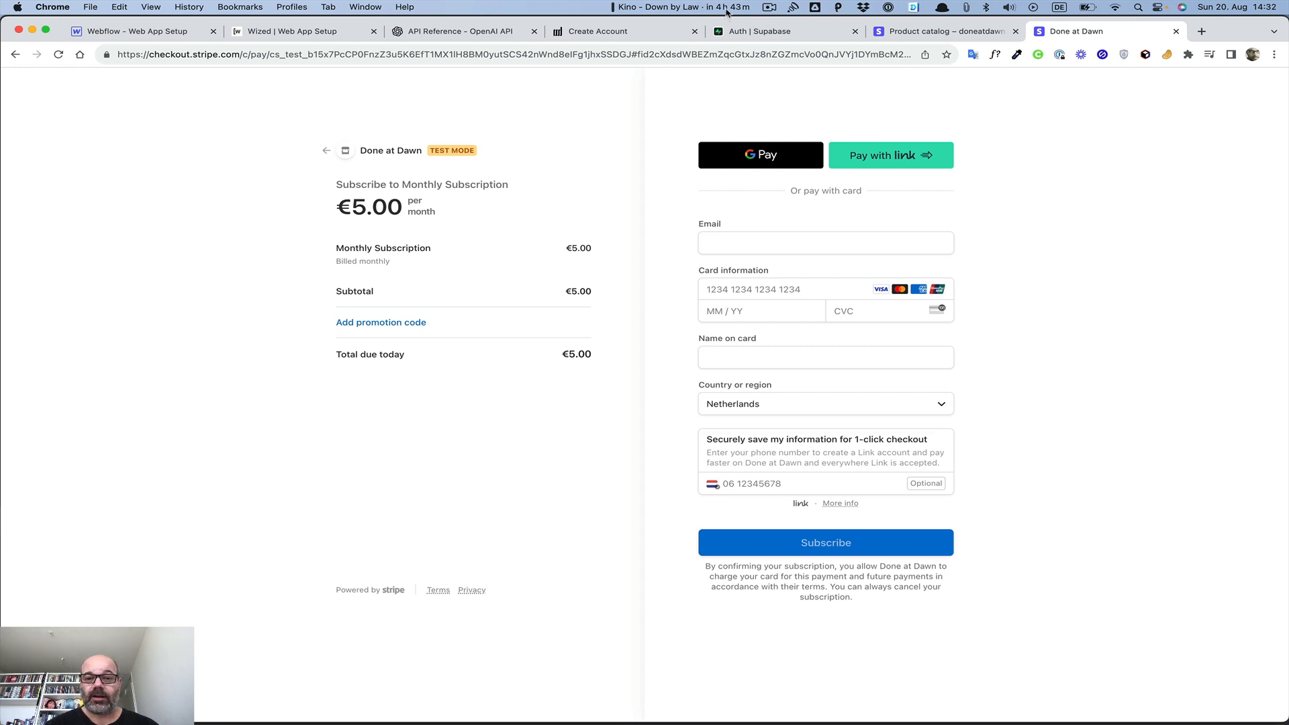
pyautogui.click(768, 8)
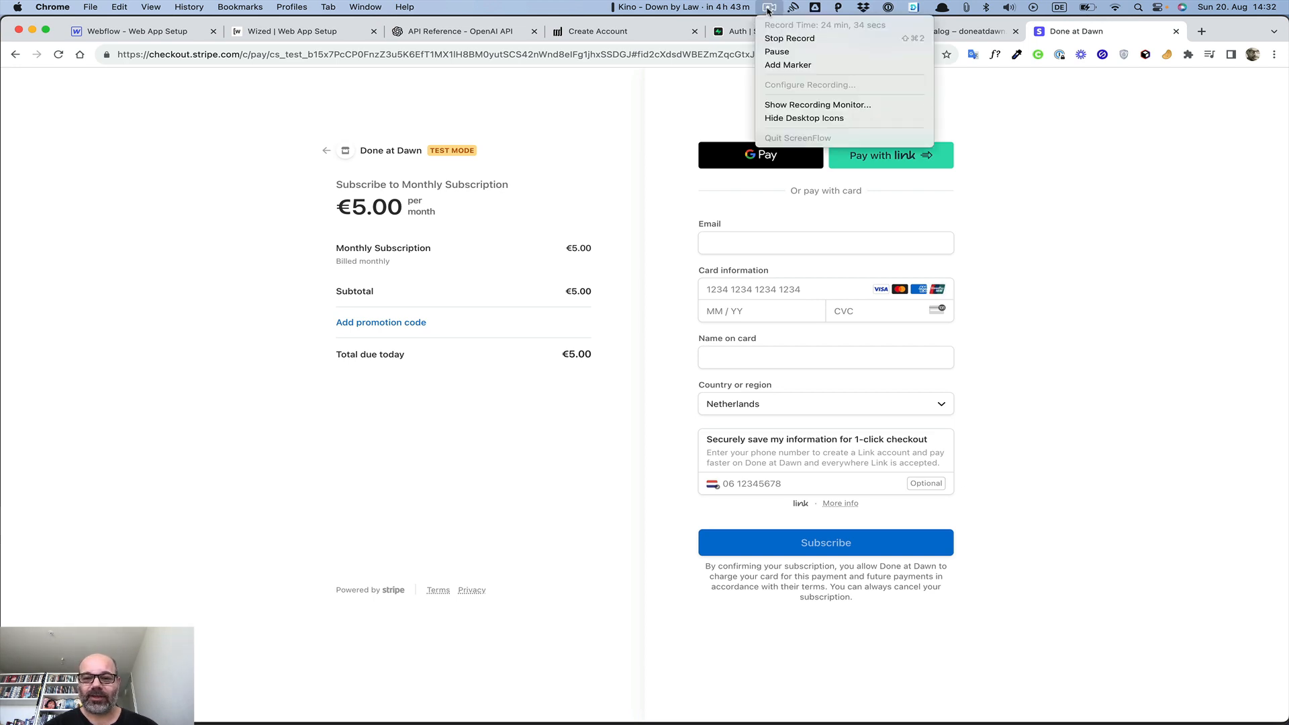